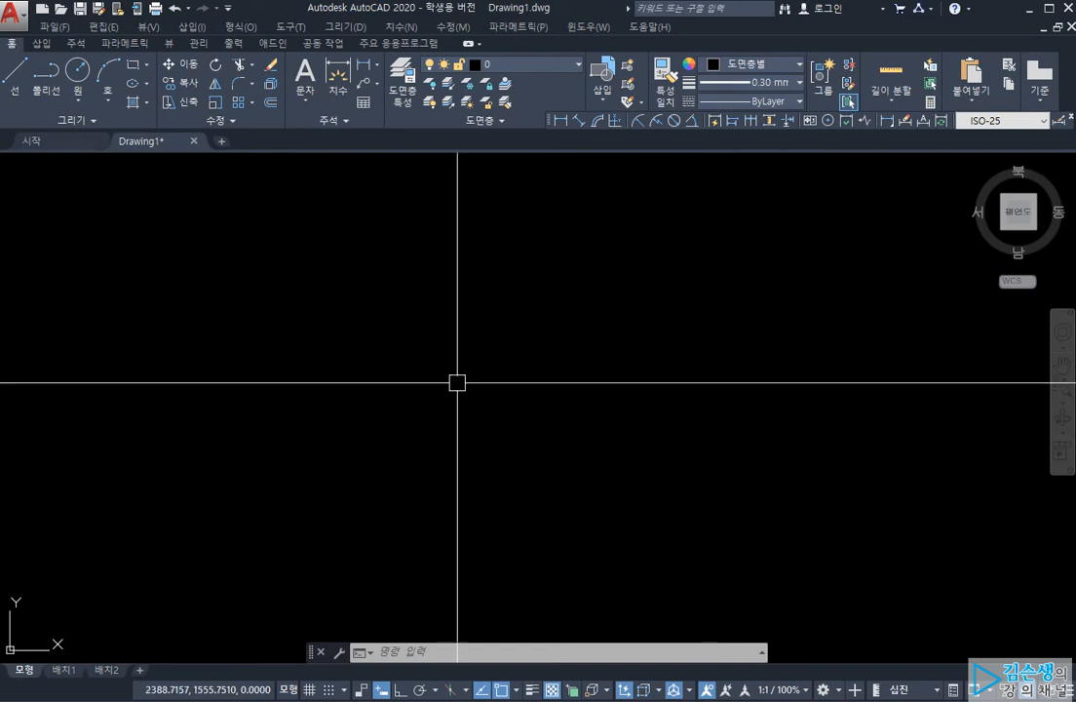
Draw a circle with a radius of 30 in the empty drawing area.
text(c)
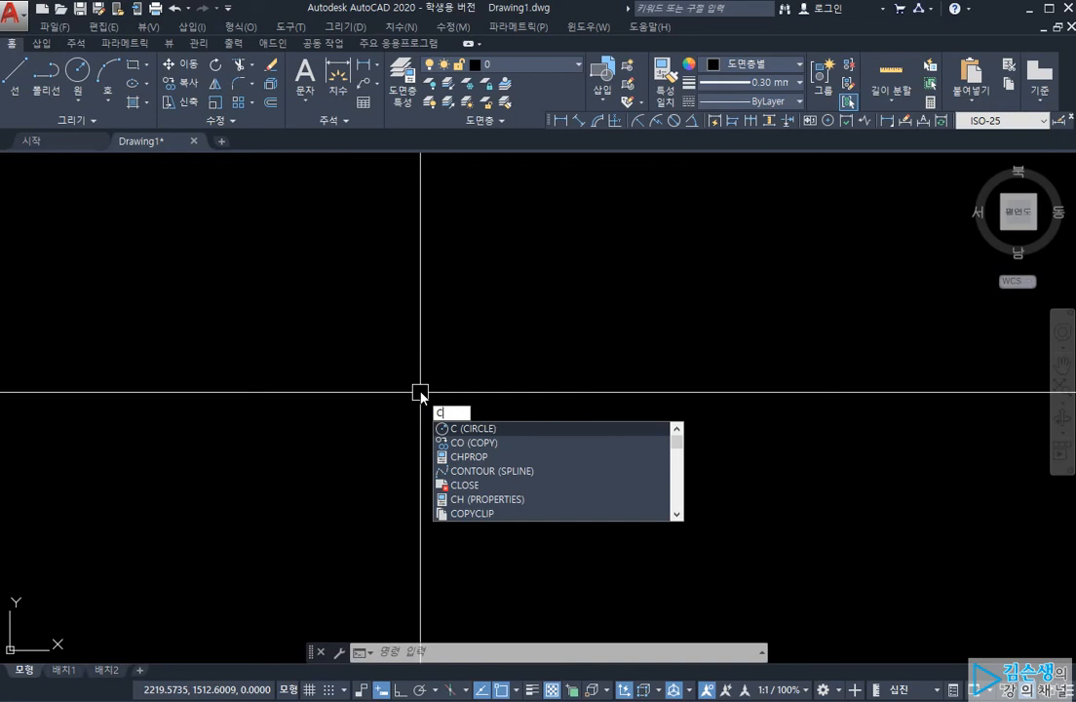
key(Return)
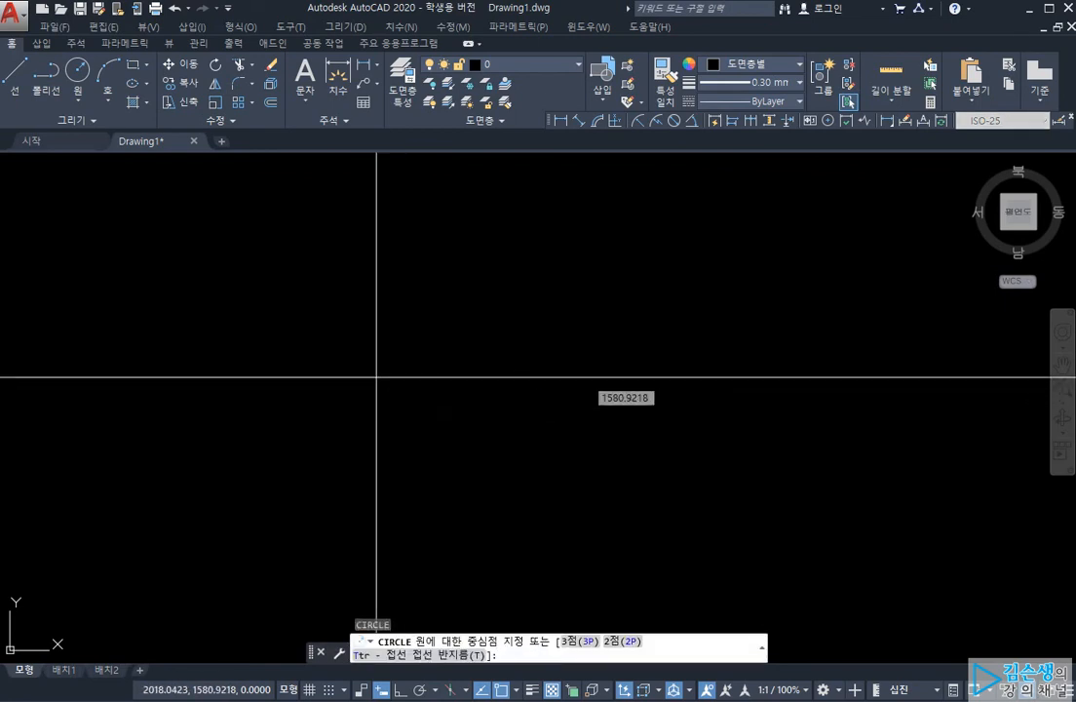
click(377, 377)
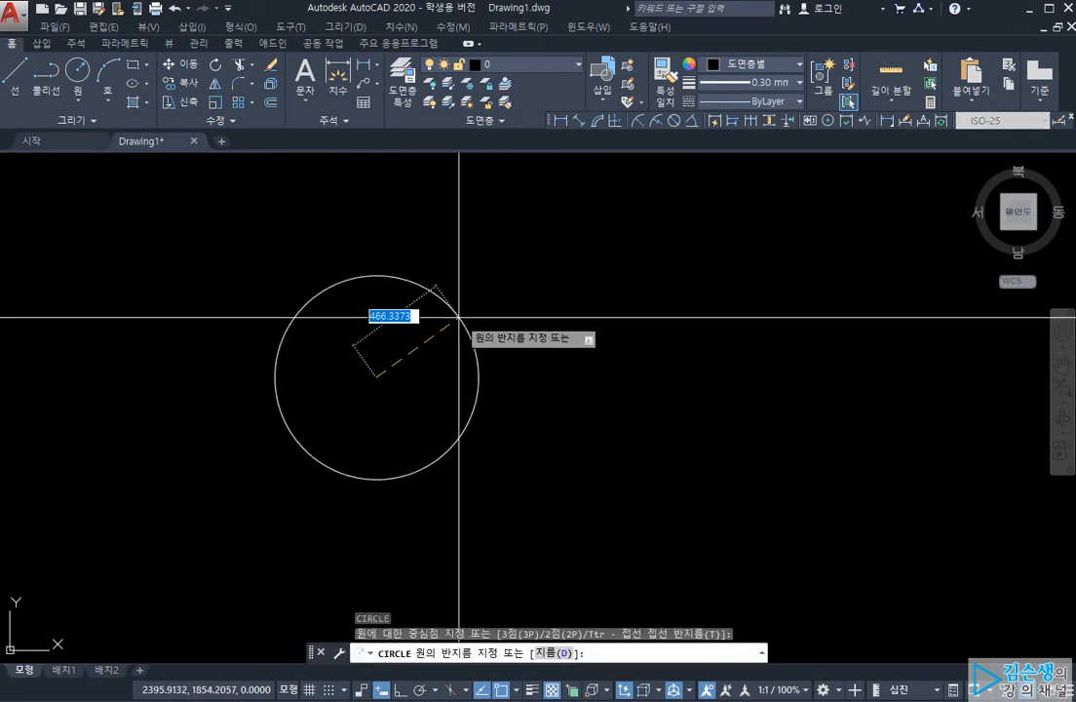
text(30)
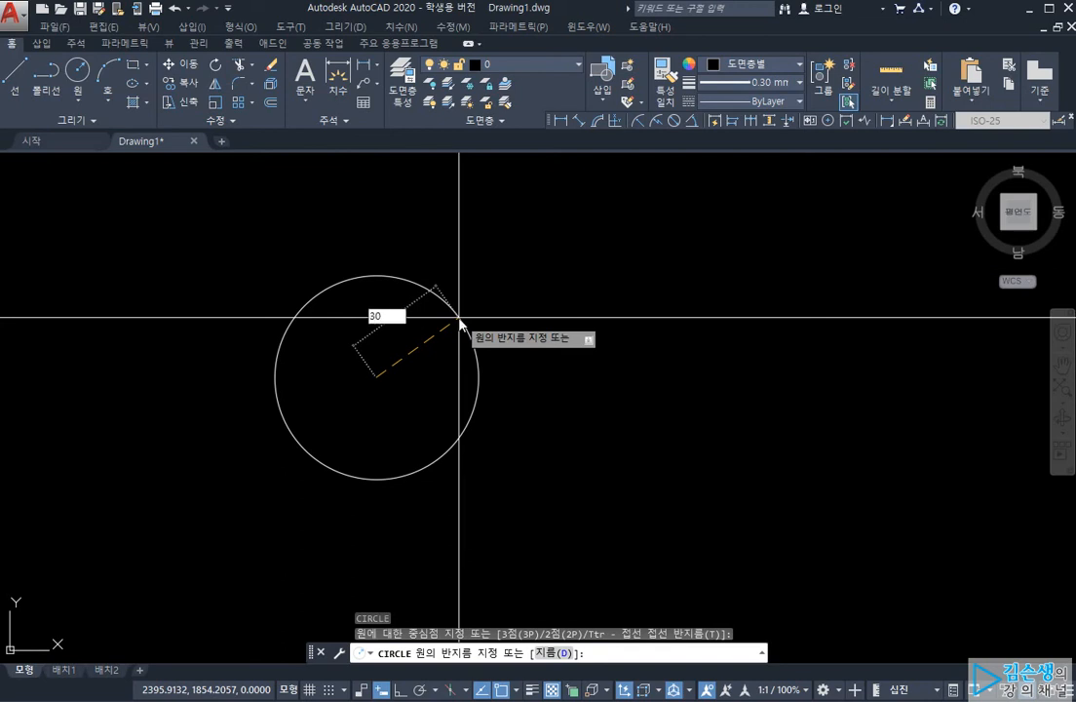
key(Return)
scroll(380, 322, up, 12)
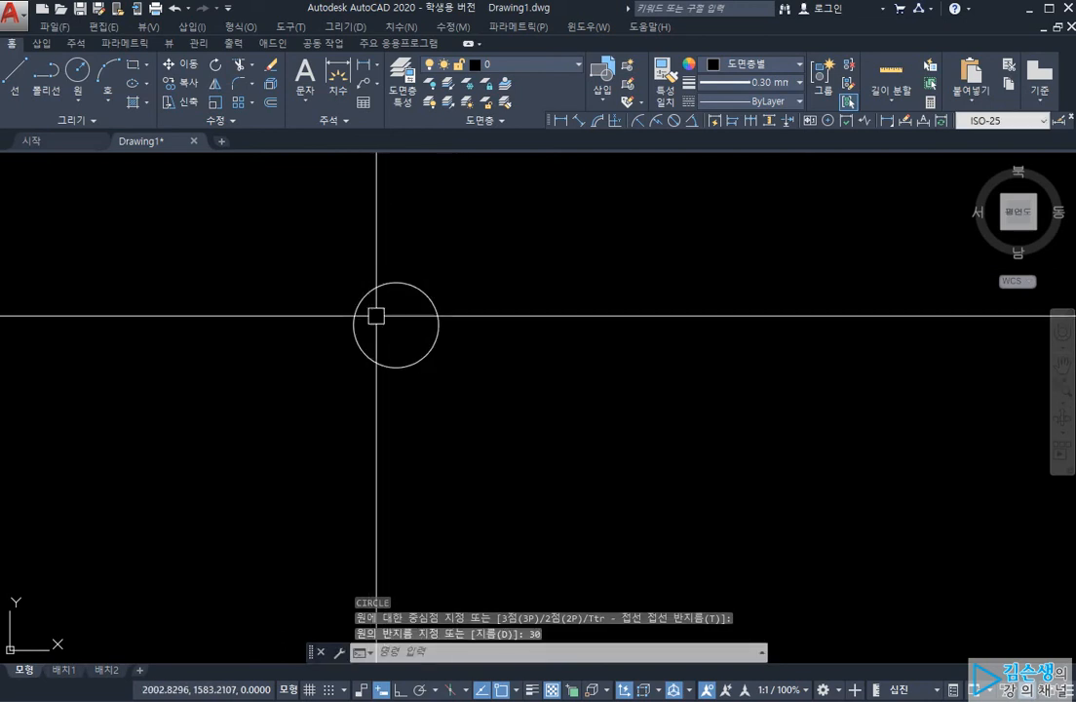
scroll(460, 320, down, 3)
middle_drag(459, 321, 338, 296)
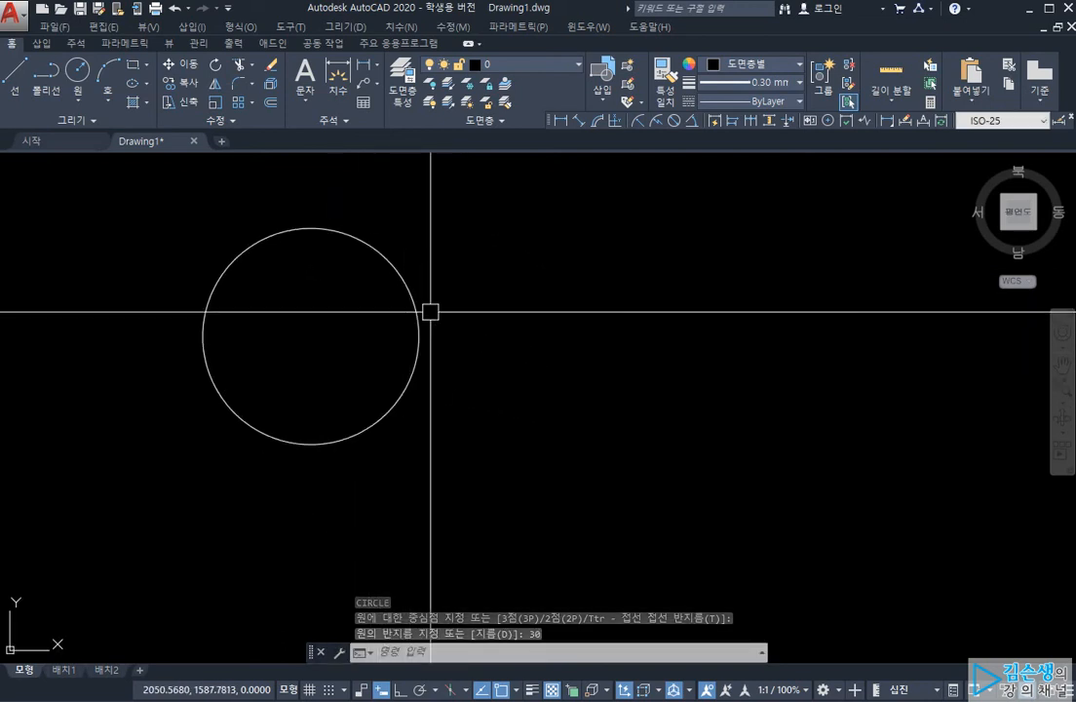
text(D)
key(Return)
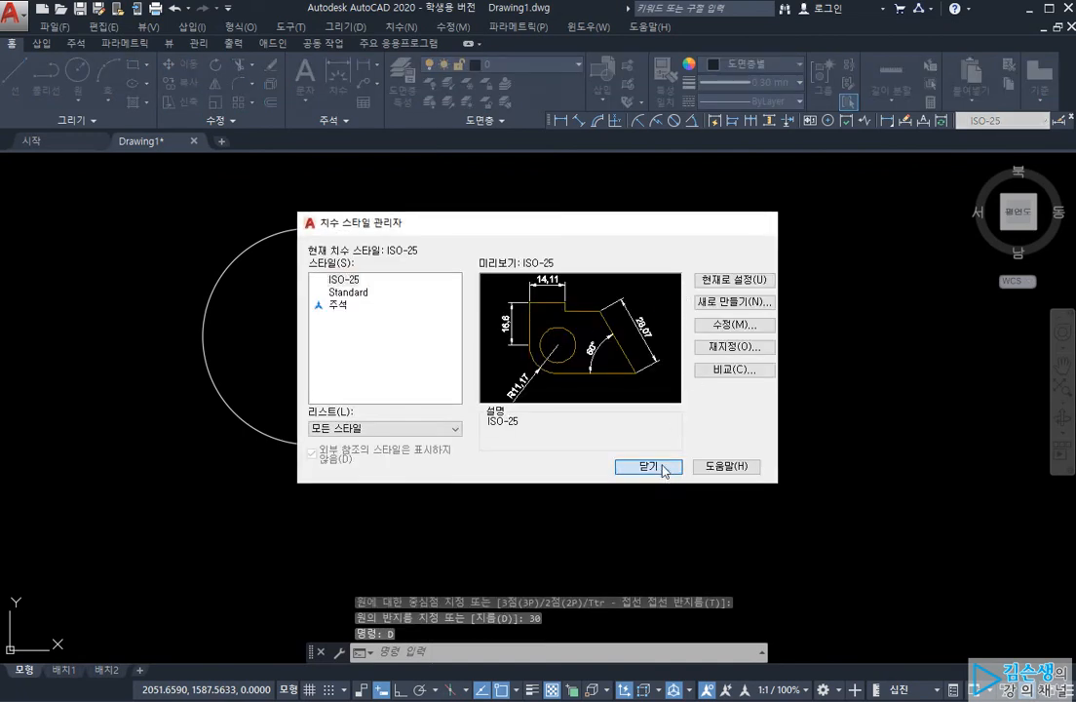
click(624, 466)
Draw a second circle to the right of the first, using the diameter option with a value of 60.
text(c)
key(Return)
click(559, 332)
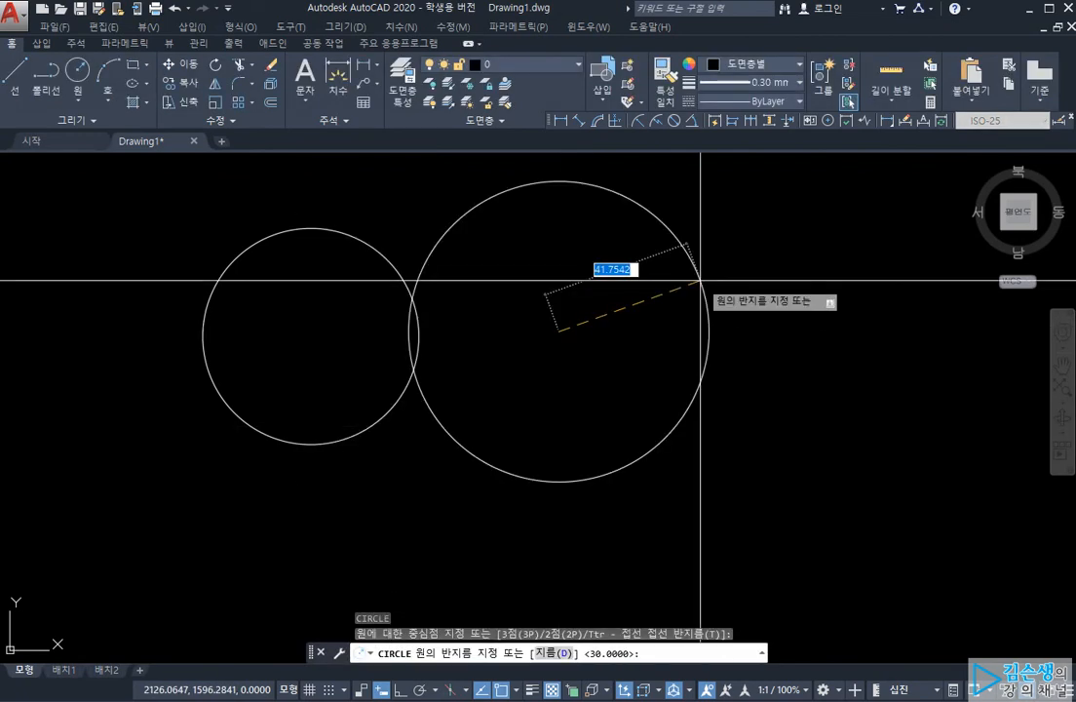
text(d)
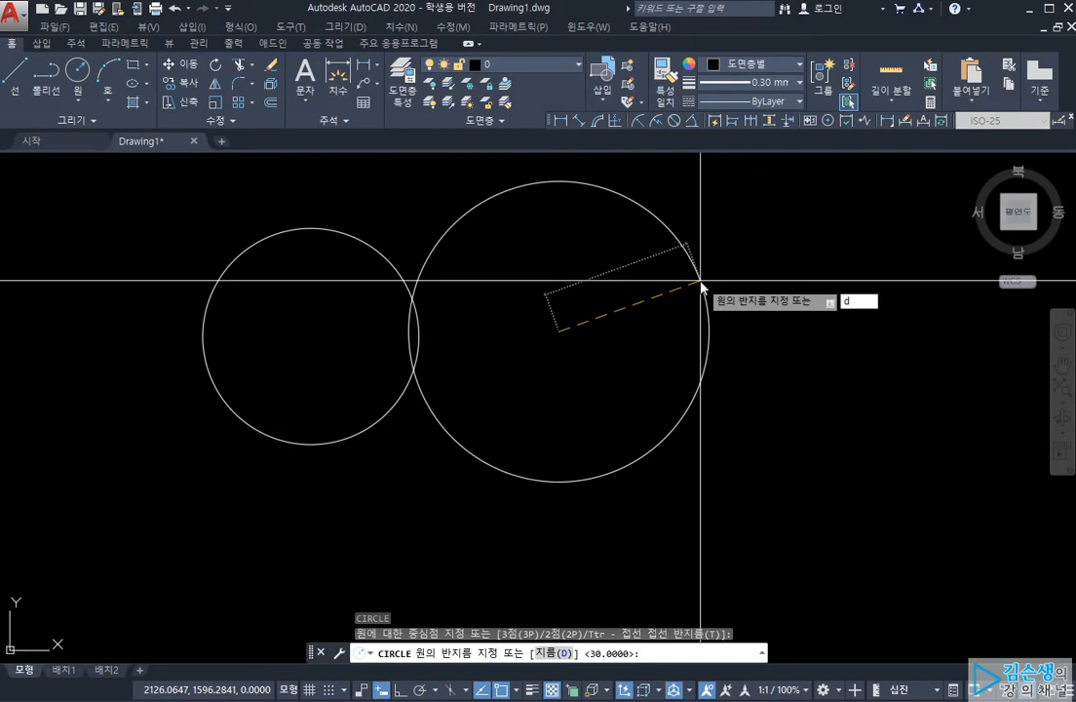
key(Return)
text(60)
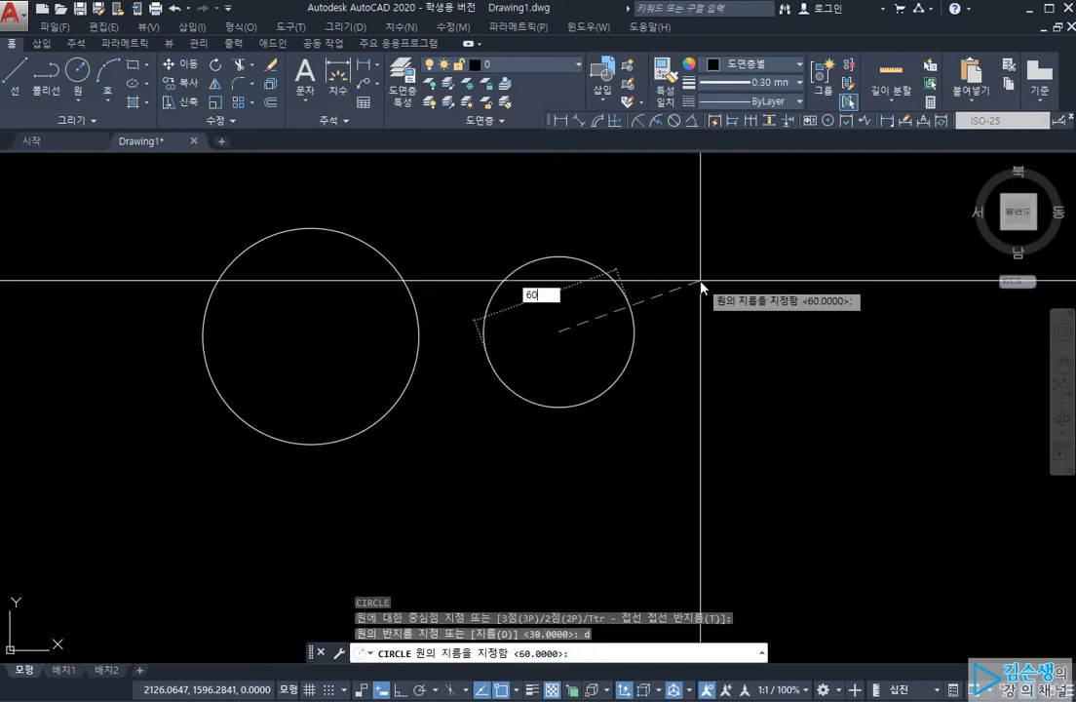
key(Return)
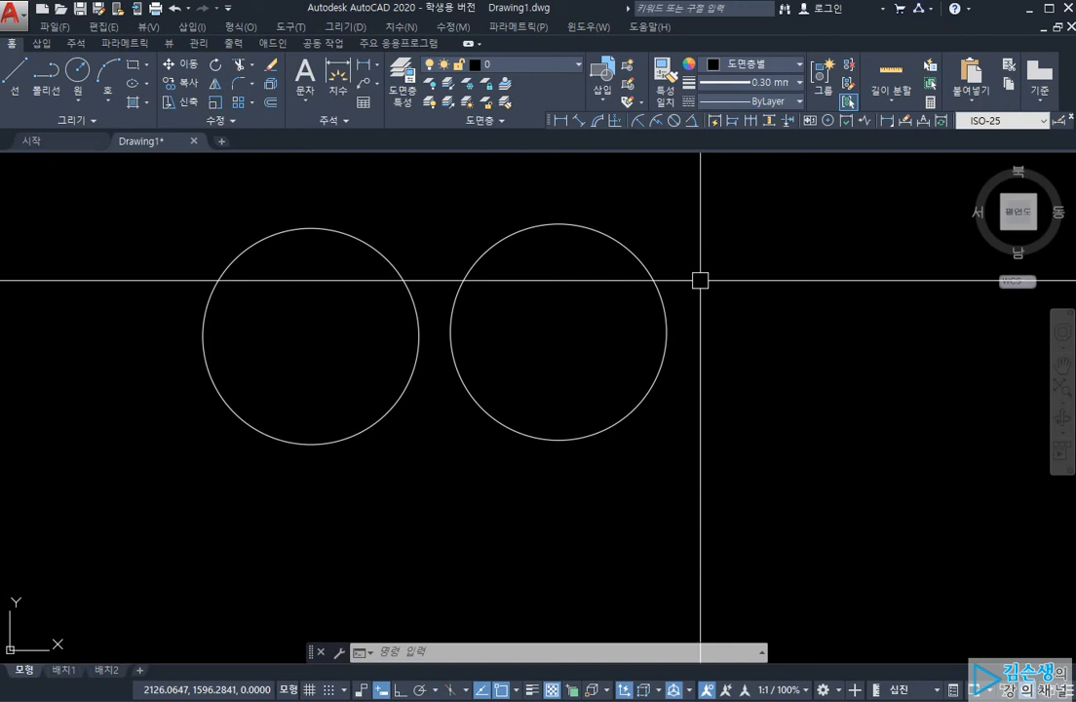
Select both circles with a crossing window and delete them.
click(670, 258)
click(136, 401)
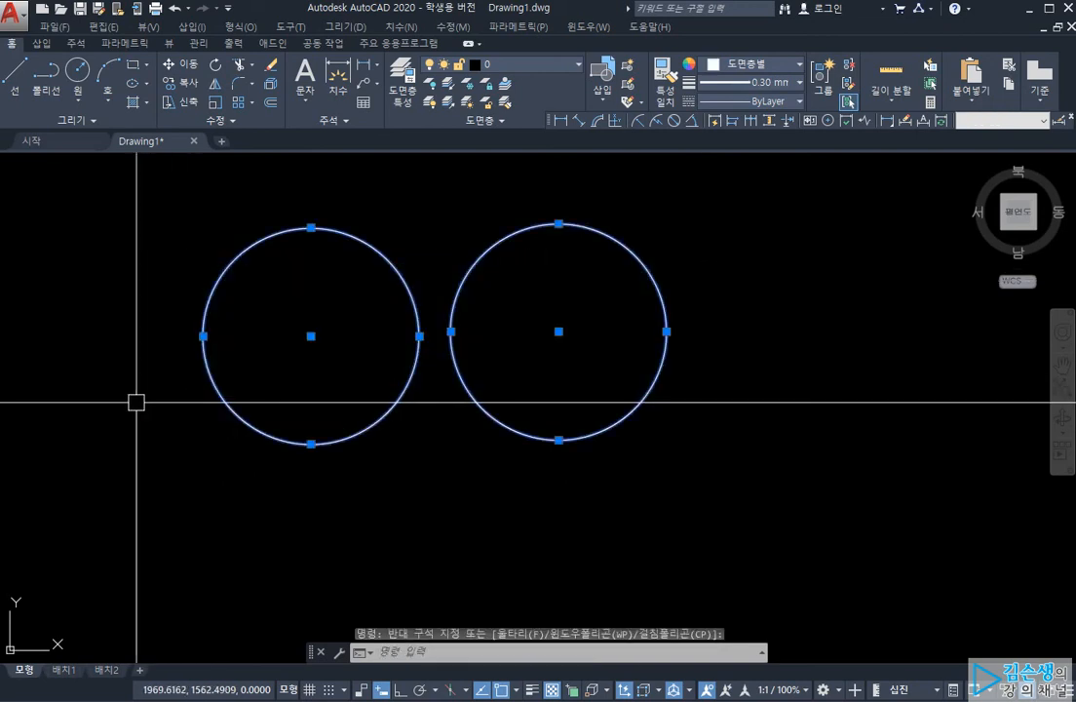
key(Delete)
Draw a circle using the diameter option with a value of 139.
click(77, 70)
click(295, 372)
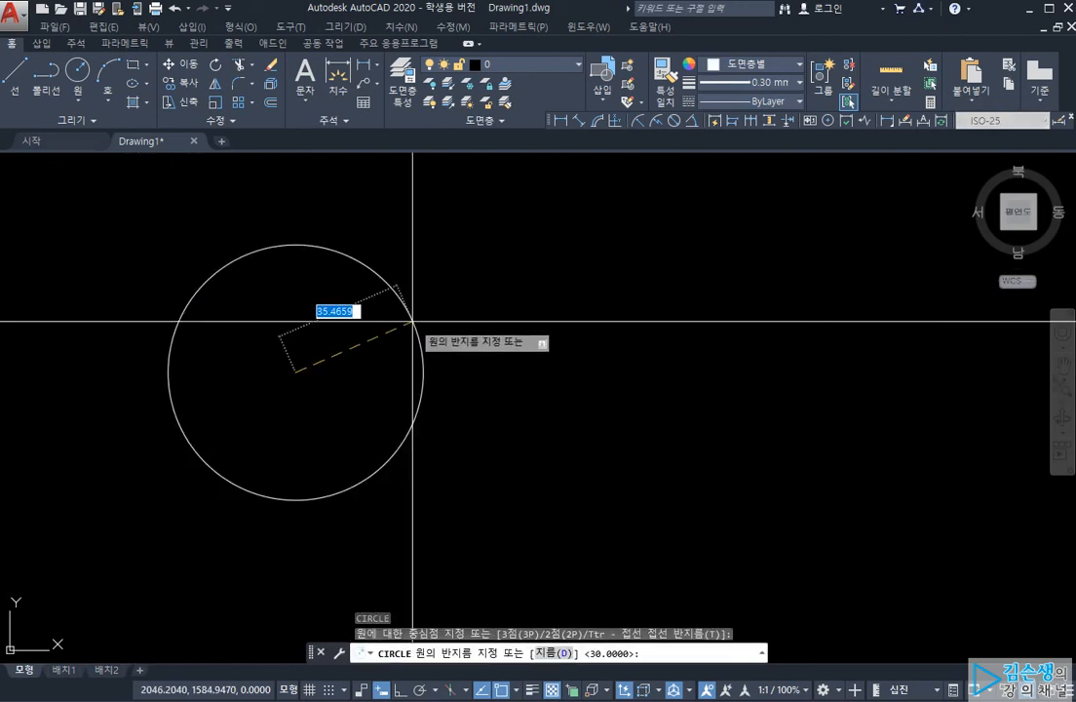
text(d)
key(Return)
text(139)
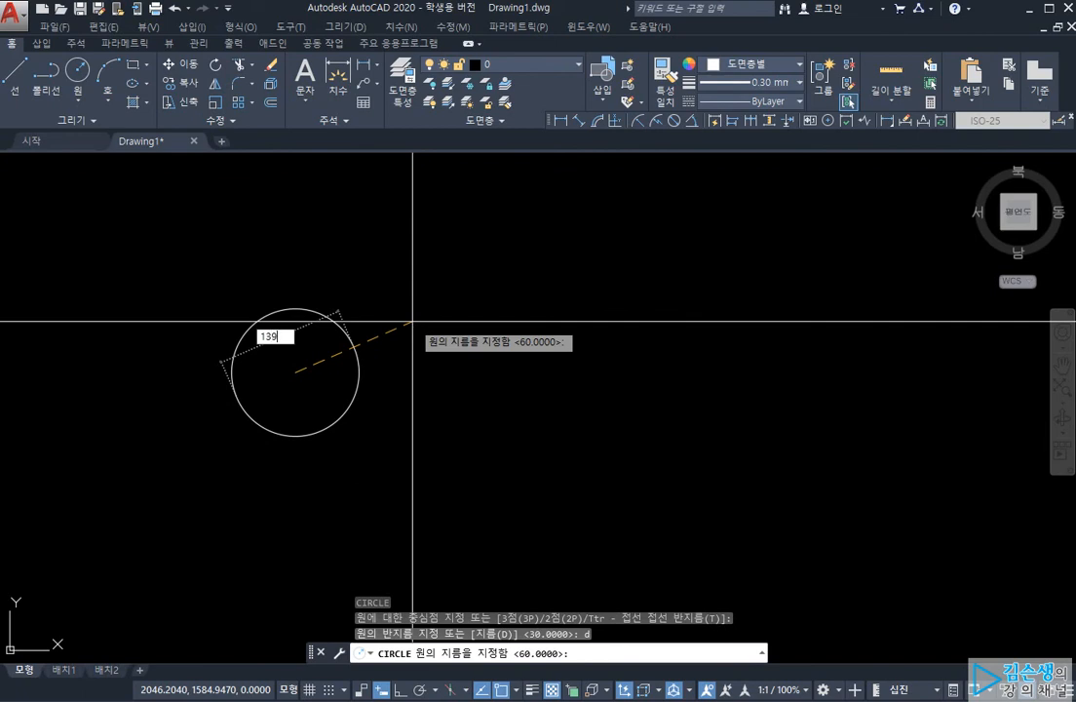
key(Return)
scroll(413, 320, down, 3)
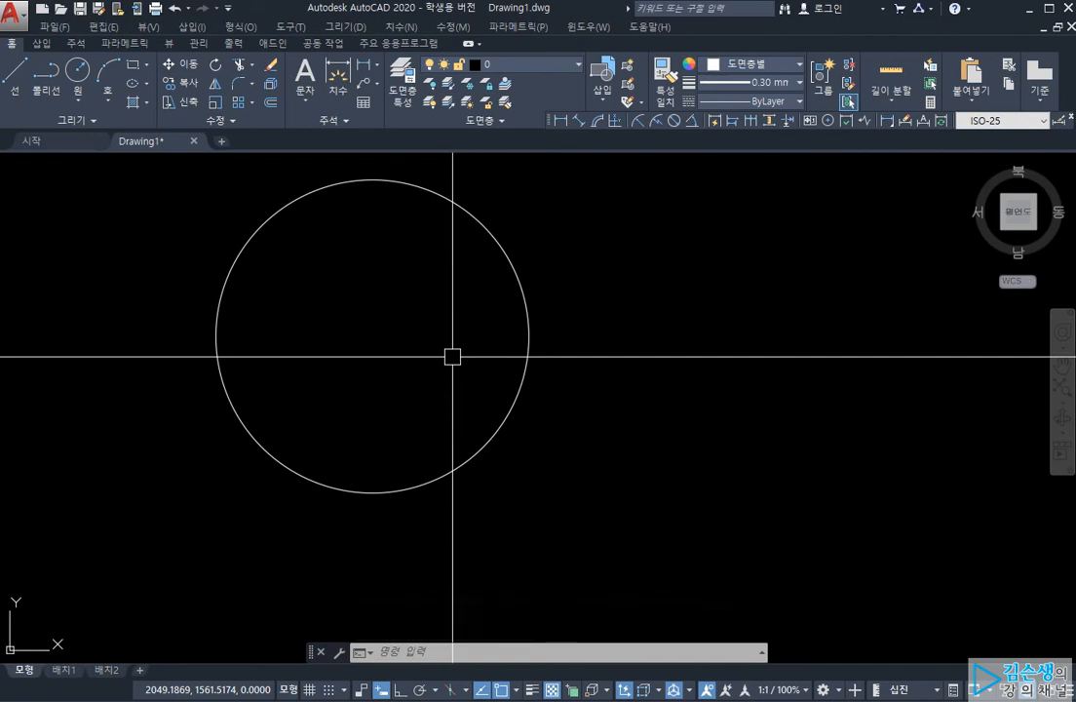
Delete the 139-diameter circle.
click(667, 397)
click(460, 329)
key(Delete)
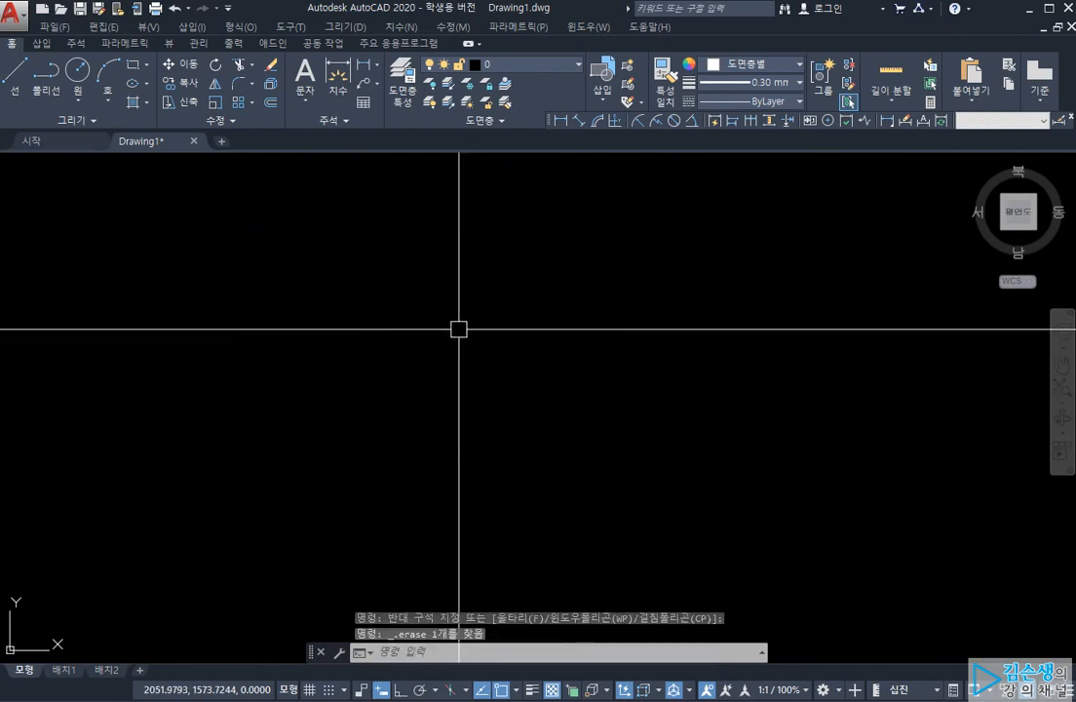
Draw a new circle, giving its radius as the fraction 139/2.
text(c)
key(Return)
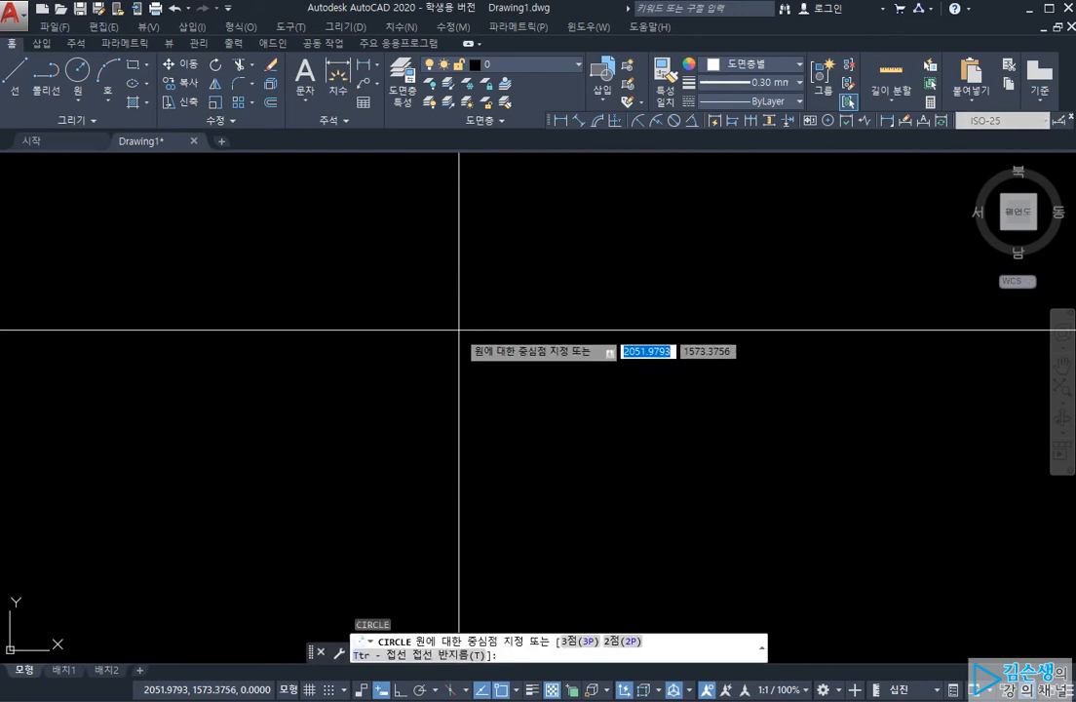
click(393, 366)
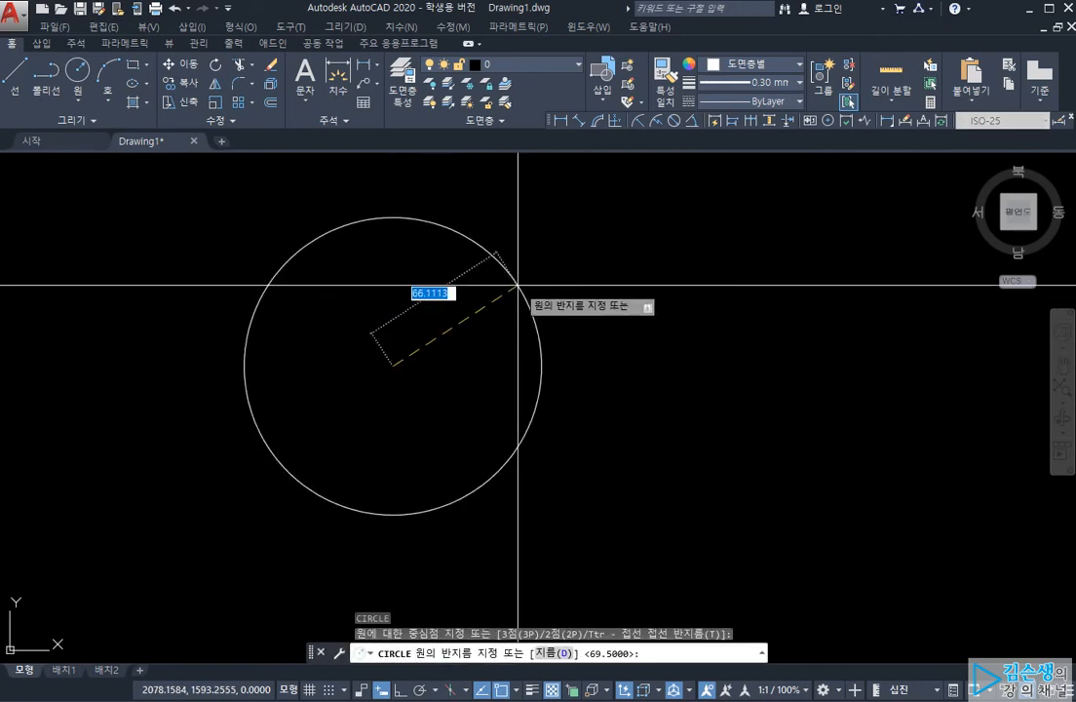
text(139/)
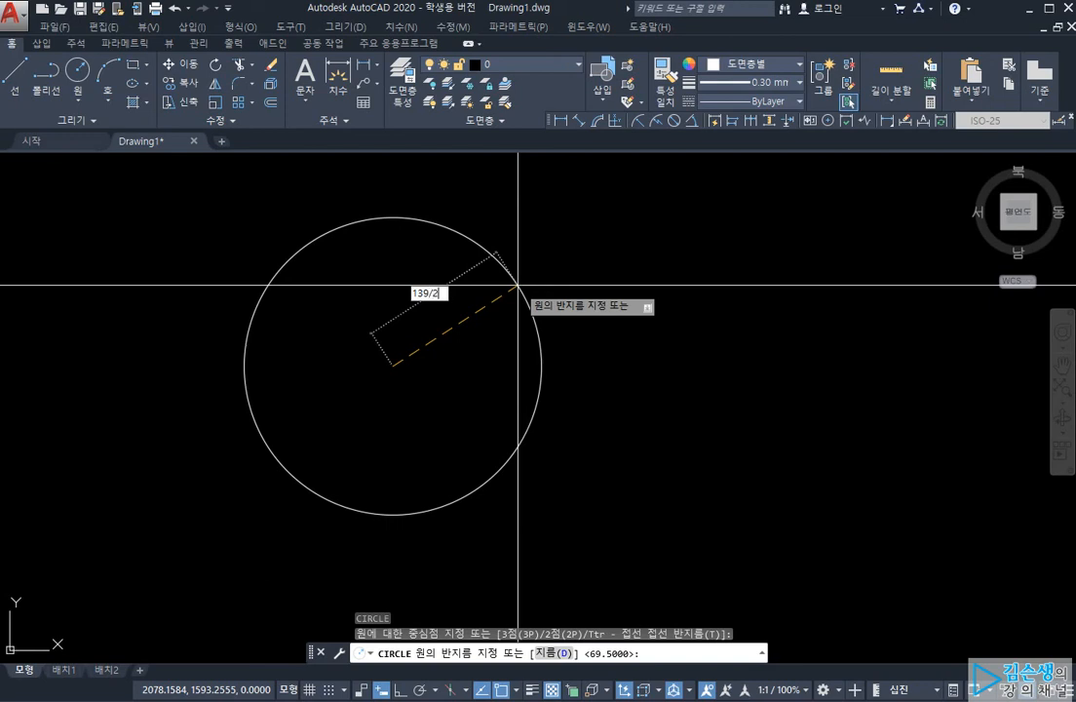
text(2)
key(Return)
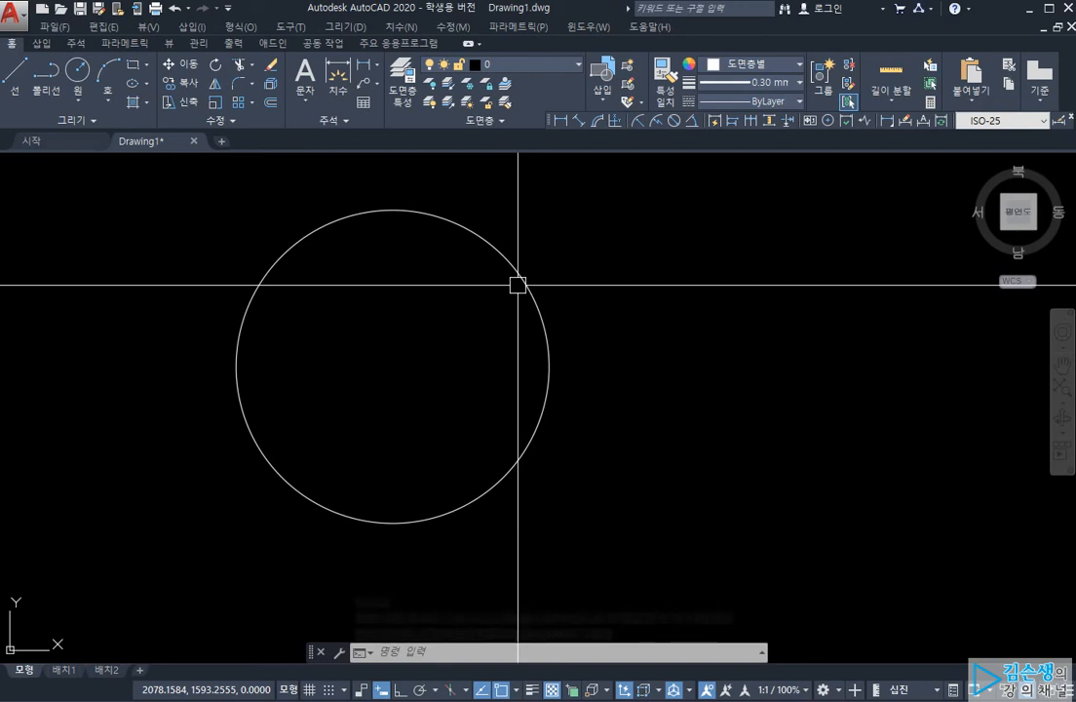
Centre another circle to the right of the existing one, try 139.4/2 as its radius, and clear that entry.
key(space)
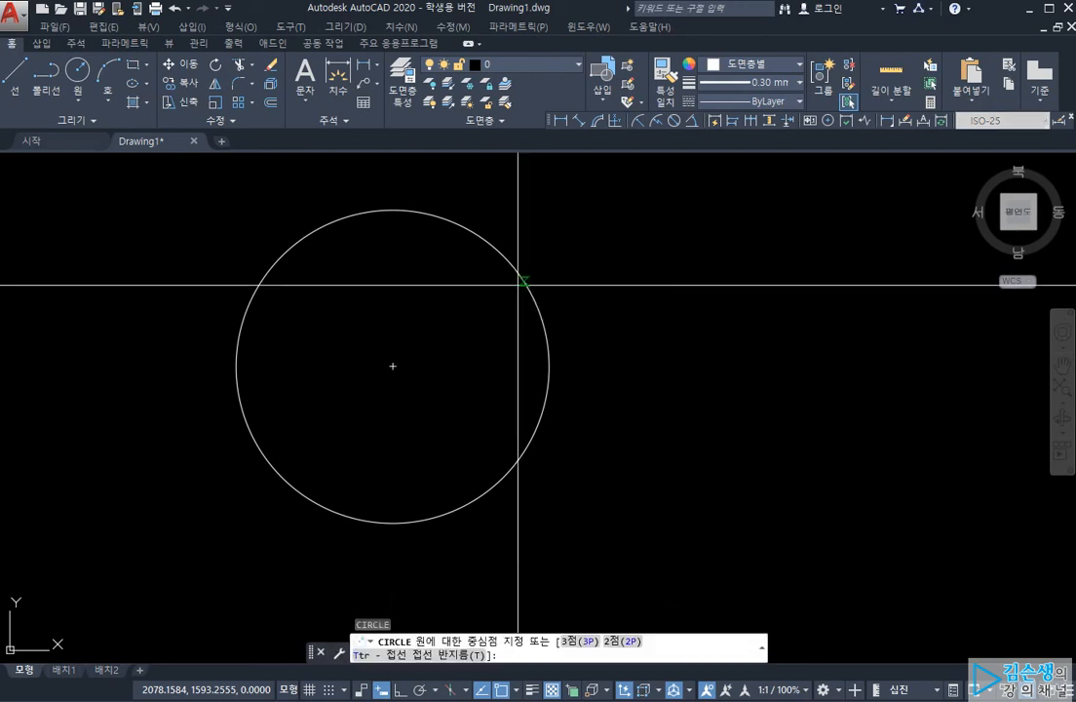
click(625, 350)
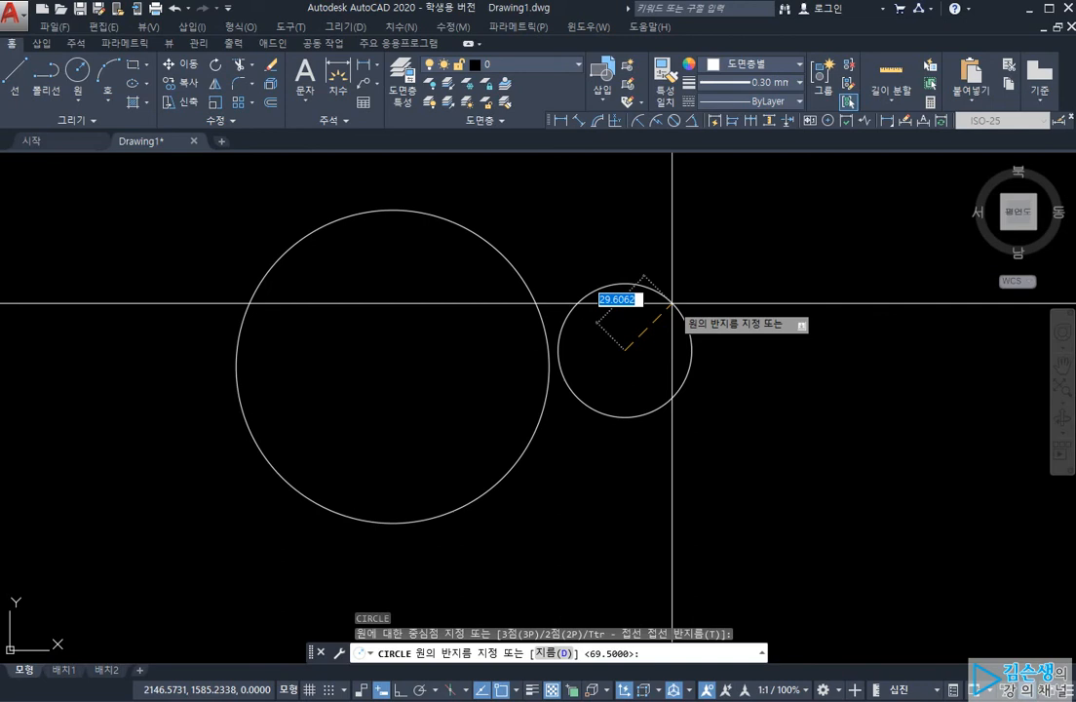
text(1)
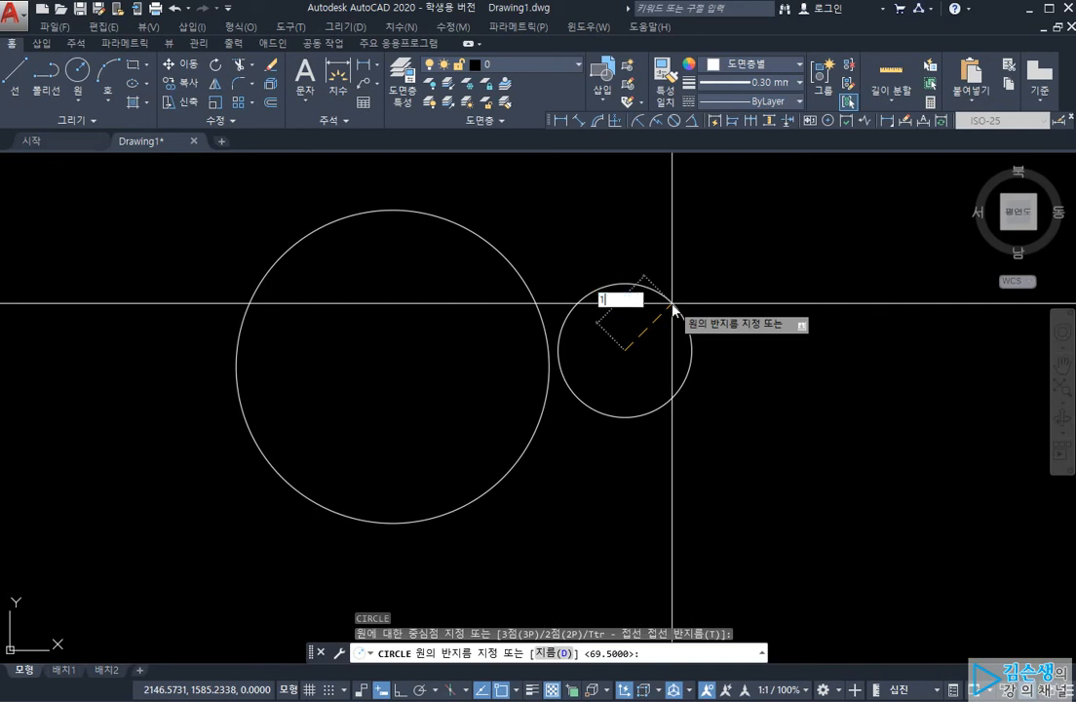
text(39.4/2)
key(Return)
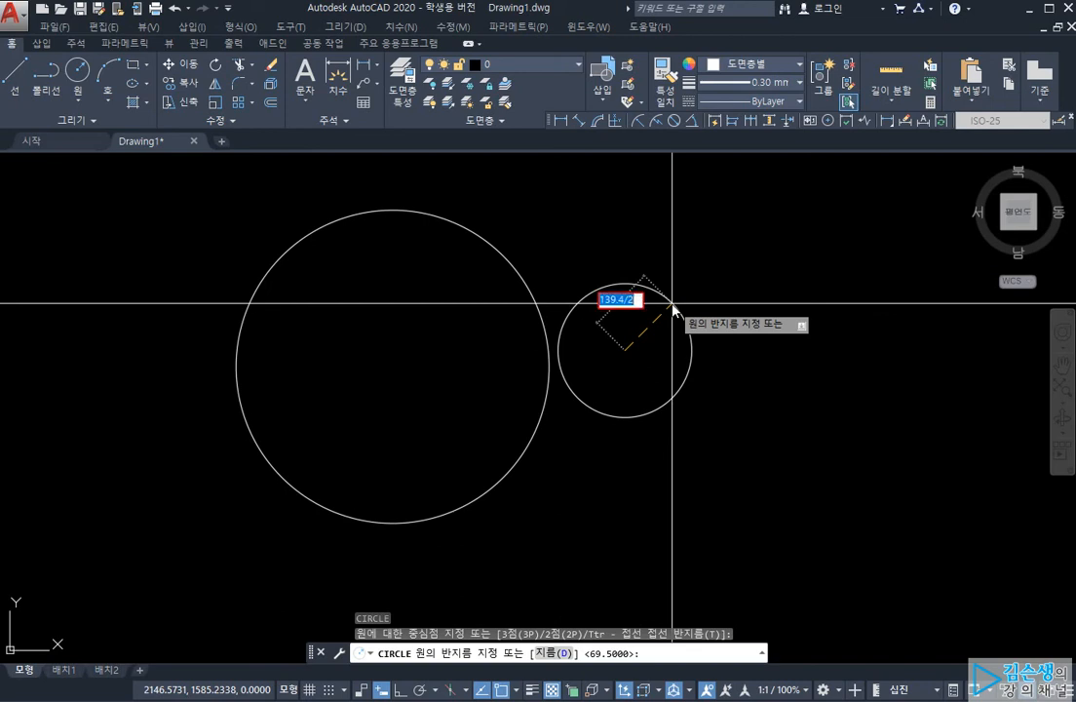
key(BackSpace)
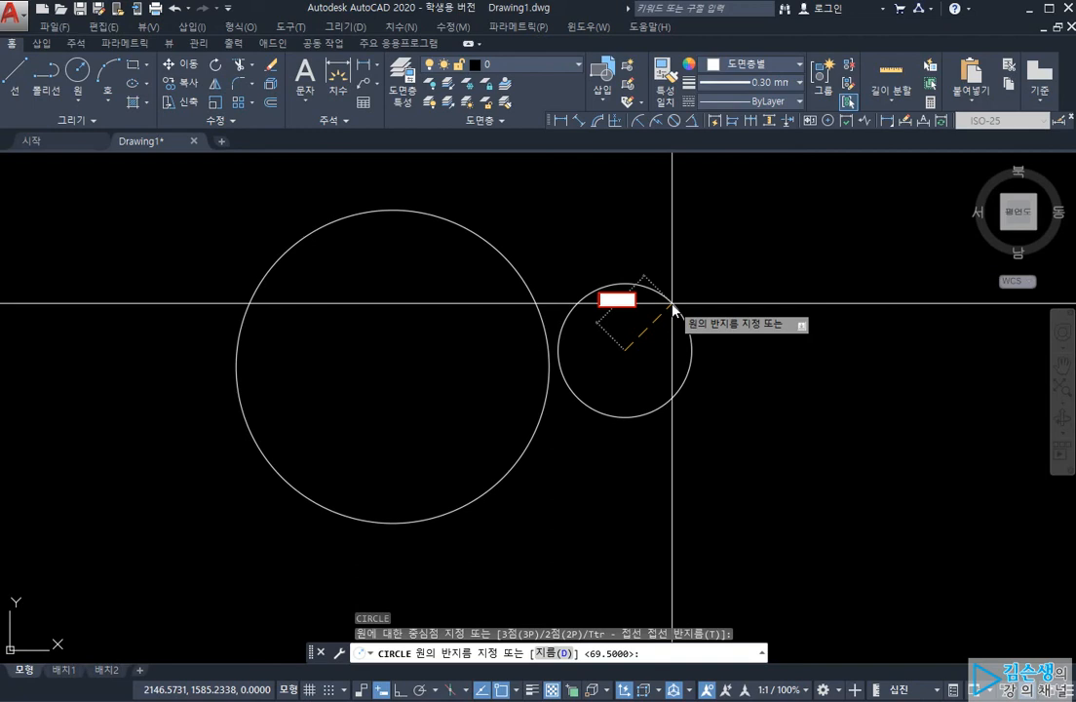
Finish the second circle with the diameter option and a value of 139.4.
text(d)
key(Return)
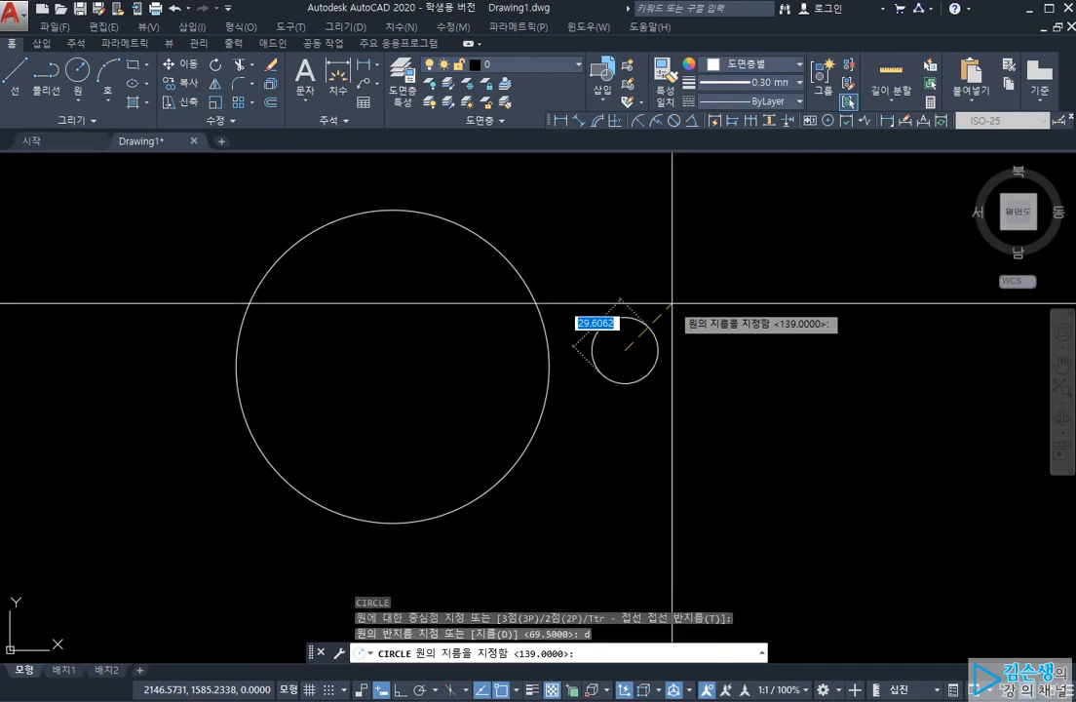
text(139)
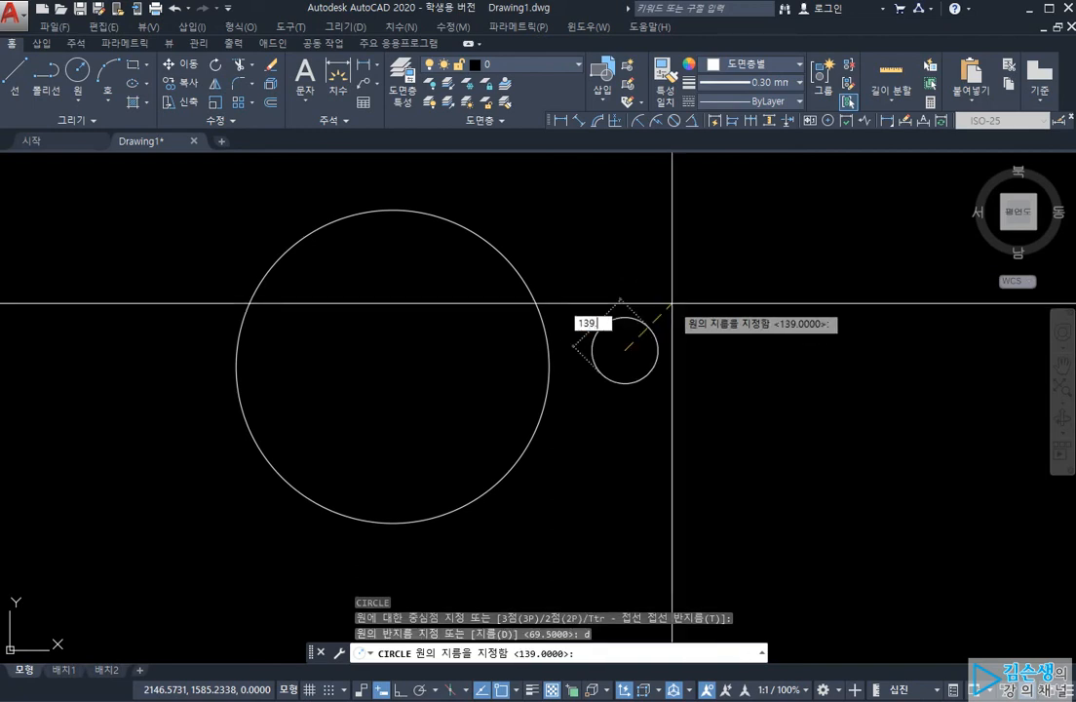
text(.4)
key(Return)
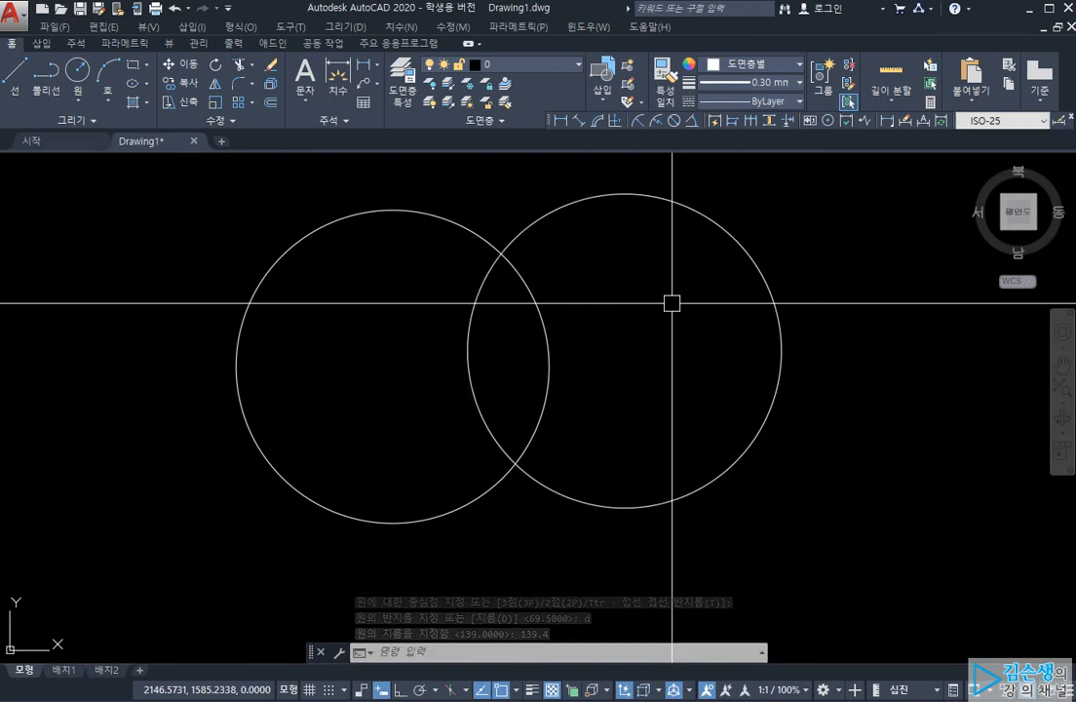
Select the two overlapping circles with a crossing window and delete them.
click(671, 303)
click(412, 319)
key(Delete)
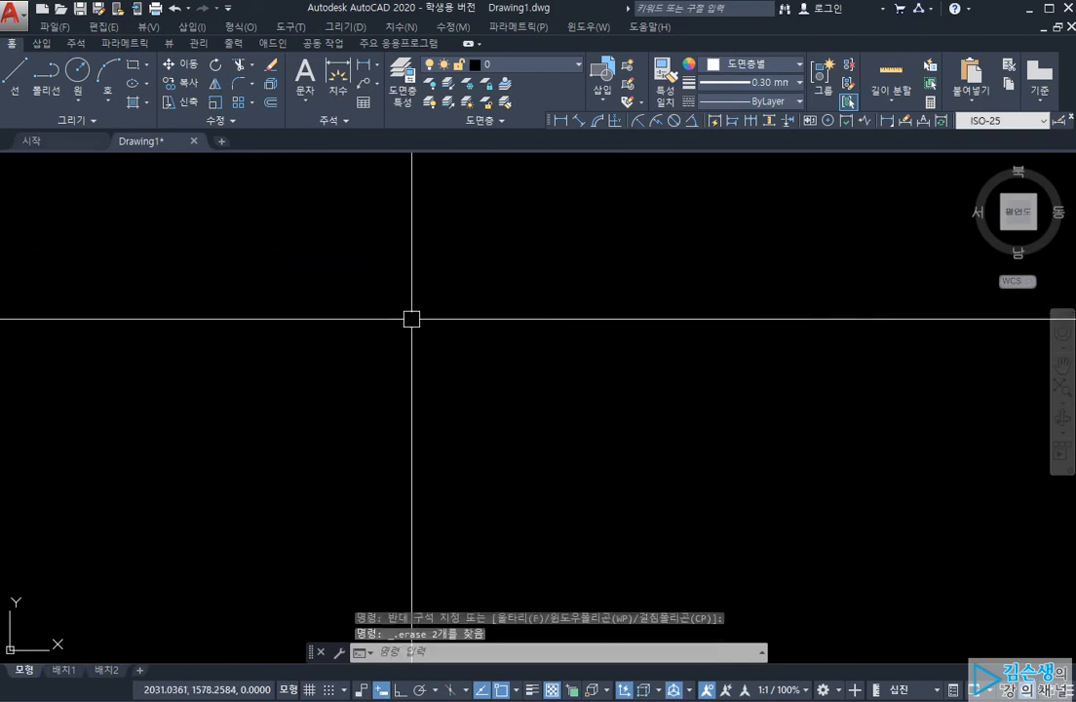
text(ㄴ)
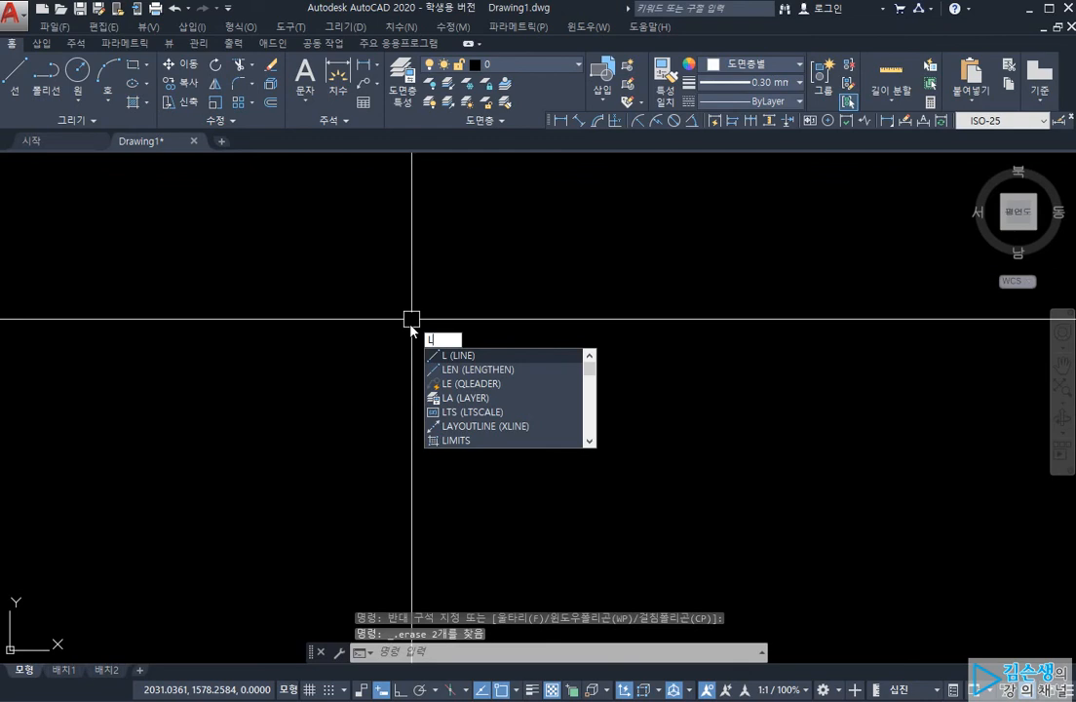
key(BackSpace)
text(c)
key(Return)
click(379, 420)
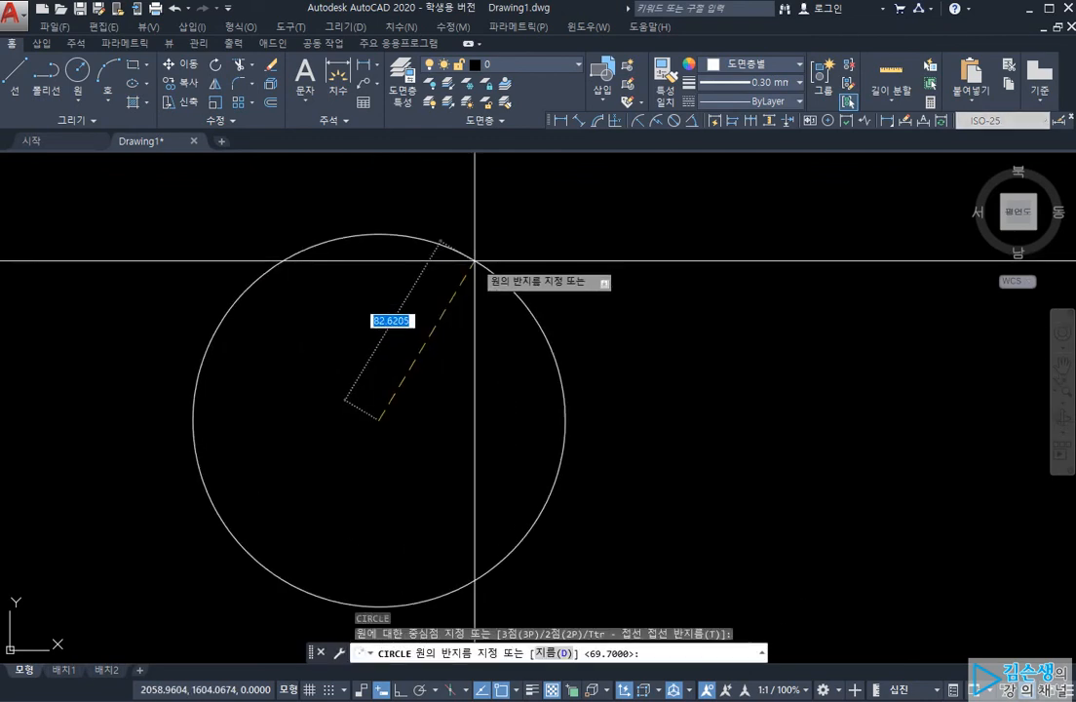
key(Escape)
Draw a single vertical line near the middle of the drawing area.
text(l)
key(Return)
click(408, 206)
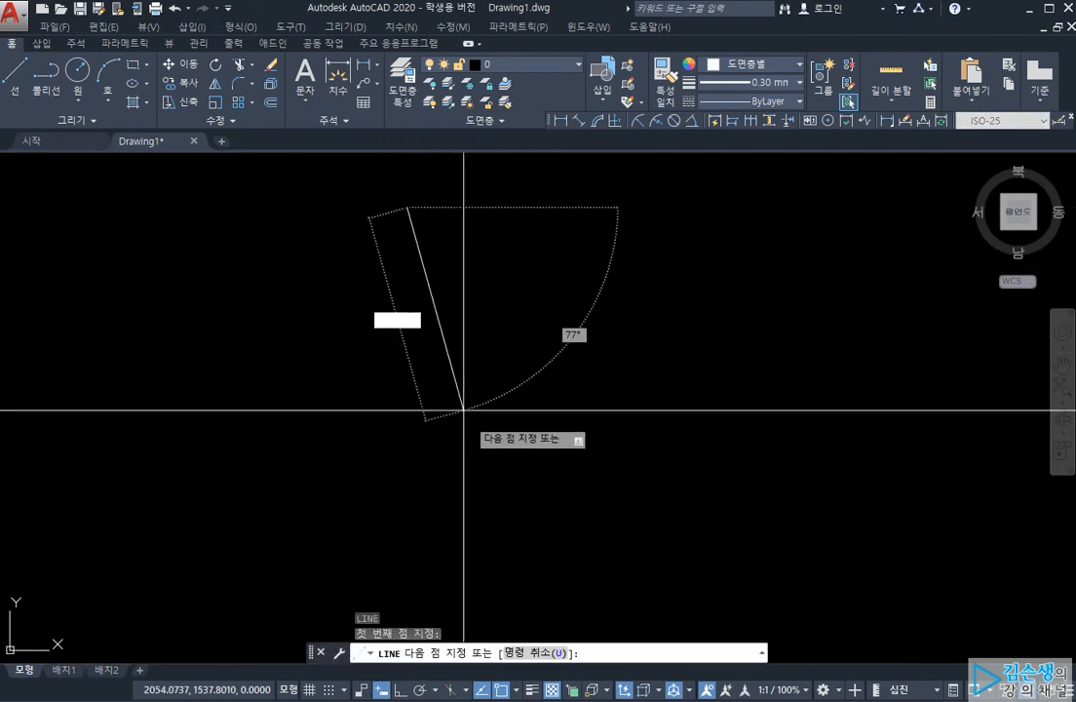
shift+click(473, 532)
key(Return)
Offset the vertical line 139.4 to the right and end the Offset command.
text(o)
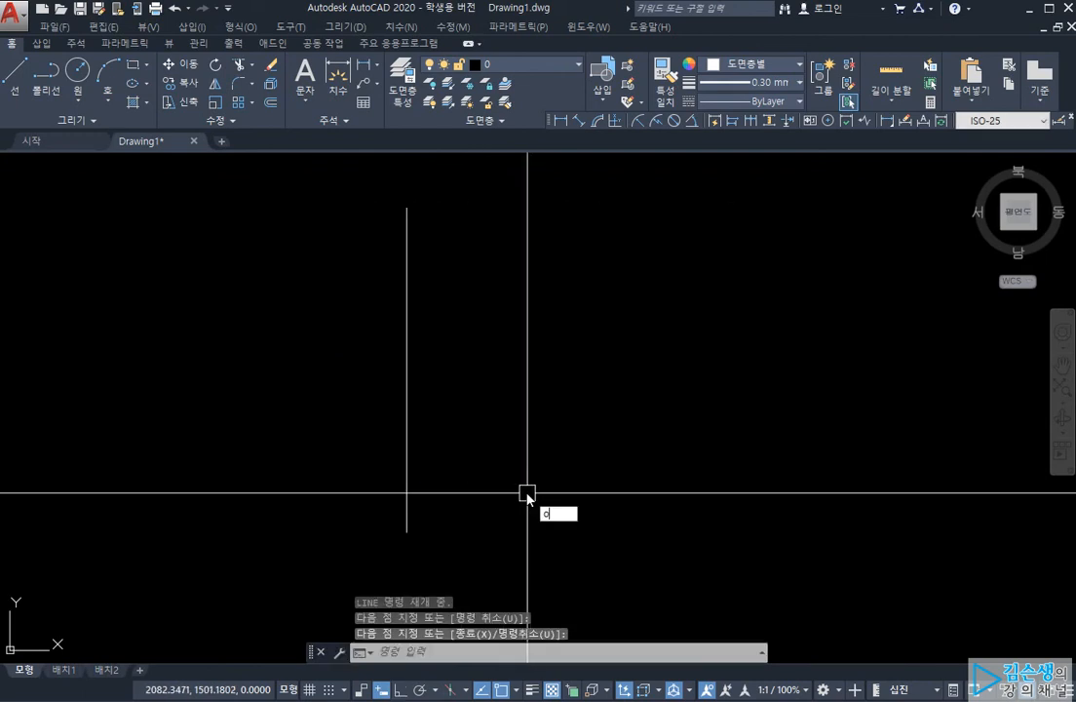
key(Return)
text(139.4)
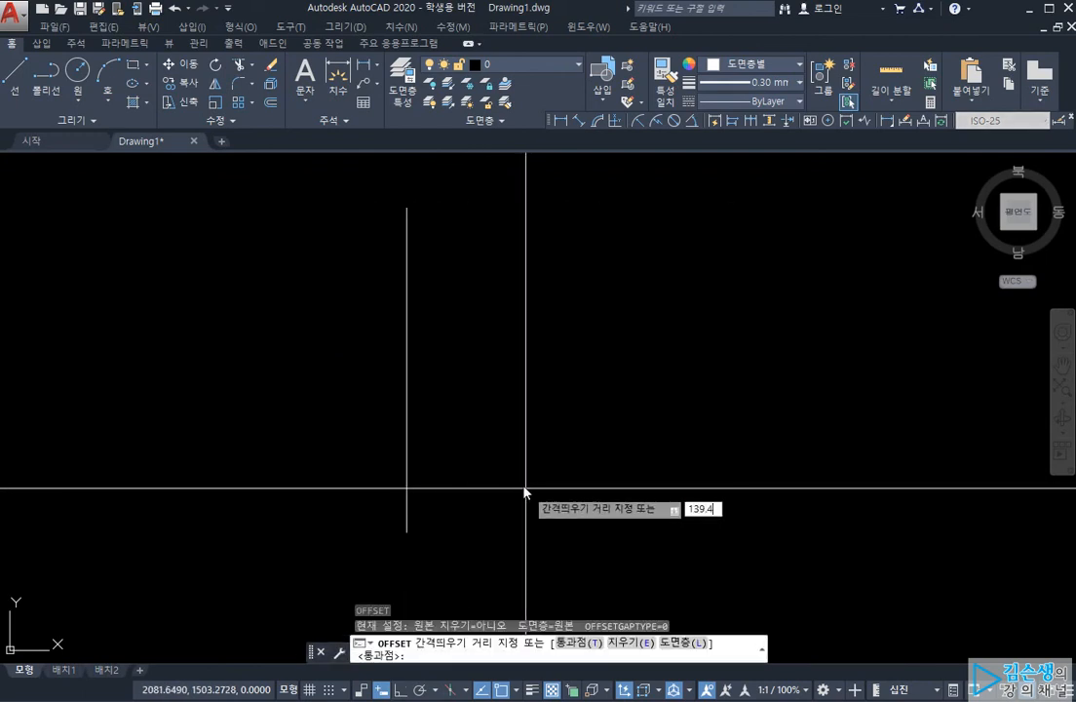
key(Return)
click(407, 414)
click(583, 445)
key(Escape)
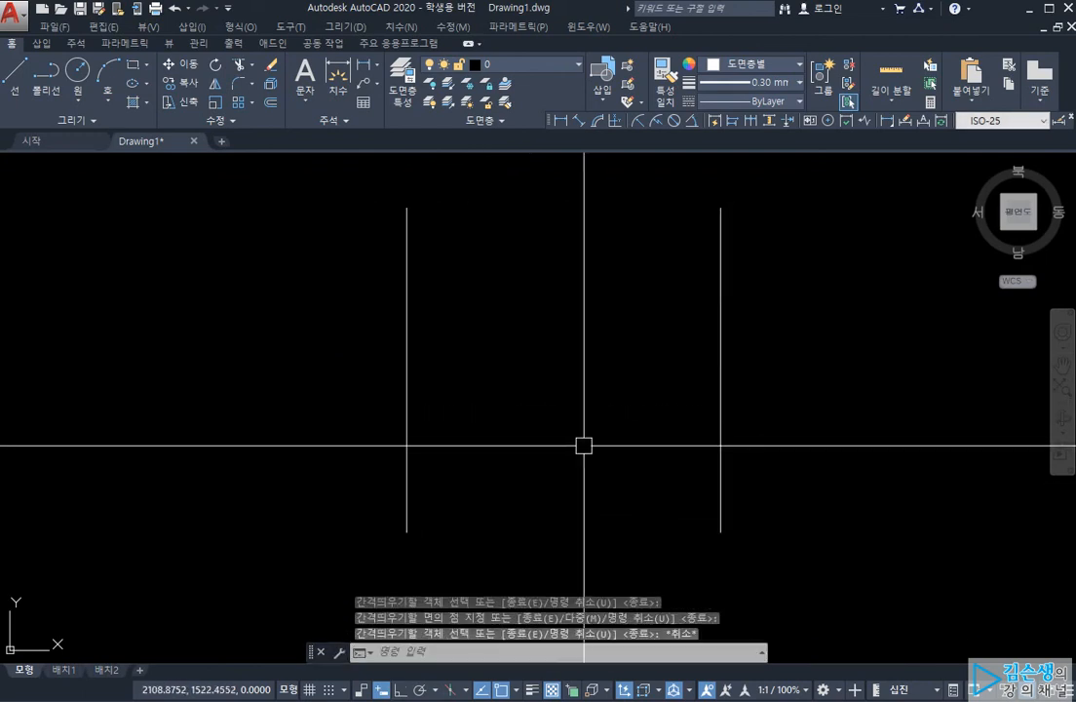
Draw a two-point circle spanning horizontally from the left vertical line's midpoint to the right vertical line's midpoint.
text(c)
key(Return)
text(2)
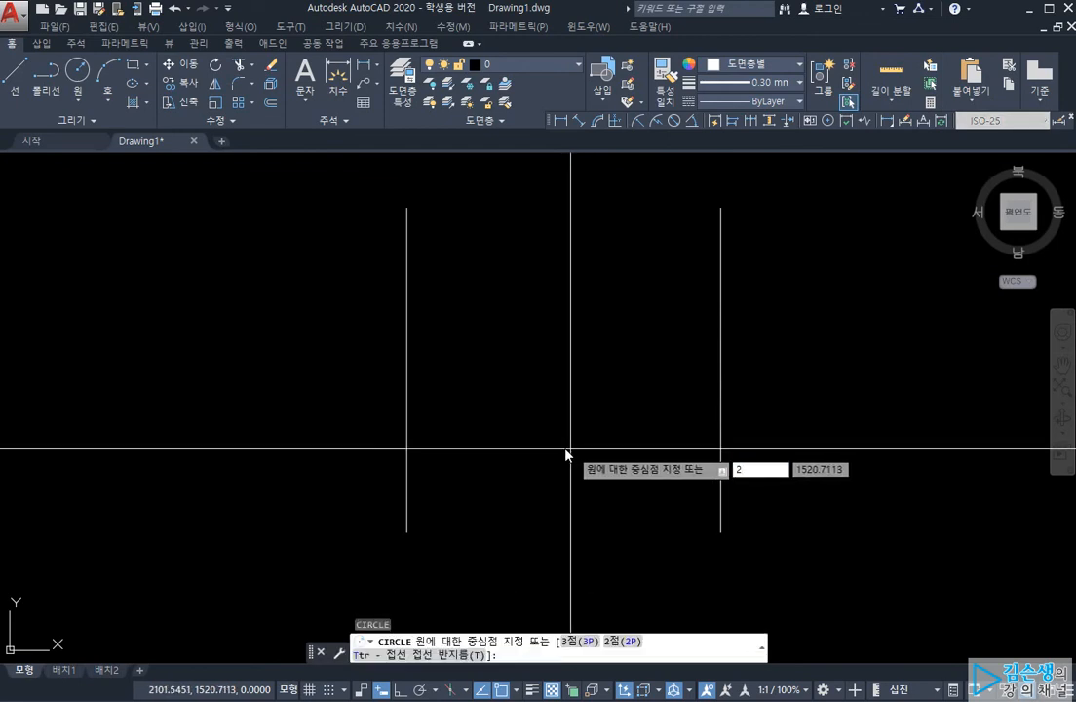
text(p)
key(Return)
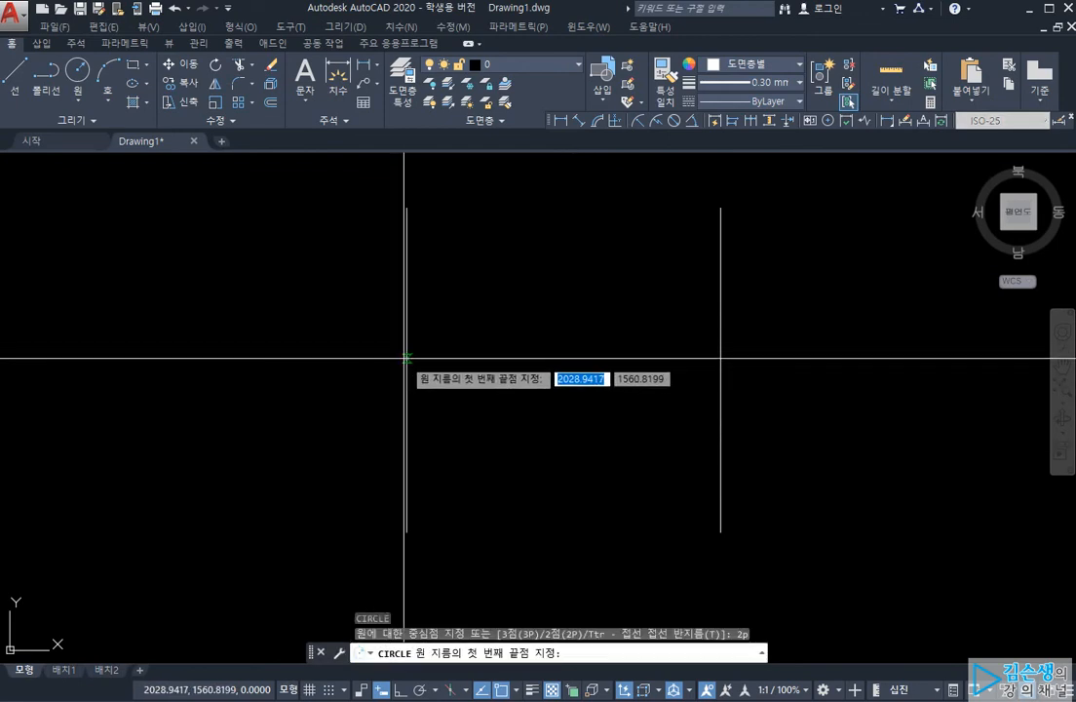
click(407, 371)
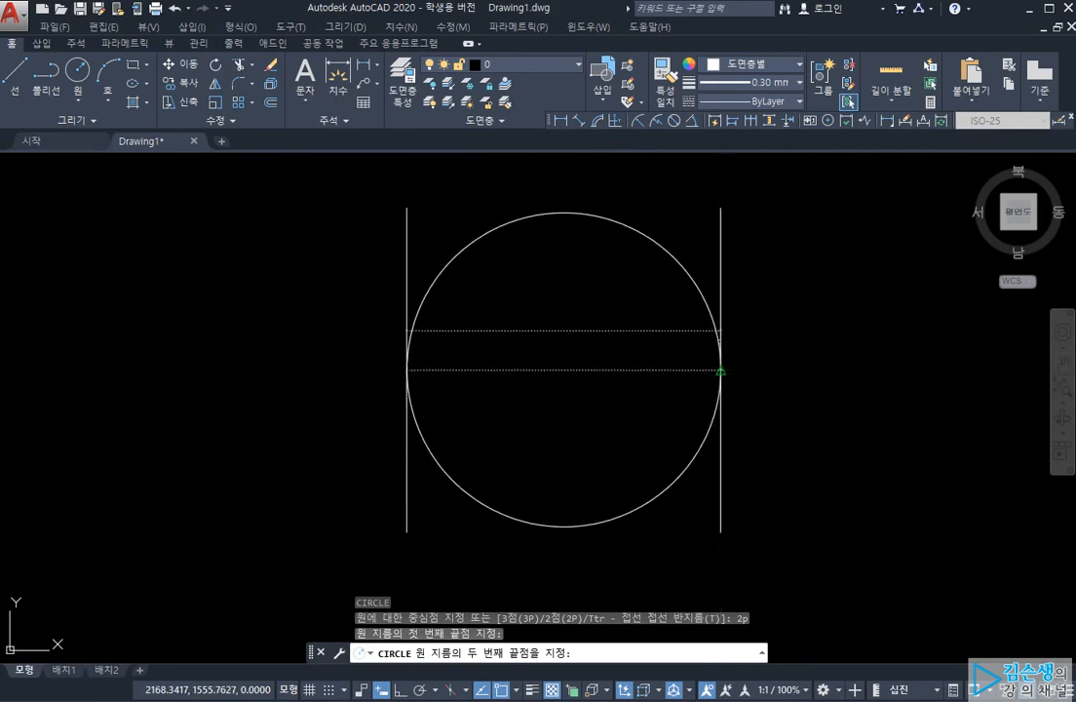
click(720, 371)
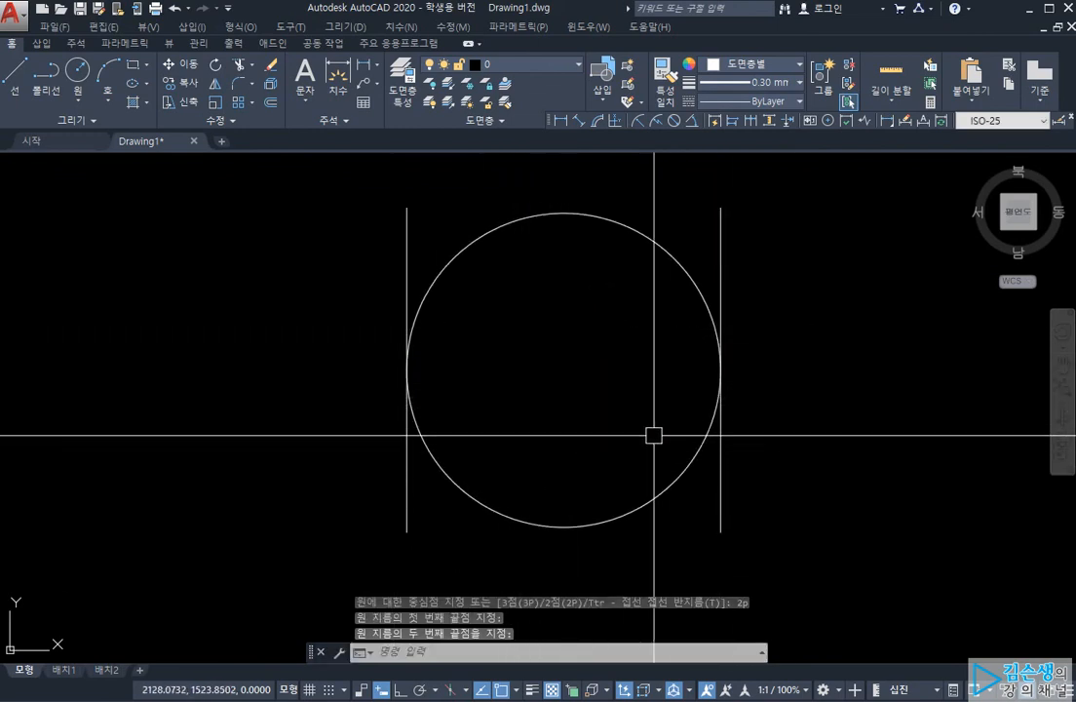
Select the two vertical lines and the circle between them with crossing windows and delete them.
click(773, 254)
click(673, 214)
click(462, 210)
click(347, 214)
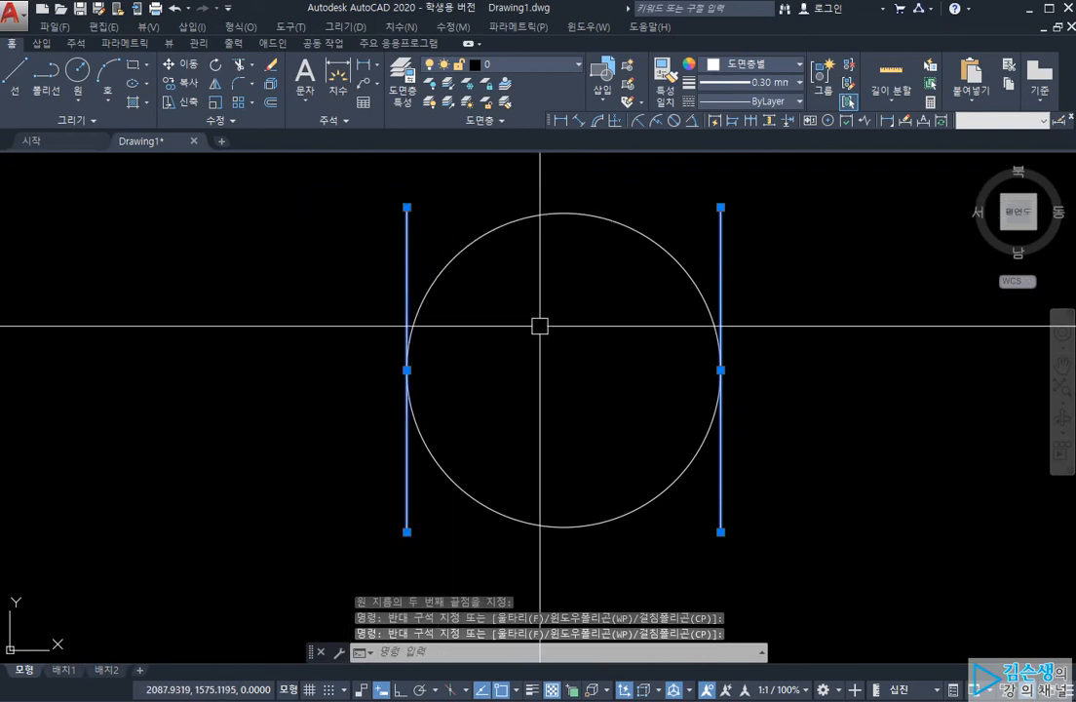
click(483, 235)
key(Delete)
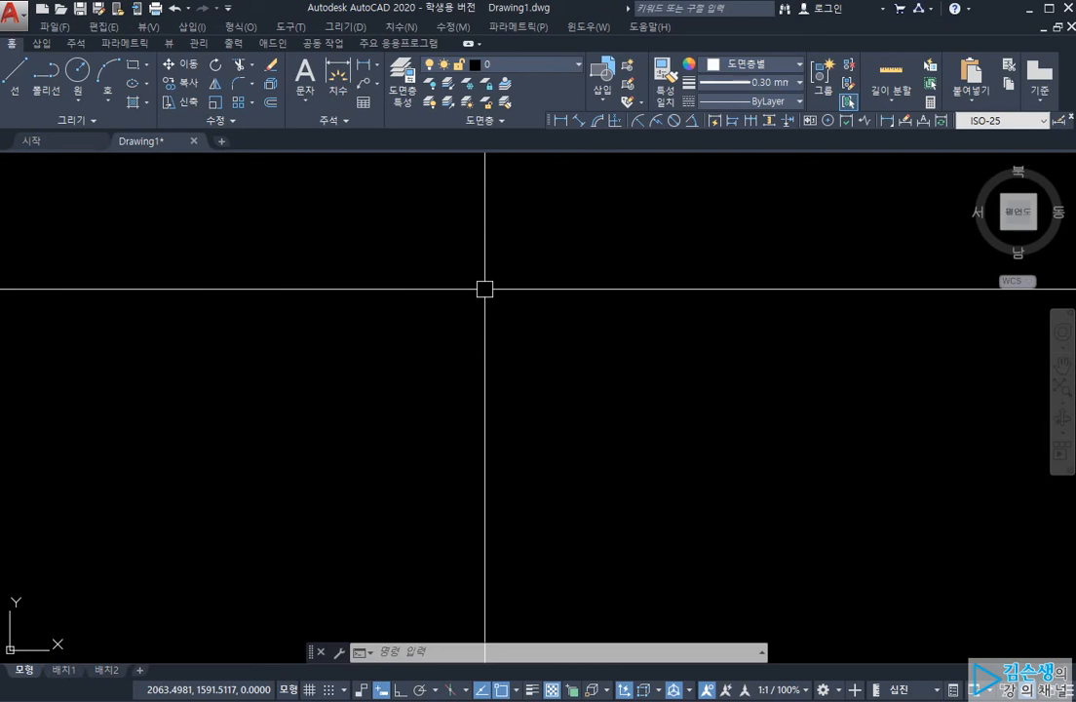
Draw a horizontal line from a free point to the relative coordinate 50,0 and end the Line command.
text(l)
key(Return)
click(453, 420)
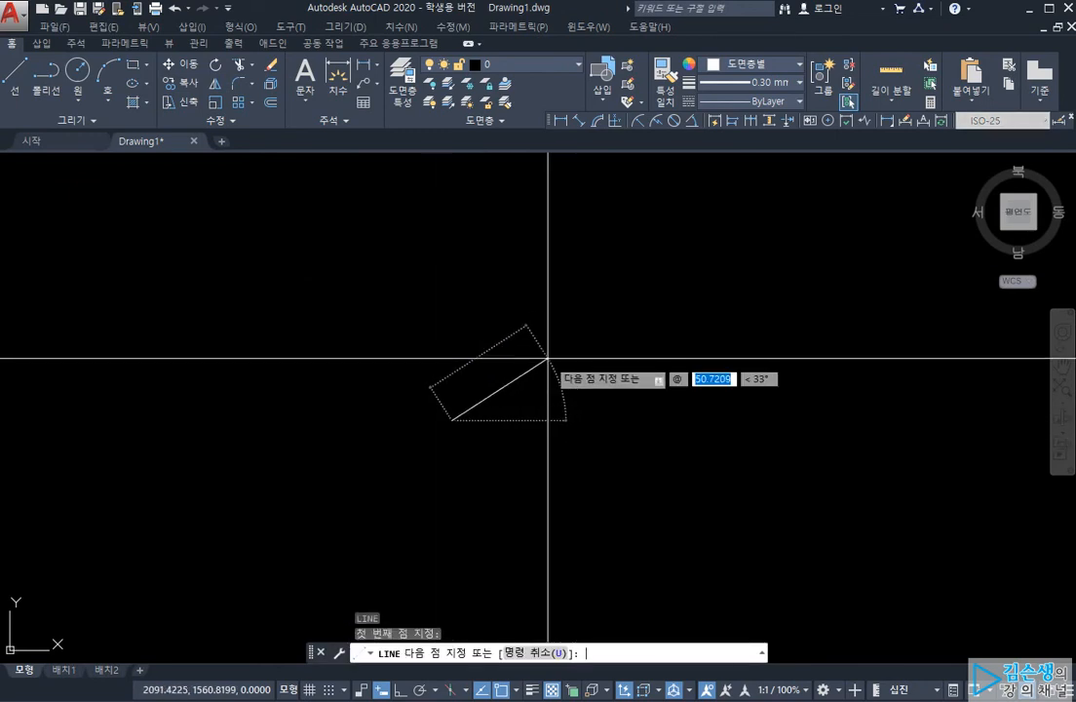
text(50,0)
key(Return)
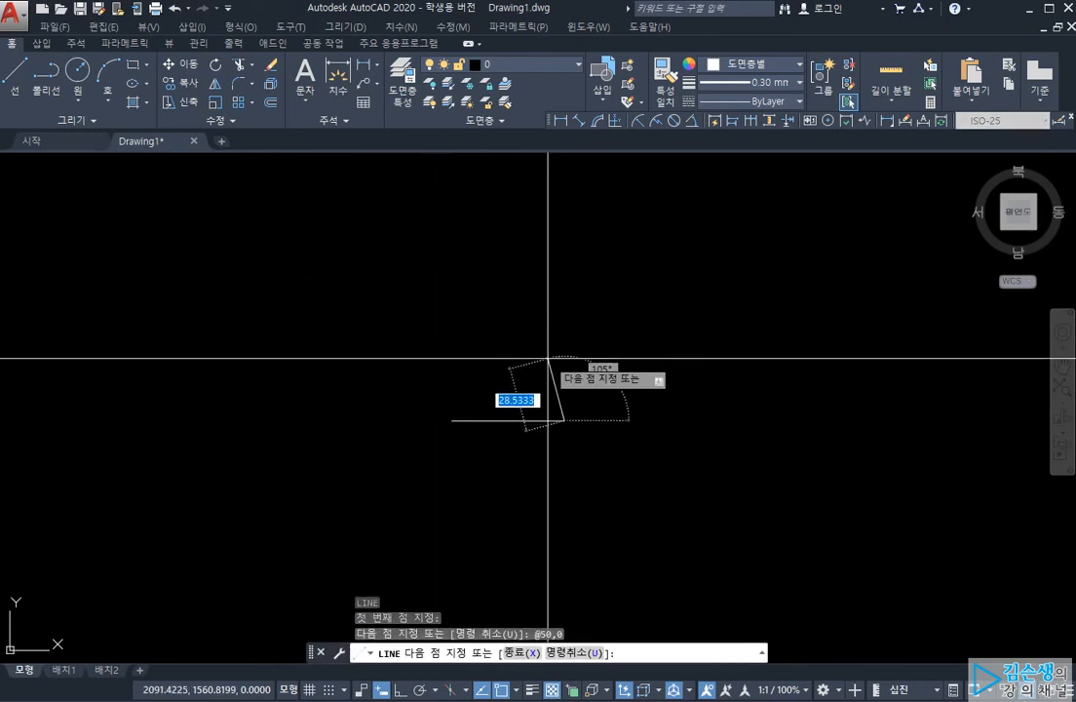
key(Escape)
Offset the horizontal line upward by 80 and end the Offset command.
text(o)
key(Return)
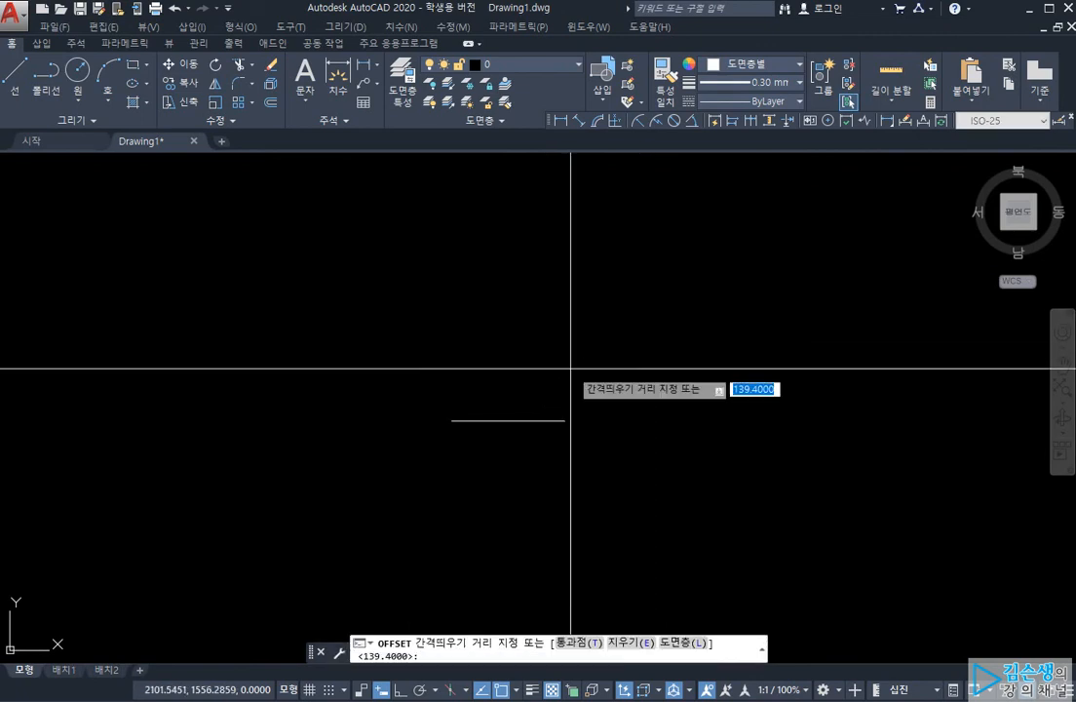
text(80)
key(Return)
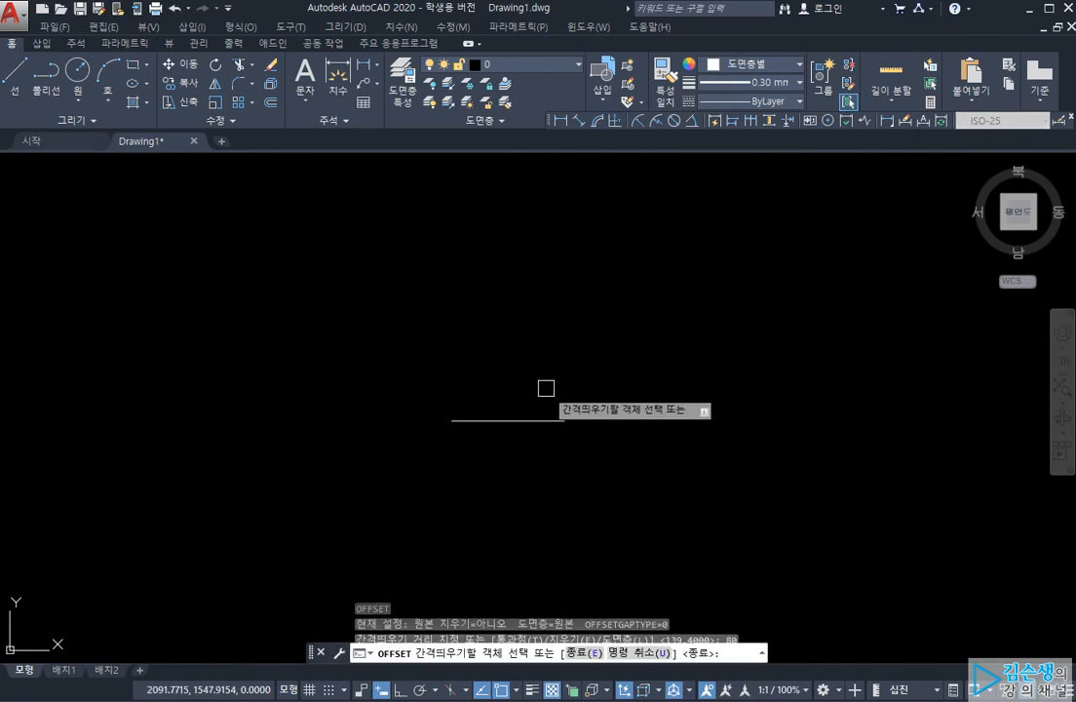
click(527, 421)
click(523, 325)
key(Return)
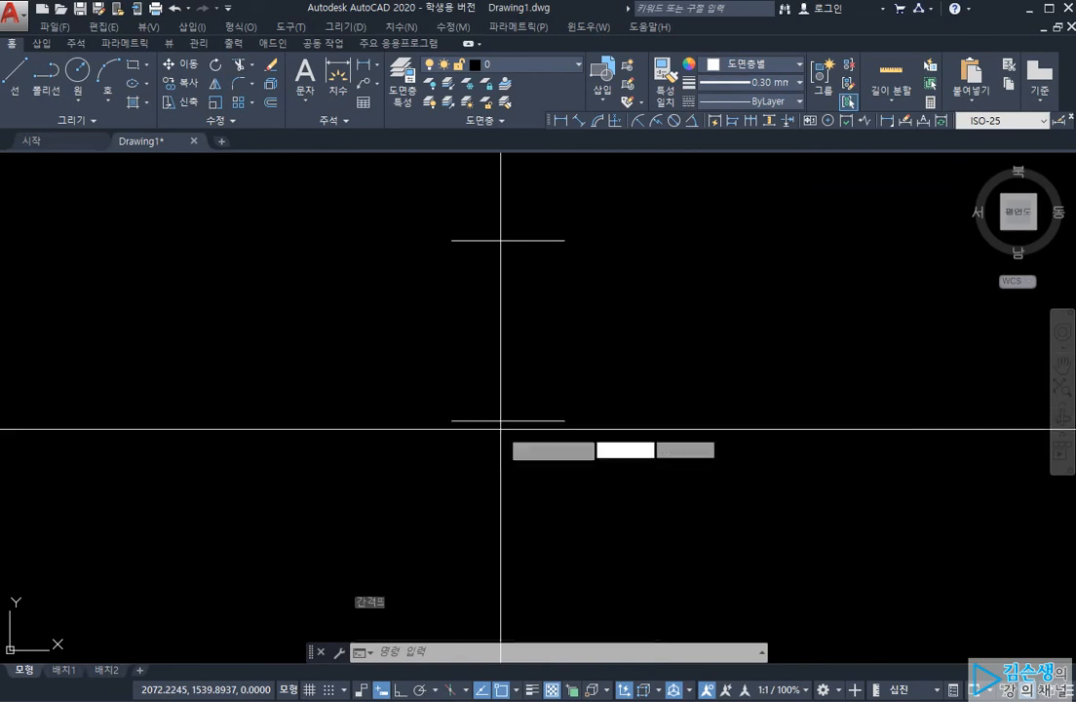
Draw a vertical line joining the midpoints of the lower and upper horizontal lines.
text(l)
key(Return)
click(505, 421)
click(503, 241)
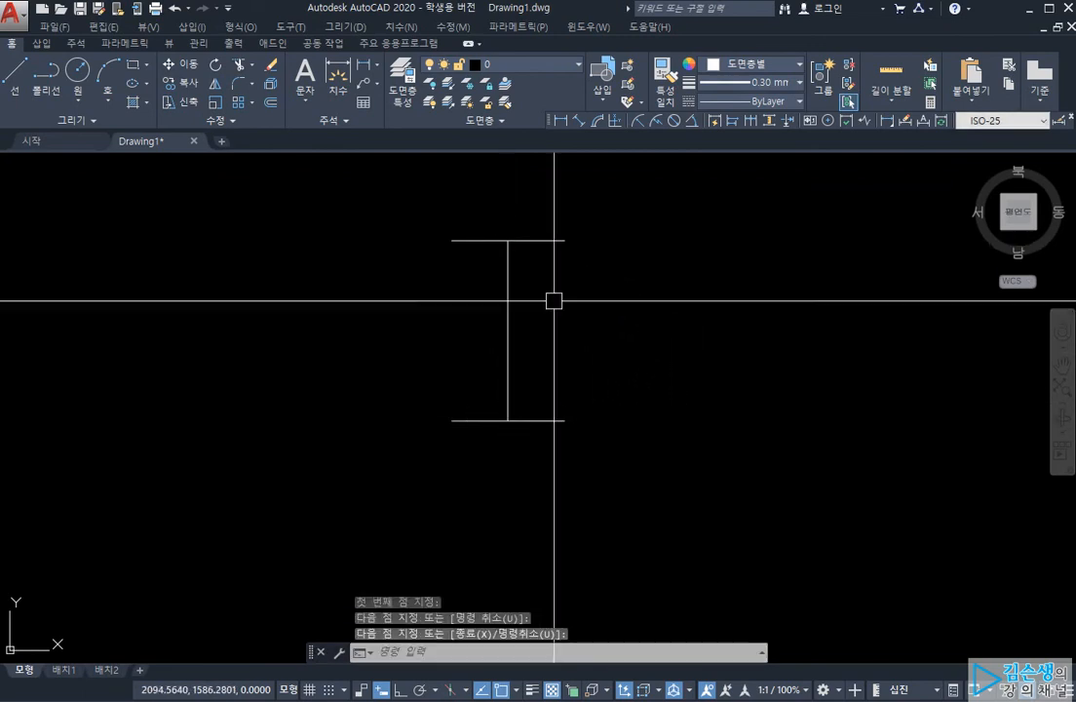
key(Return)
Offset the upper horizontal line downward and the lower one upward by 10 each to set the flange thickness.
text(o)
key(Return)
text(10)
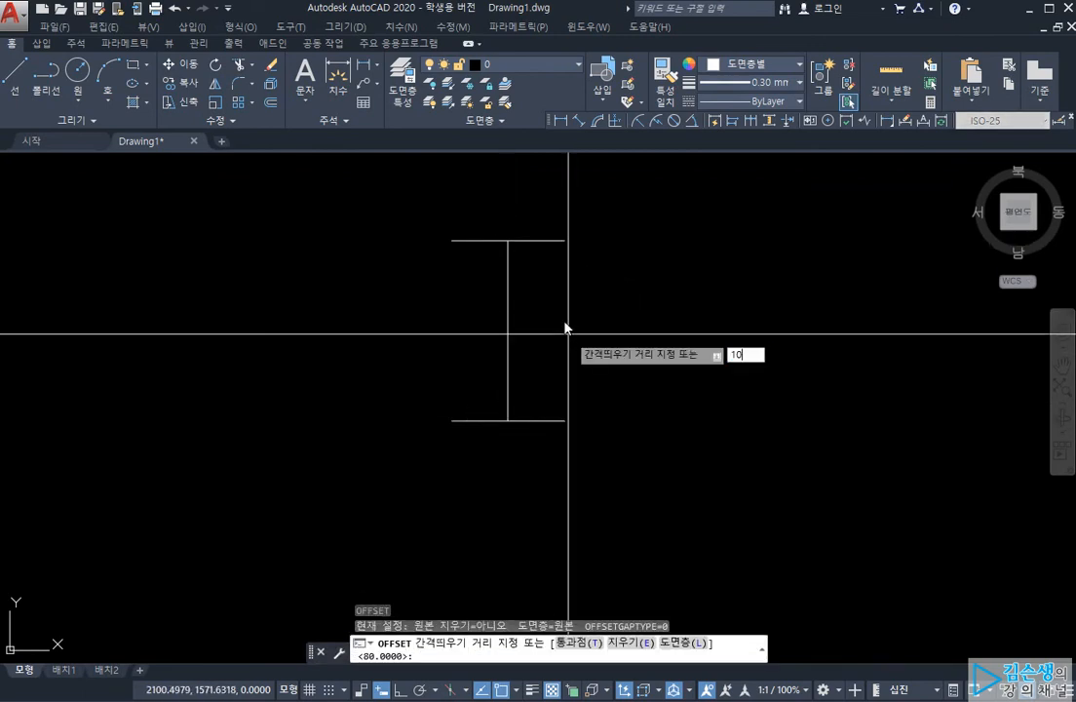
key(Return)
click(546, 242)
click(552, 292)
click(540, 368)
key(Return)
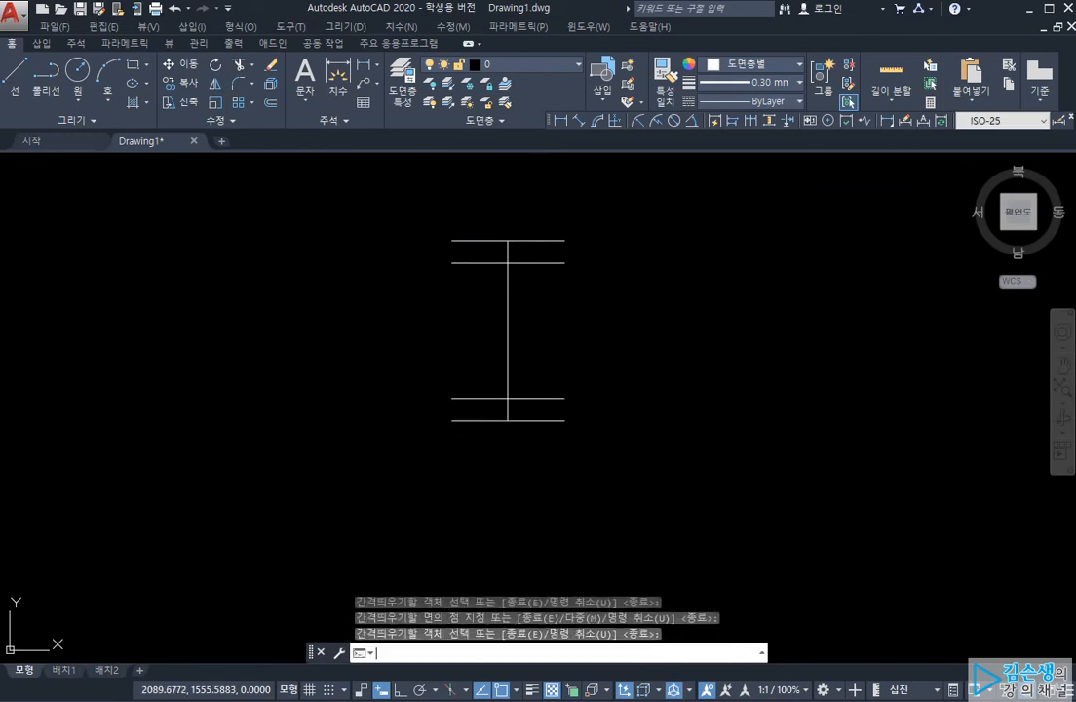
Offset the vertical centre line by 5 to both sides to form the web edges.
text(o)
key(Return)
text(5)
key(Return)
click(508, 341)
click(461, 339)
click(508, 342)
click(553, 343)
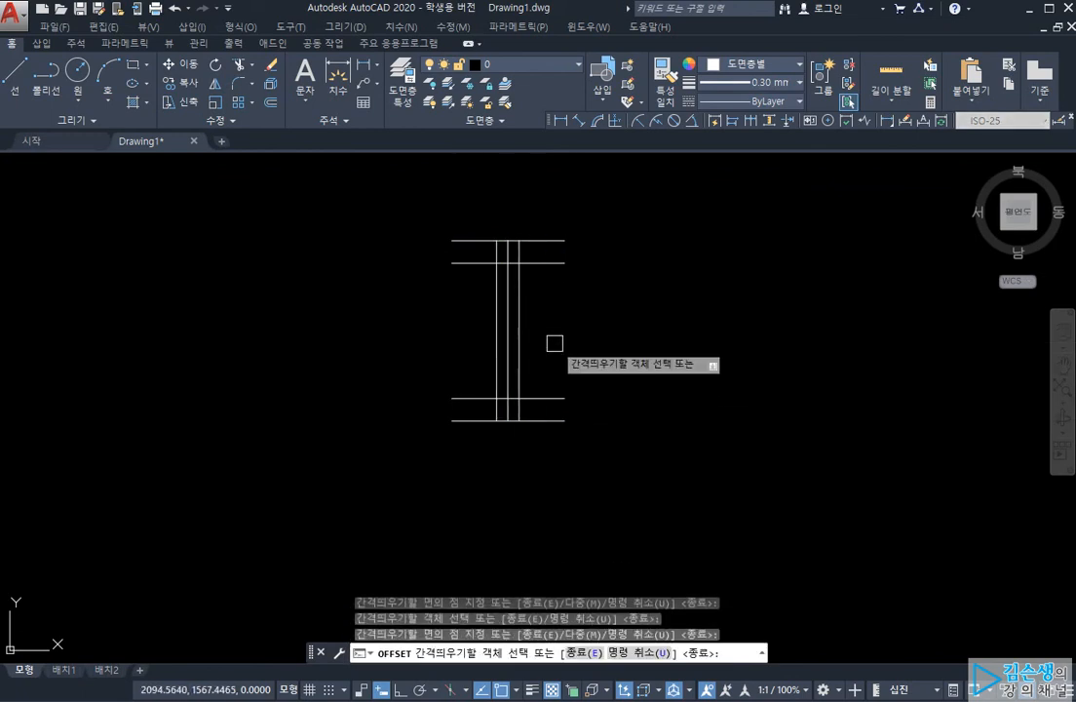
key(Return)
Close the upper flange with vertical lines at its right and left ends.
text(l)
key(Return)
click(565, 263)
click(564, 241)
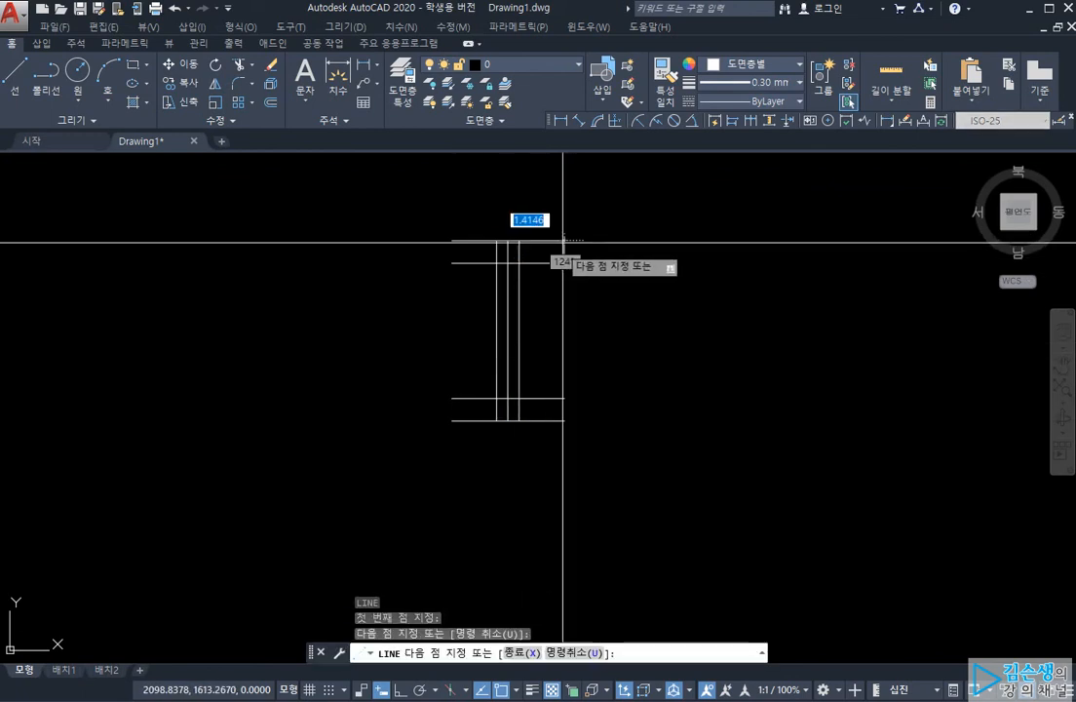
key(Return)
key(Return)
click(452, 262)
click(452, 241)
key(Return)
Draw end lines on the left and right sides of the lower flange.
key(Return)
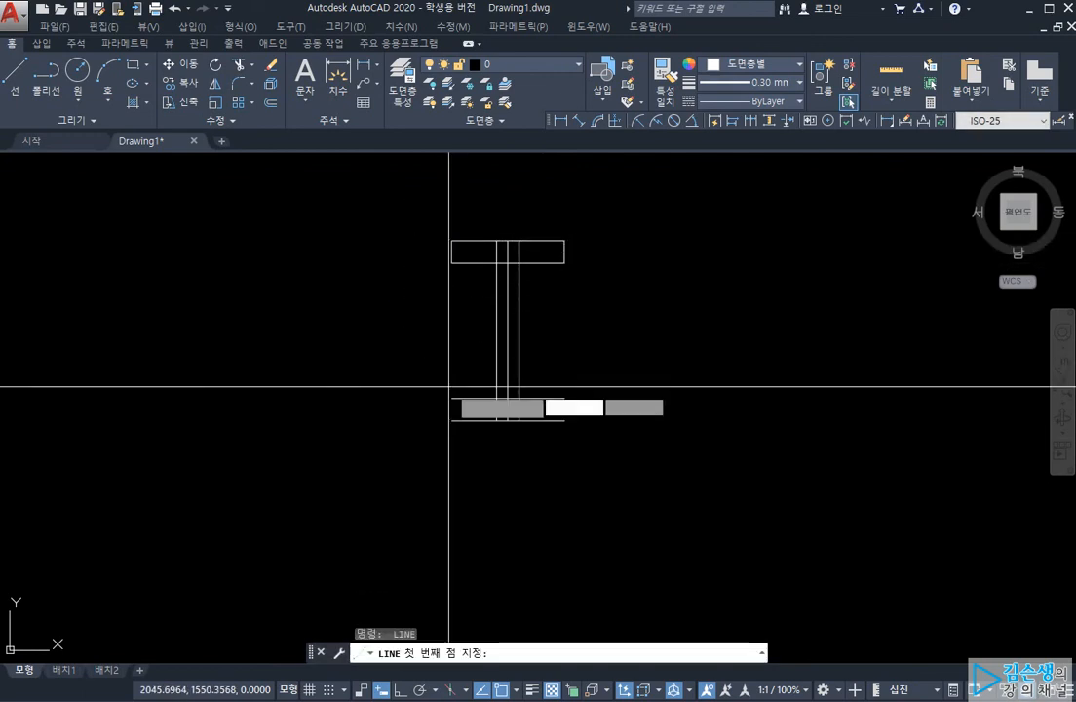
click(451, 395)
click(452, 420)
key(Return)
key(Return)
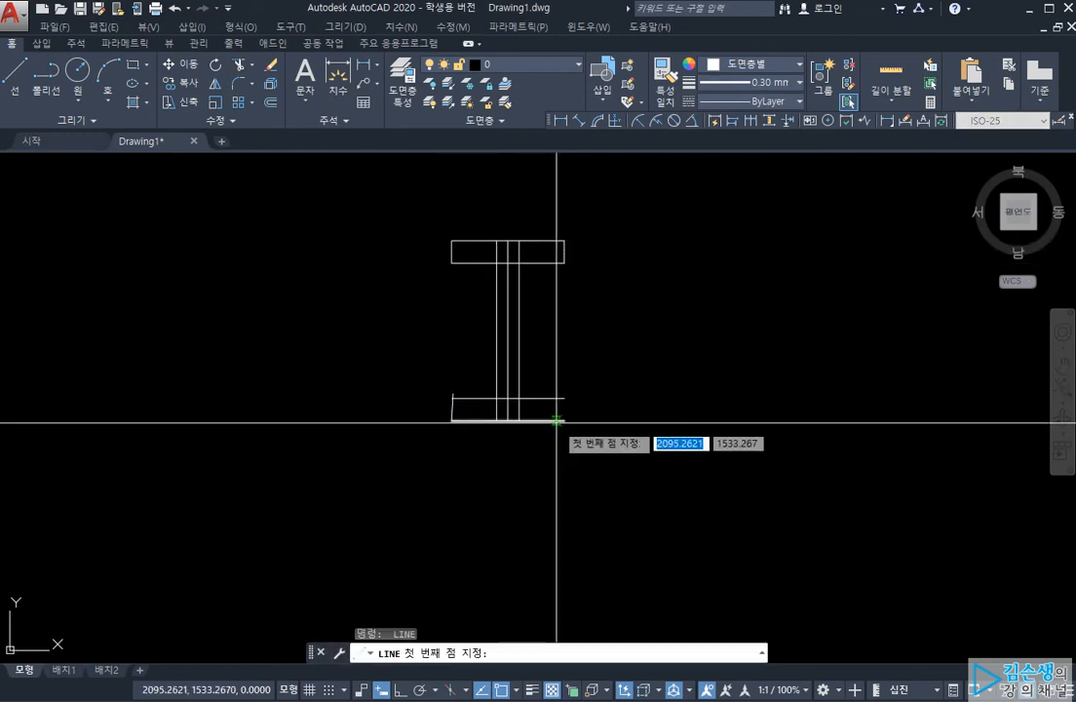
click(564, 420)
click(565, 399)
key(Return)
Delete the crooked left end line of the lower flange and redraw it between the flange lines' endpoints.
scroll(458, 415, up, 2)
click(456, 411)
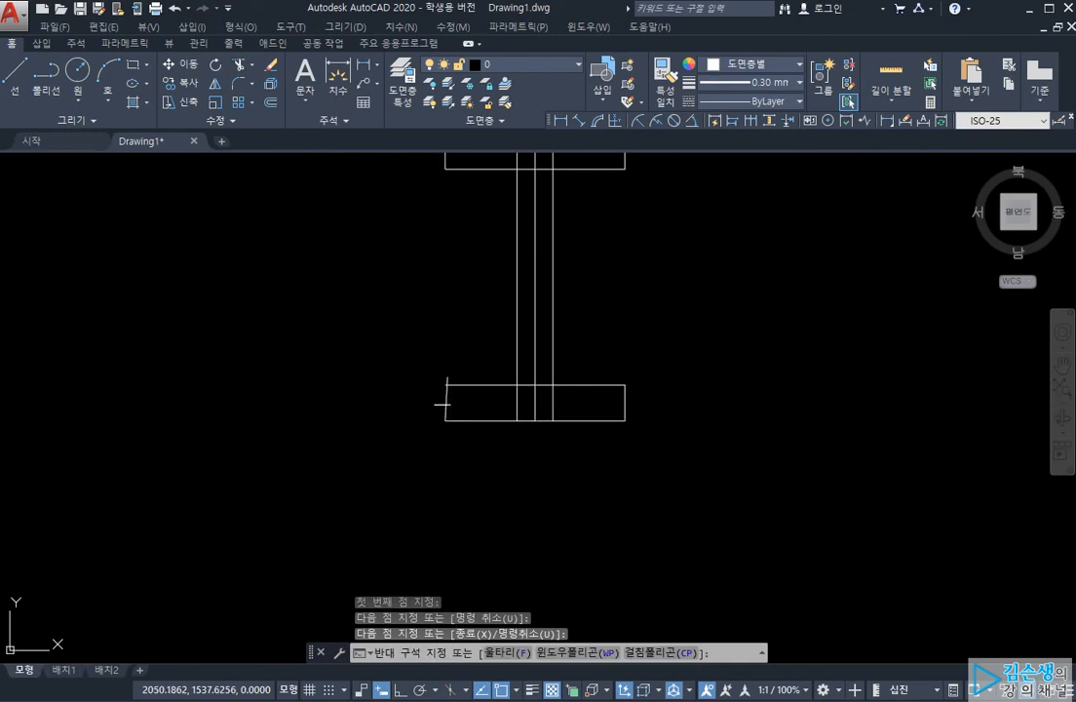
click(434, 402)
key(Delete)
text(l)
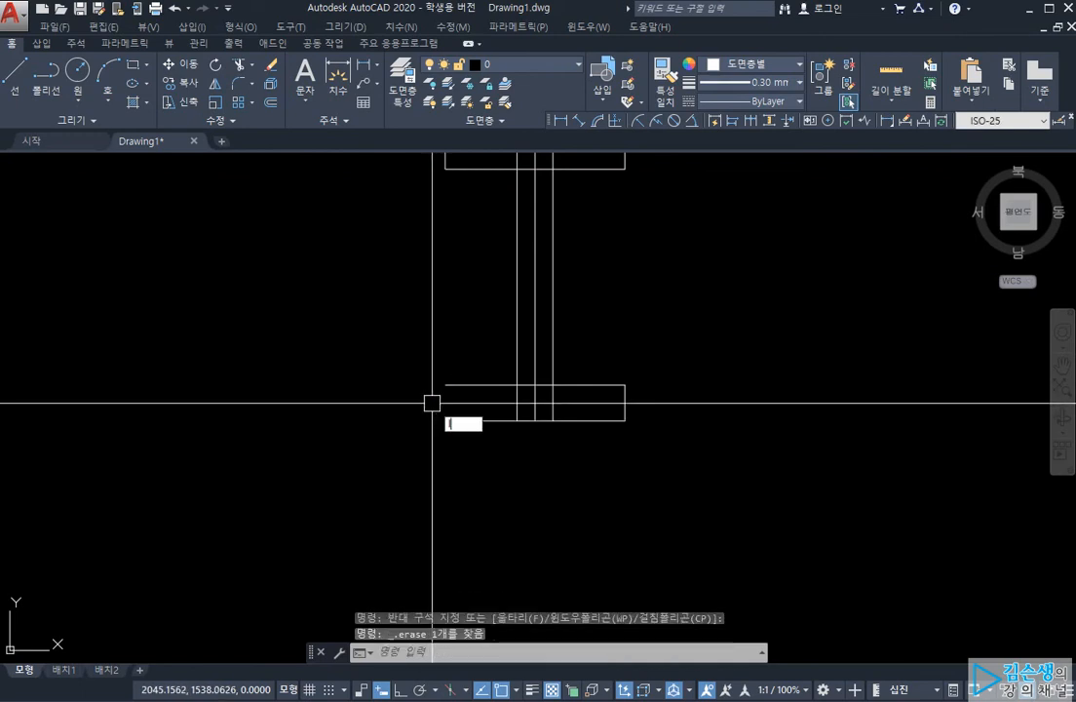
key(Return)
click(445, 386)
click(445, 420)
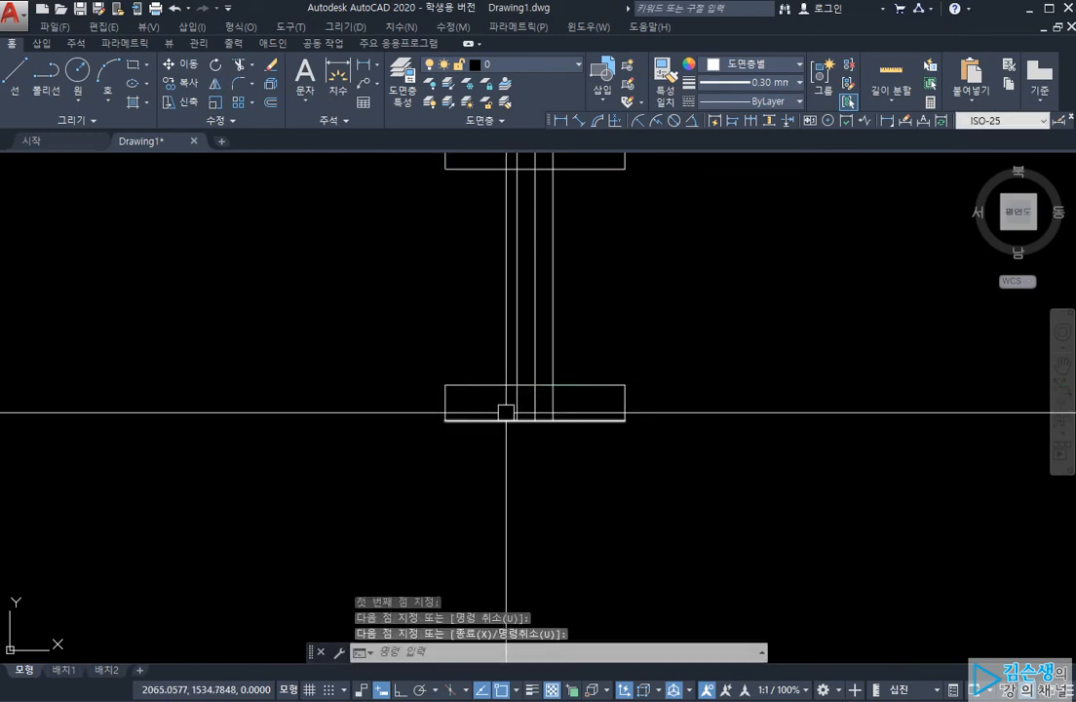
Trim the lower flange's inner line between the two web edges, using all objects as cutting edges.
middle_drag(504, 414, 500, 423)
scroll(514, 417, up, 5)
text(tr)
key(Return)
key(Return)
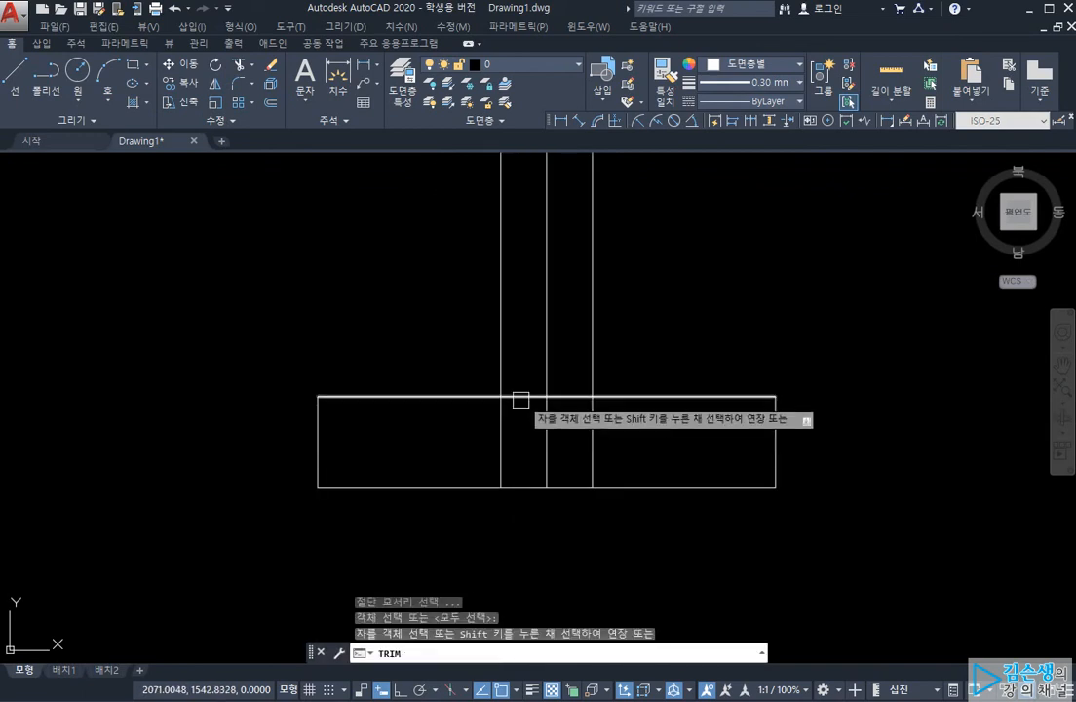
click(524, 399)
click(565, 398)
Trim the upper flange's inner line between the two web edges and end the Trim command.
scroll(562, 395, down, 2)
middle_drag(561, 394, 547, 490)
middle_drag(556, 273, 539, 386)
scroll(528, 277, up, 4)
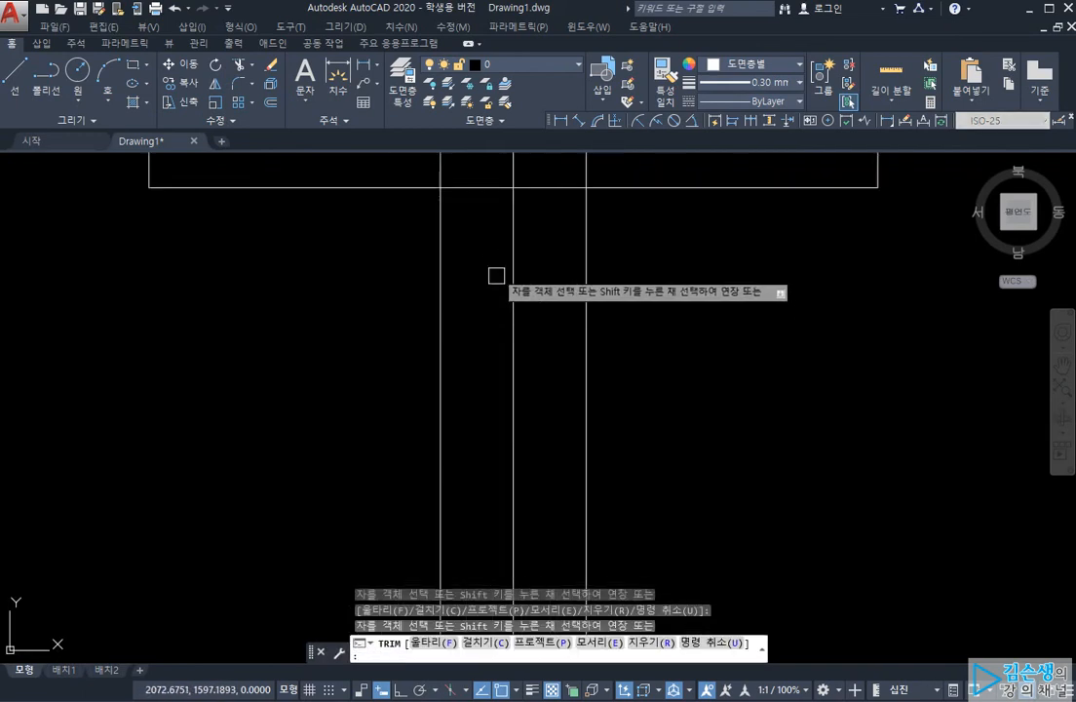
click(487, 188)
click(546, 185)
scroll(538, 201, down, 2)
key(space)
Use Fillet with zero radius on both inner corners where the web edges meet the upper flange.
text(f)
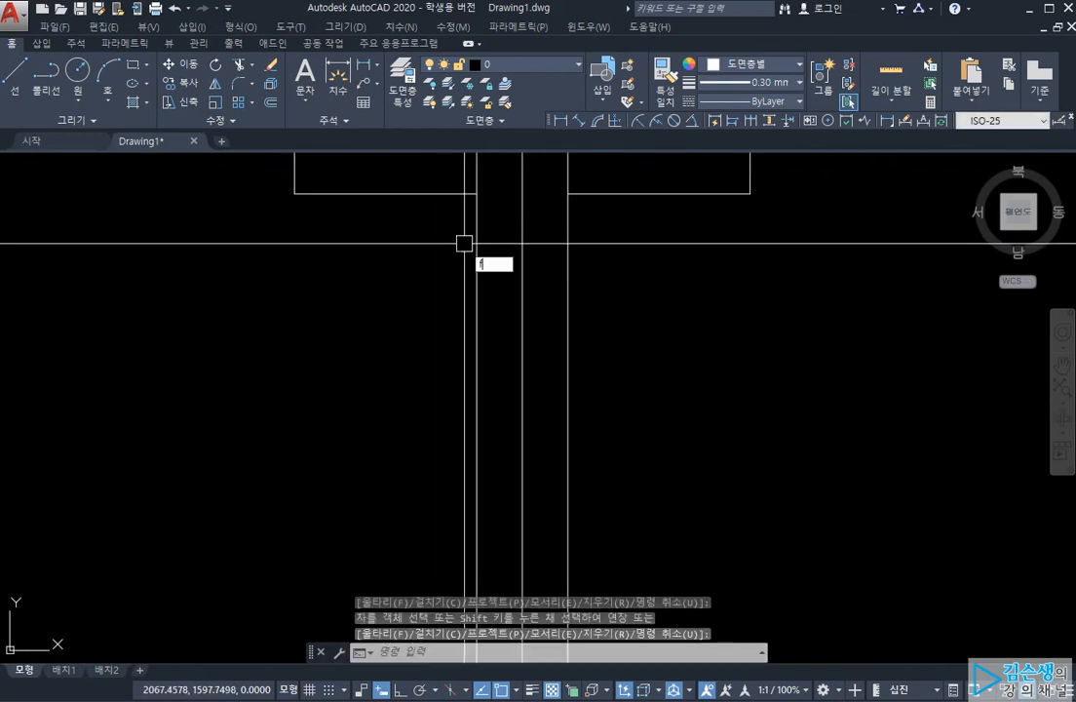
key(space)
click(447, 193)
click(475, 224)
key(space)
click(569, 206)
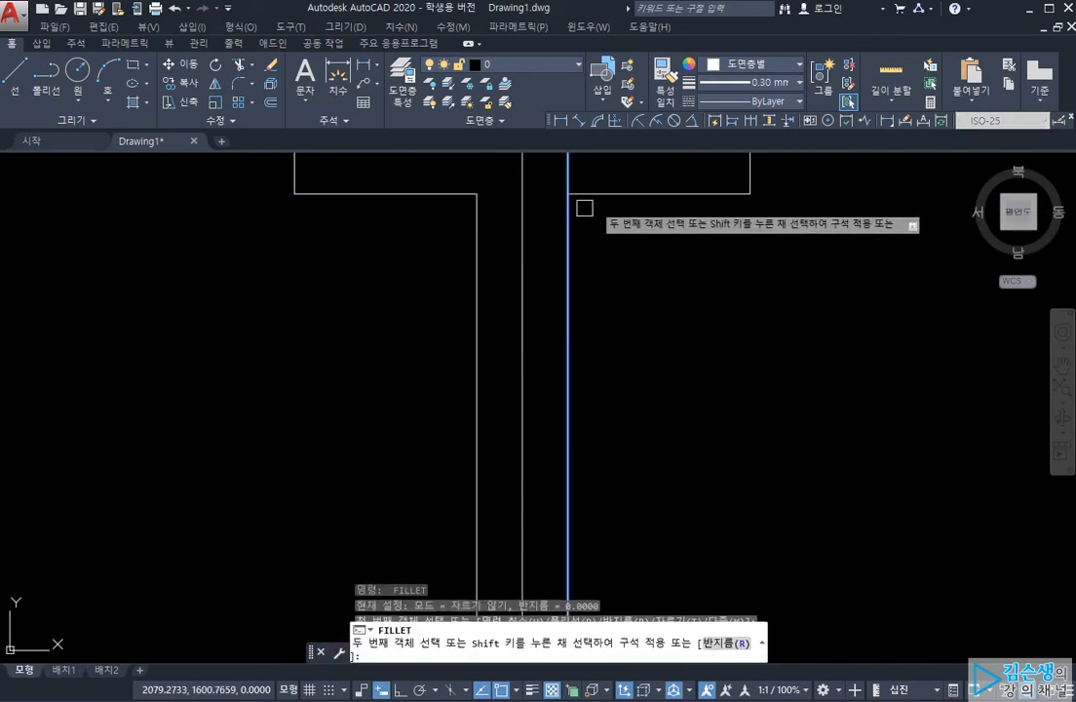
scroll(575, 278, down, 2)
Use Fillet with zero radius on both inner corners where the web edges meet the lower flange.
key(space)
click(520, 506)
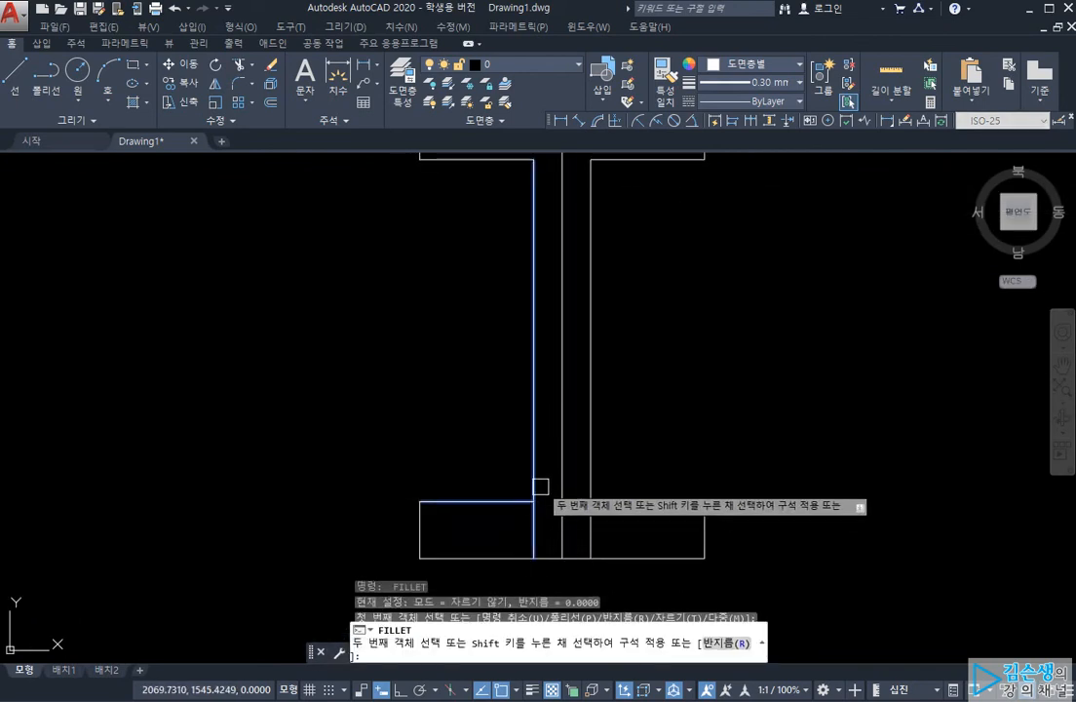
click(540, 486)
key(space)
click(586, 487)
click(612, 501)
key(Escape)
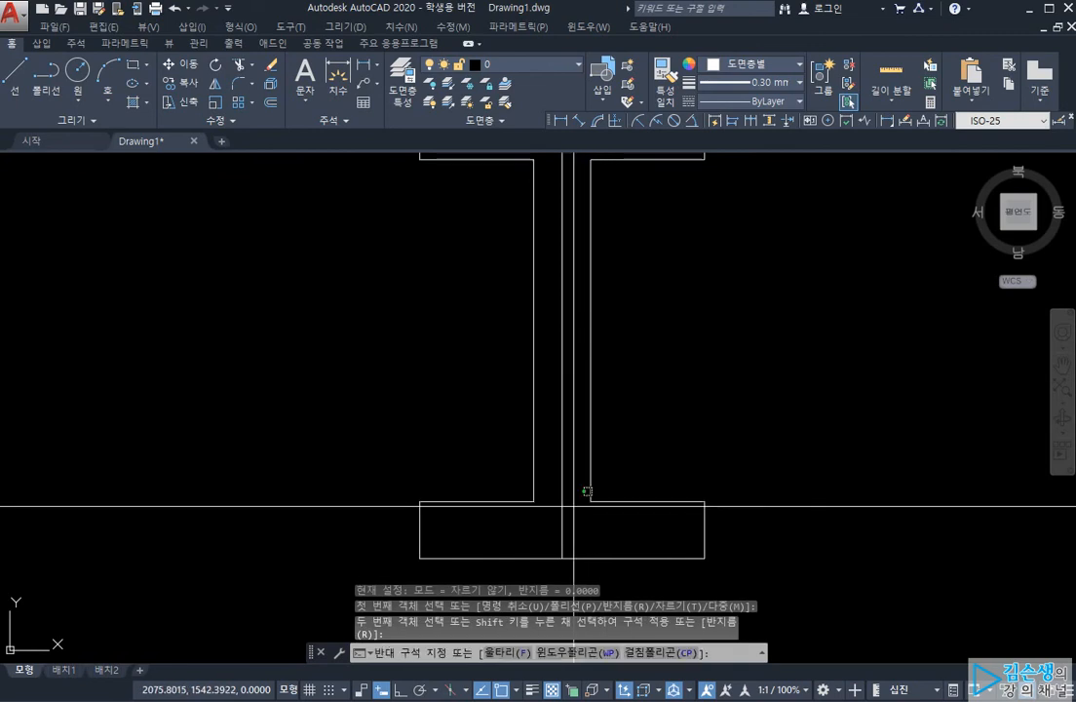
Delete the vertical centre line inside the web to leave only the I-shaped outline.
click(560, 517)
key(Delete)
scroll(549, 498, down, 2)
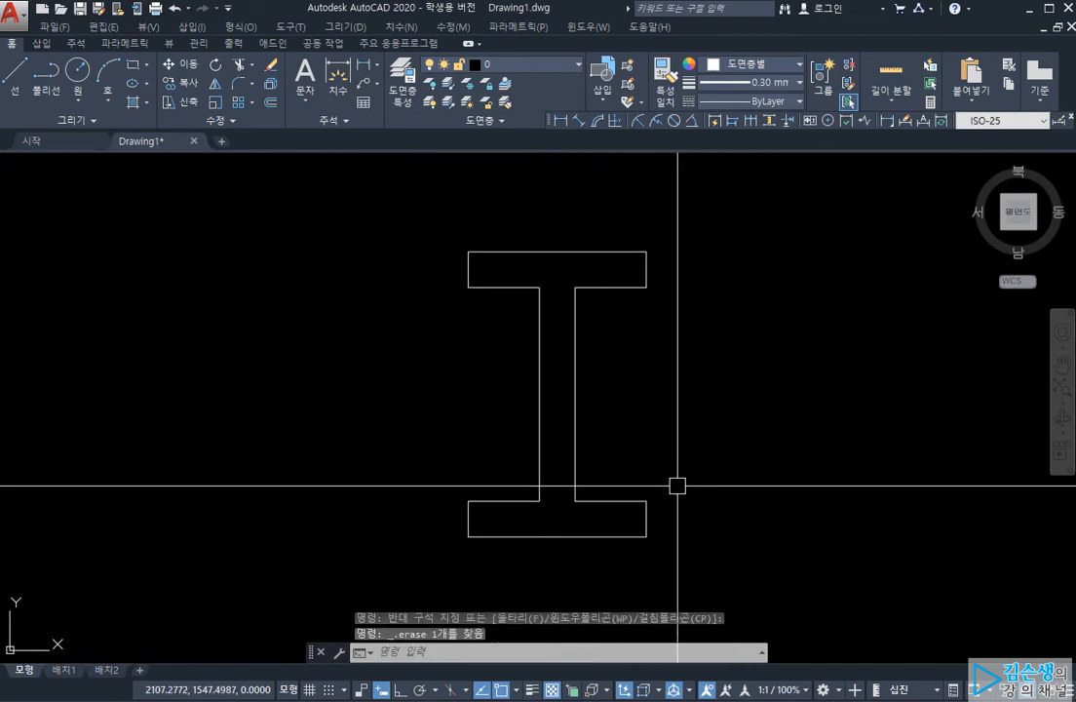
scroll(688, 434, down, 2)
middle_drag(688, 433, 660, 408)
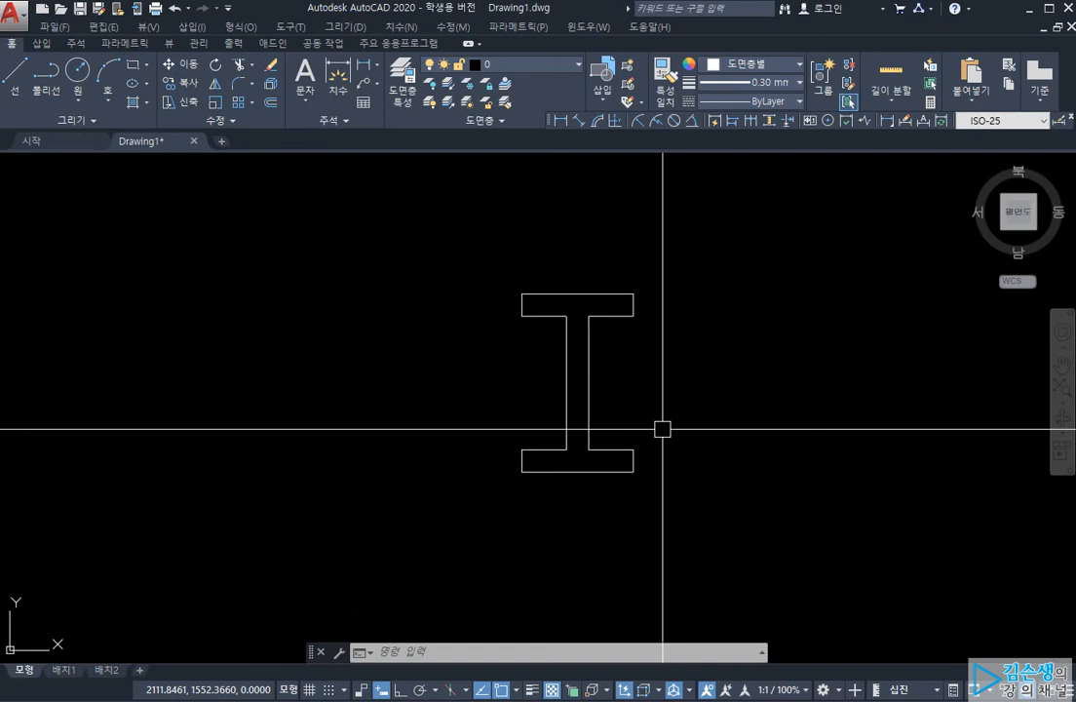
Select the whole I-shaped profile with a selection window and delete it.
click(464, 223)
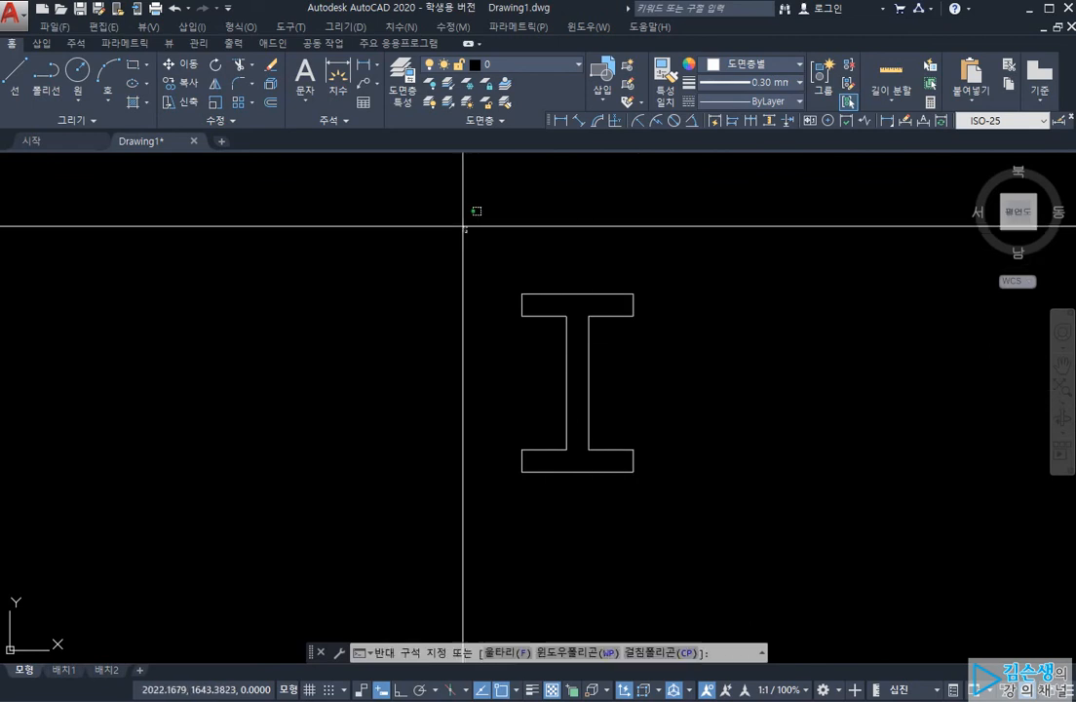
click(704, 520)
key(Delete)
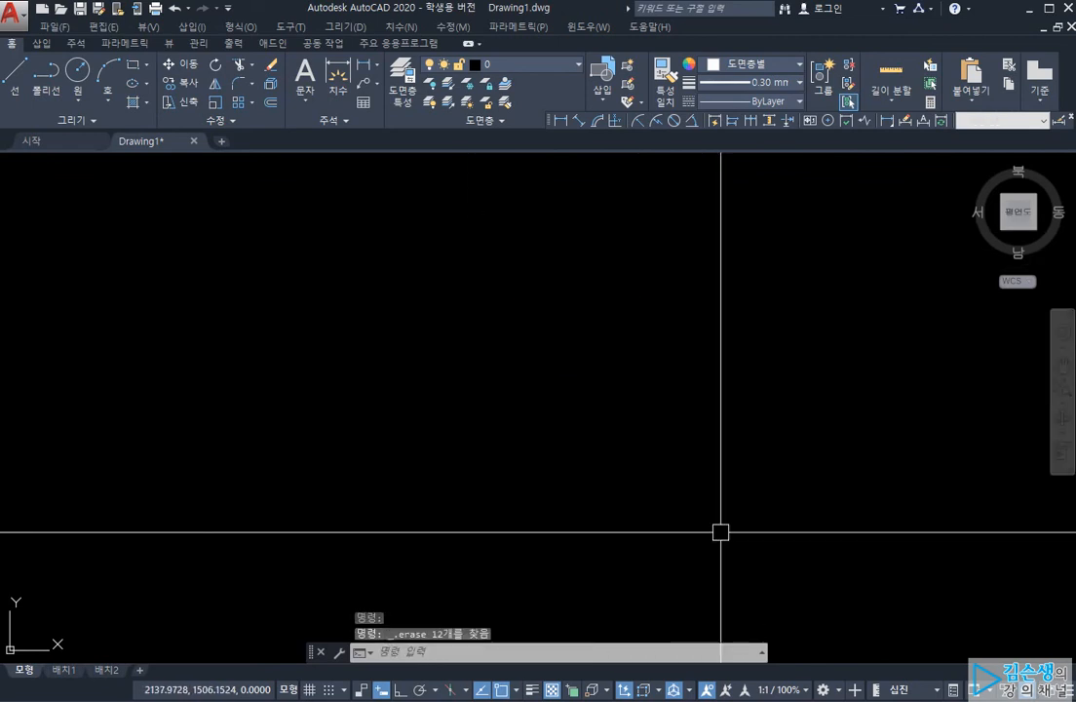
Draw a horizontal line from a free point to the relative coordinate 100,0 and end the Line command.
text(l)
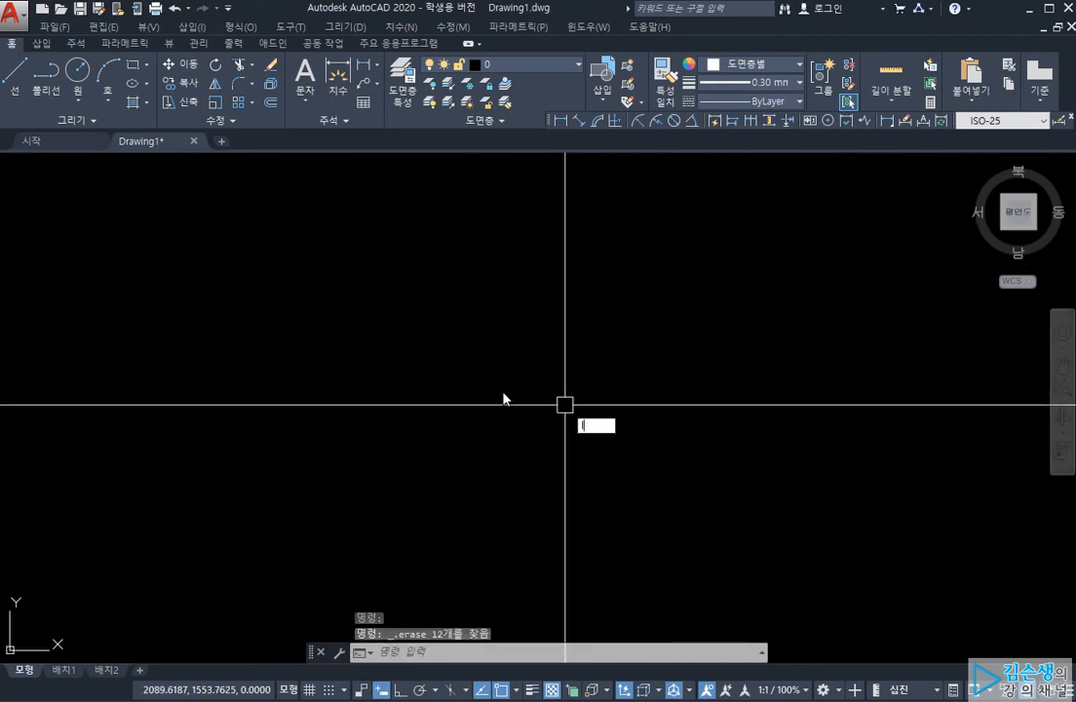
key(Return)
click(413, 383)
text(100)
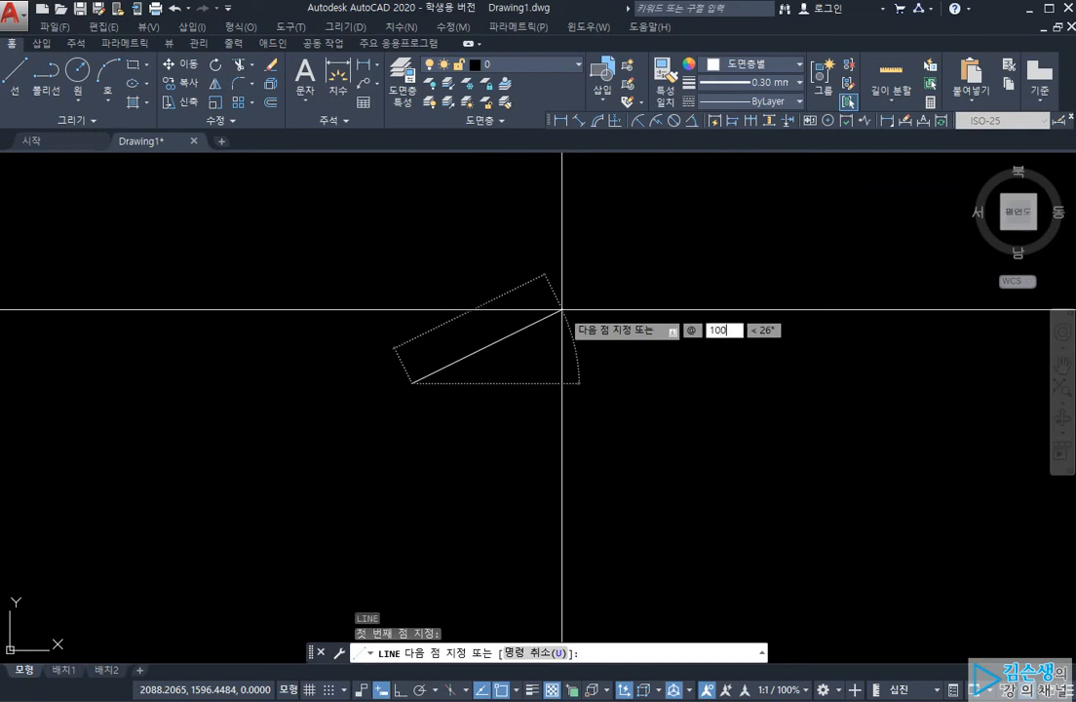
key(Tab)
text(0)
key(Return)
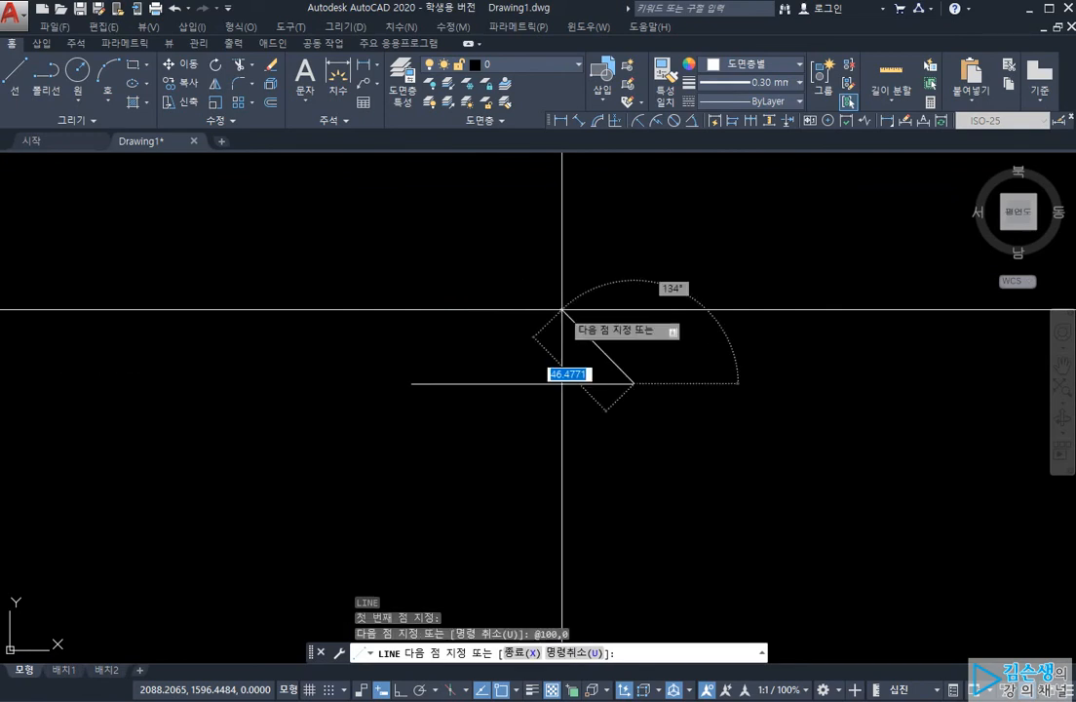
key(Return)
Select the horizontal line with a crossing window and delete it.
click(593, 419)
click(543, 337)
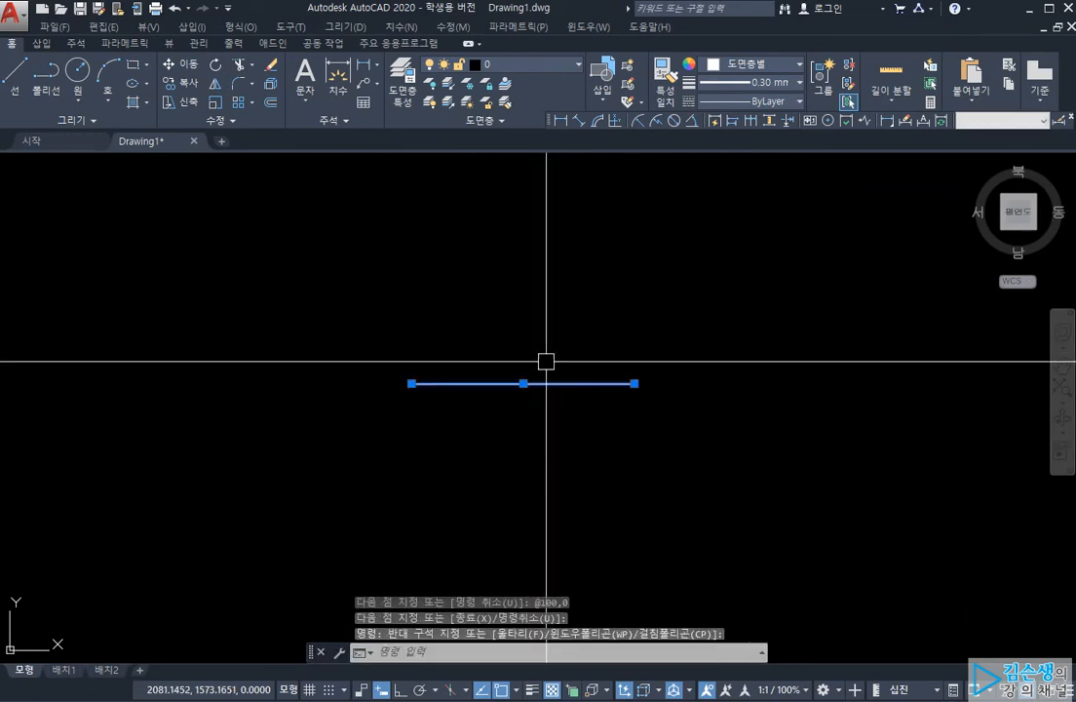
key(Delete)
Draw a circle of radius 50 around a free centre point in the middle of the drawing area.
text(c)
key(Return)
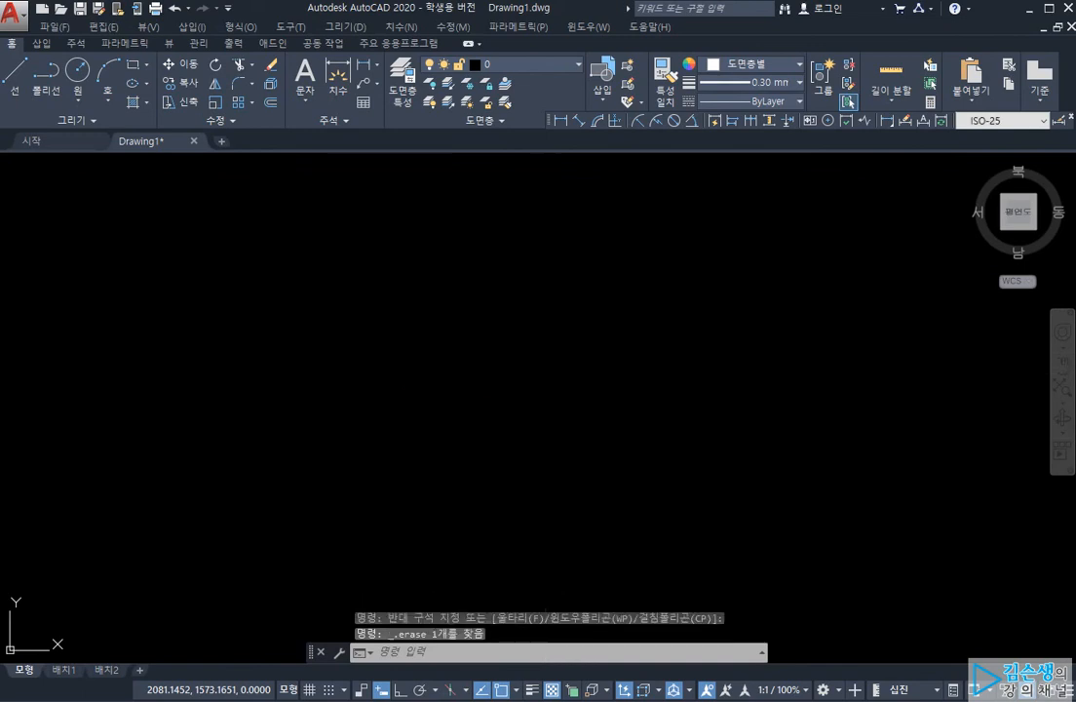
click(499, 354)
text(50)
key(Return)
Draw a horizontal diameter line across the circle from its left quadrant to its right quadrant.
text(l)
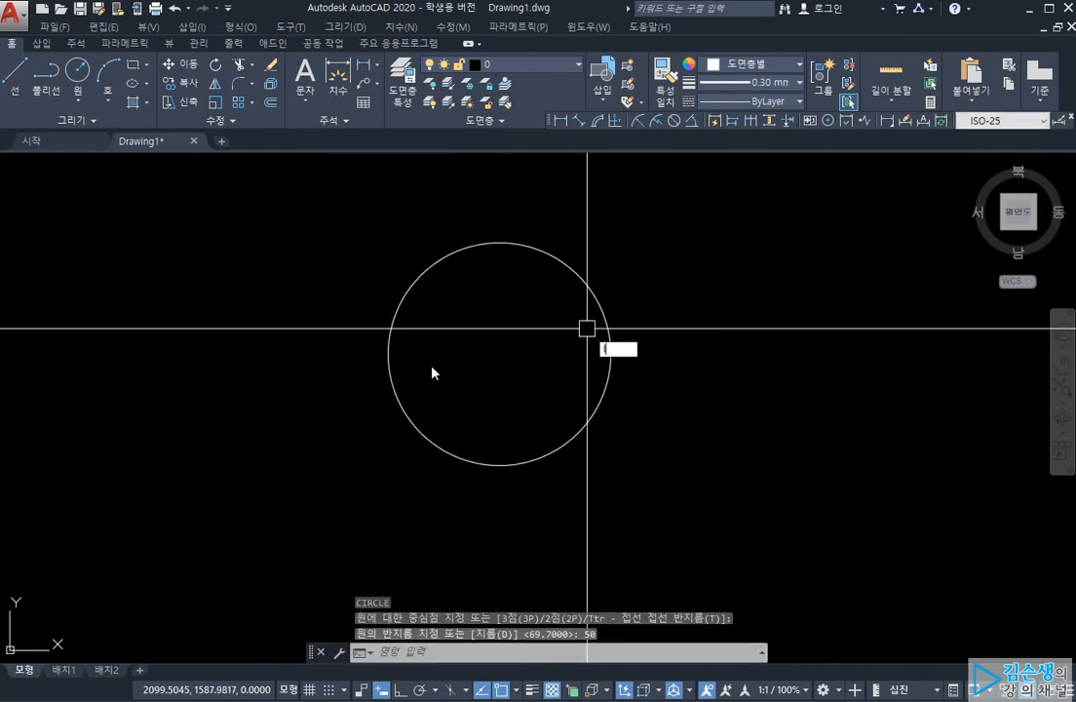
key(Return)
click(388, 354)
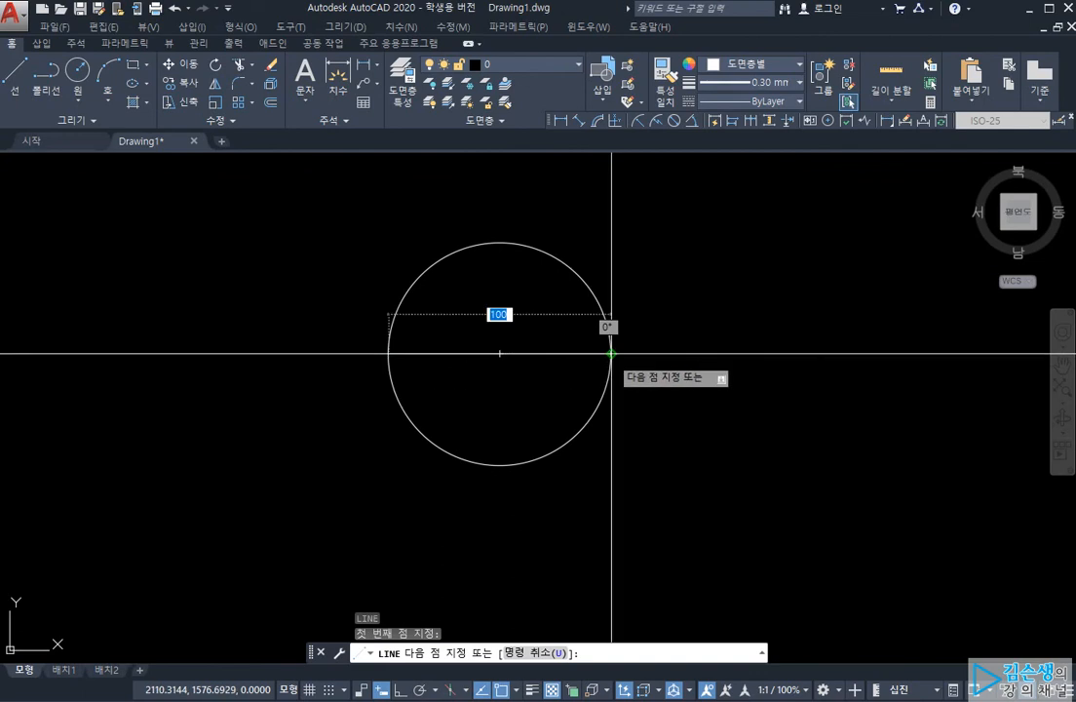
click(611, 354)
key(Return)
Delete the circle and its horizontal diameter line.
click(629, 401)
click(521, 398)
key(Delete)
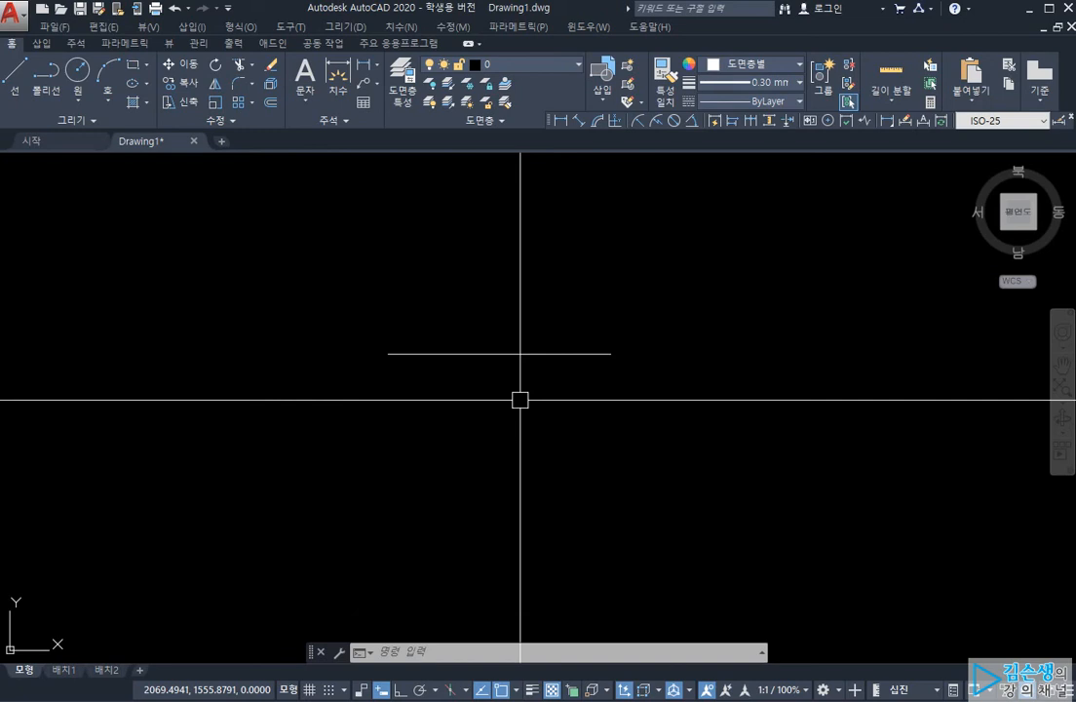
click(570, 399)
click(475, 307)
key(Delete)
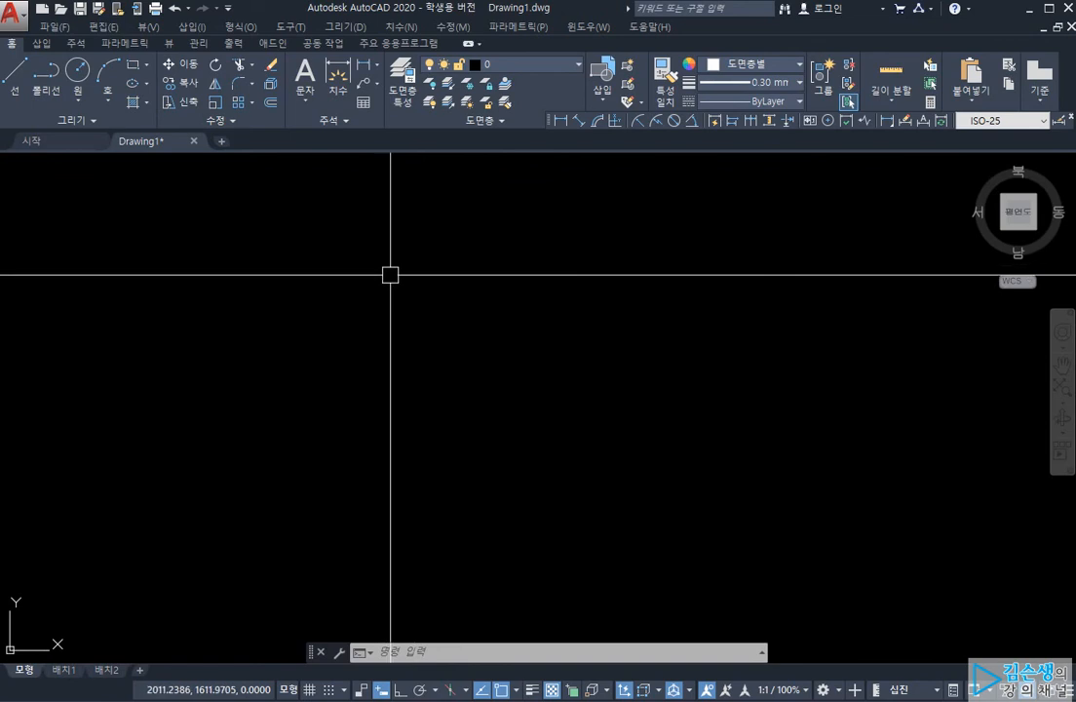
text(c)
key(Return)
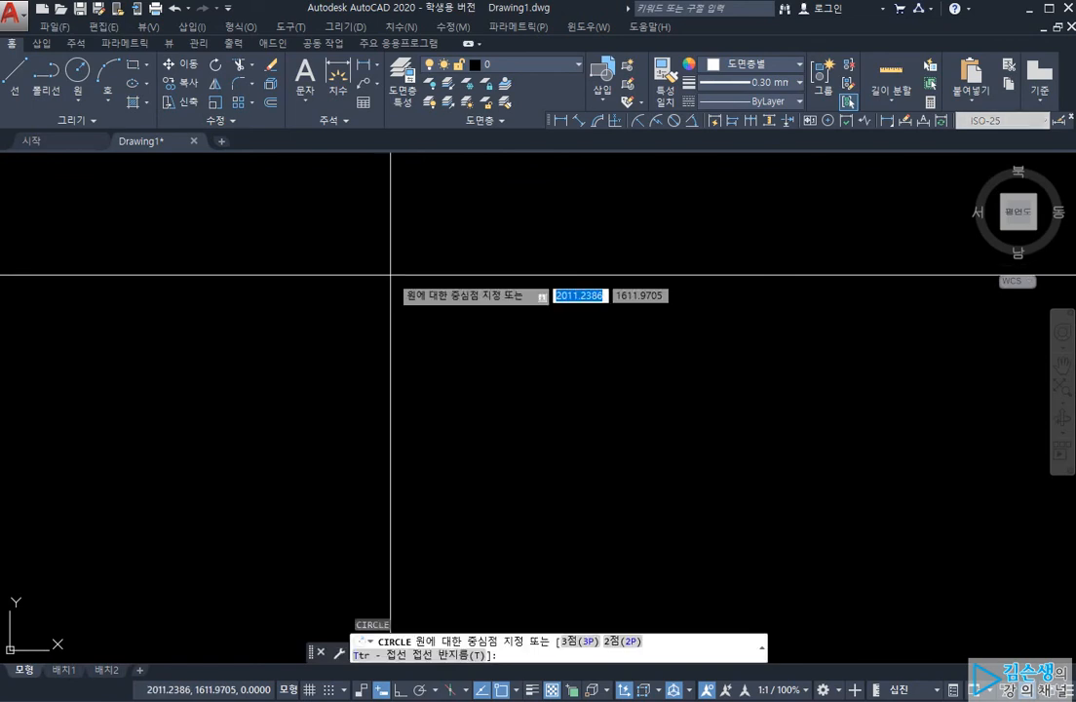
key(ctrl+1)
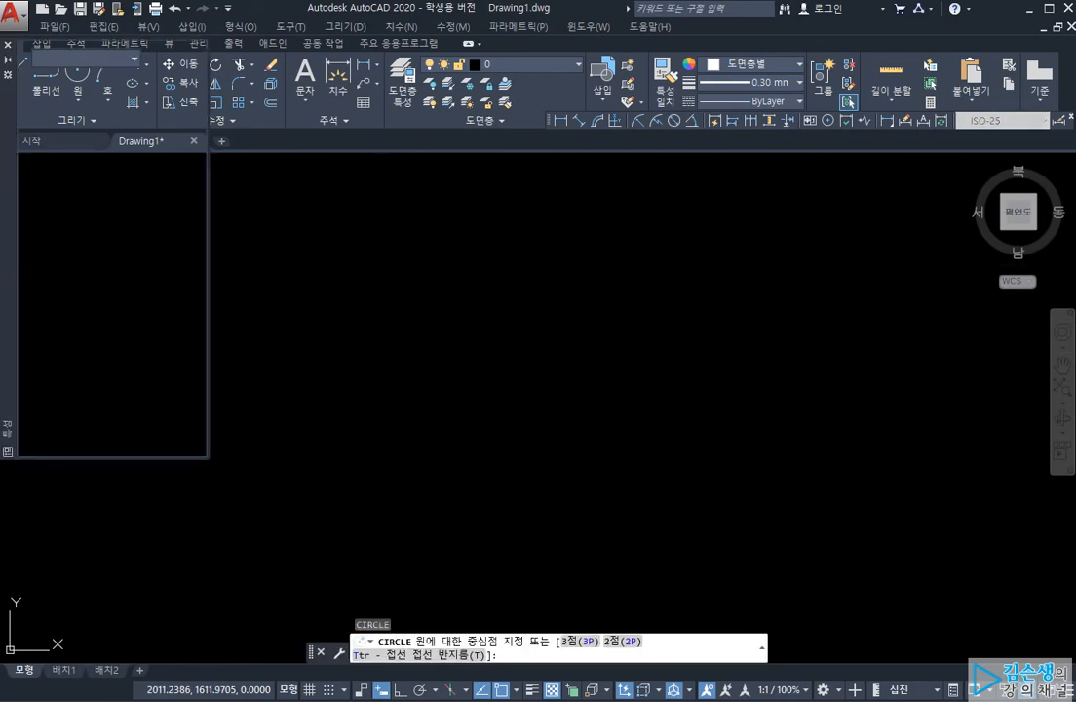
click(8, 45)
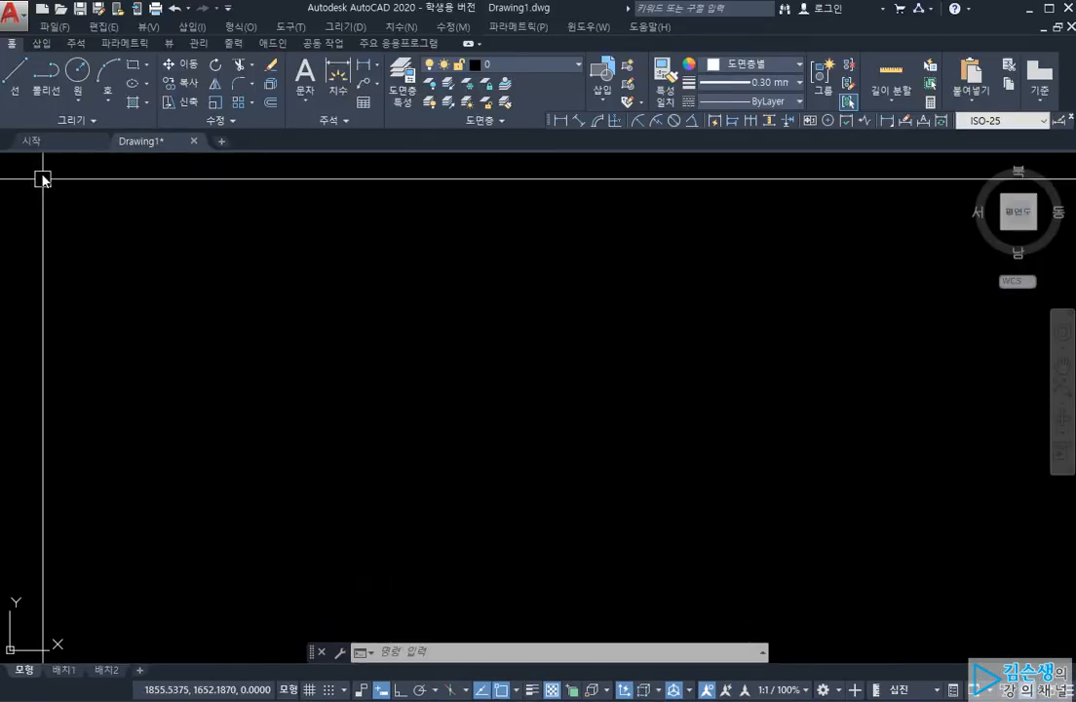
Examine the available circle construction methods, including the one tangent to three objects.
click(77, 100)
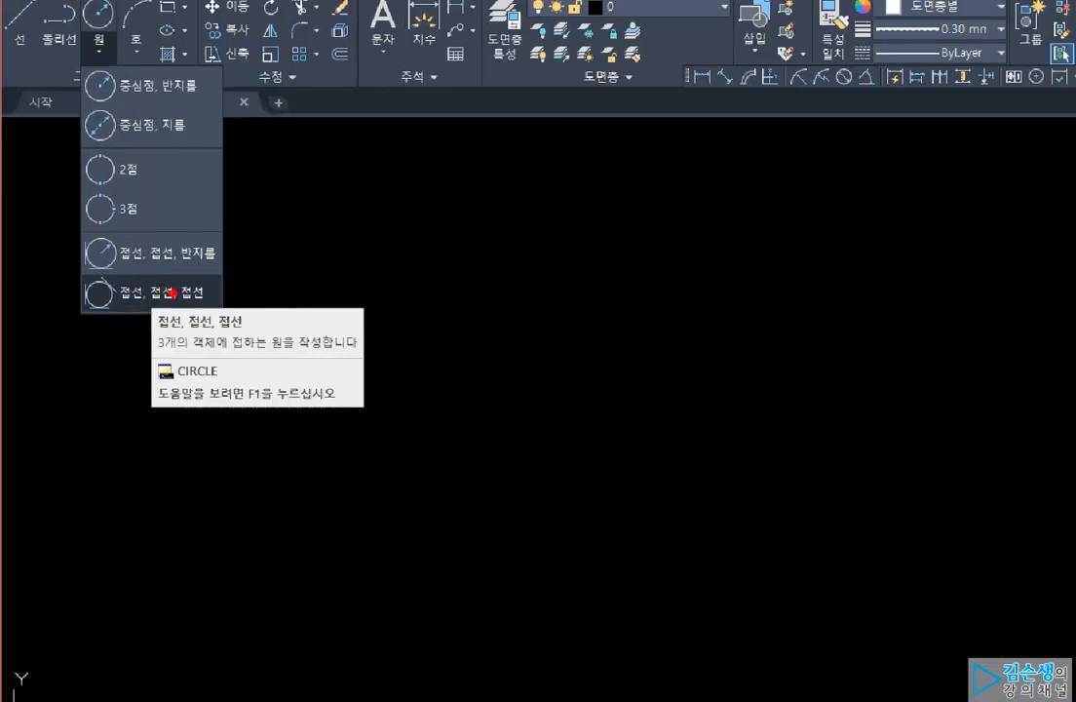
mouse_move(149, 310)
mouse_down()
mouse_move(182, 275)
mouse_move(158, 313)
mouse_up()
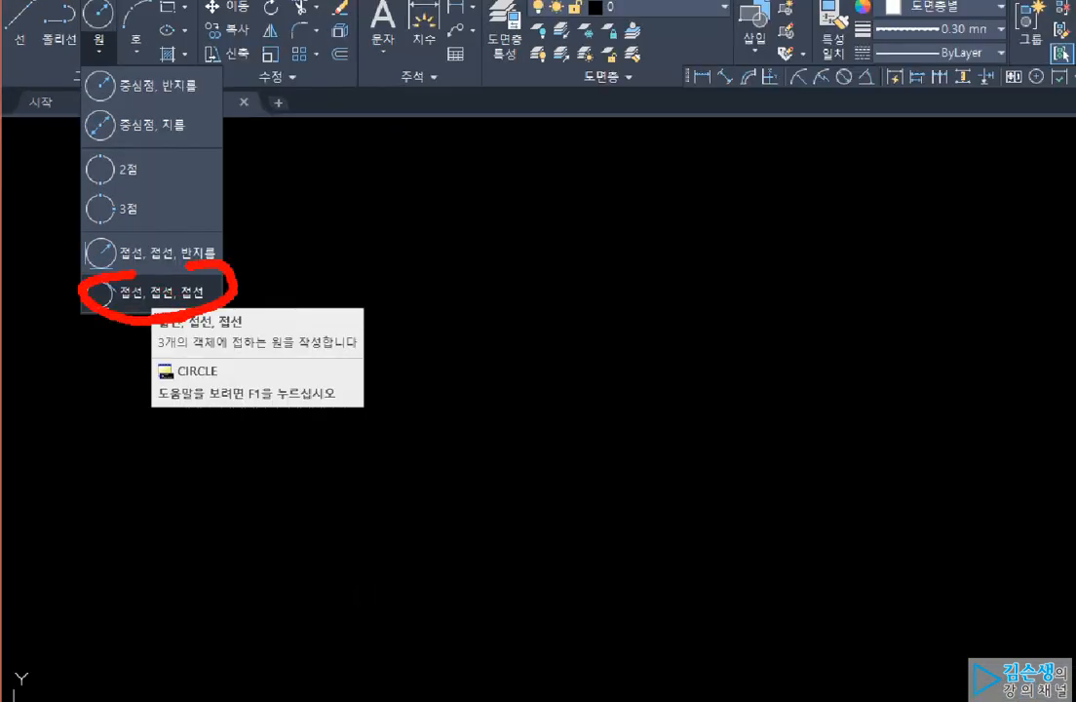
key(Escape)
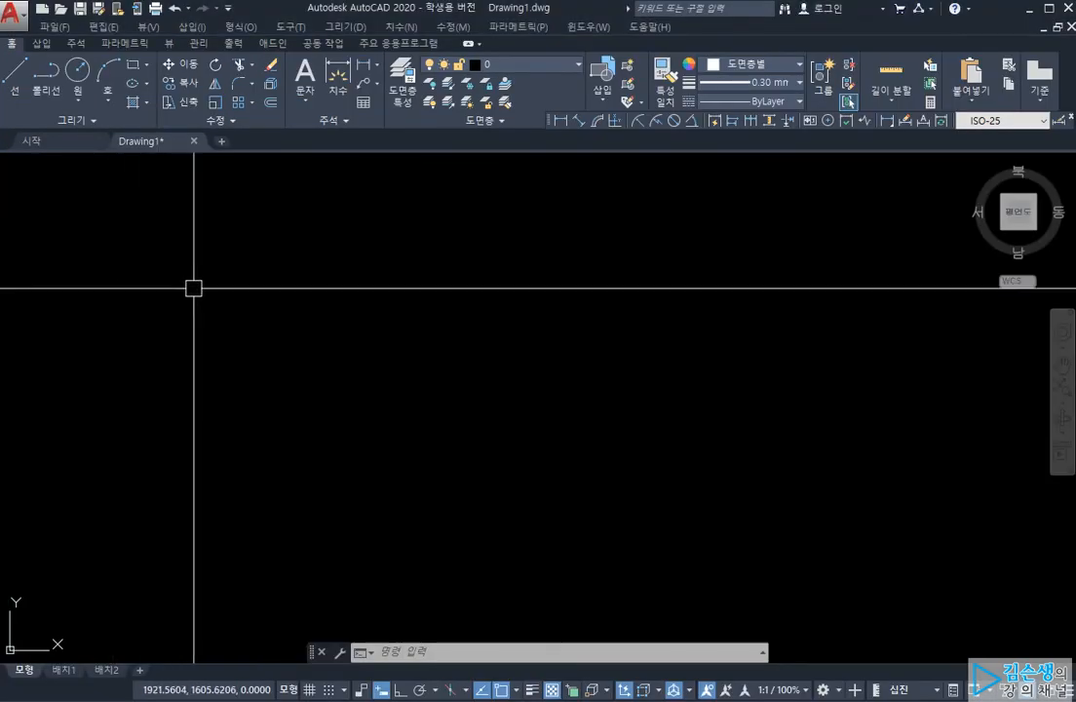
click(78, 98)
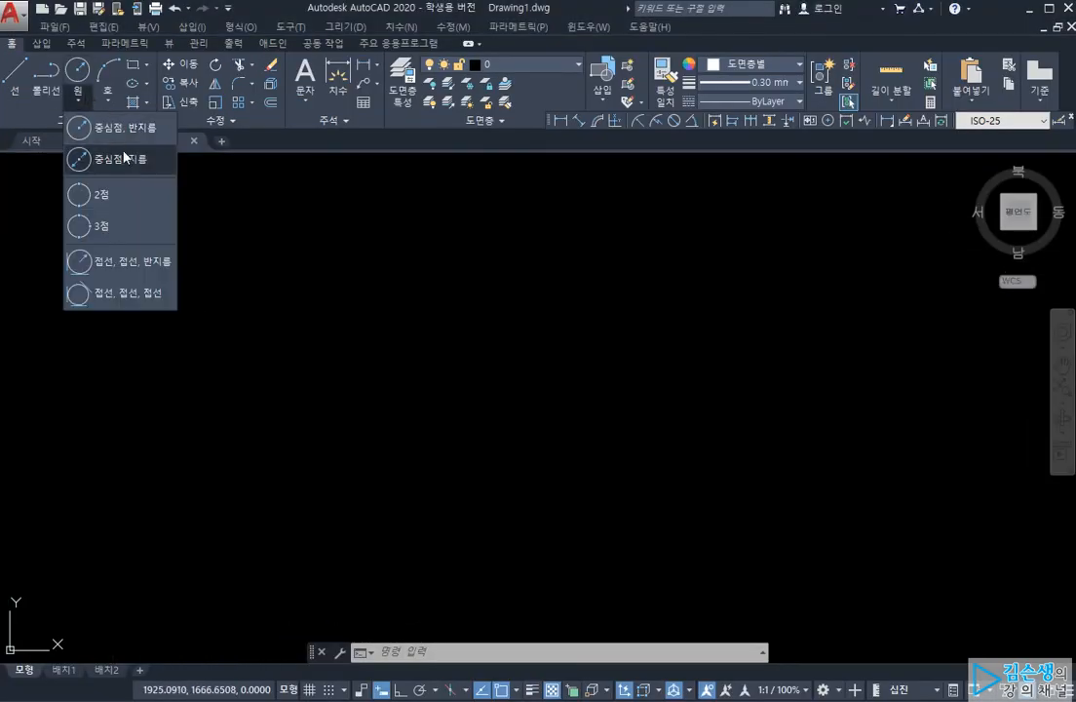
click(348, 288)
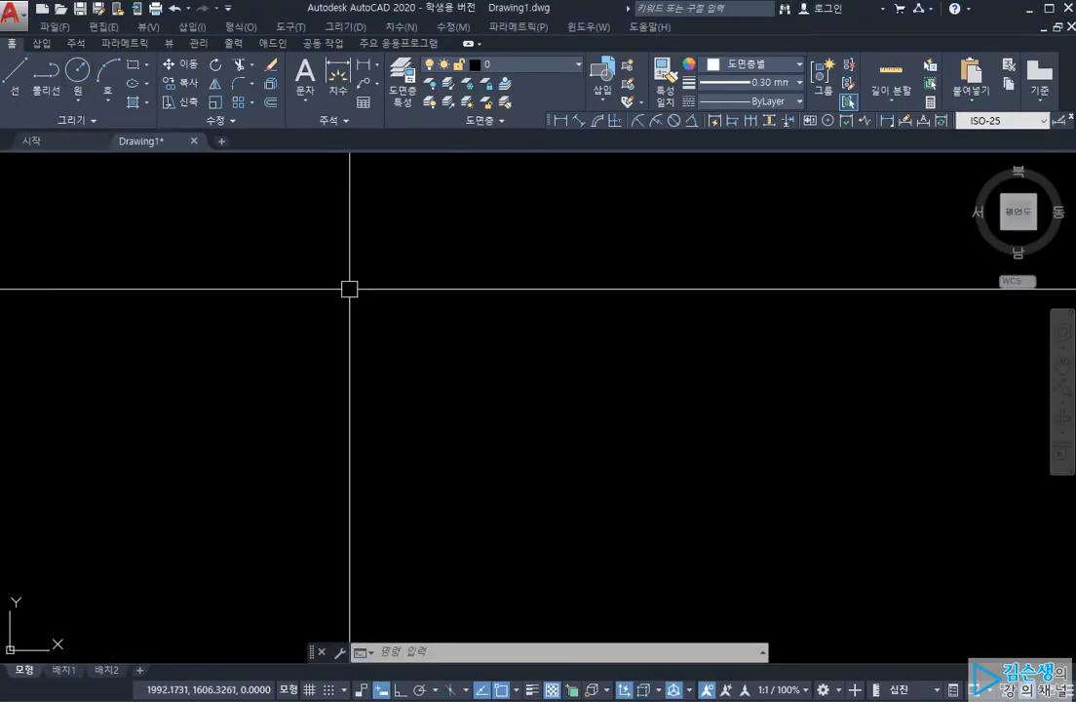
click(394, 293)
click(295, 262)
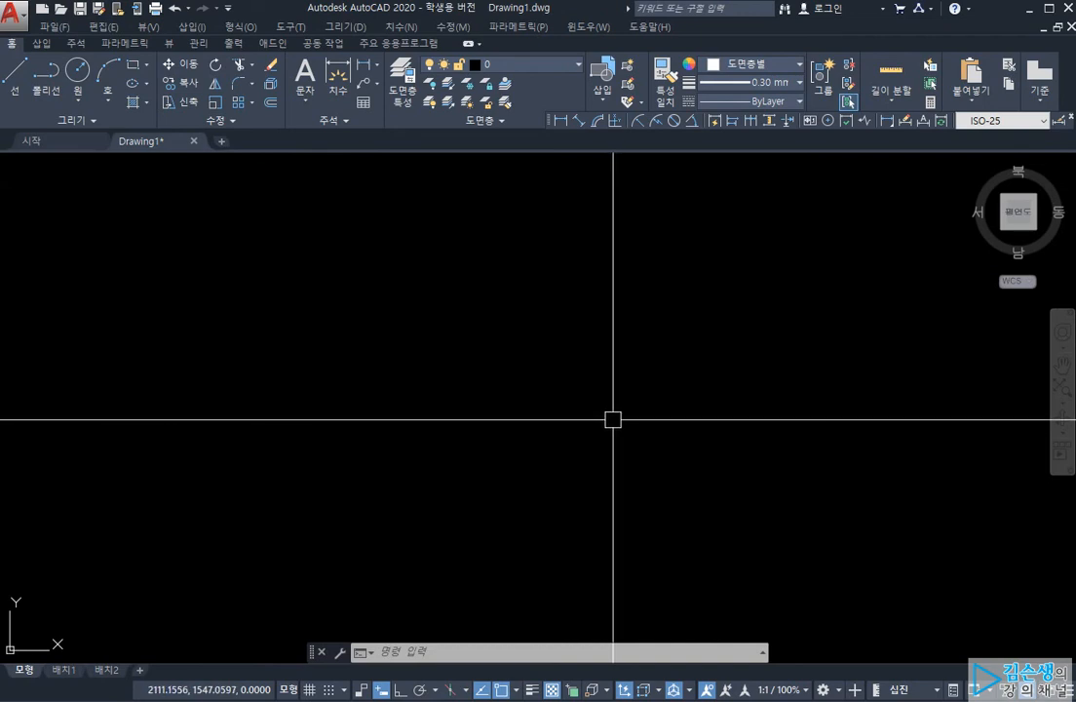
text(c)
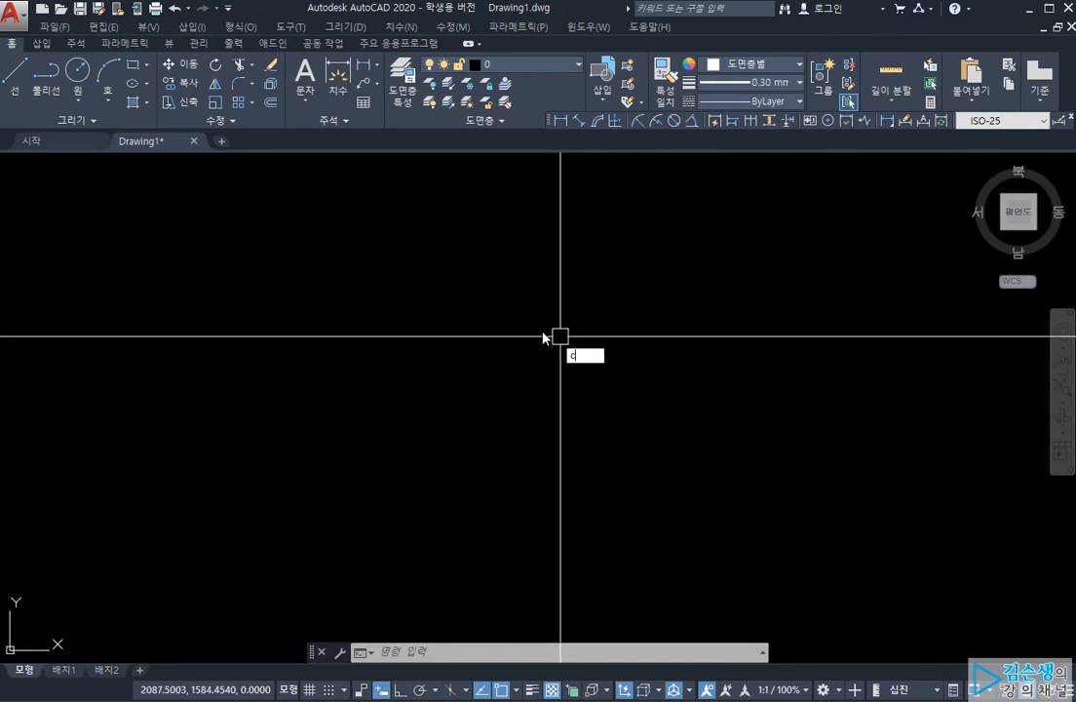
key(Return)
click(464, 336)
key(Escape)
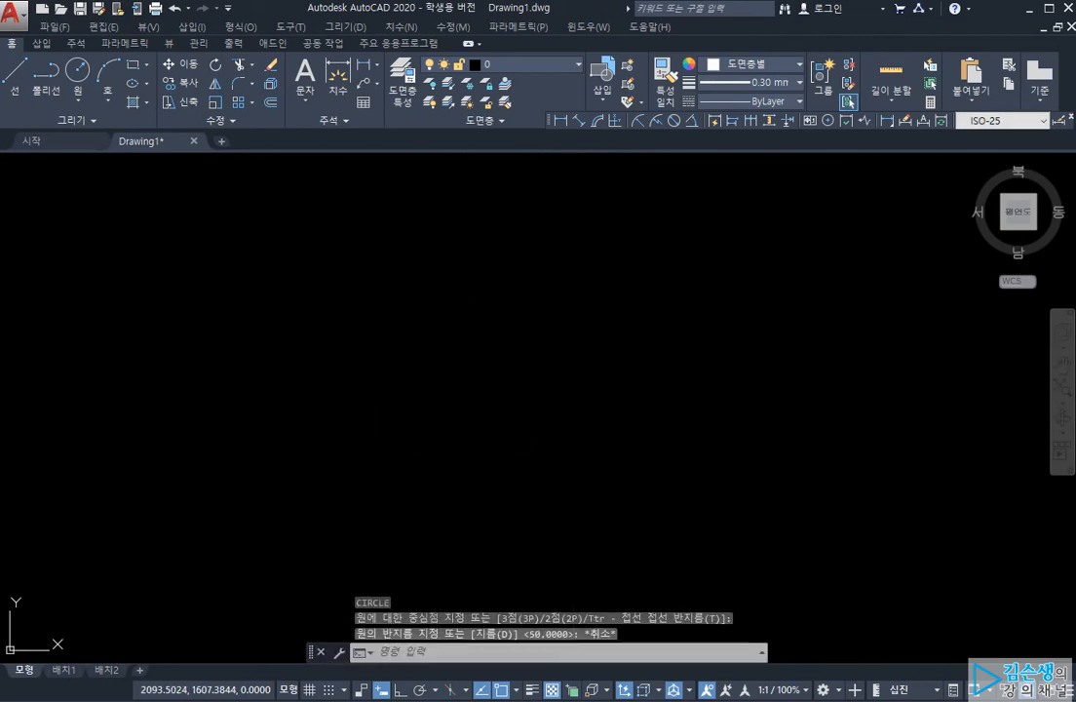
Draw a circle with the 2P option through two free diameter endpoints and delete it.
key(space)
text(2p)
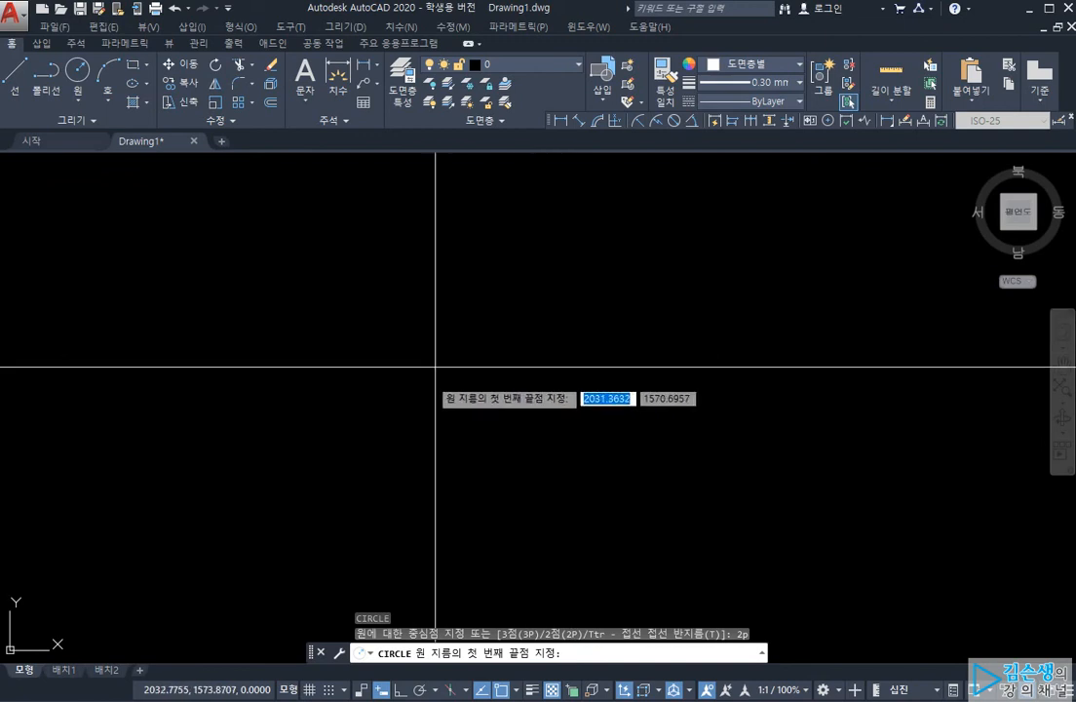
click(420, 400)
click(666, 242)
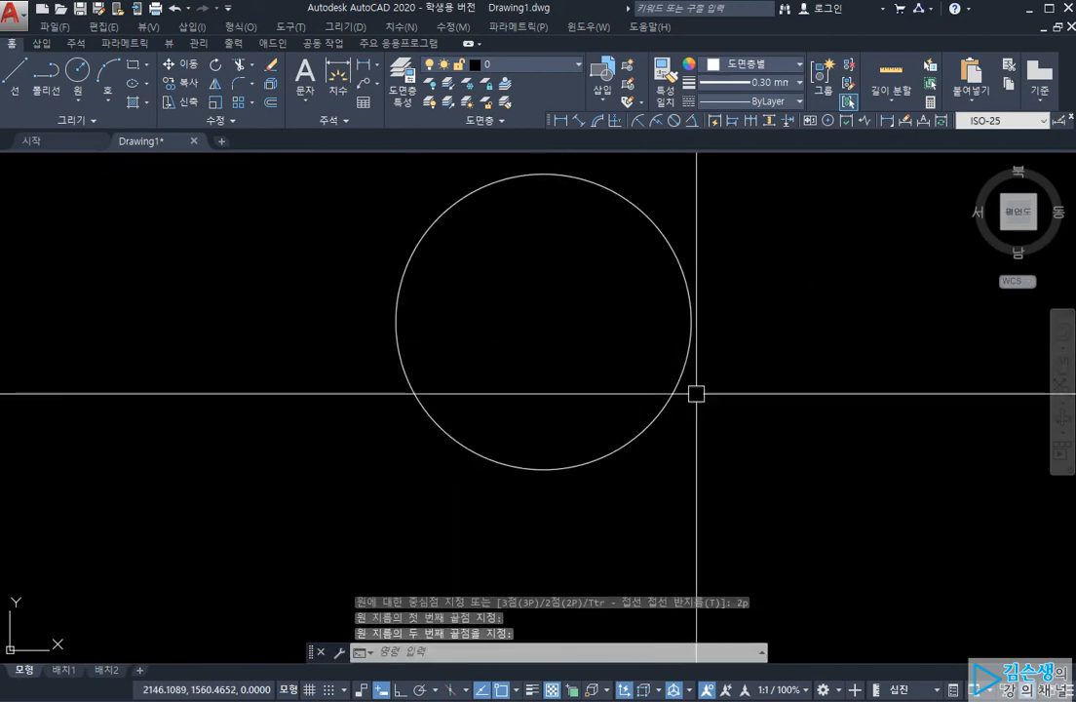
click(597, 345)
key(Delete)
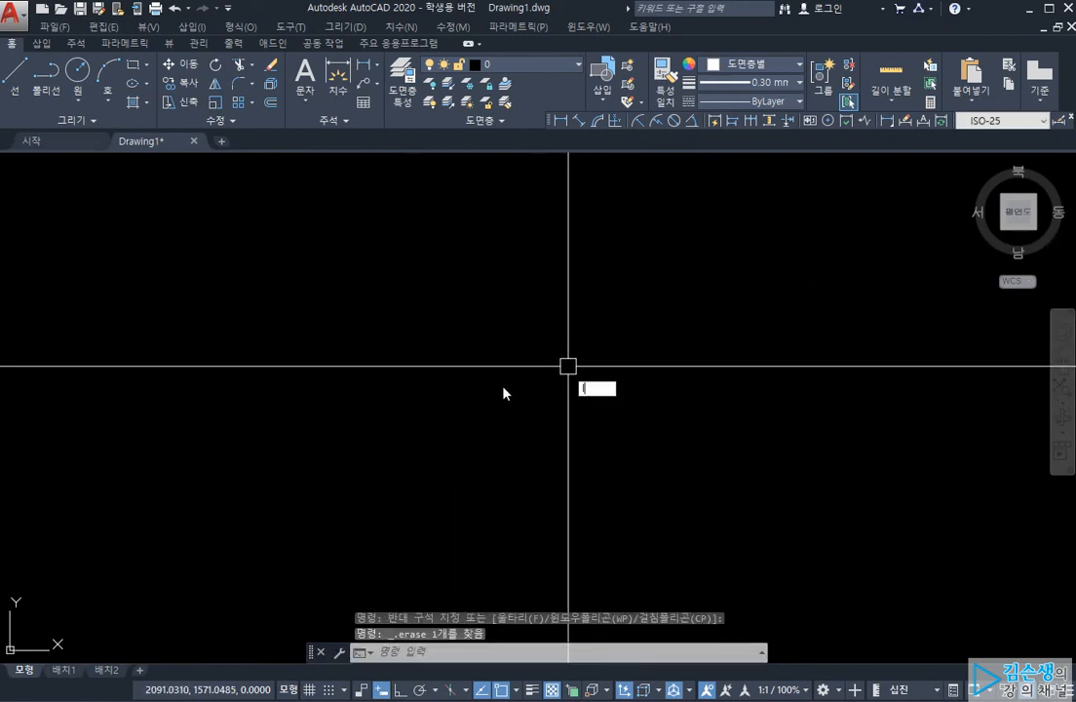
Draw a long horizontal line between two free points with Ortho mode on.
text(l)
key(Return)
click(360, 377)
key(F8)
click(814, 377)
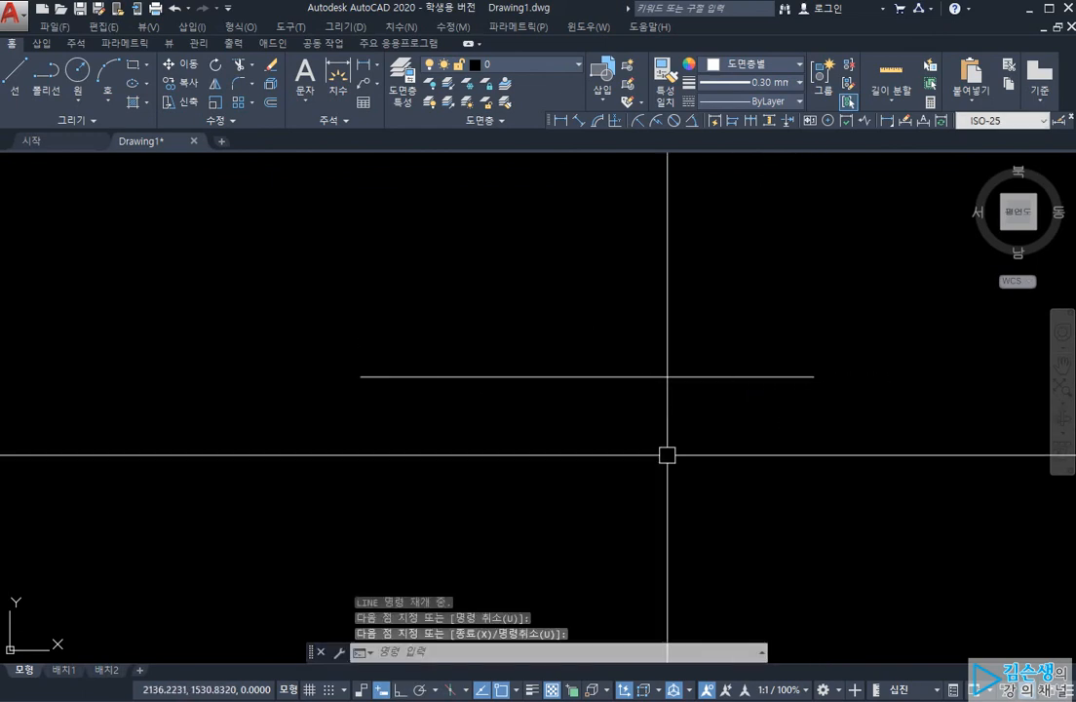
Draw a 2P circle whose diameter follows the horizontal line, from its left endpoint to near its right end.
text(c)
key(Return)
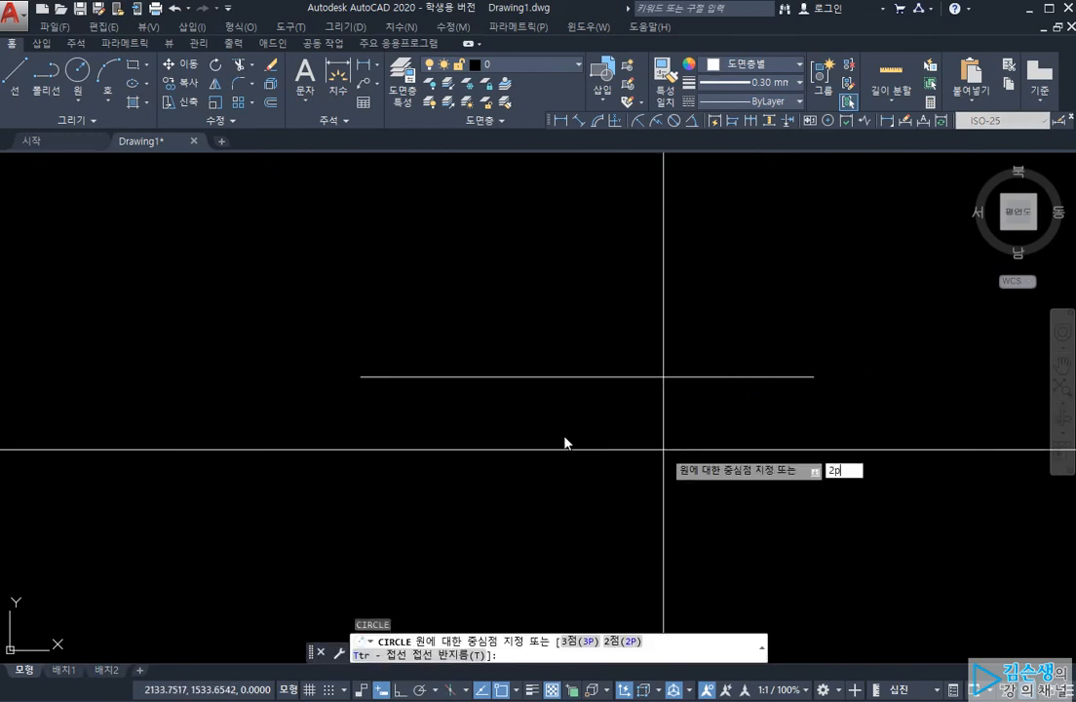
key(Return)
click(363, 374)
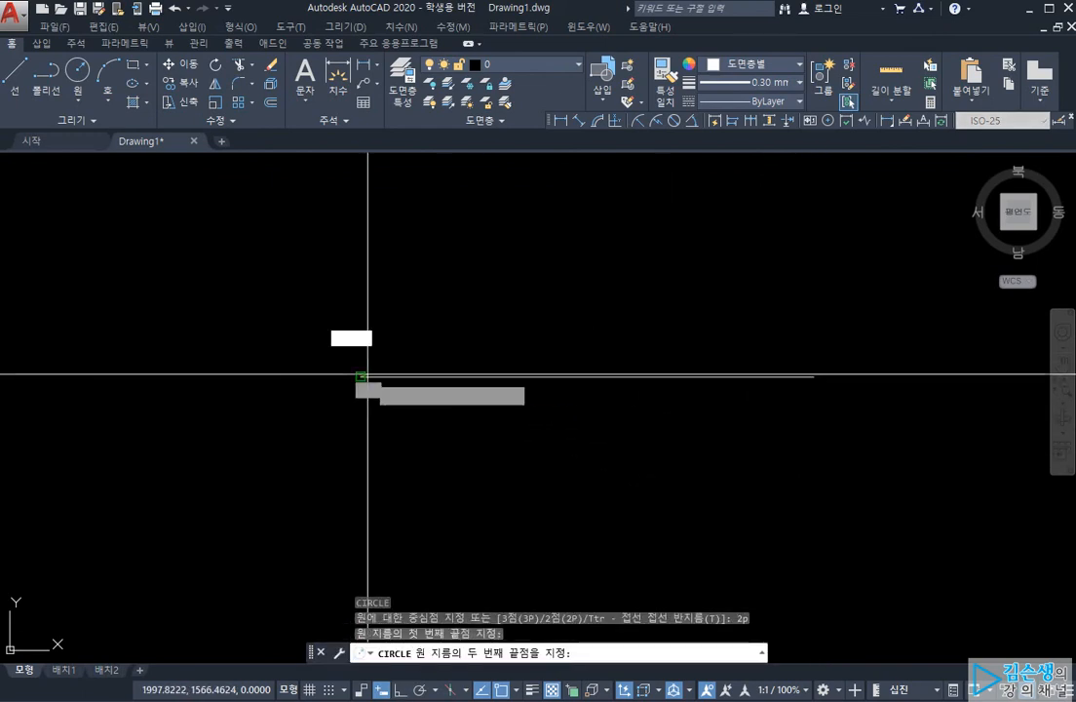
click(812, 376)
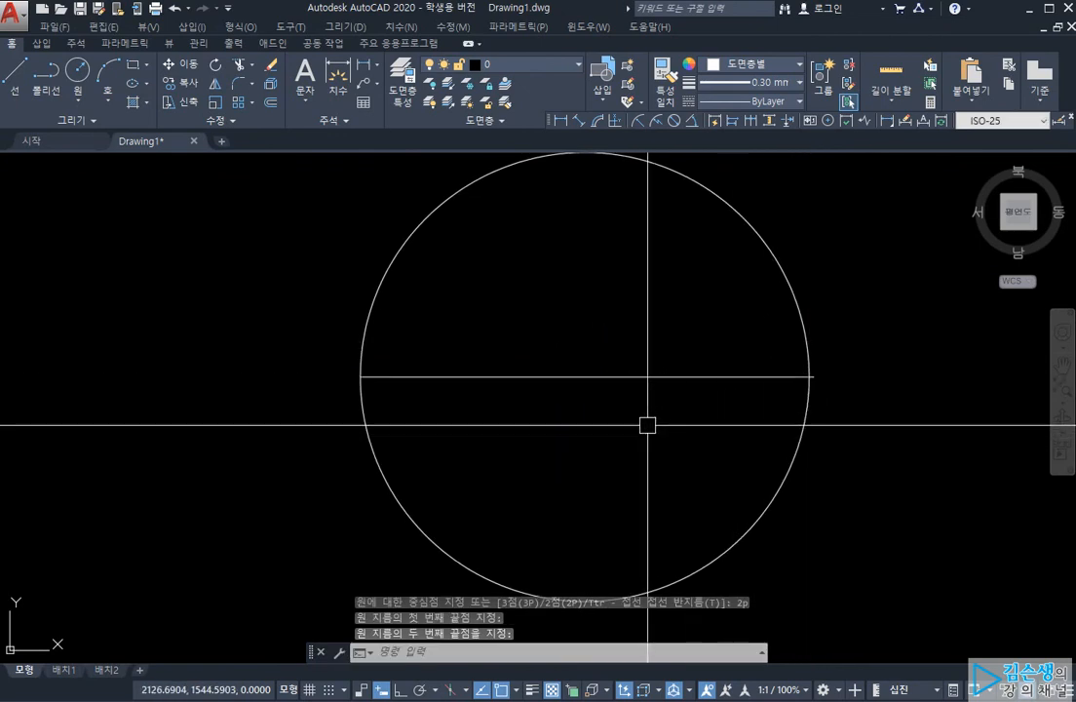
Draw a smaller 2P circle with its diameter from the line's left endpoint to the large circle's centre.
text(c)
key(Return)
text(2)
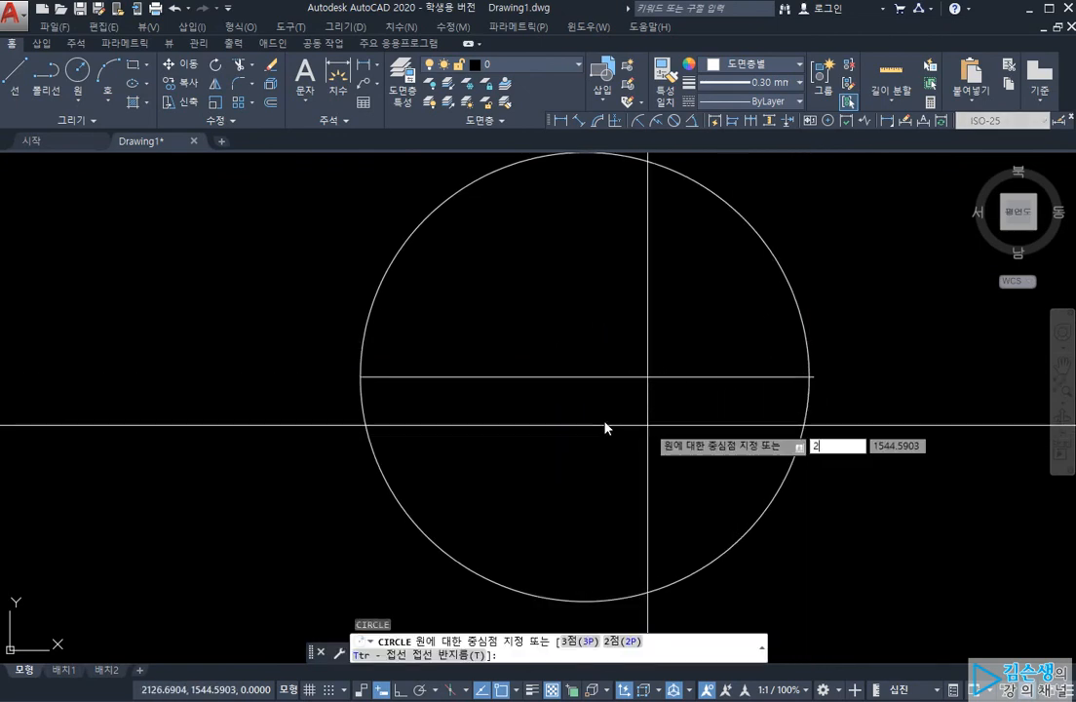
text(p)
key(Return)
click(360, 376)
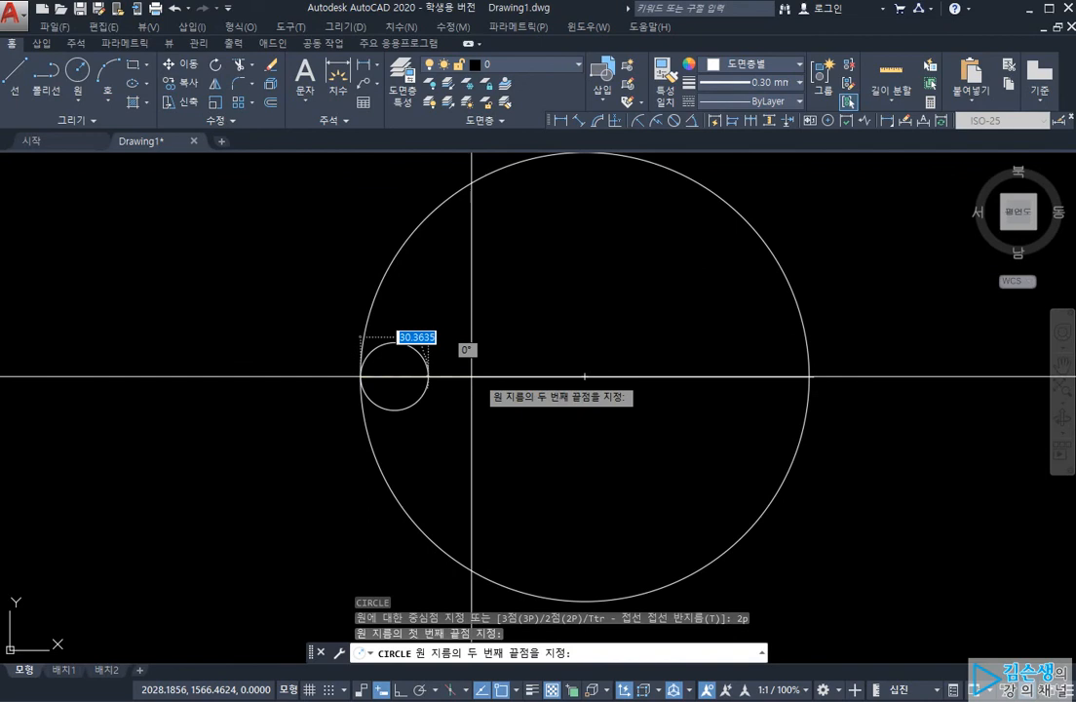
click(584, 376)
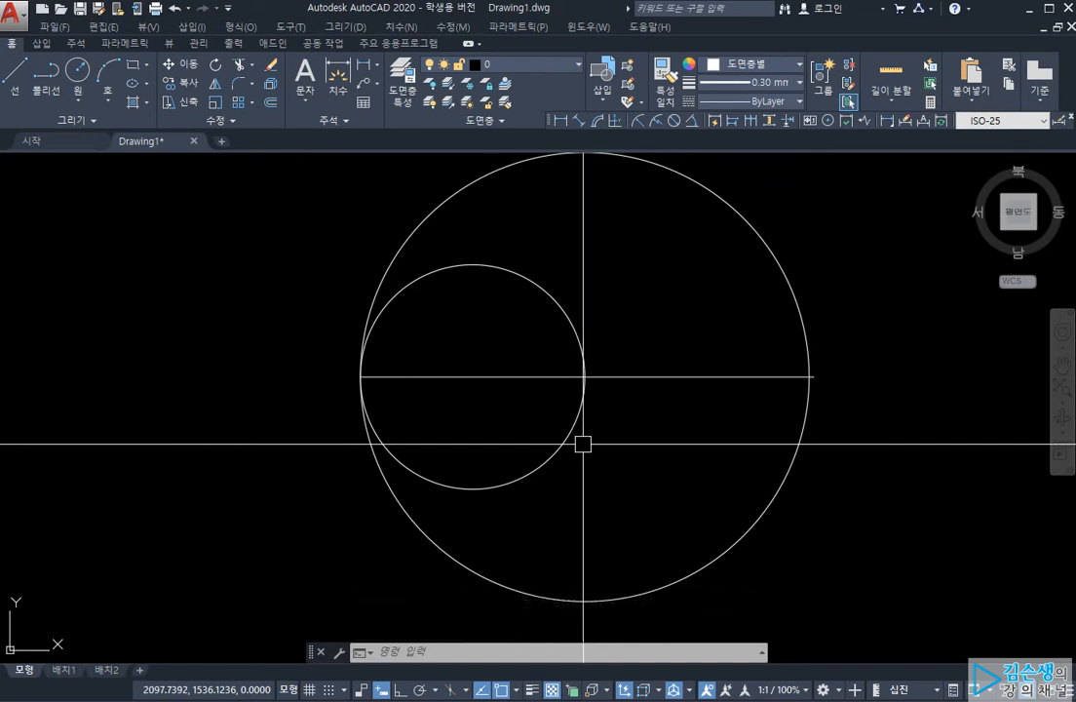
Select both circles and the horizontal line with a crossing window and delete them.
click(860, 502)
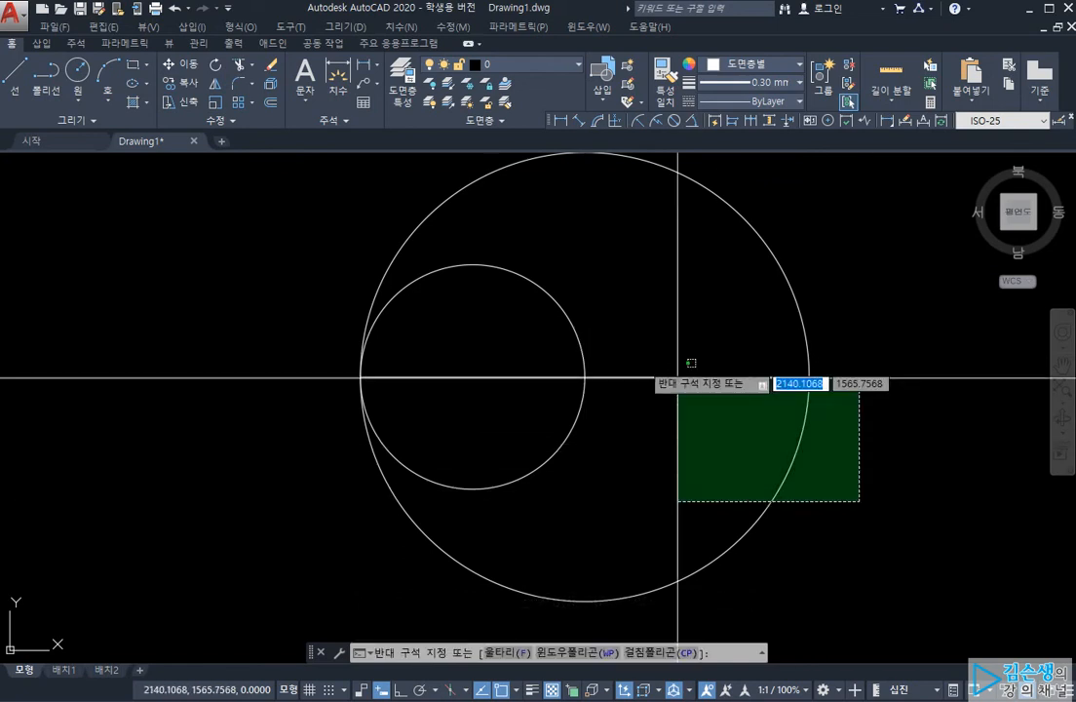
click(568, 378)
key(Delete)
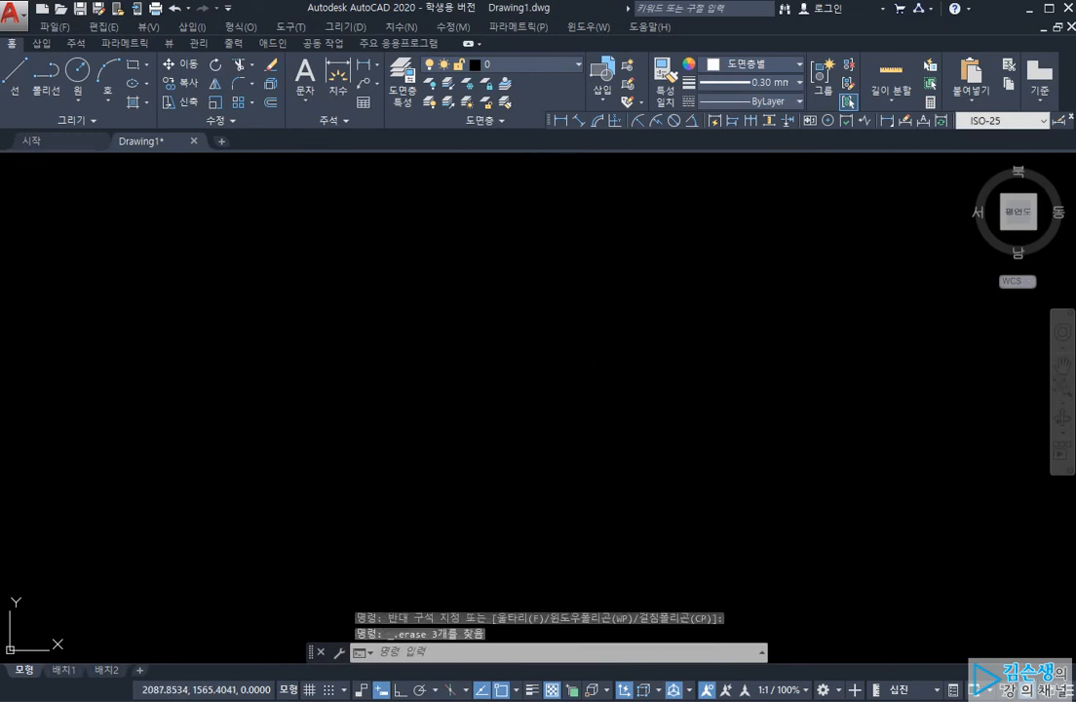
text(rec)
key(Return)
click(468, 429)
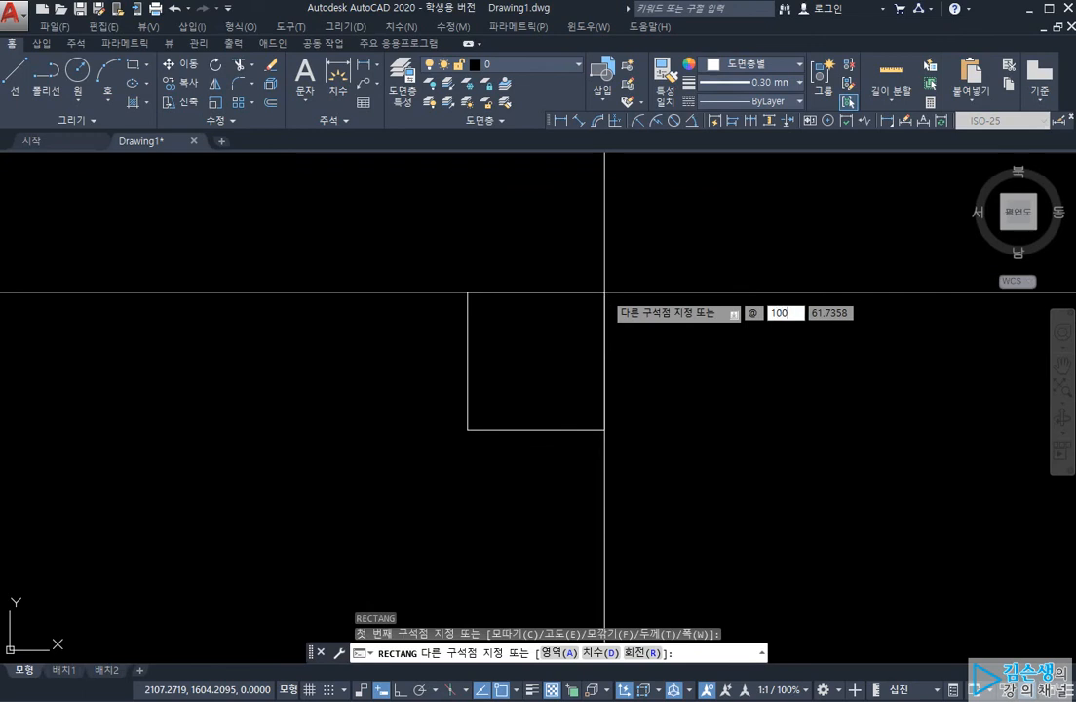
text(@100,100)
key(Return)
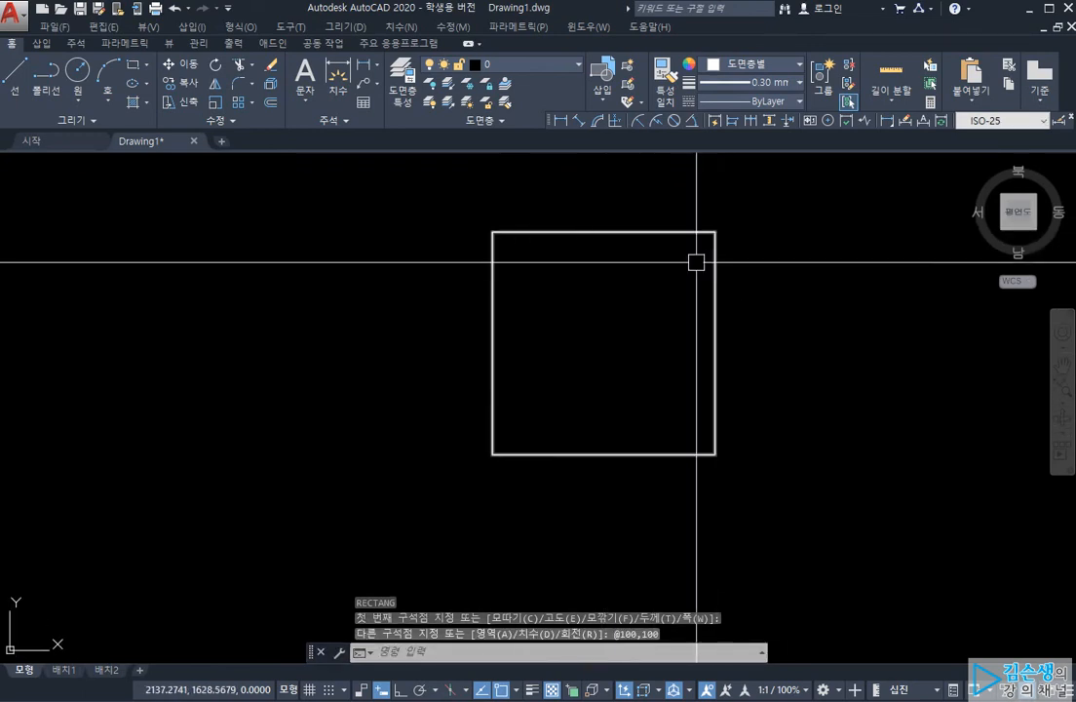
Draw a 2P circle inside the square, from the midpoint of the upper edge to the midpoint of the lower edge.
text(c)
key(Return)
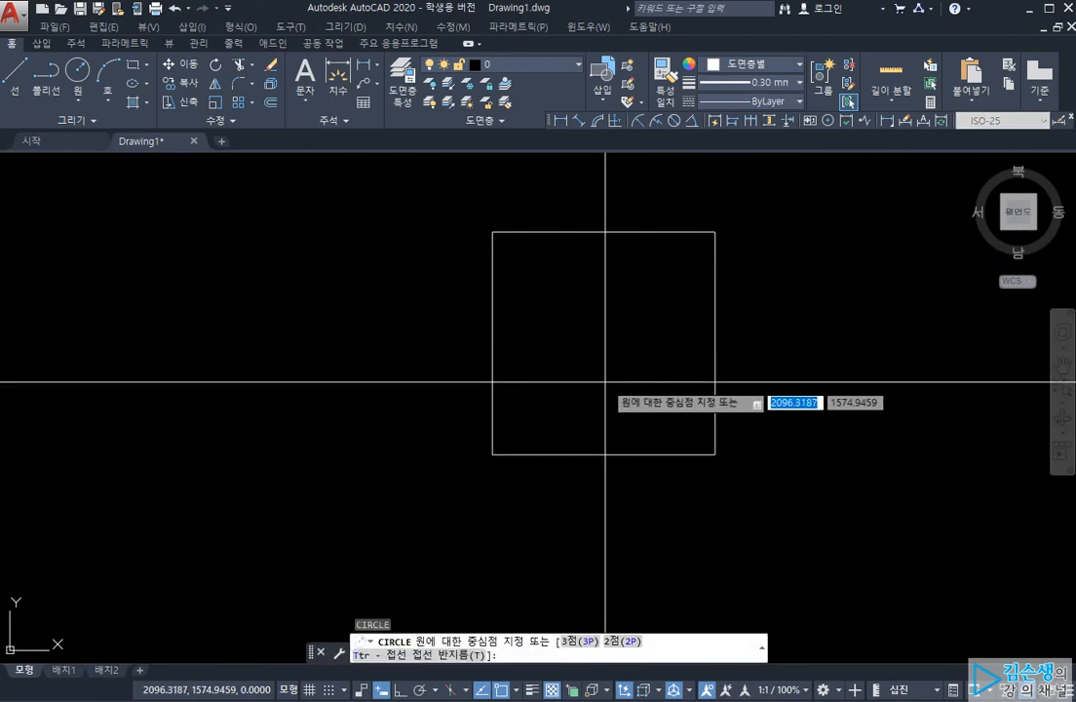
text(2p)
key(Return)
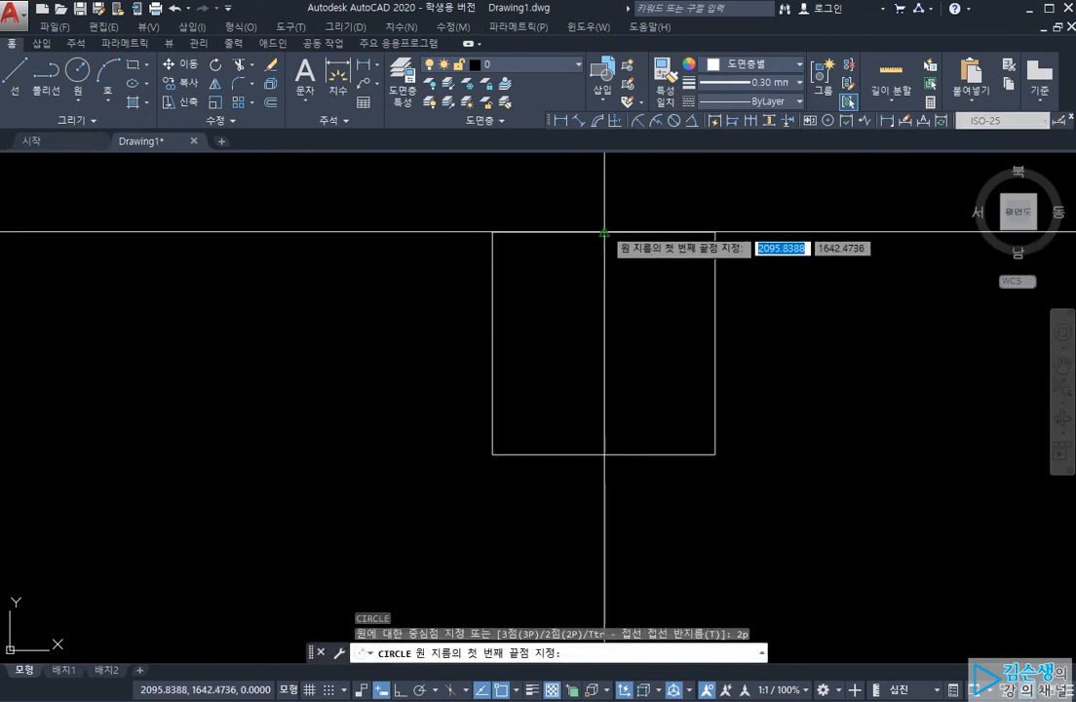
click(604, 232)
click(604, 452)
key(Return)
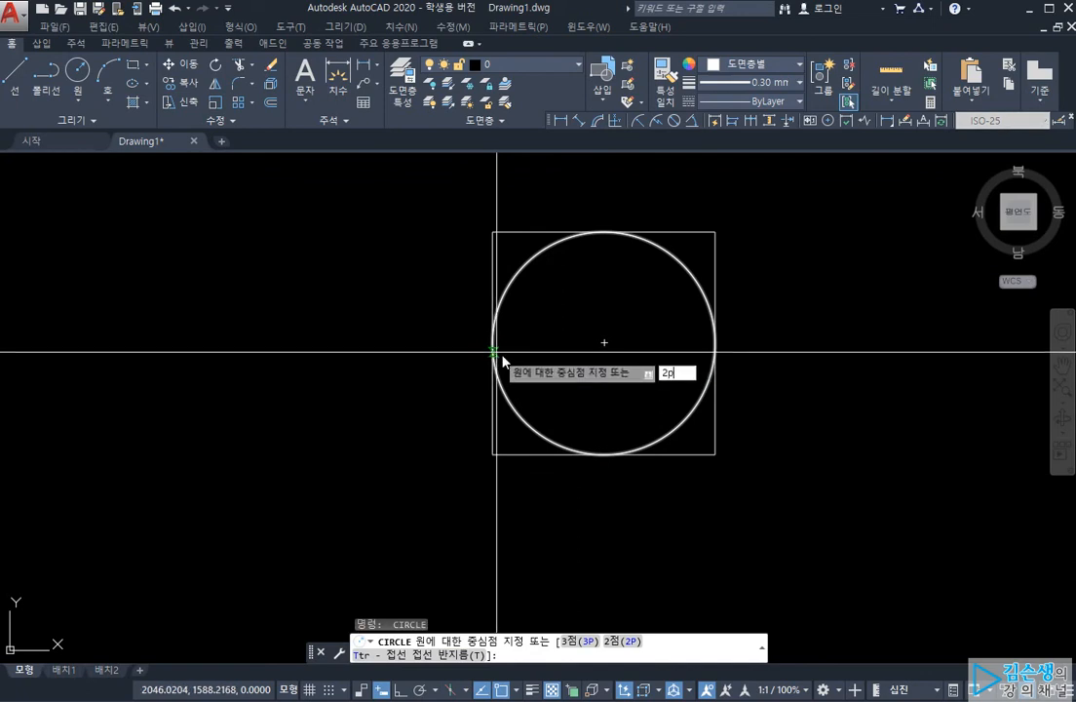
text(2p)
key(Return)
click(493, 345)
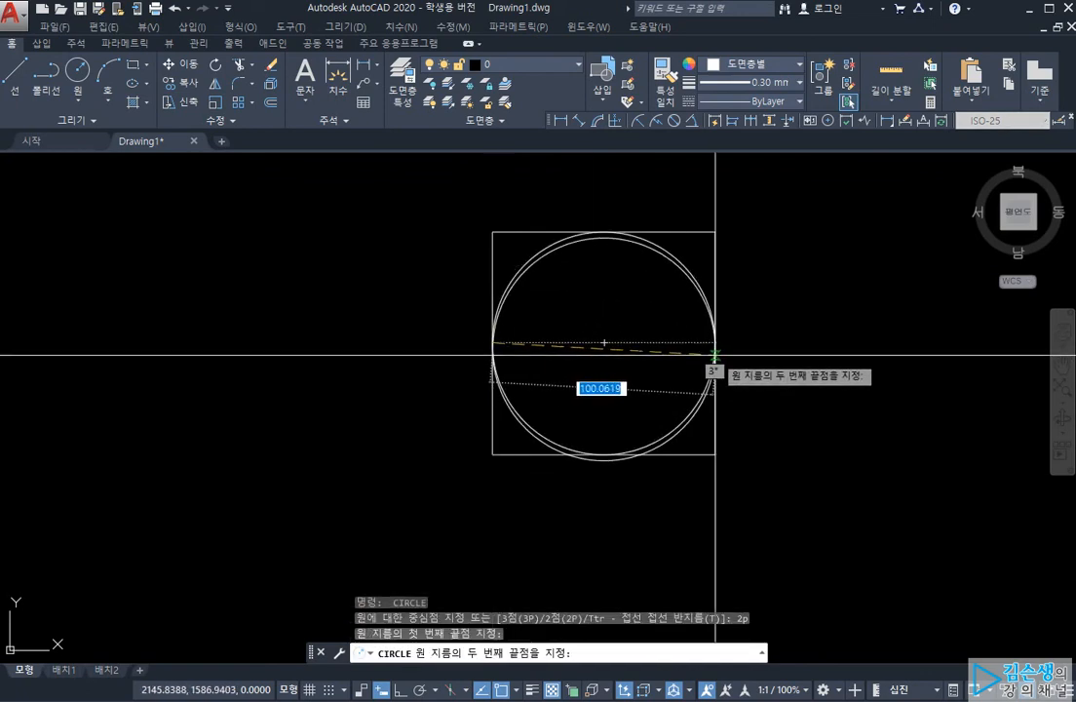
key(Escape)
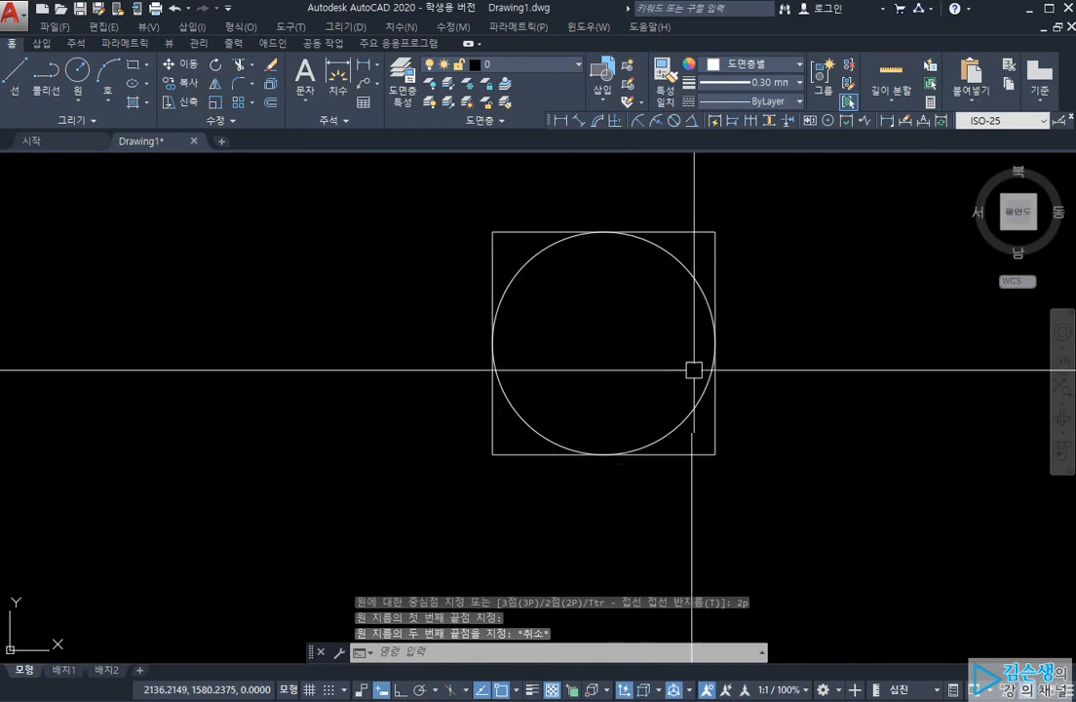
Delete the circle inside the square.
click(530, 256)
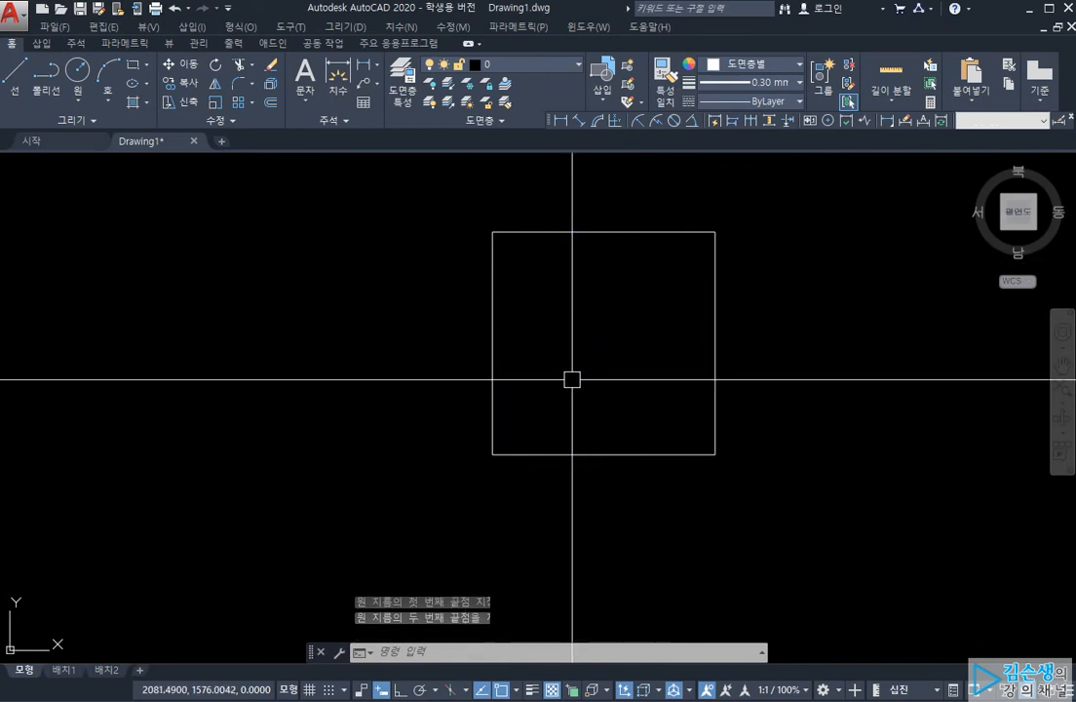
key(Delete)
Draw a Tan, Tan, Tan circle touching the square's upper, left and lower edges, and delete it.
click(71, 88)
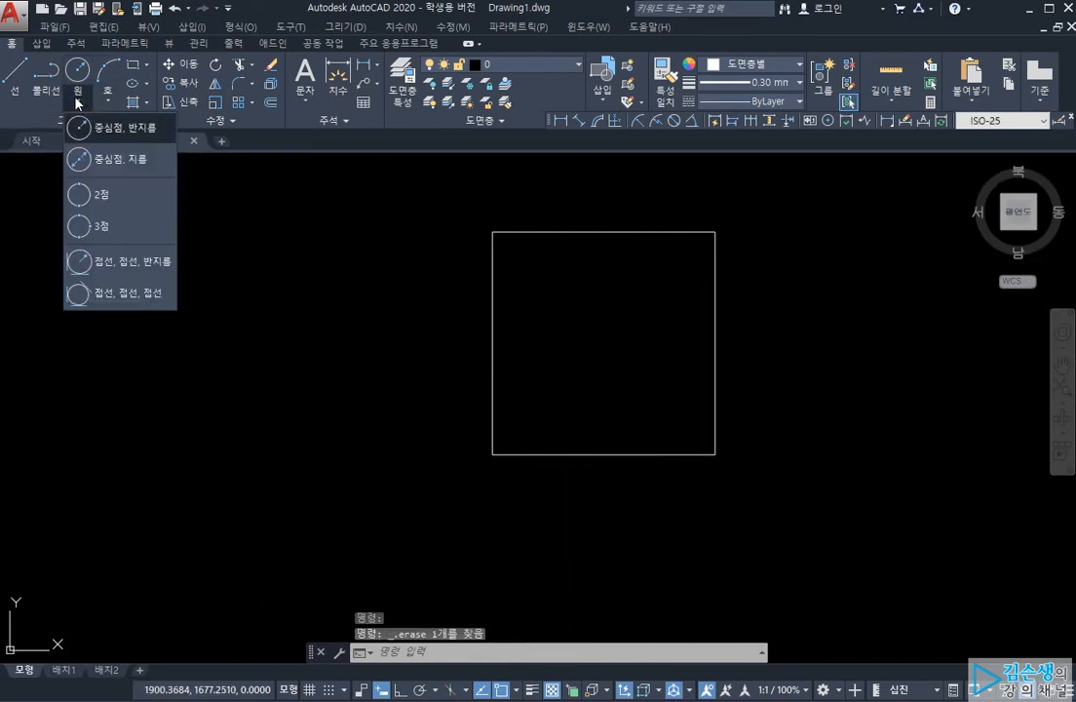
click(131, 296)
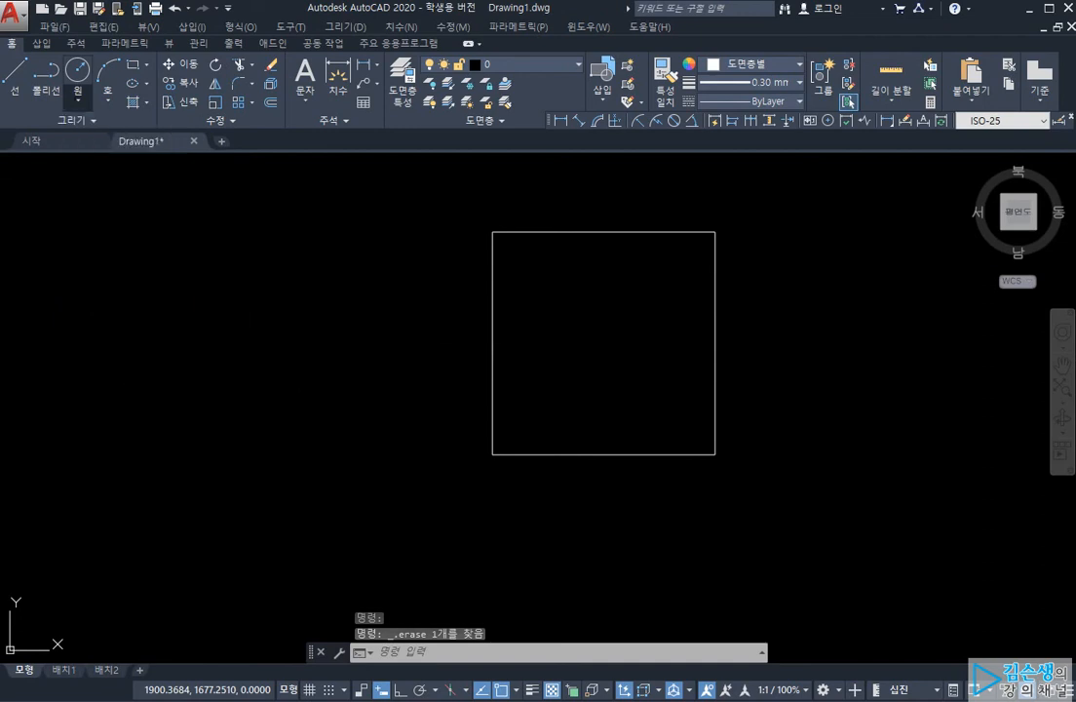
click(572, 231)
click(492, 348)
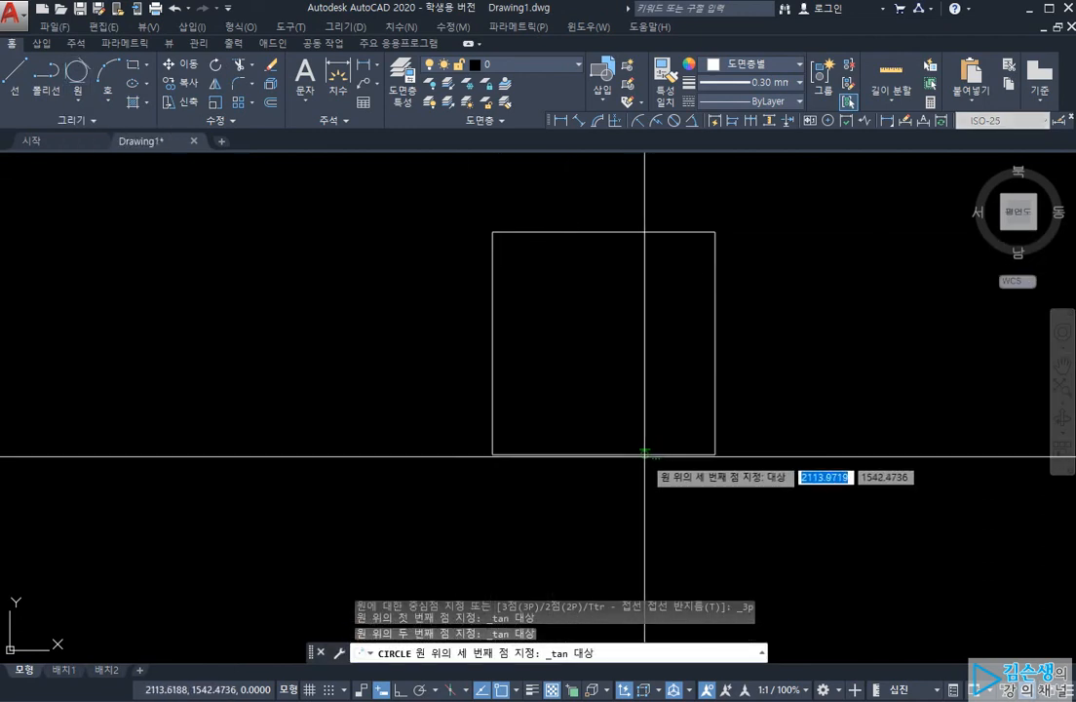
click(643, 454)
click(654, 244)
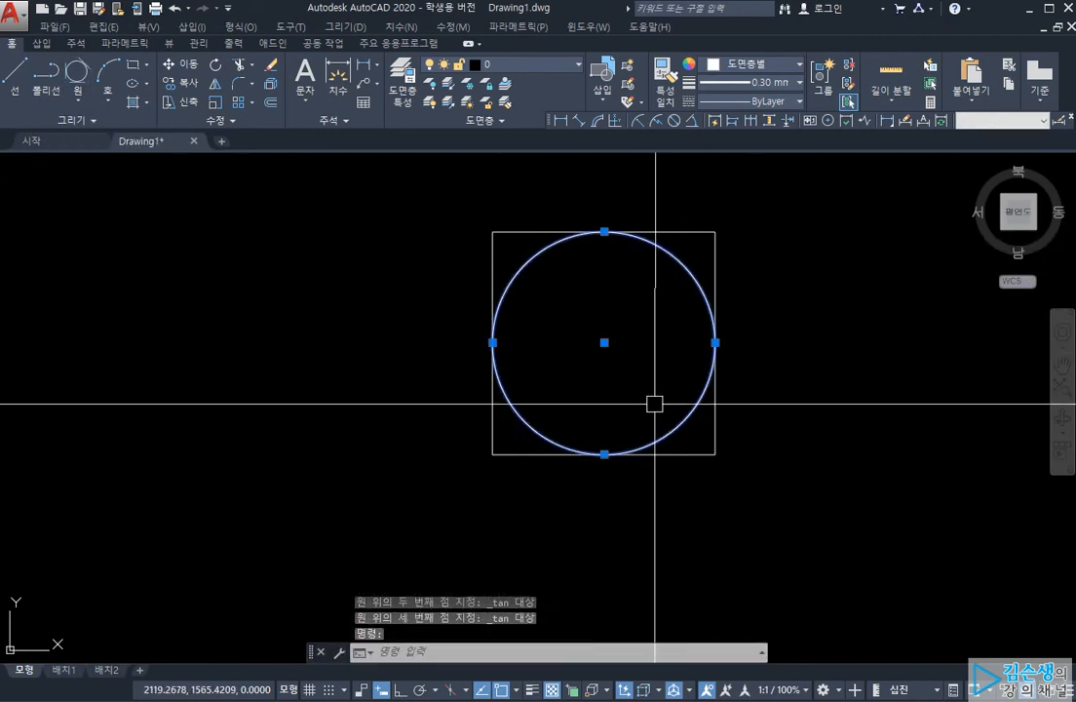
key(Delete)
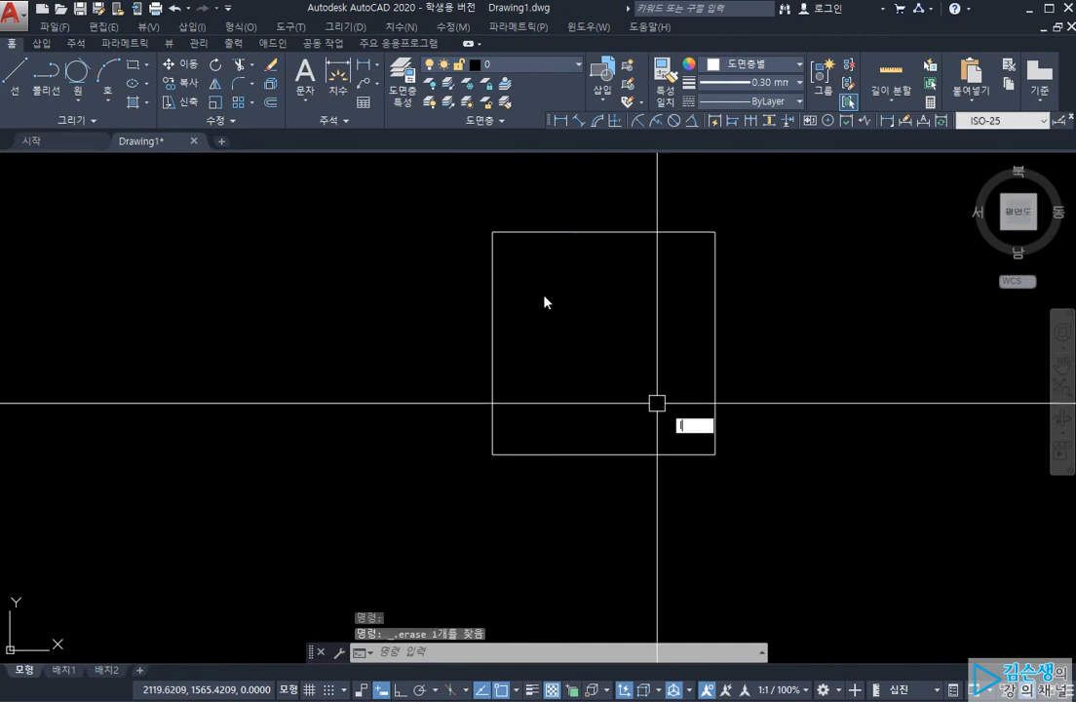
Draw a diagonal line from the square's upper-left corner to its lower-right corner.
text(l)
key(space)
click(493, 232)
click(716, 455)
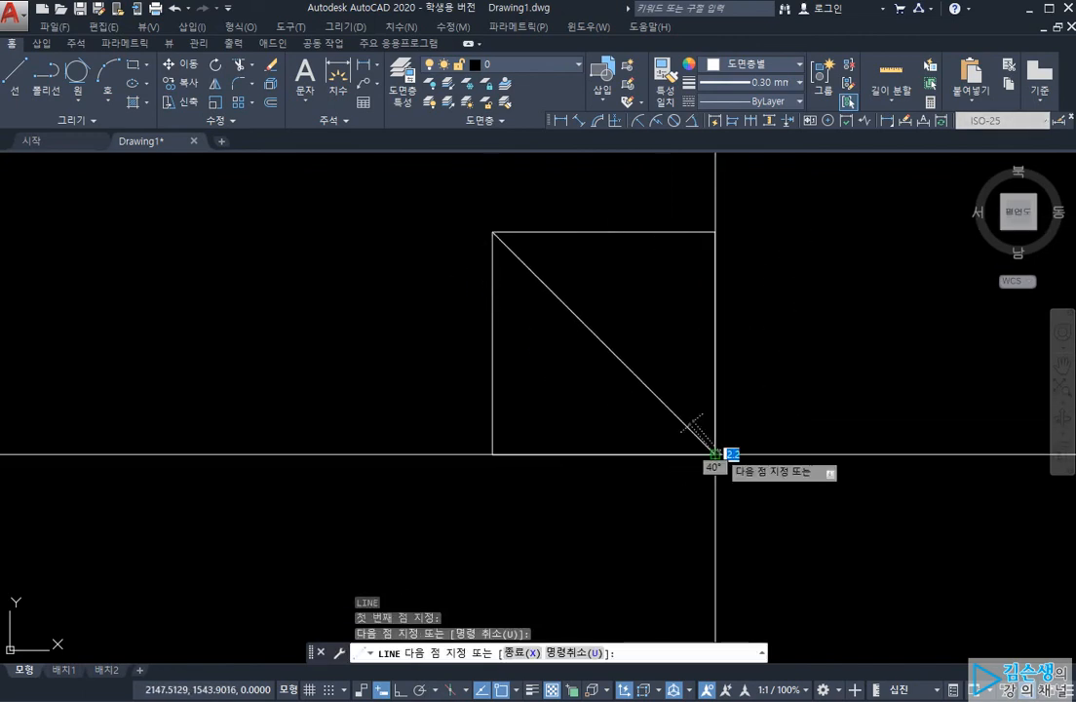
key(space)
Draw a circle centred on the diagonal's midpoint, with its radius reaching the midpoint of the square's upper edge.
text(c)
key(space)
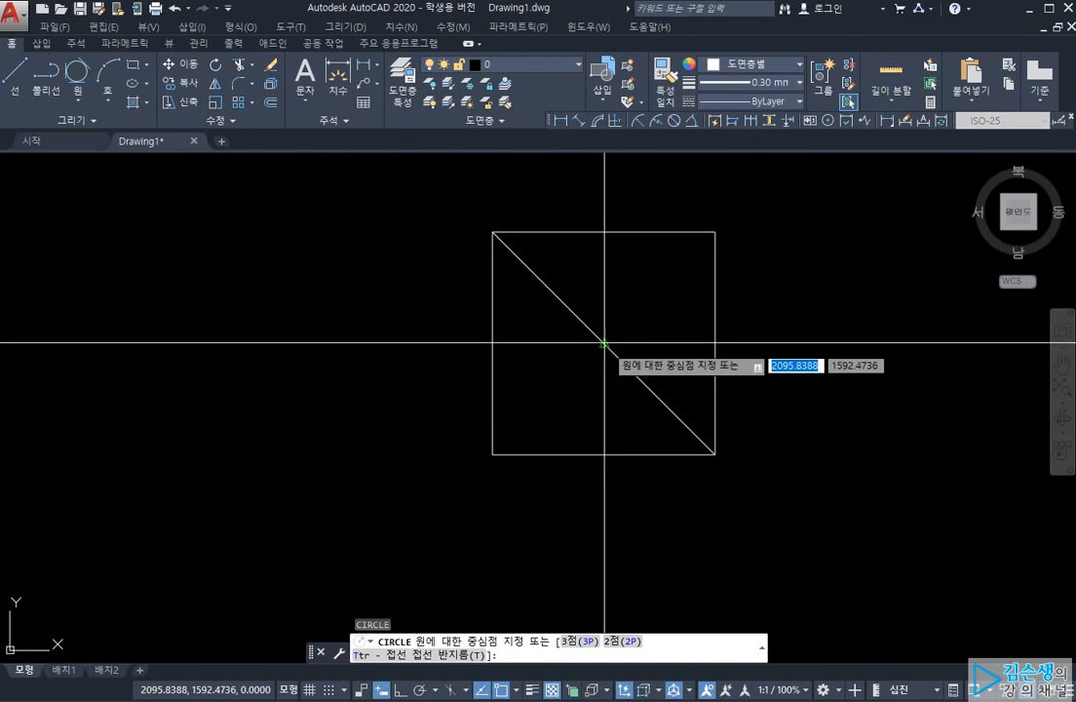
click(605, 343)
click(604, 233)
Delete the diagonal line and the circle inside the square.
click(605, 328)
click(569, 350)
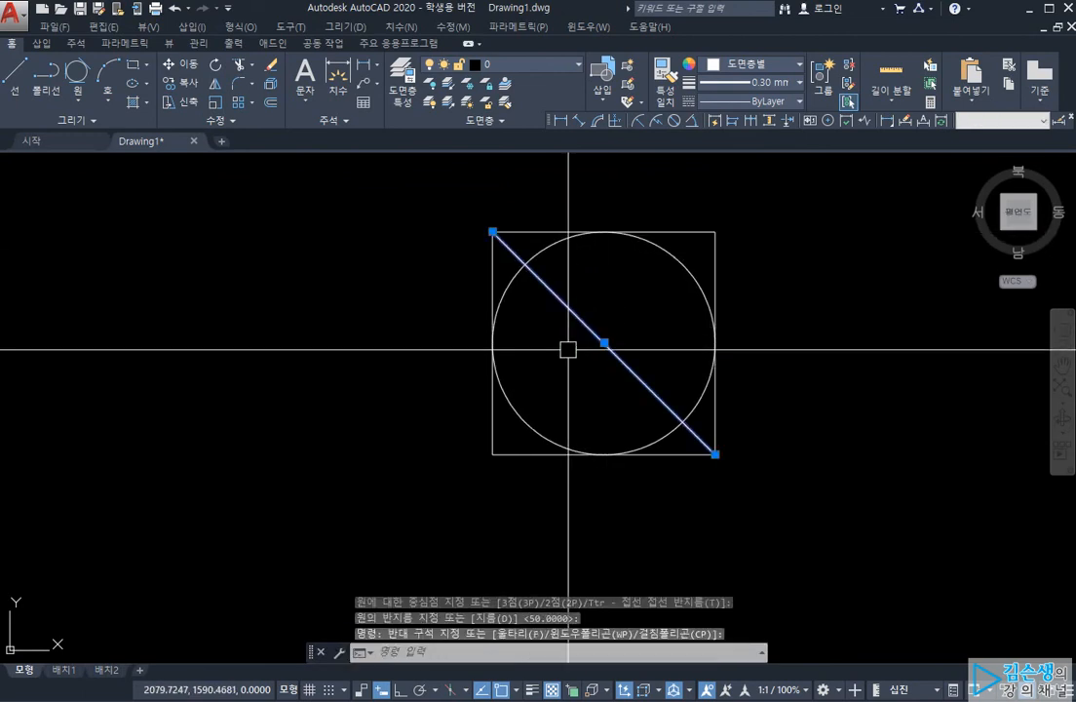
key(Delete)
click(606, 233)
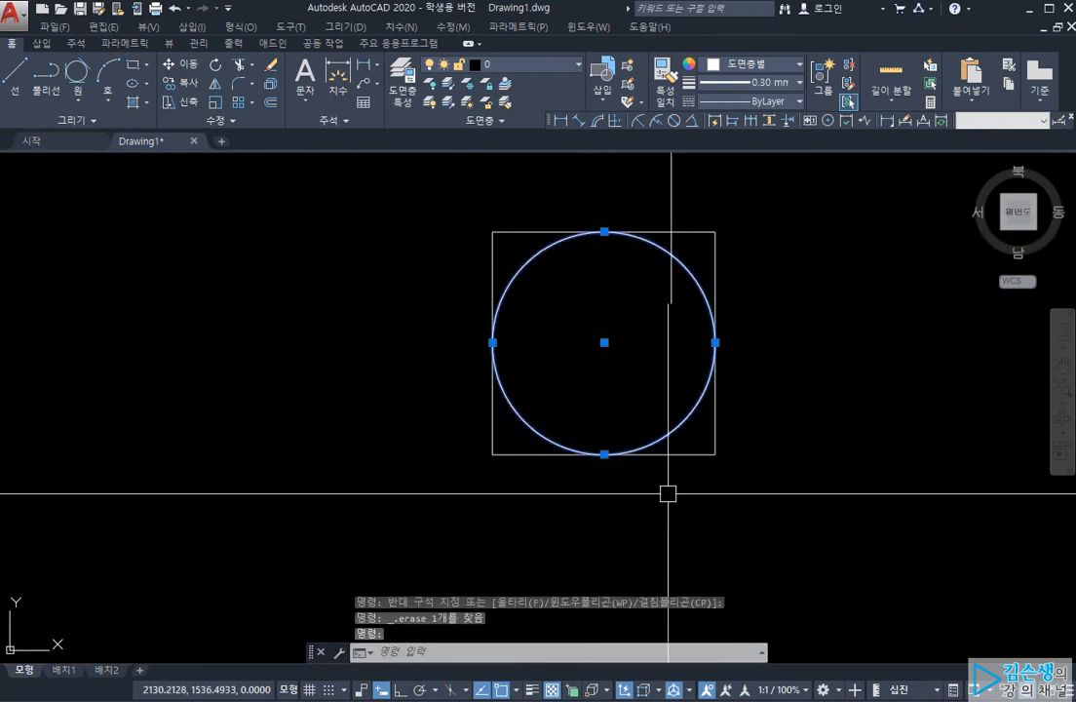
key(Delete)
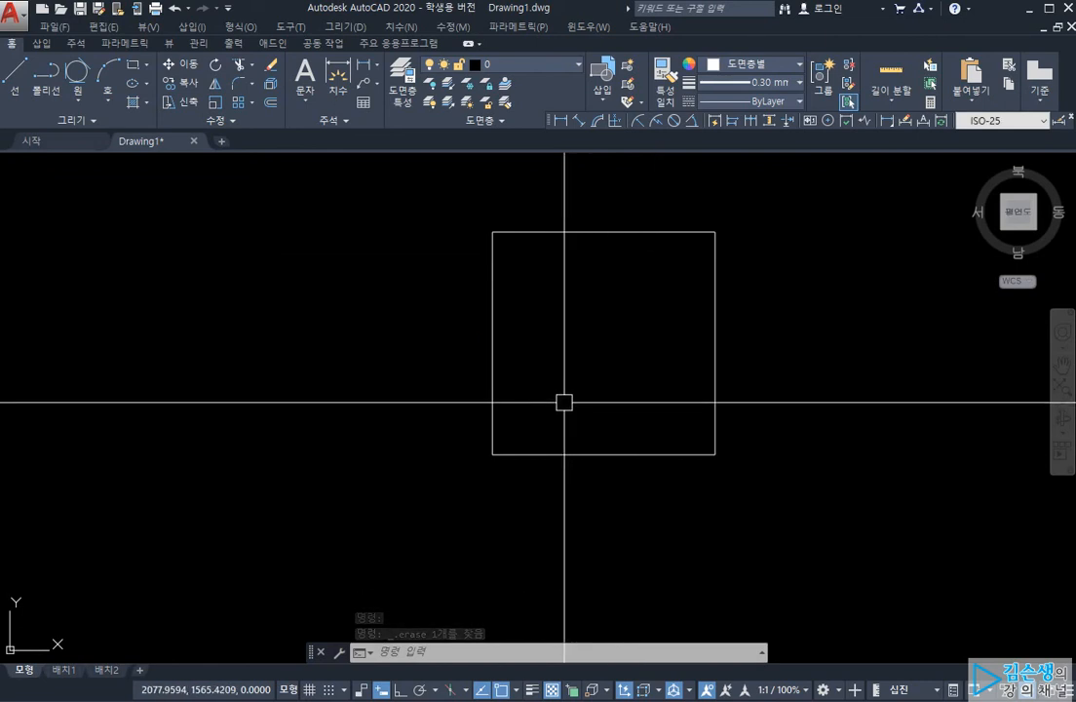
Draw a 3P circle inside the square through the midpoints of its upper, left and lower edges.
text(p)
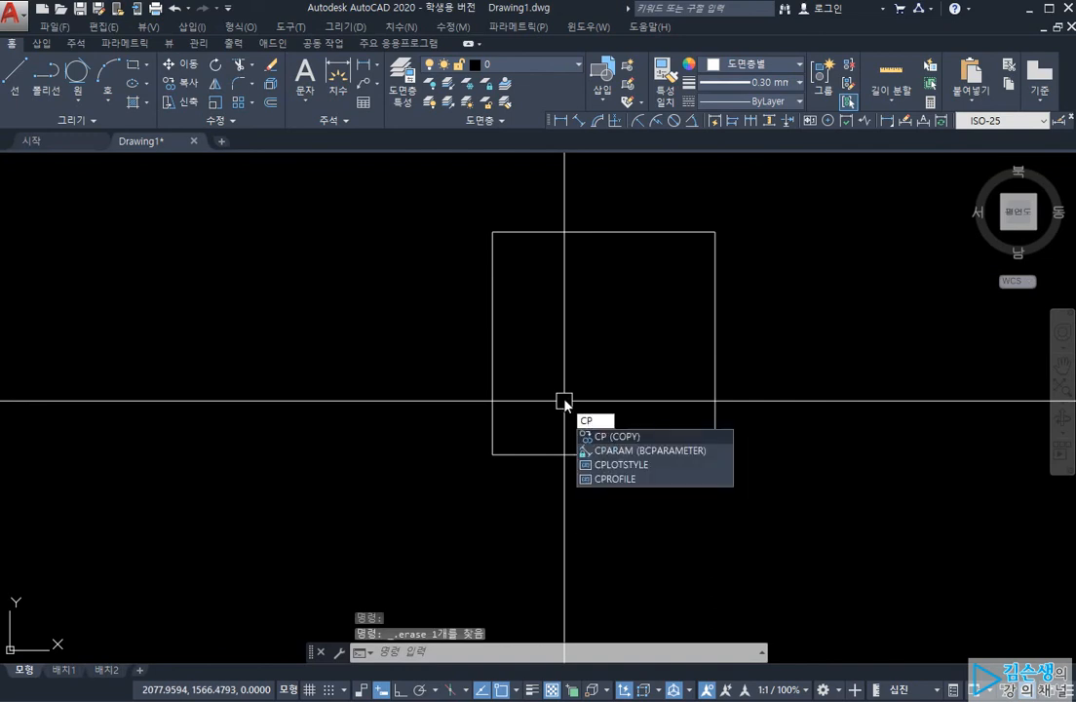
key(BackSpace)
key(Return)
text(3)
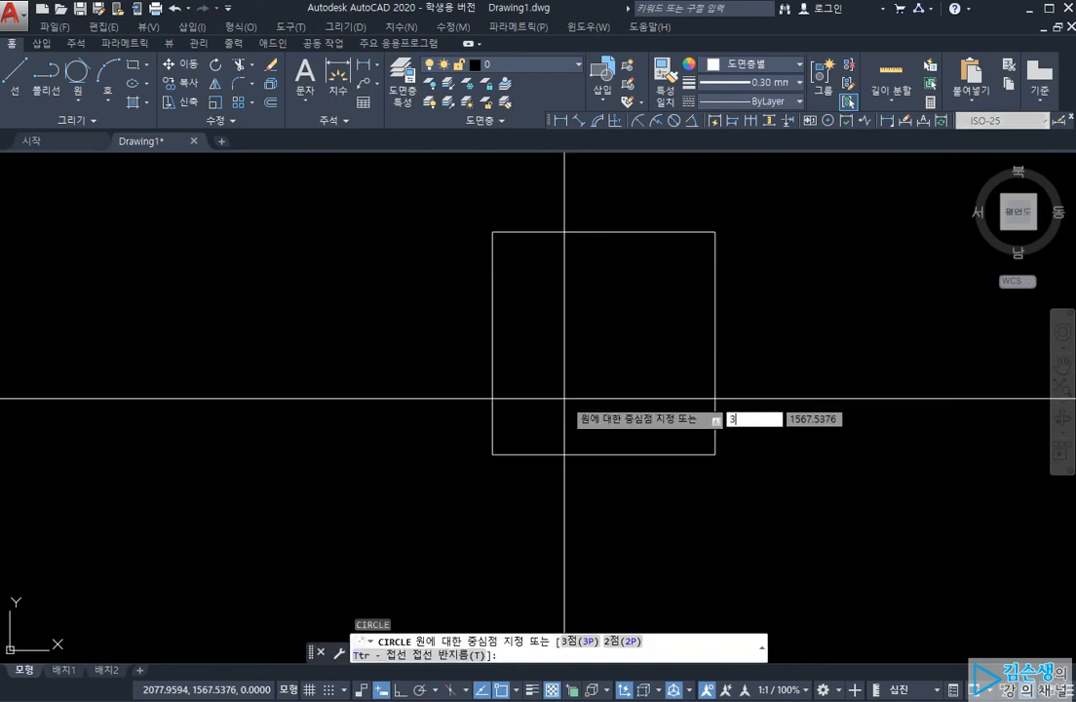
text(p)
key(Return)
click(603, 231)
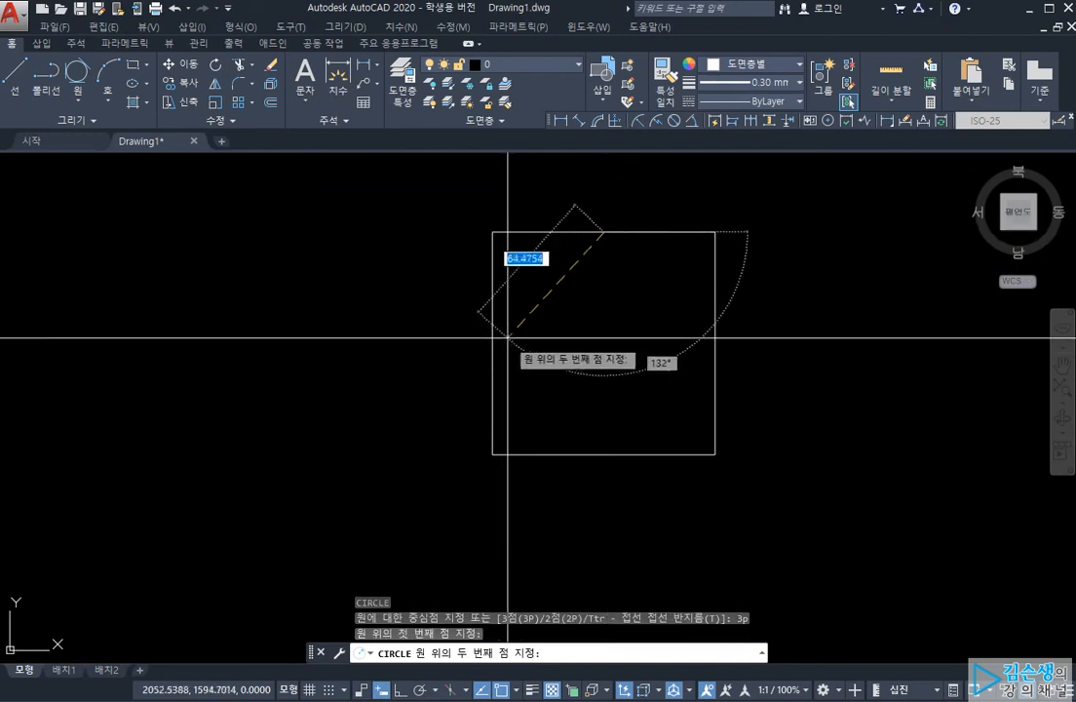
click(492, 346)
click(621, 452)
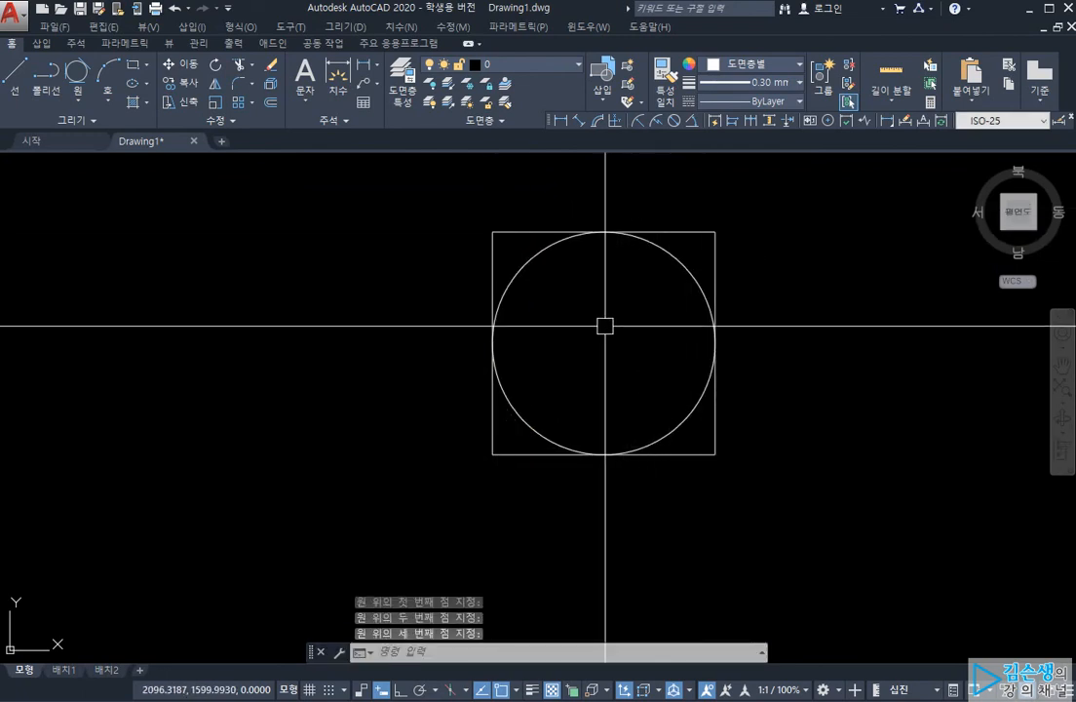
Draw a 3P circle around the square through its upper-left, lower-left and lower-right corners.
text(c)
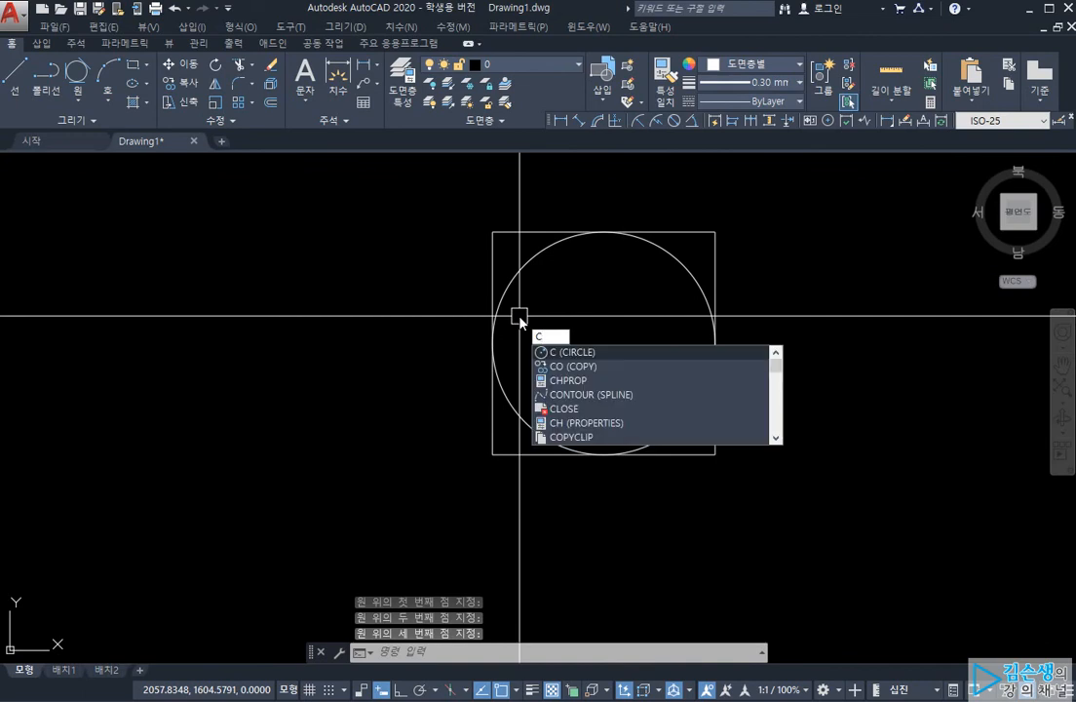
text(3p)
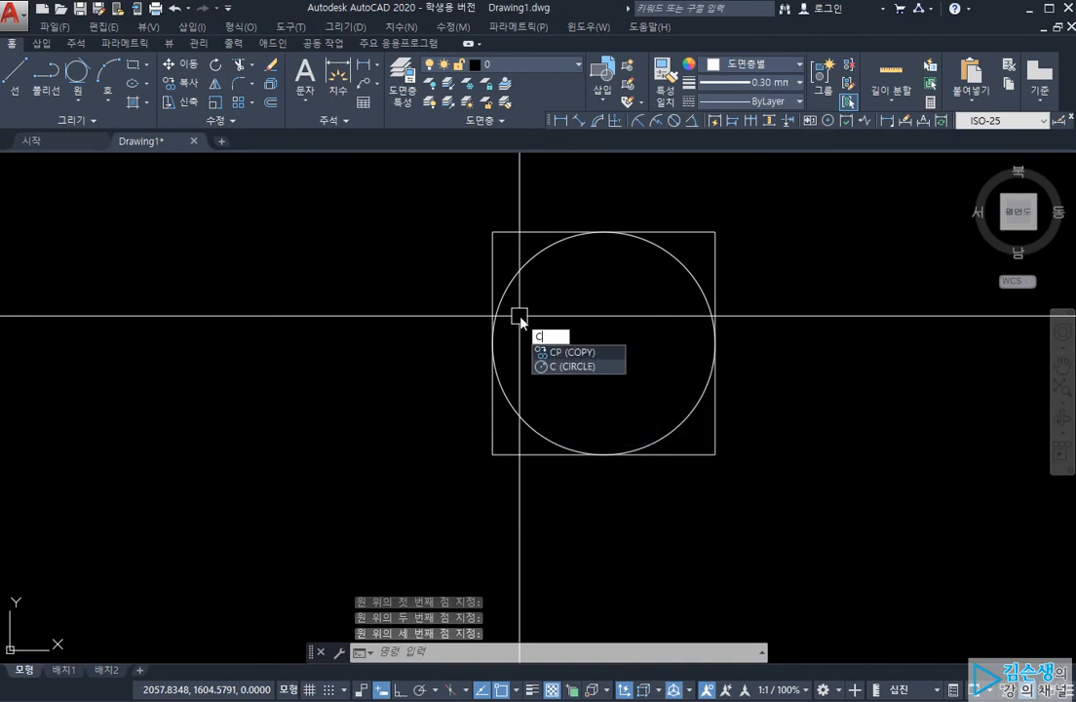
key(Return)
text(3p)
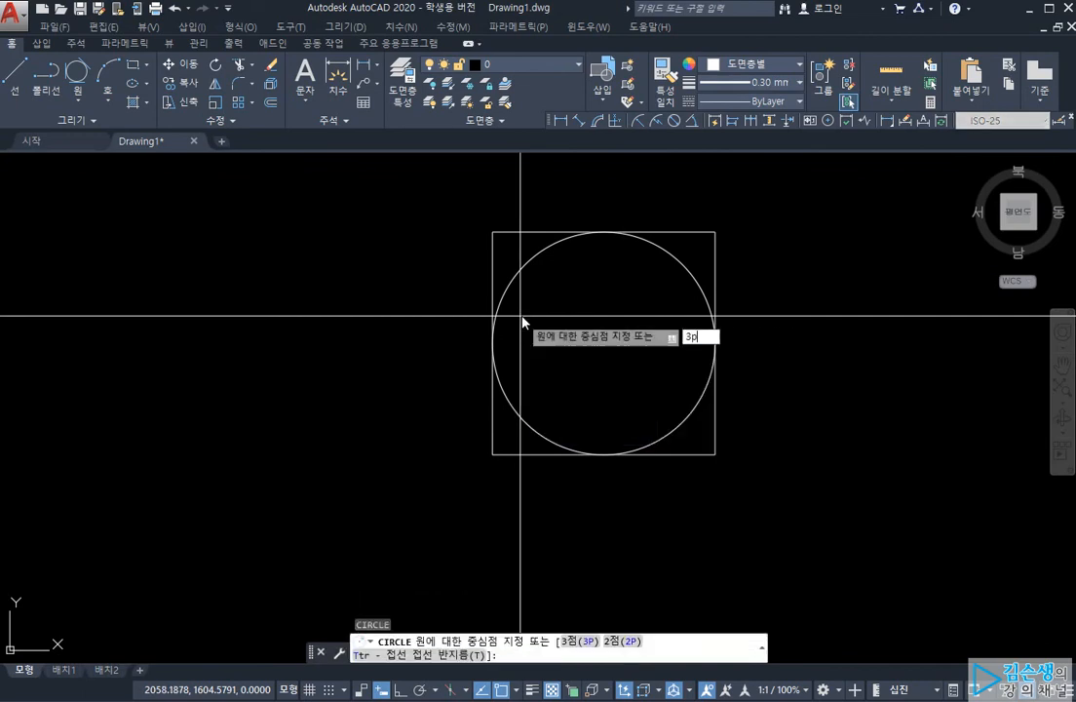
key(Return)
click(492, 231)
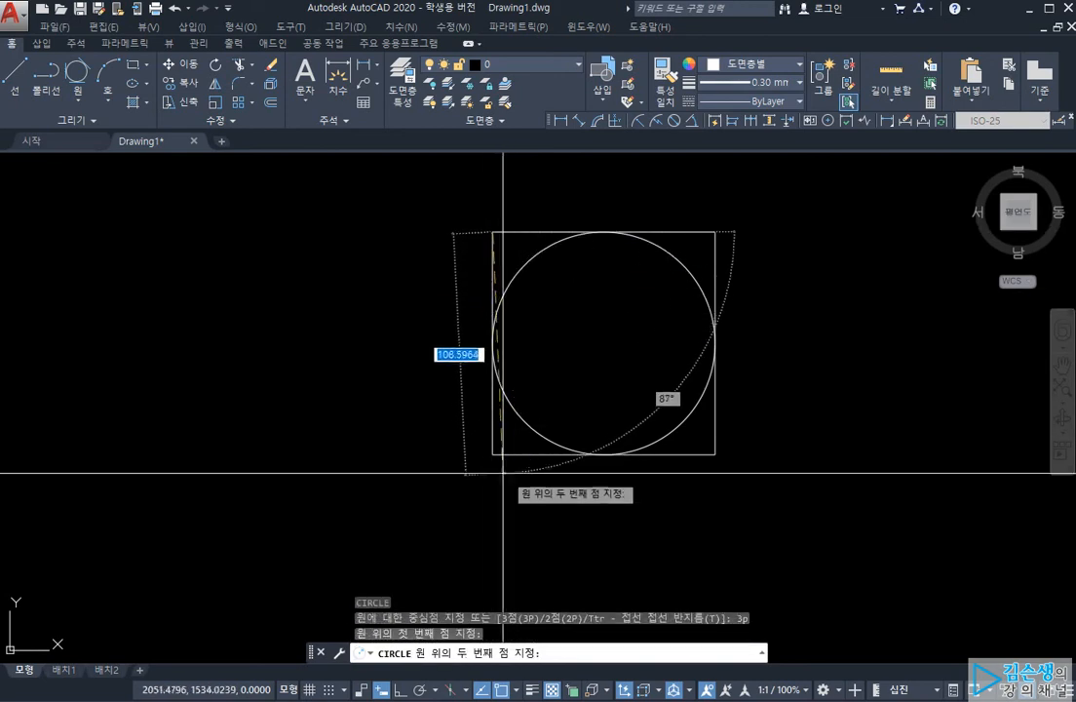
click(492, 454)
click(715, 453)
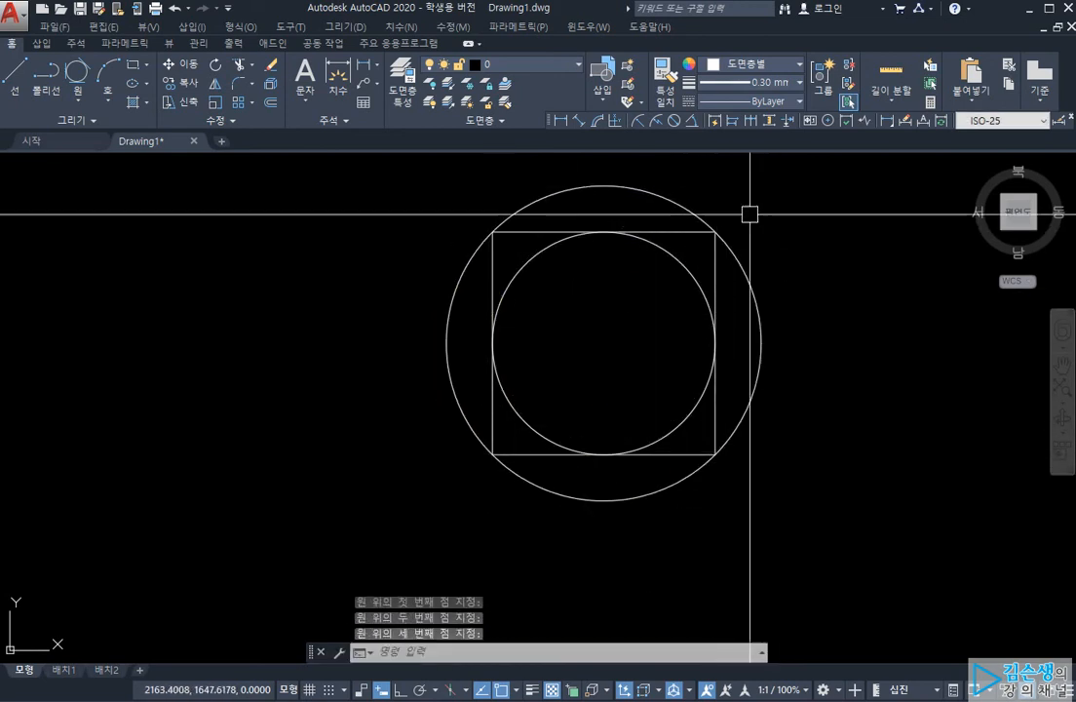
Add a diameter dimension to the outer circle, with its text outside the circle.
click(749, 305)
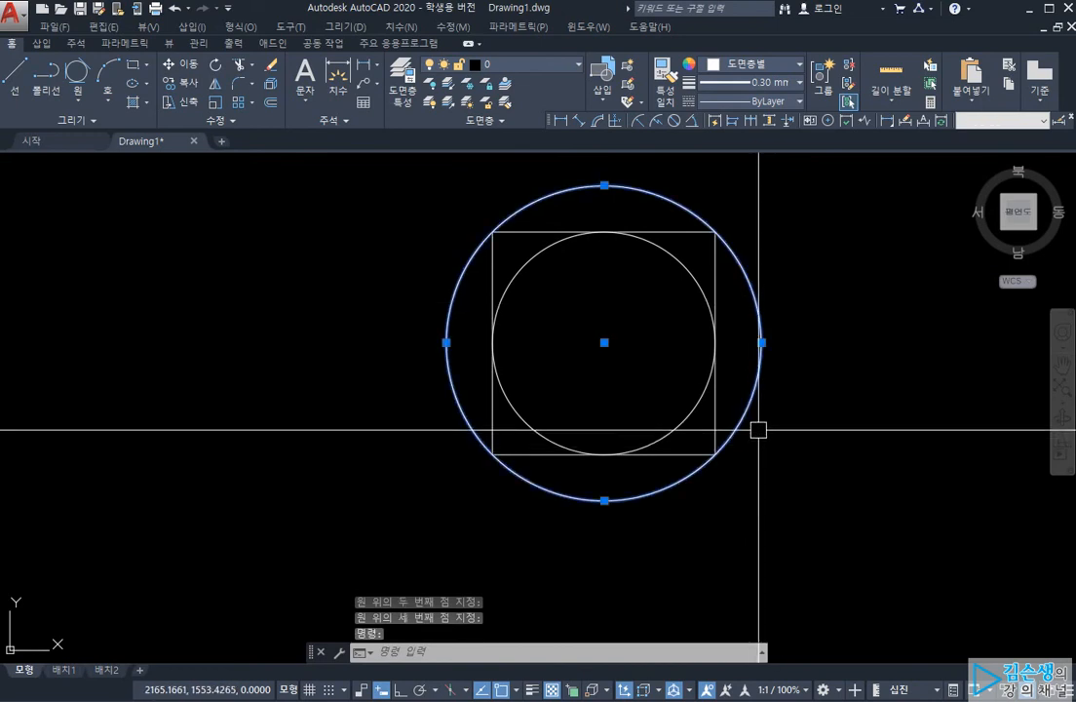
click(672, 121)
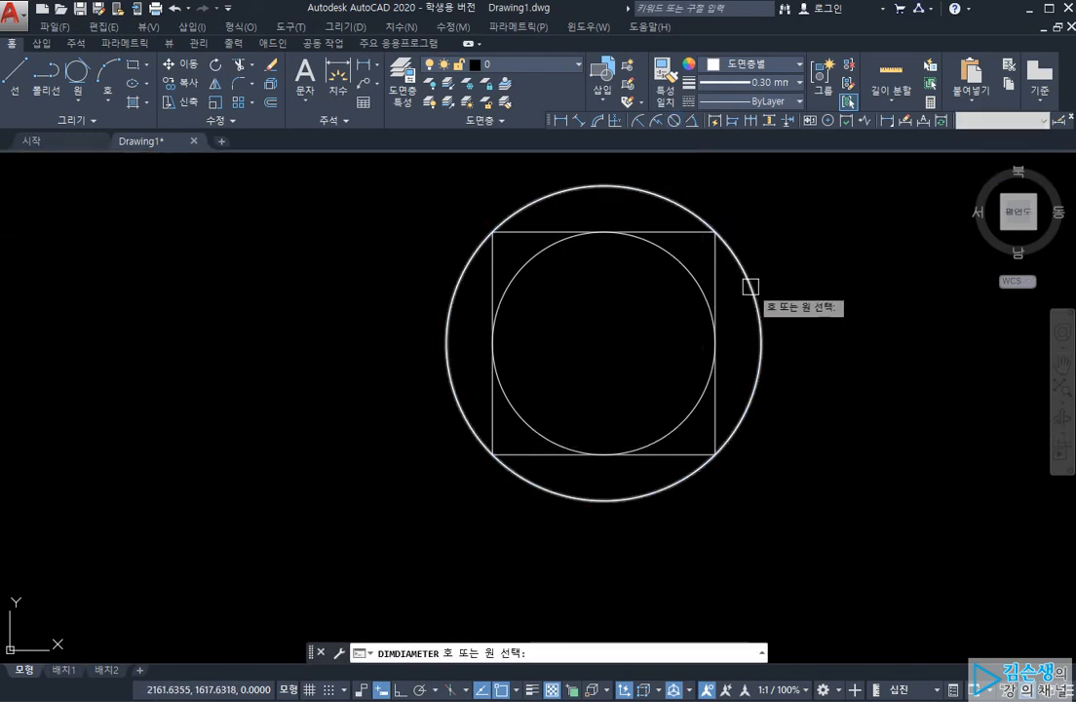
click(749, 284)
scroll(804, 279, up, 5)
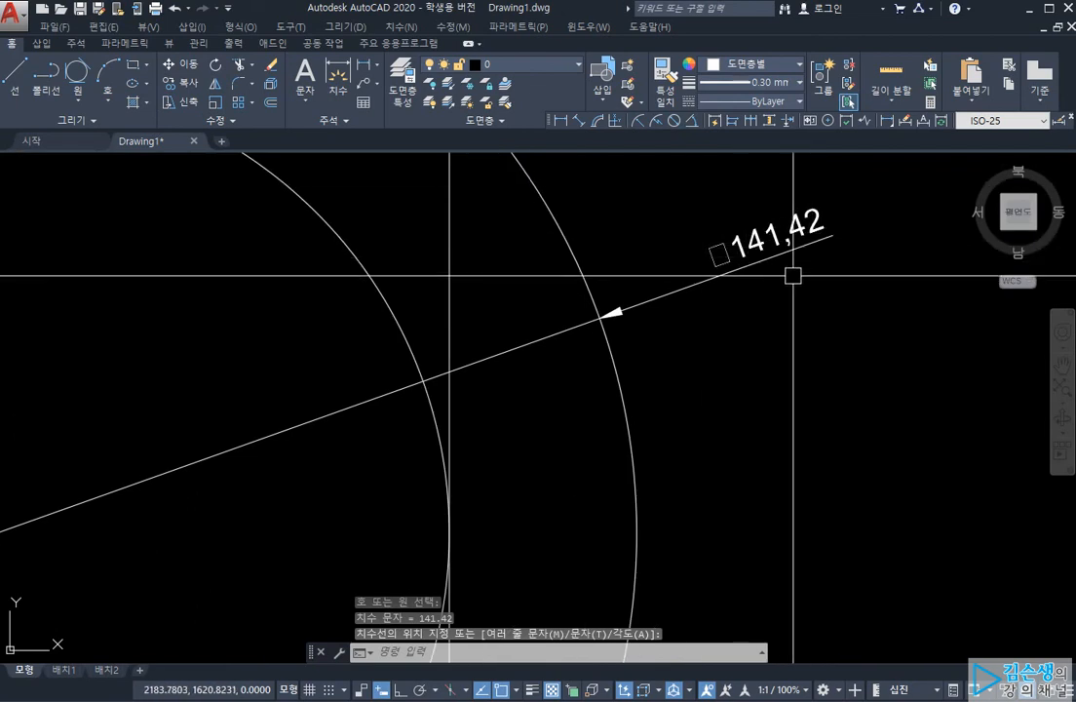
scroll(819, 278, down, 2)
click(621, 269)
Add a diameter dimension to the inner circle, with its text just outside that circle.
key(Return)
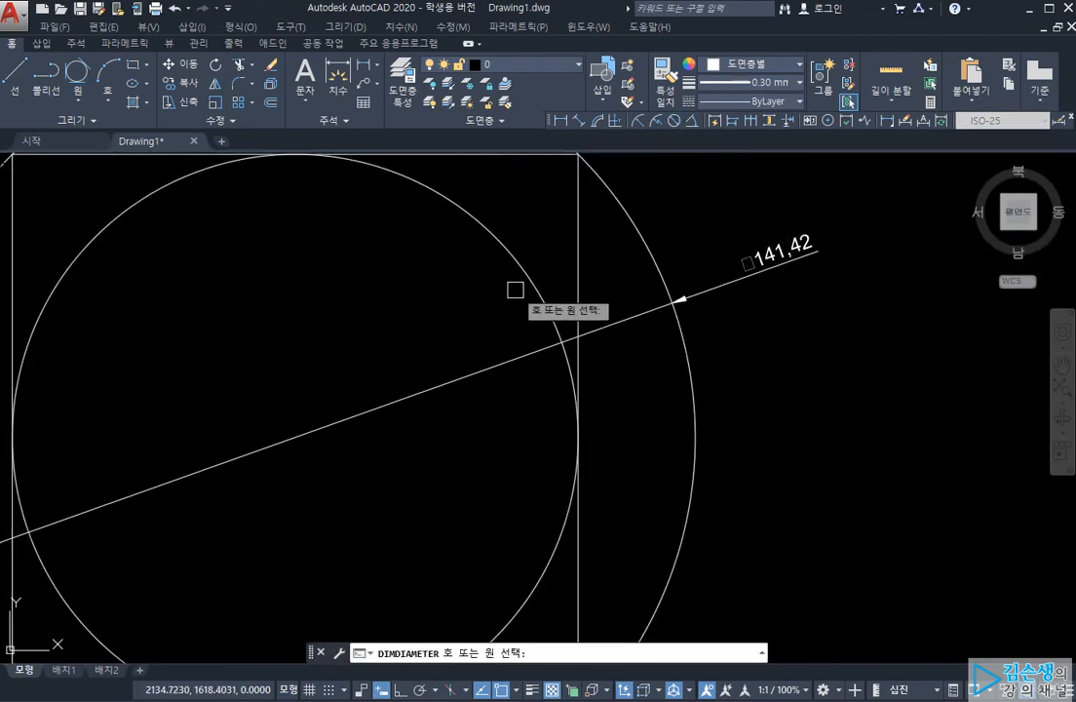
click(524, 275)
click(519, 225)
Delete both diameter dimensions.
click(521, 223)
click(738, 306)
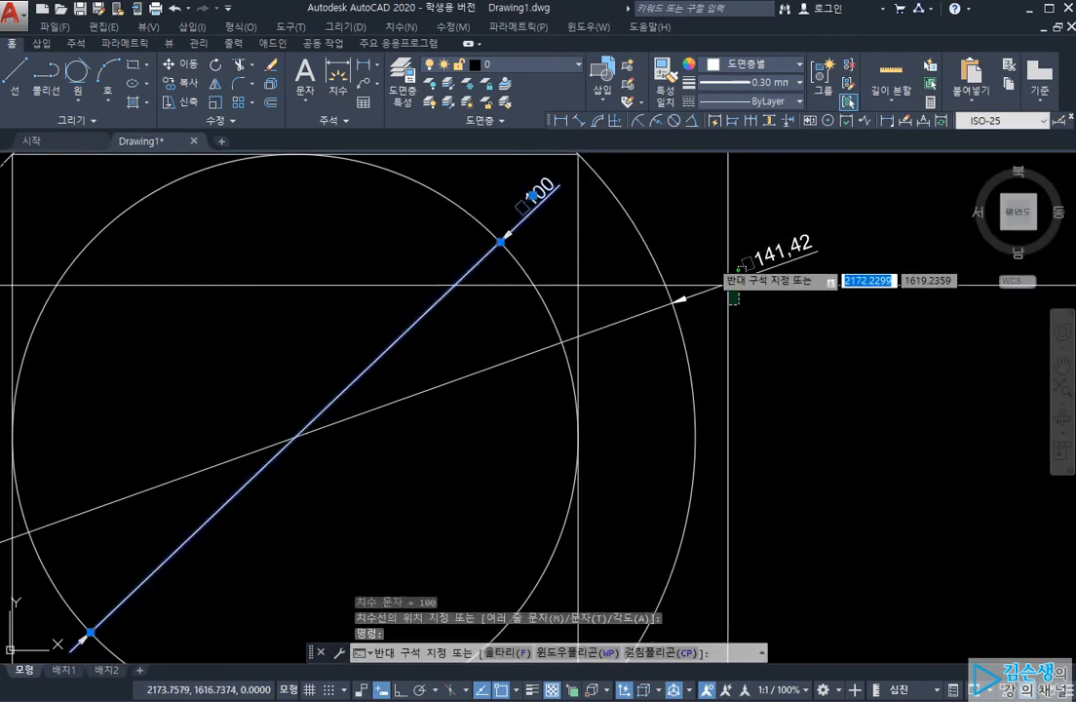
click(716, 292)
key(Delete)
Try a vertical linear dimension from the outer circle's top quadrant to the midpoint of the square's upper edge.
scroll(715, 290, down, 3)
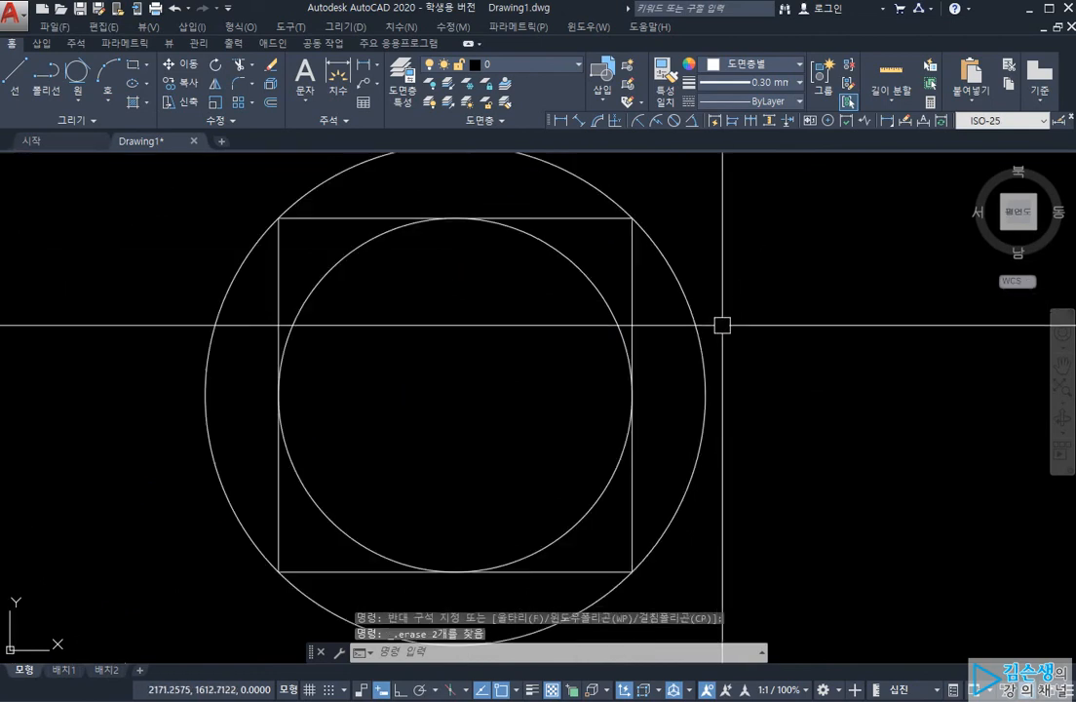
click(715, 320)
click(673, 368)
middle_drag(674, 367, 725, 351)
scroll(760, 379, down, 2)
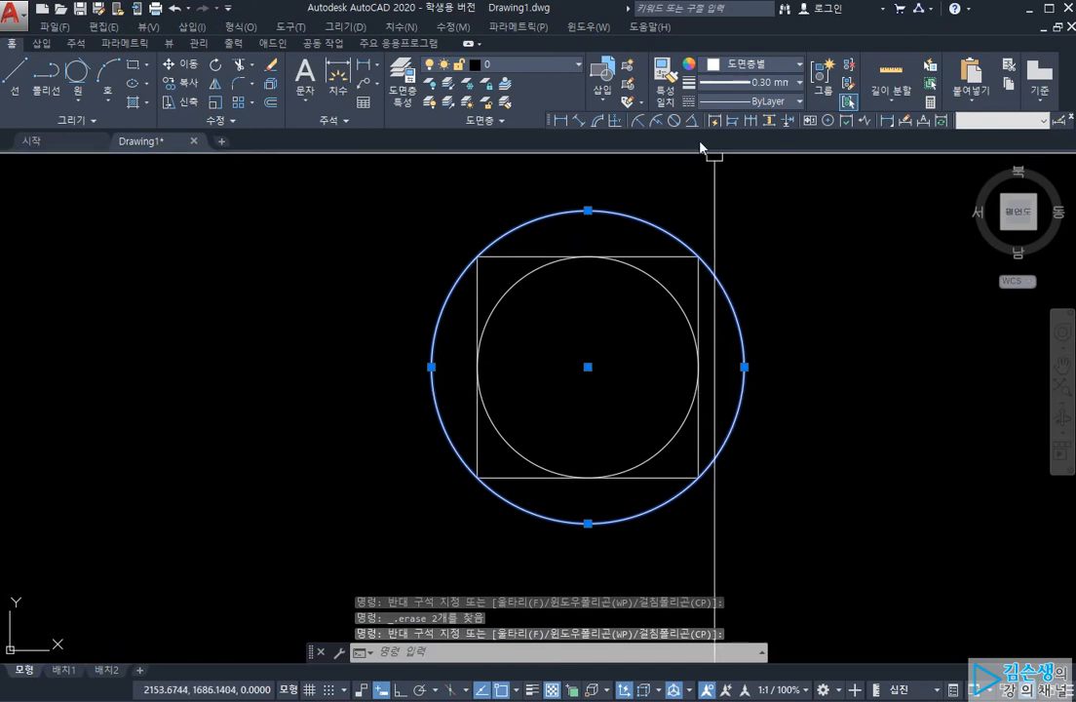
click(568, 123)
click(587, 210)
click(587, 258)
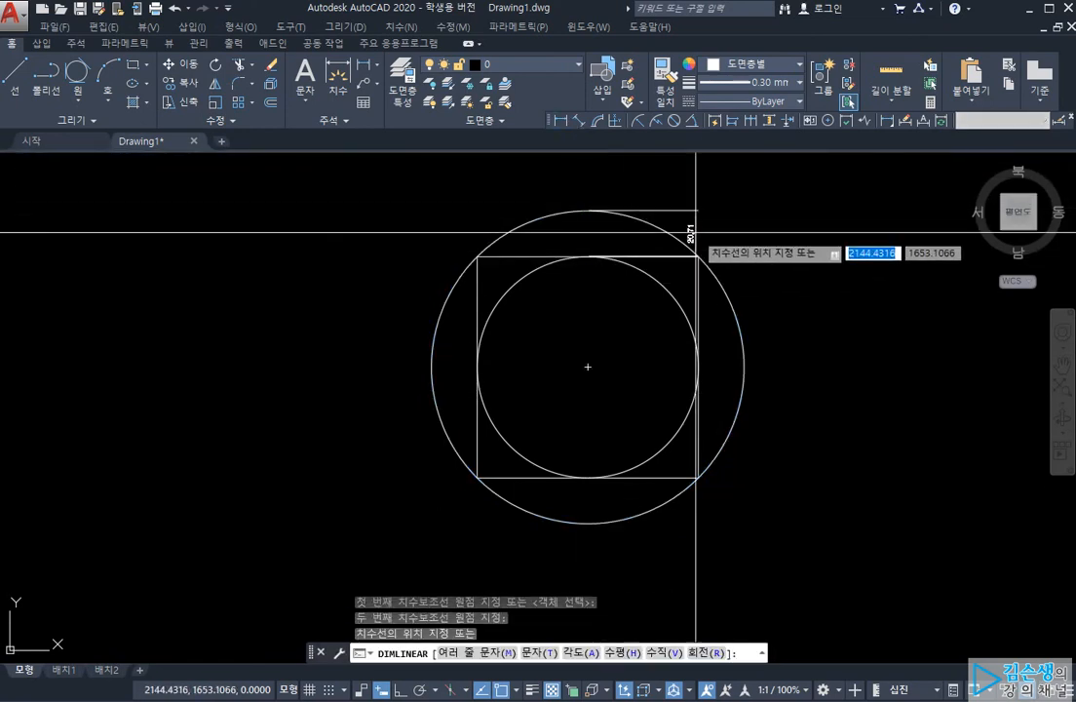
scroll(702, 234, up, 4)
scroll(710, 234, down, 4)
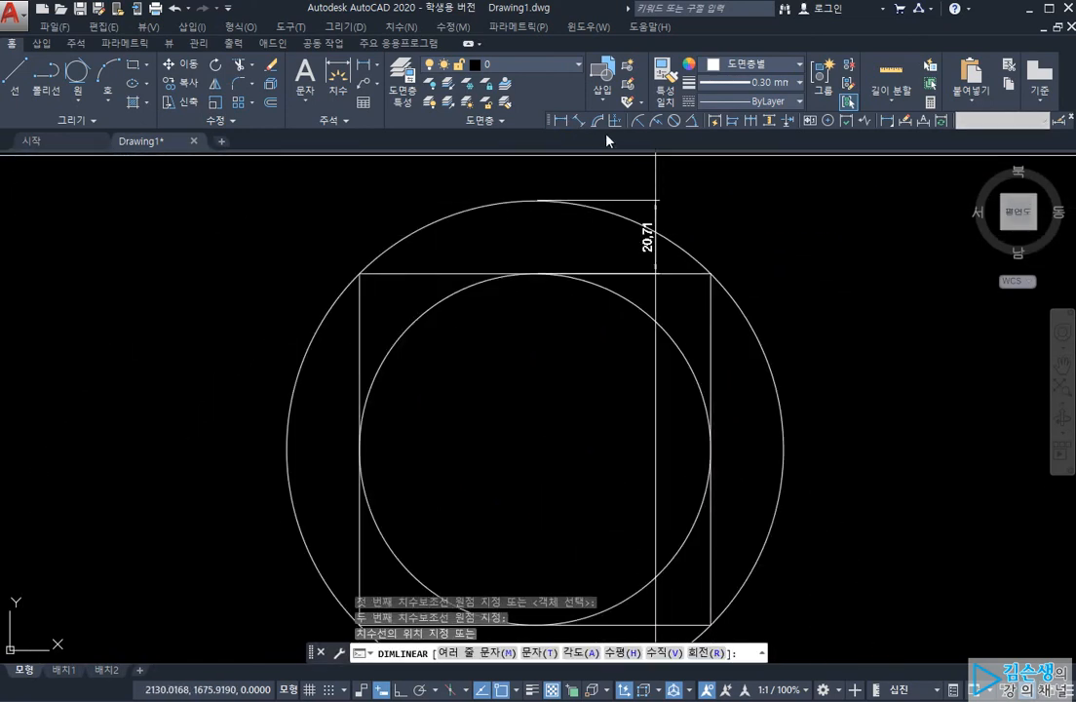
click(563, 125)
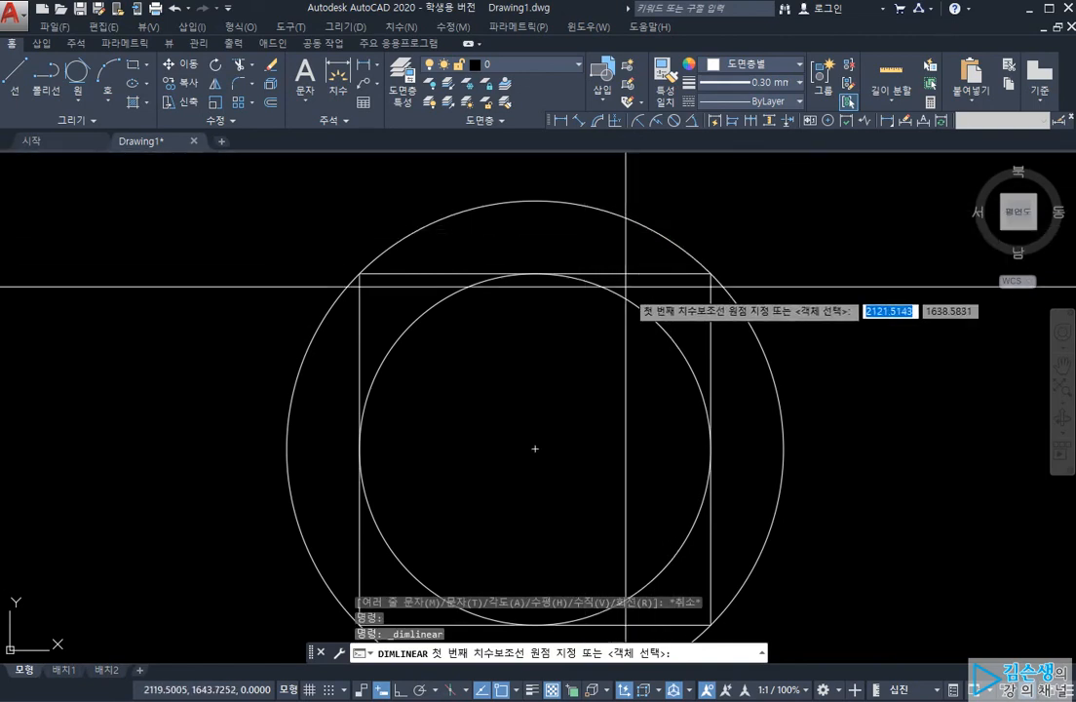
key(Escape)
key(Escape)
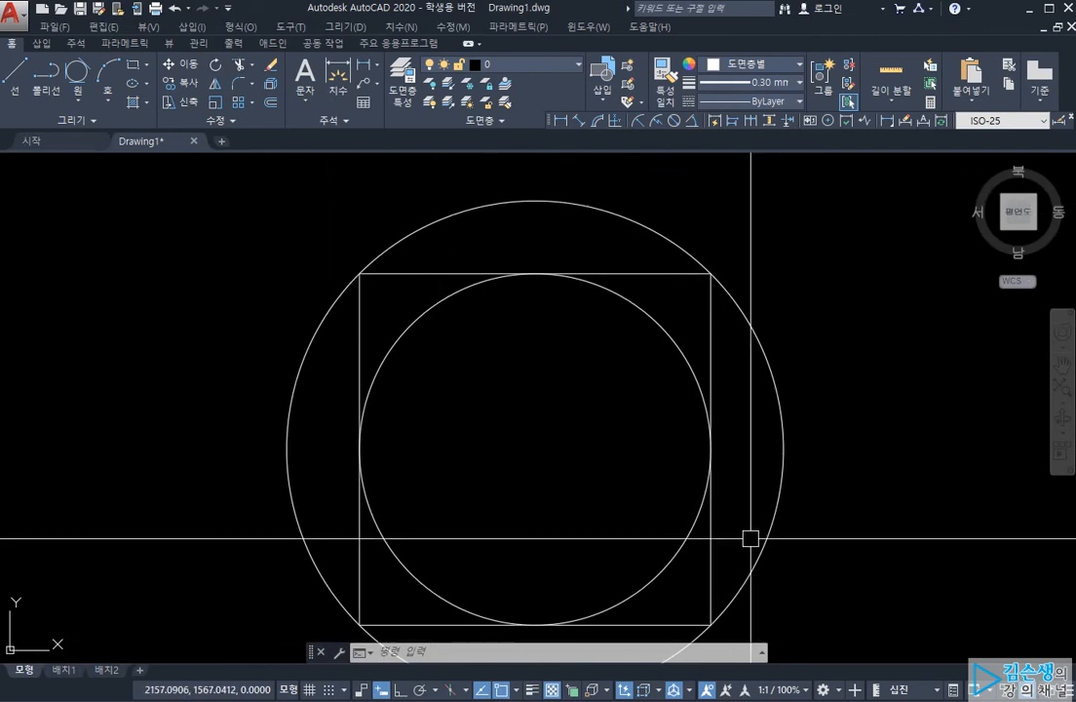
scroll(795, 490, down, 2)
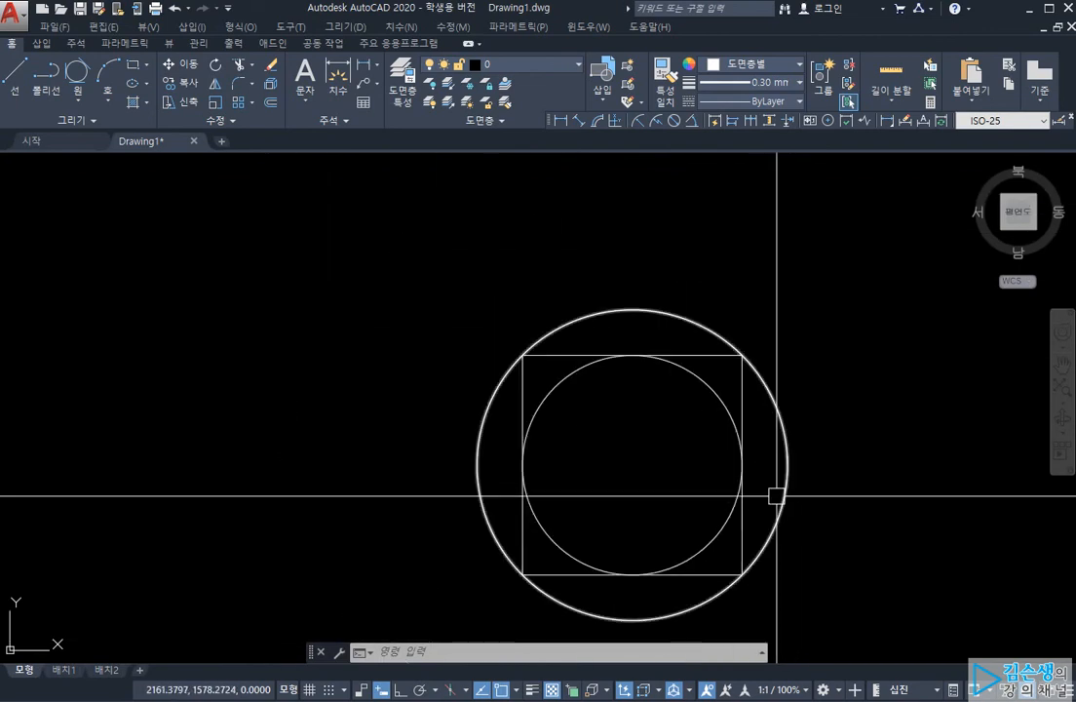
Delete the inner and outer circles, keeping only the square.
click(780, 459)
click(772, 455)
click(739, 441)
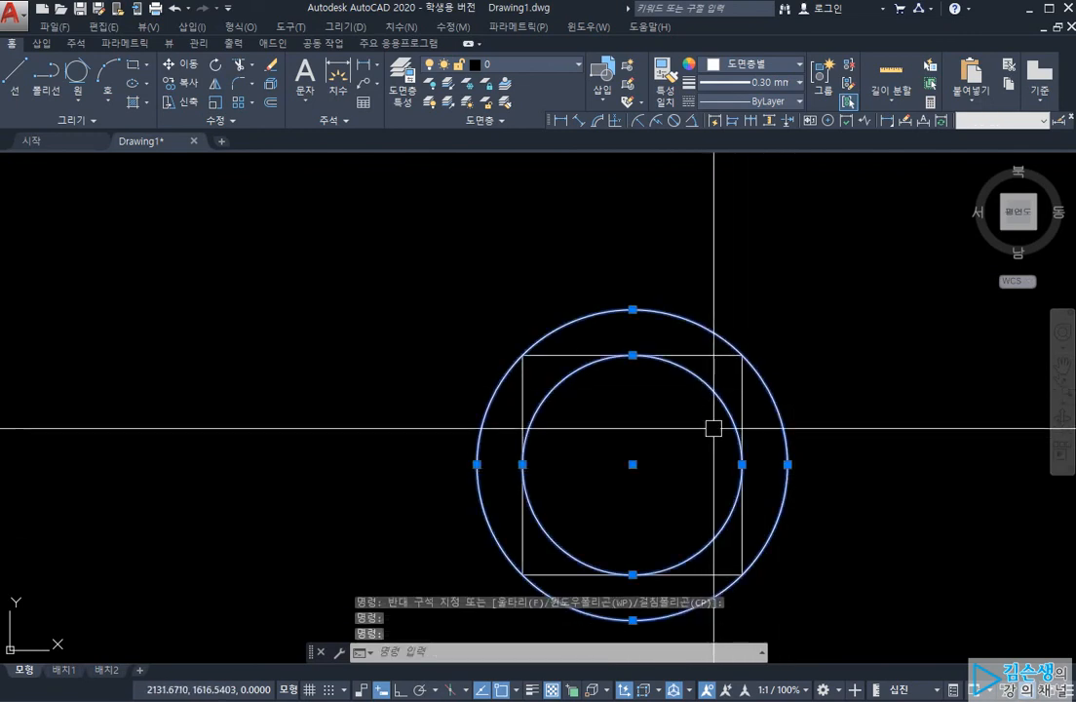
mouse_move(714, 425)
middle_down()
mouse_move(615, 461)
mouse_move(599, 457)
mouse_move(702, 396)
middle_up()
key(Delete)
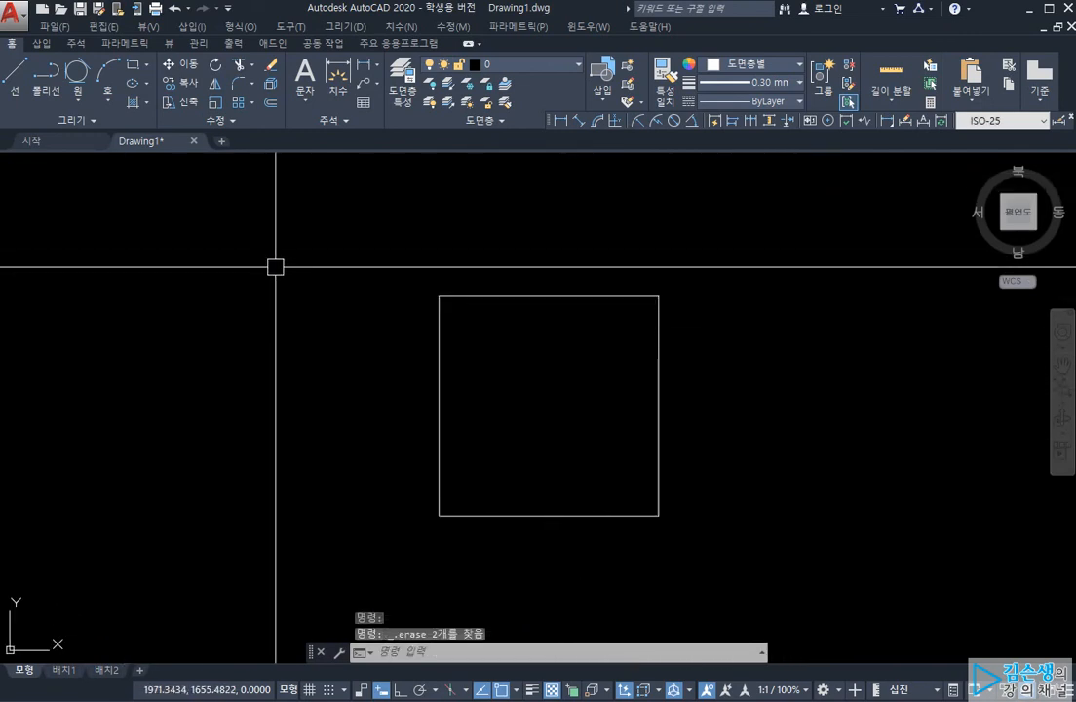
Draw a Ttr circle tangent to the square's left and lower edges with radius 50.
key(Return)
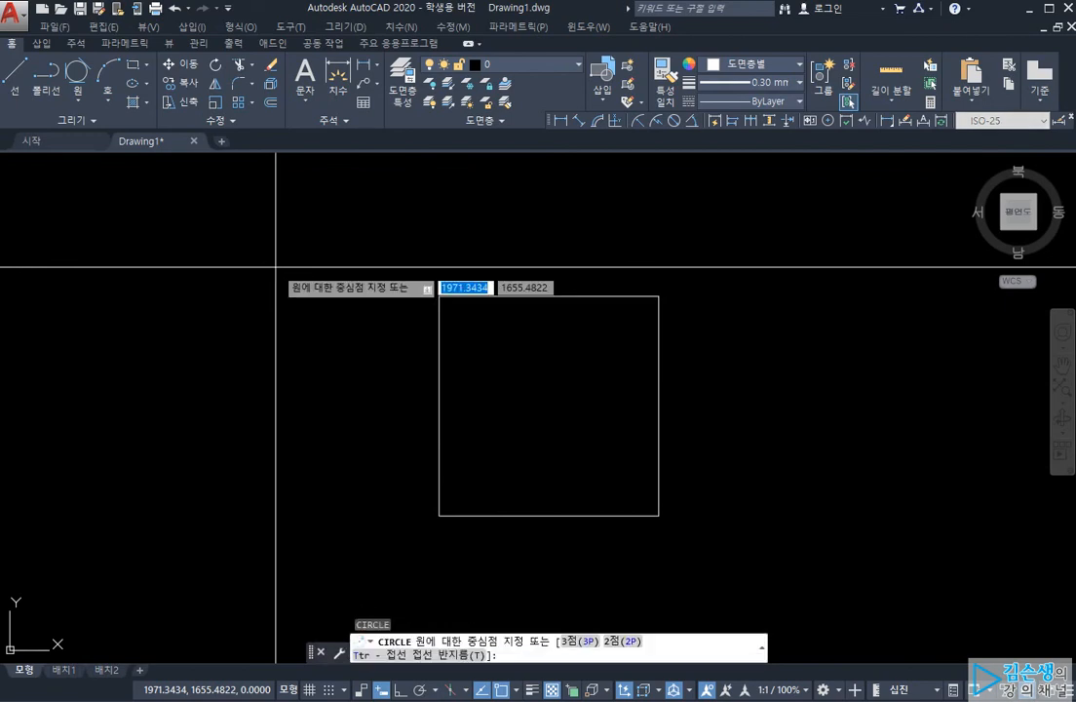
text(t)
key(Return)
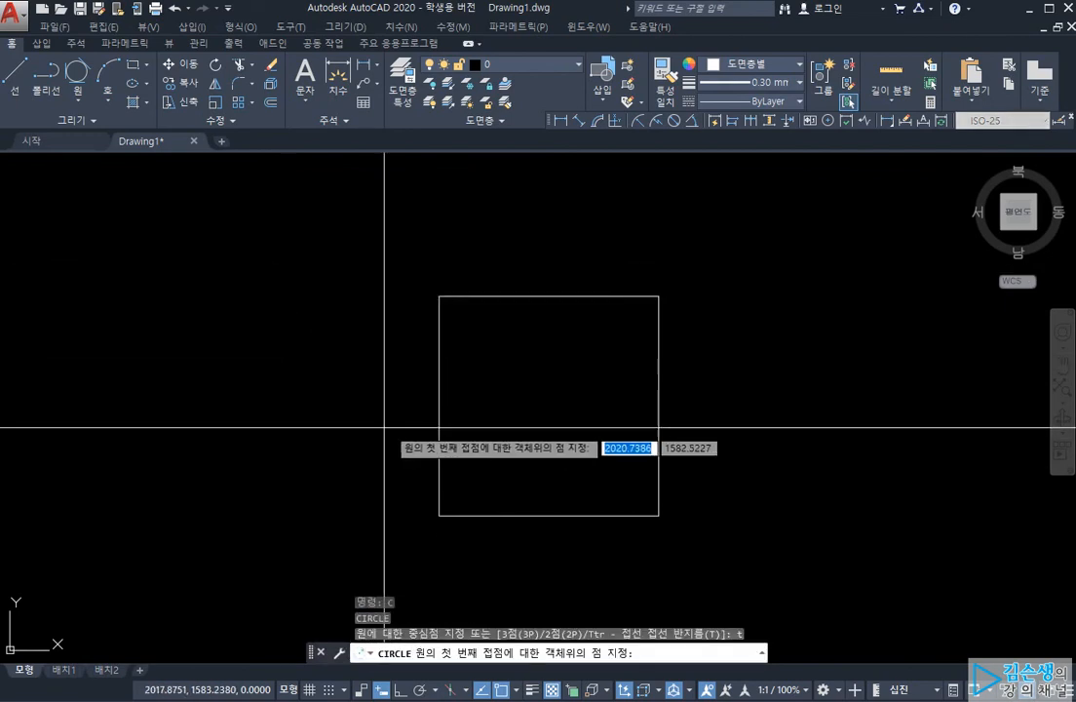
click(447, 373)
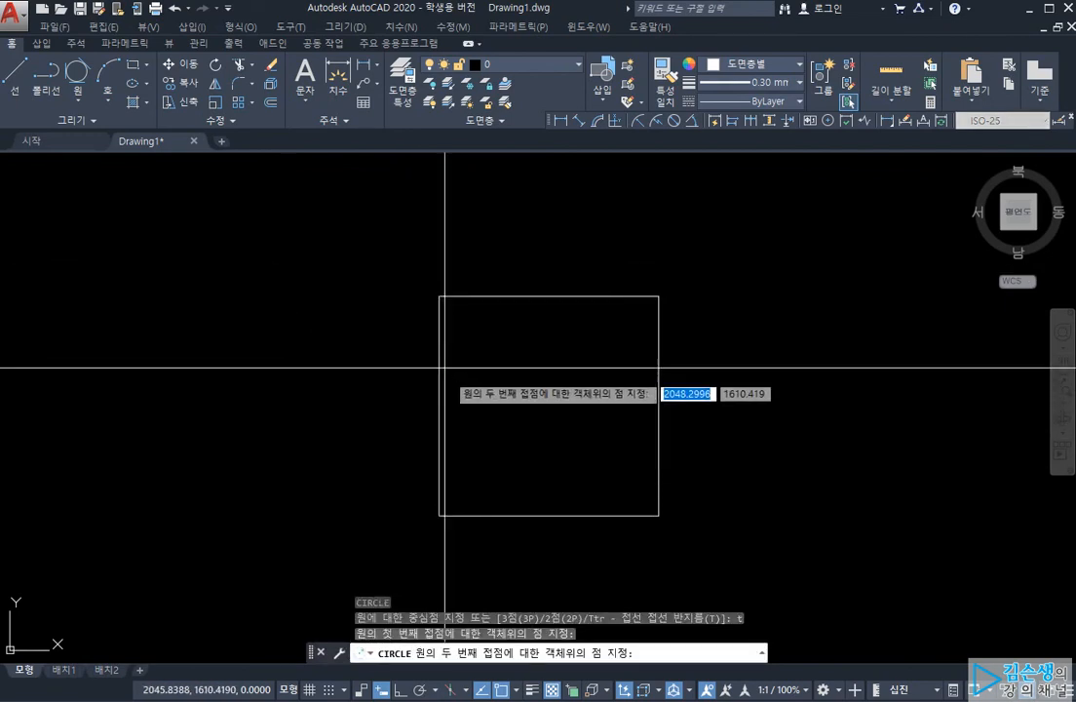
click(538, 521)
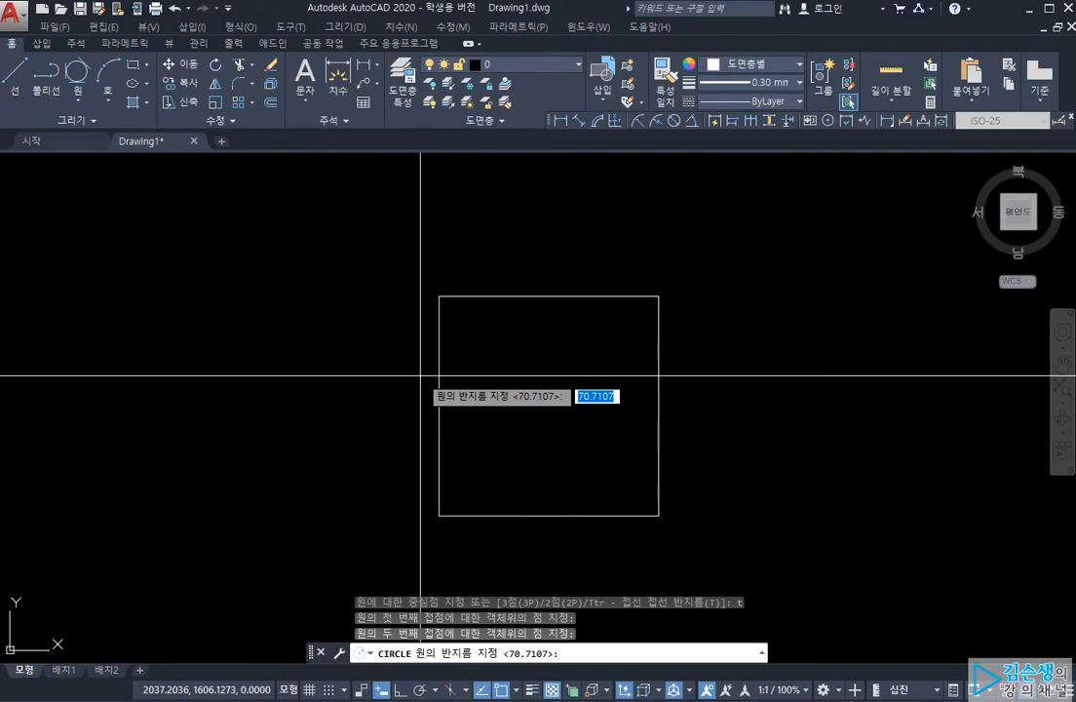
key(Return)
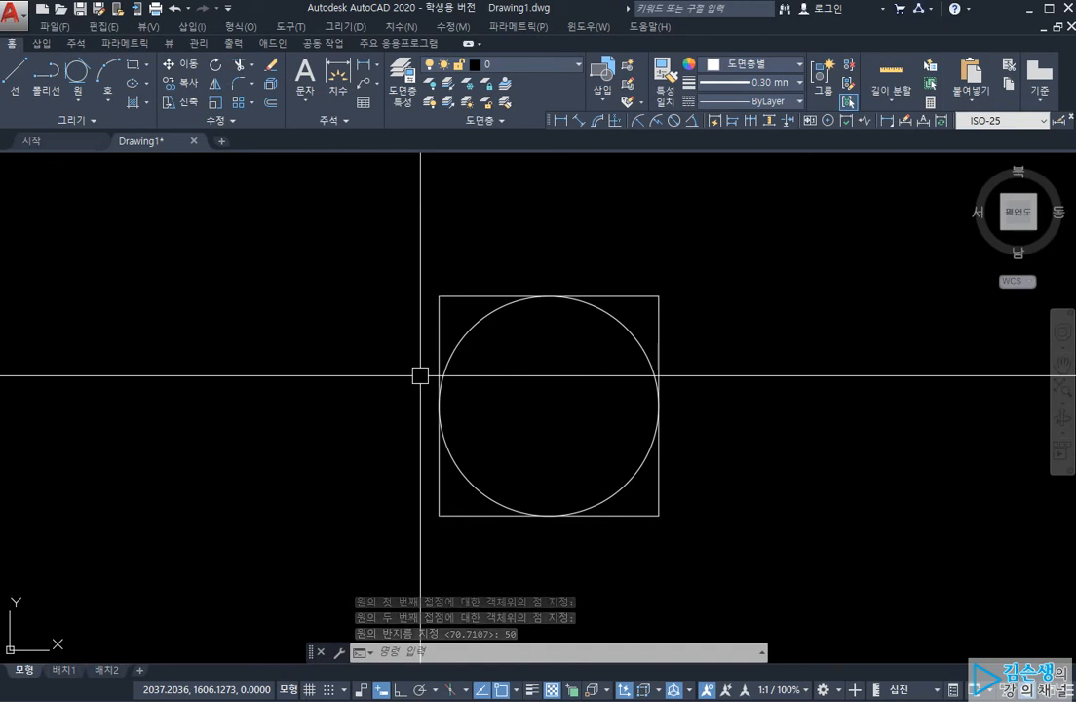
Draw an L-shaped pair of lines beside the square with ortho on: one vertical, one horizontal running right from its lower end.
middle_drag(531, 453, 401, 423)
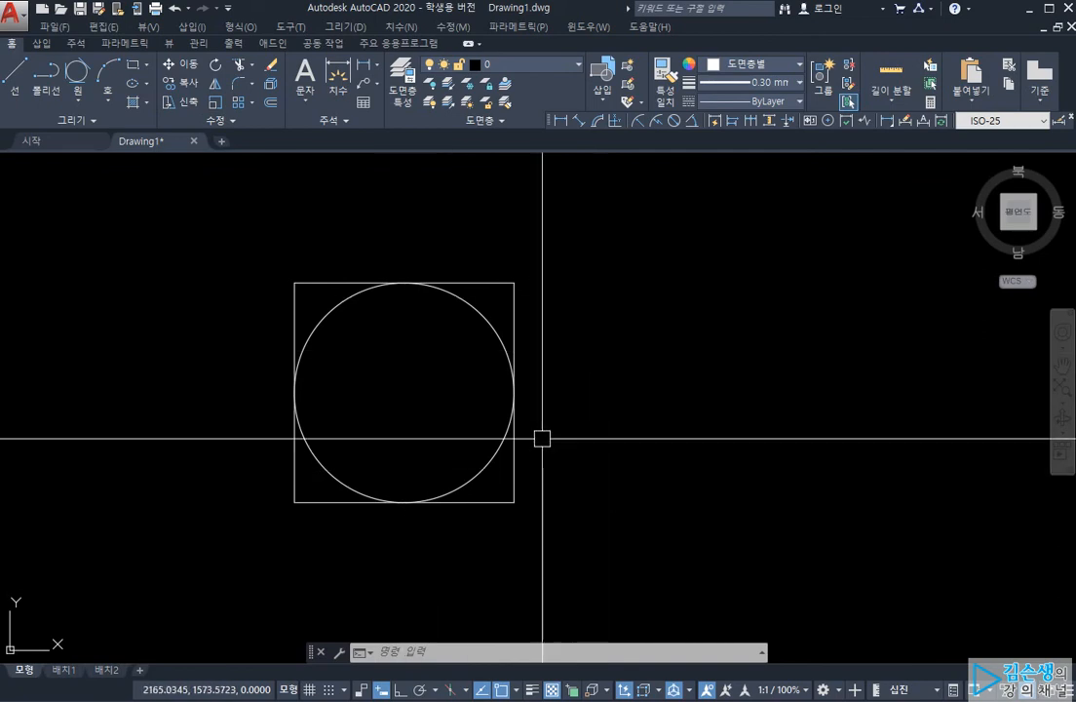
middle_drag(610, 480, 553, 456)
text(l)
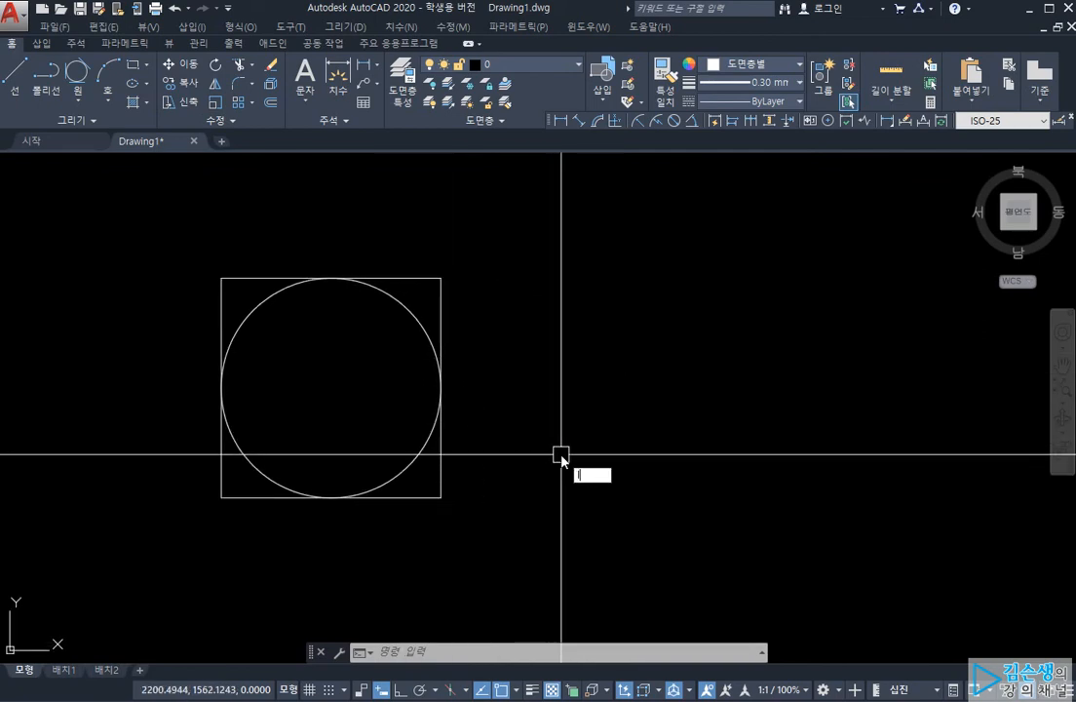
key(Return)
click(558, 273)
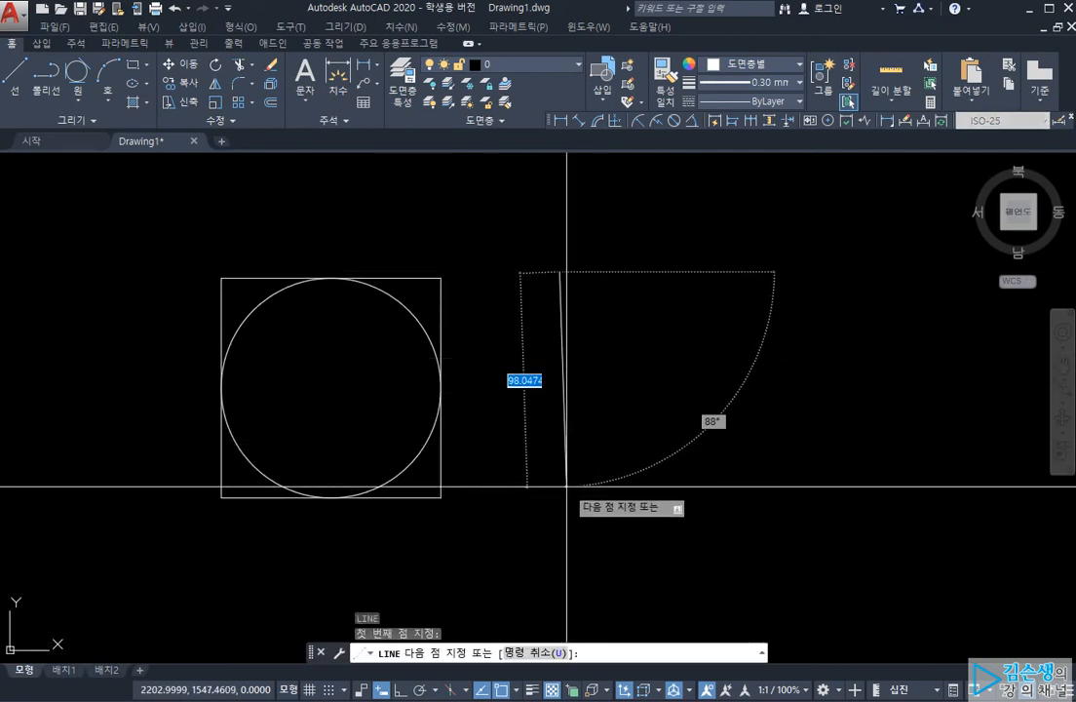
key(F8)
click(615, 483)
click(786, 483)
key(Escape)
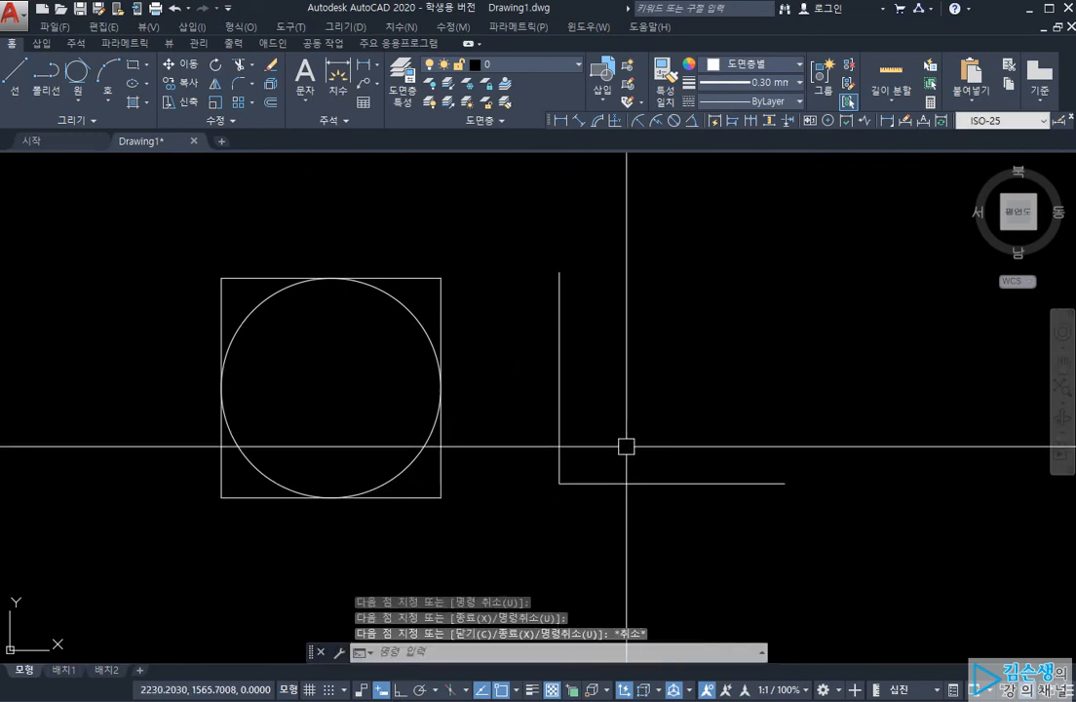
Draw a Ttr circle tangent to the L's vertical and horizontal lines with radius 2000.
text(c)
key(Return)
text(t)
key(Return)
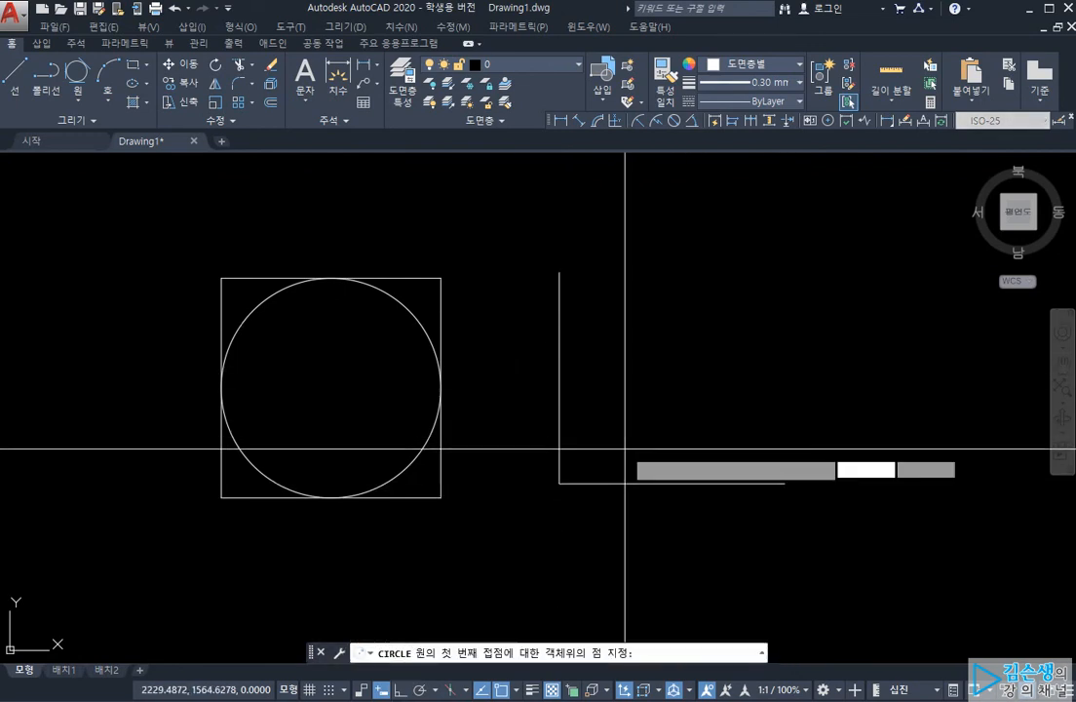
click(560, 320)
click(726, 481)
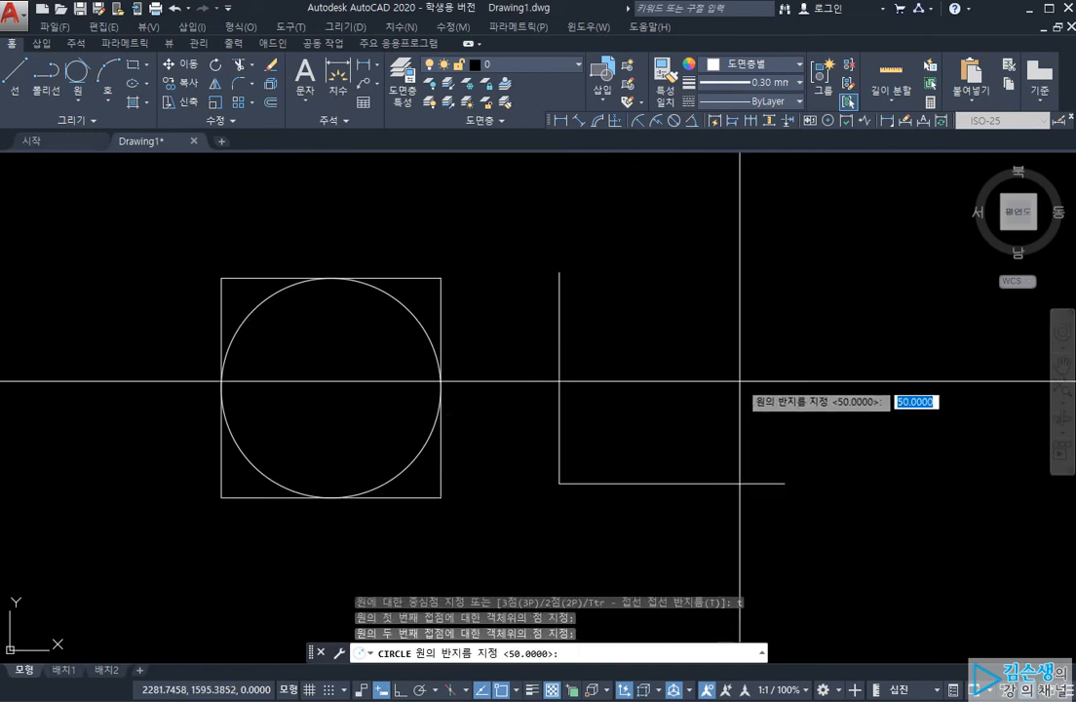
text(2000)
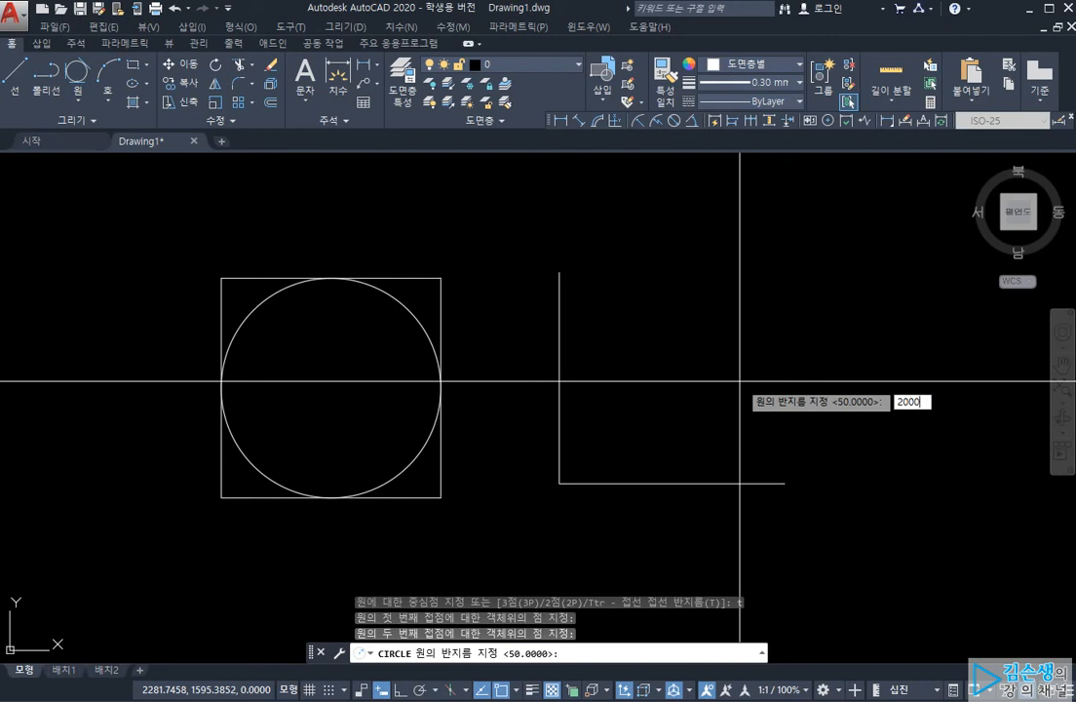
key(Return)
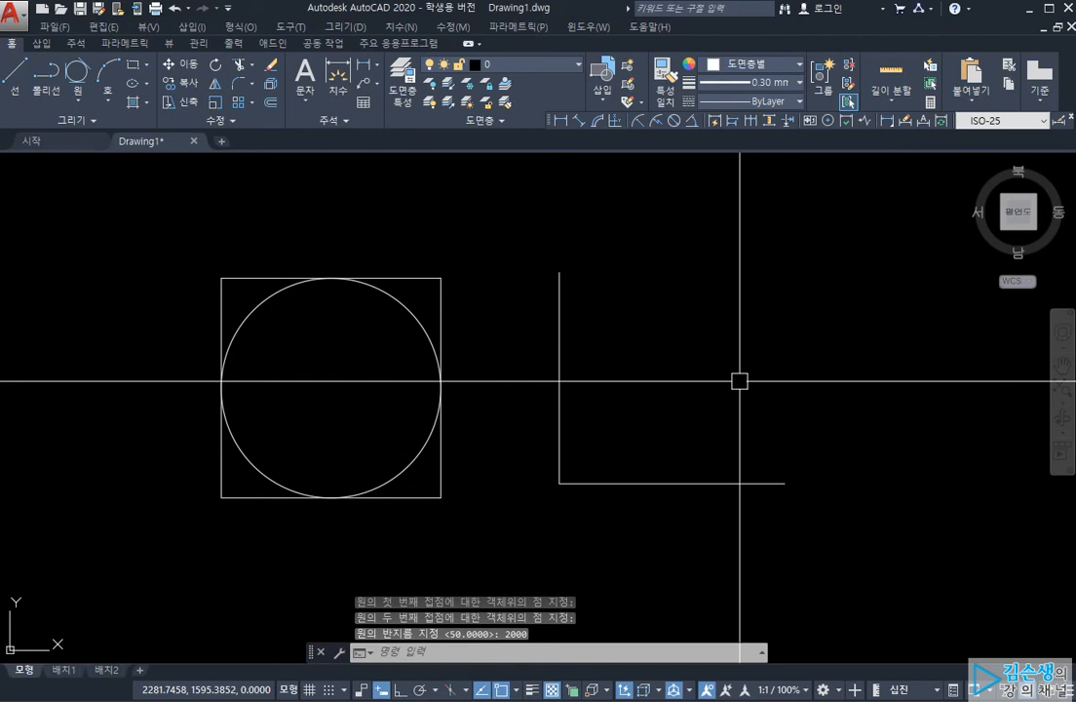
Delete the radius 2000 circle tangent to the L-shaped lines.
scroll(740, 380, down, 8)
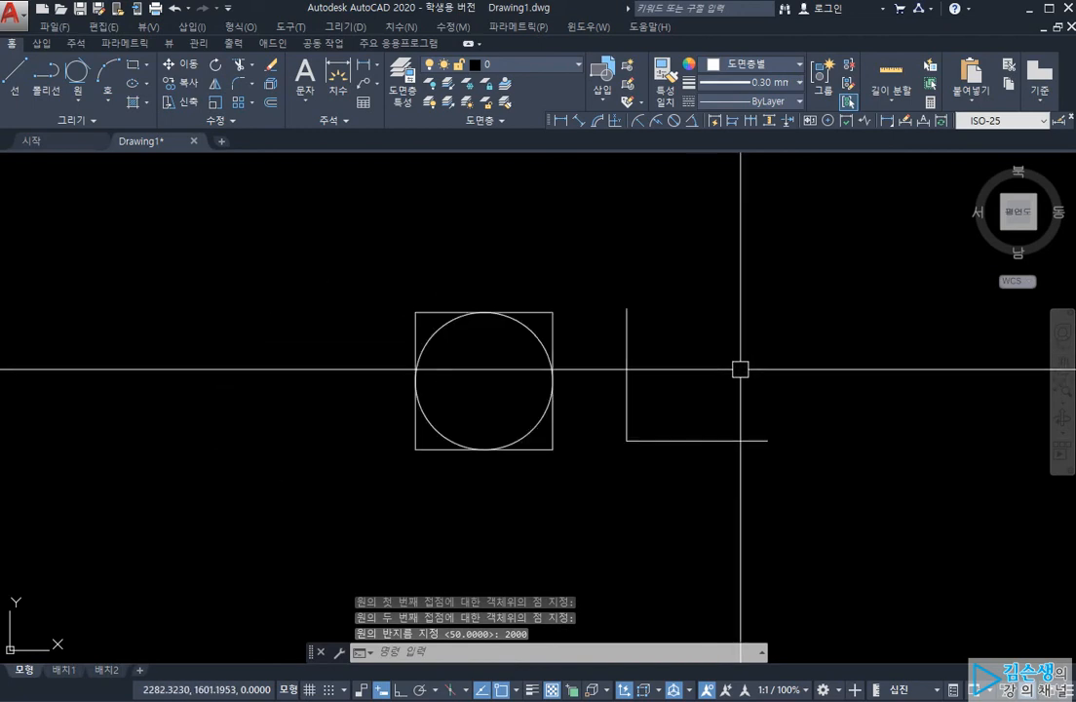
scroll(762, 355, up, 3)
click(752, 356)
click(717, 364)
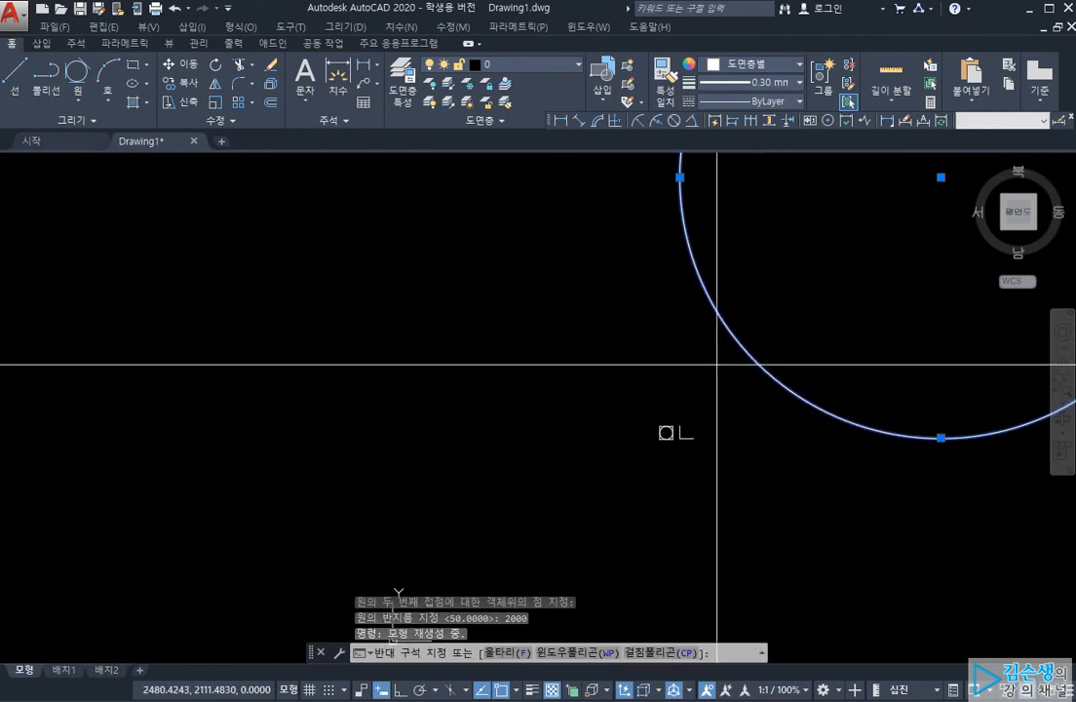
click(719, 412)
scroll(702, 405, up, 6)
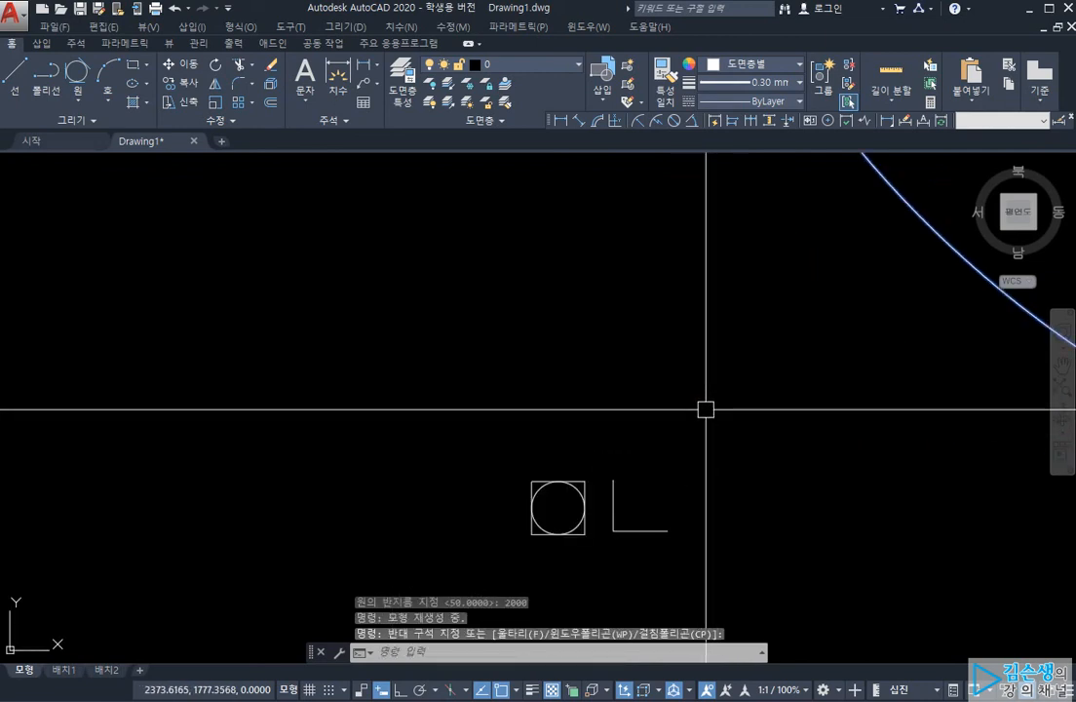
key(Delete)
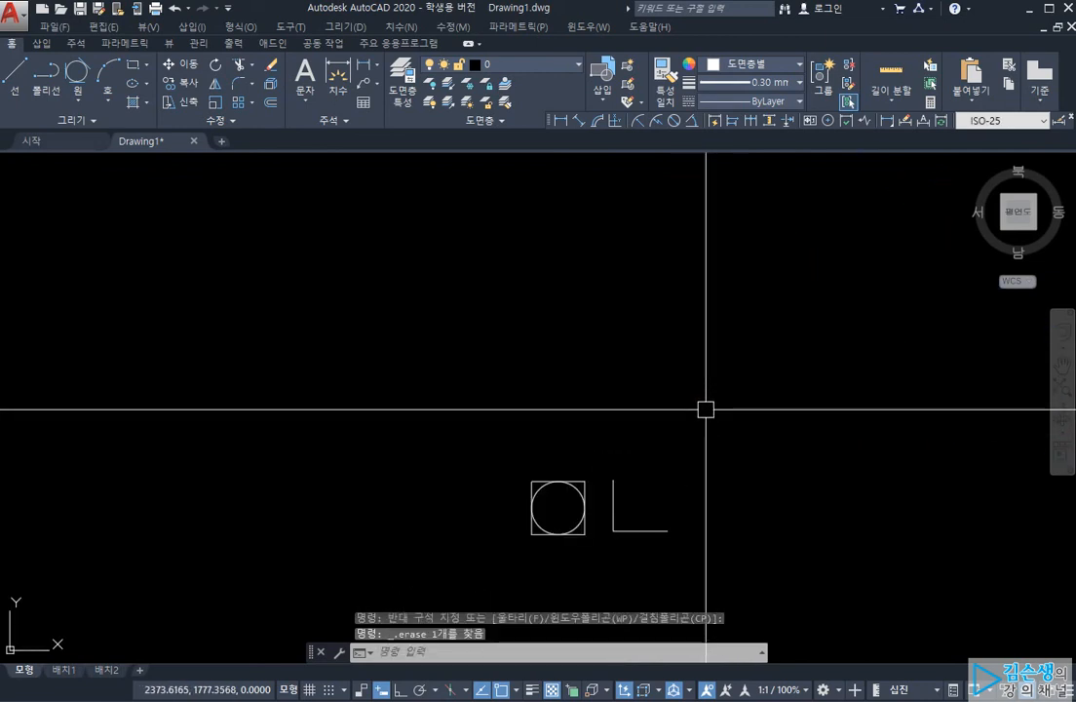
Erase the square, its inscribed circle and the L-shaped lines.
scroll(653, 492, down, 2)
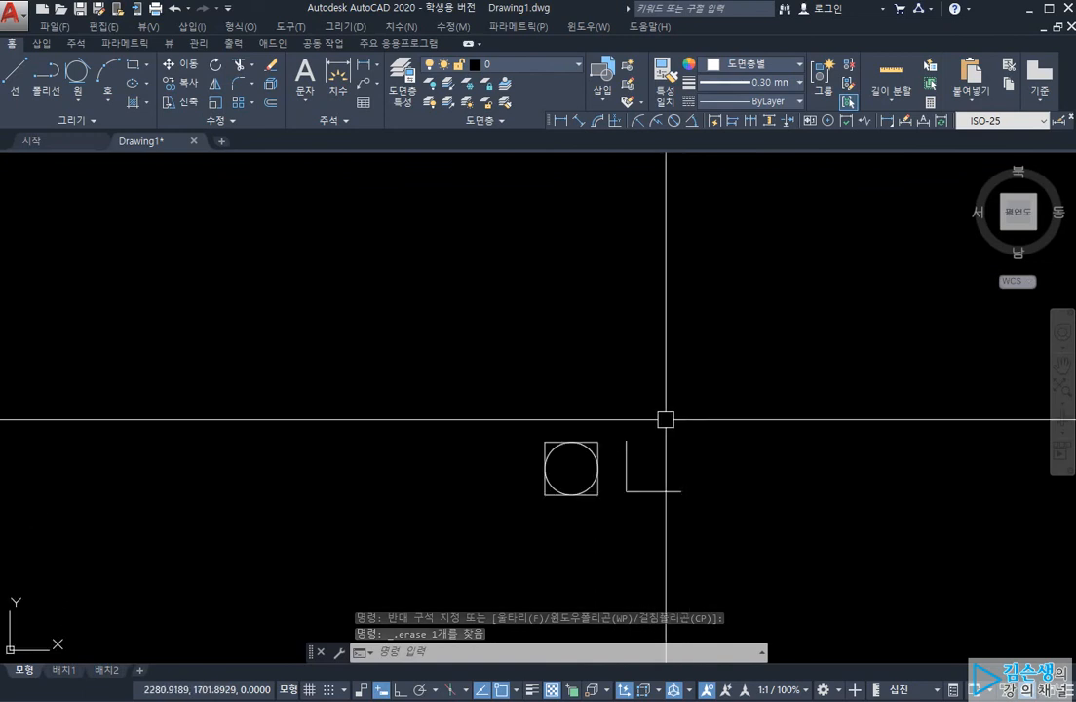
scroll(644, 449, up, 3)
mouse_move(645, 449)
middle_down()
mouse_move(611, 420)
mouse_move(650, 315)
middle_up()
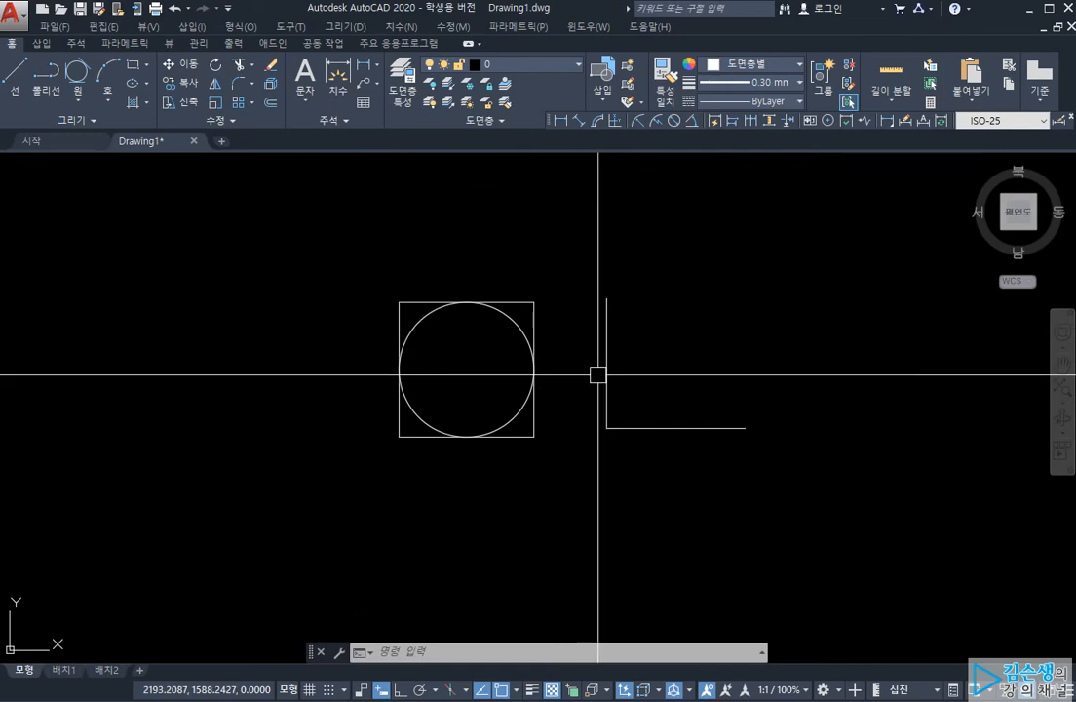
click(357, 235)
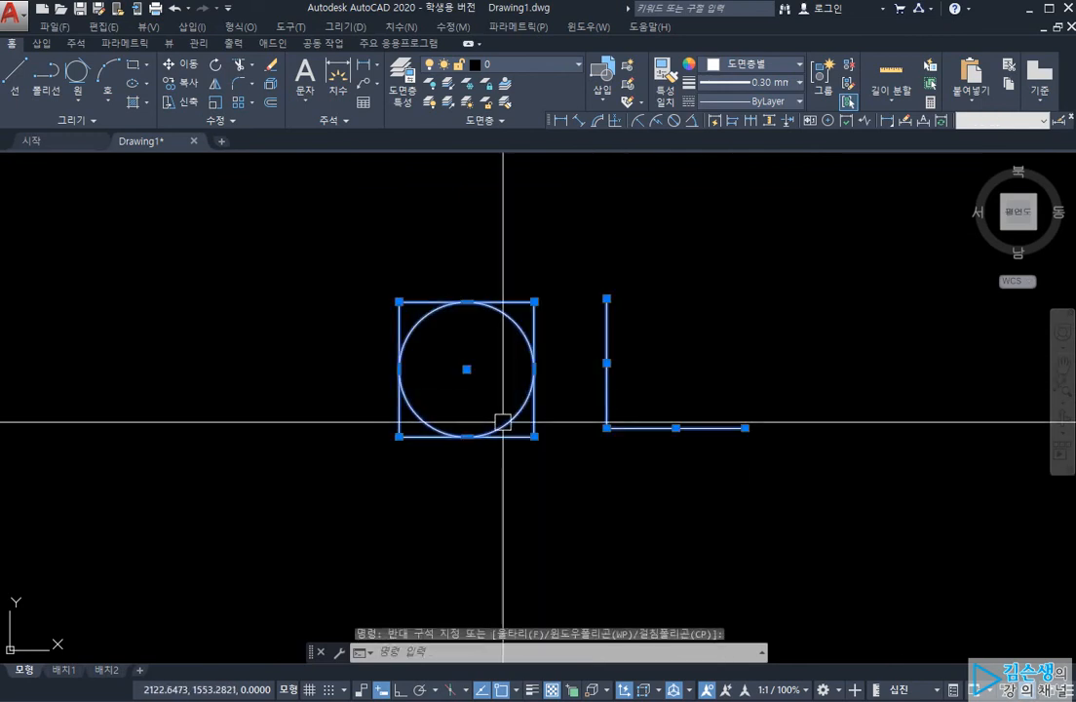
key(Delete)
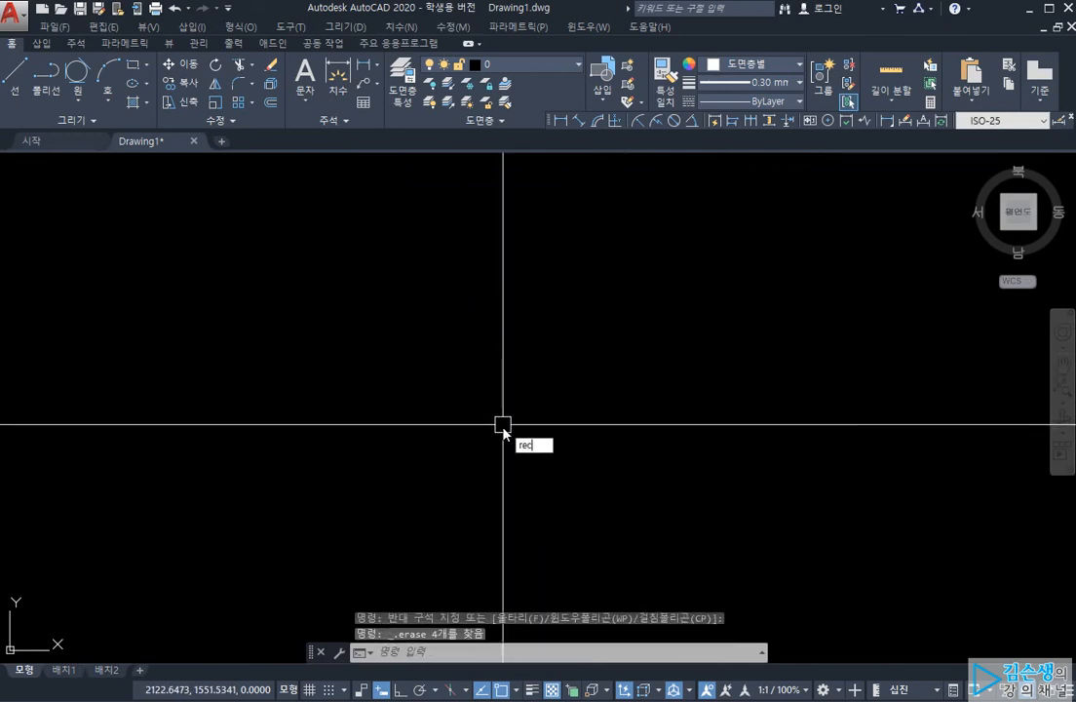
text(rec)
key(Return)
click(451, 467)
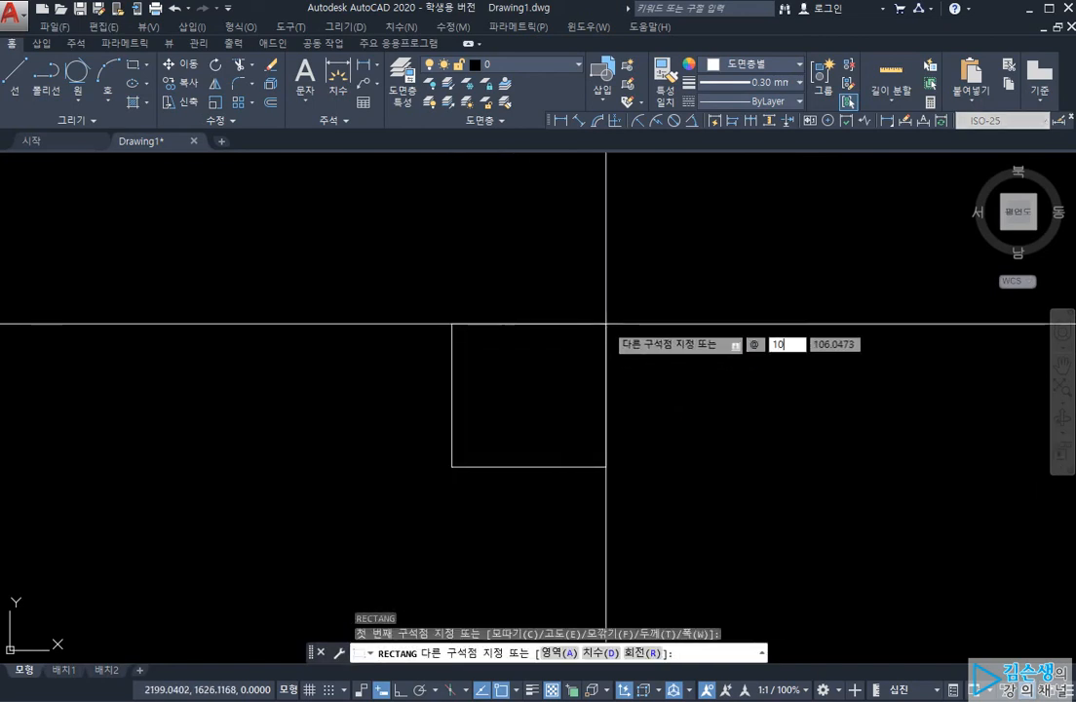
key(Return)
Draw a horizontal line joining the midpoints of the square's left and right edges.
middle_drag(605, 322, 652, 305)
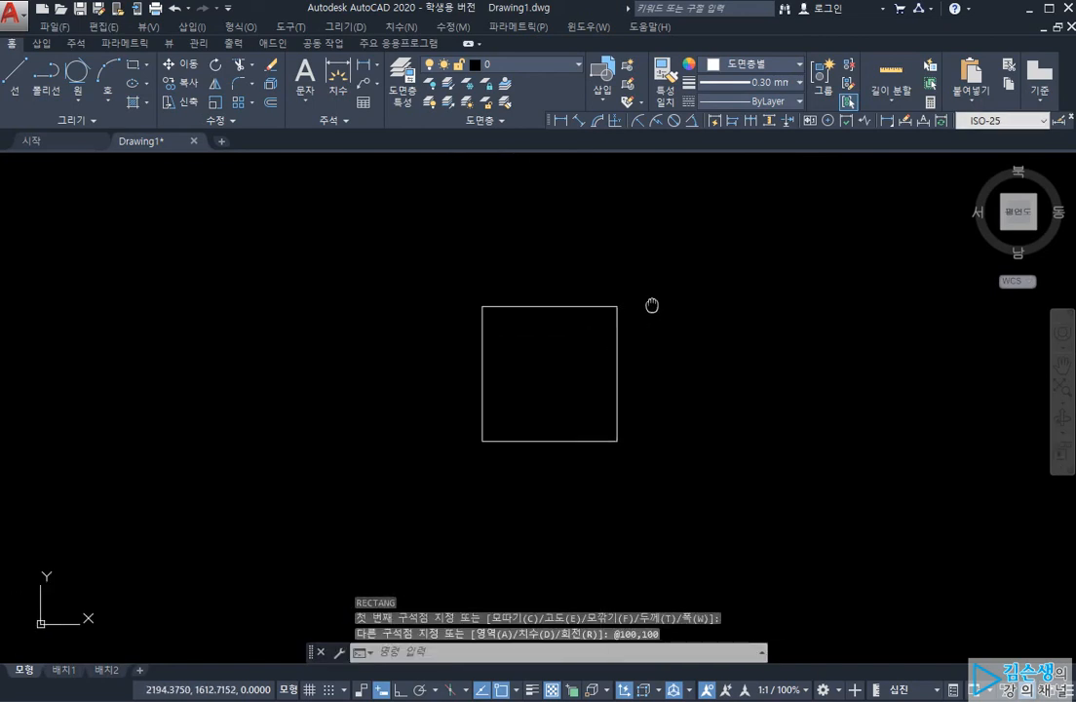
scroll(633, 315, up, 4)
middle_drag(640, 357, 625, 338)
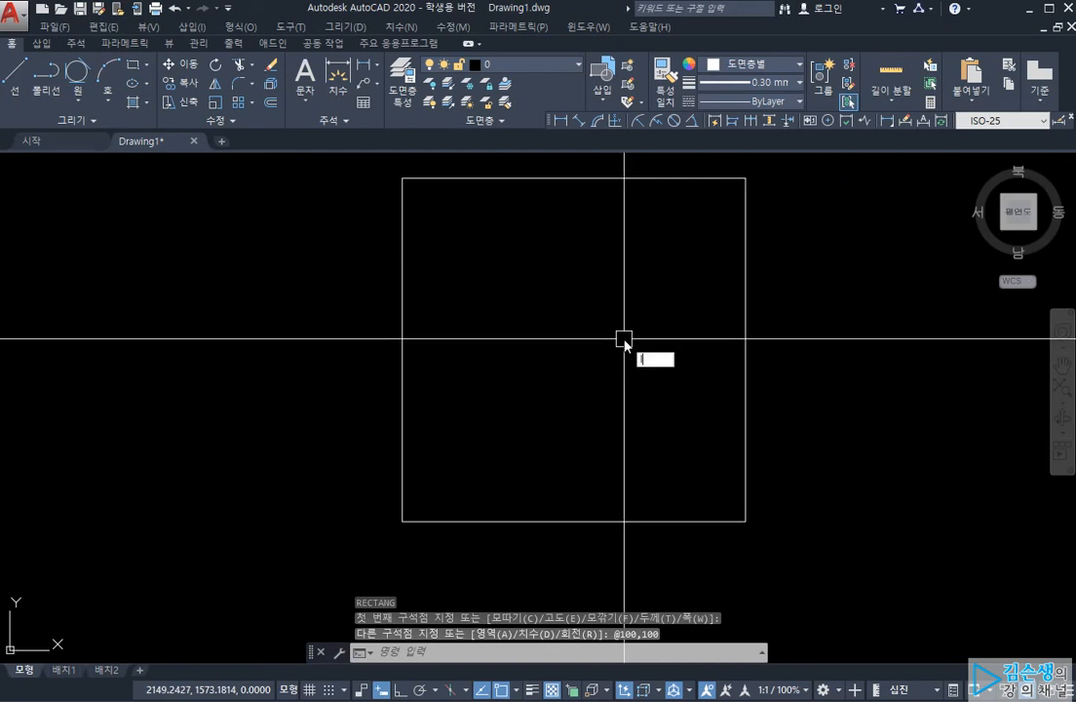
text(l)
key(Return)
click(402, 351)
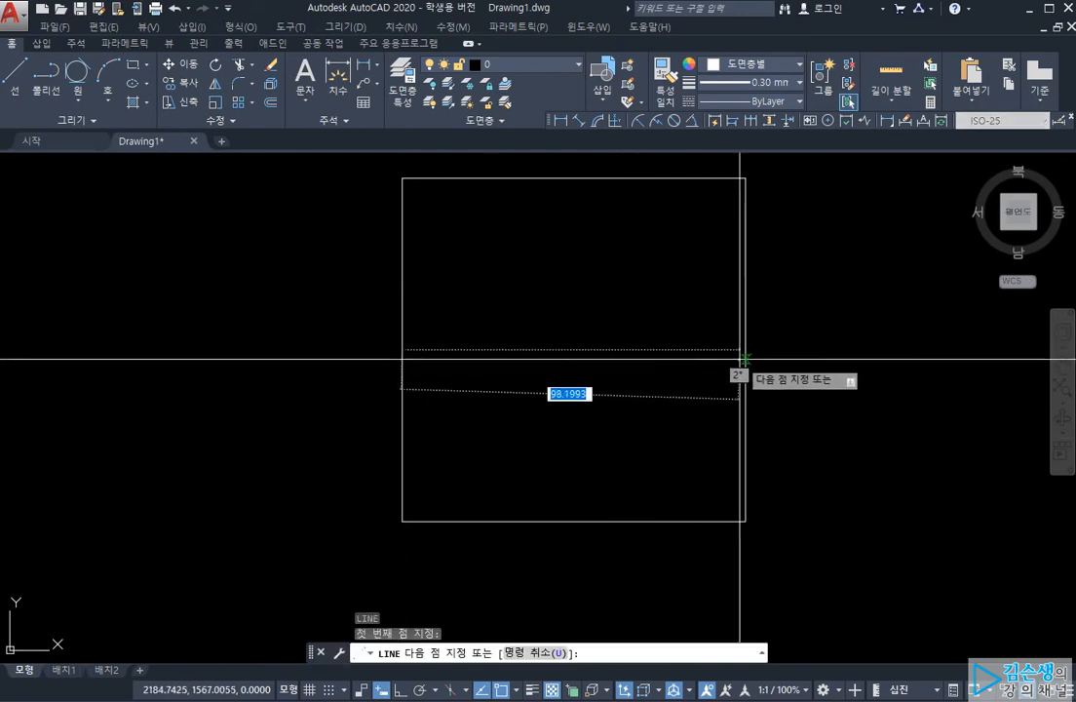
click(743, 356)
key(ctrl+z)
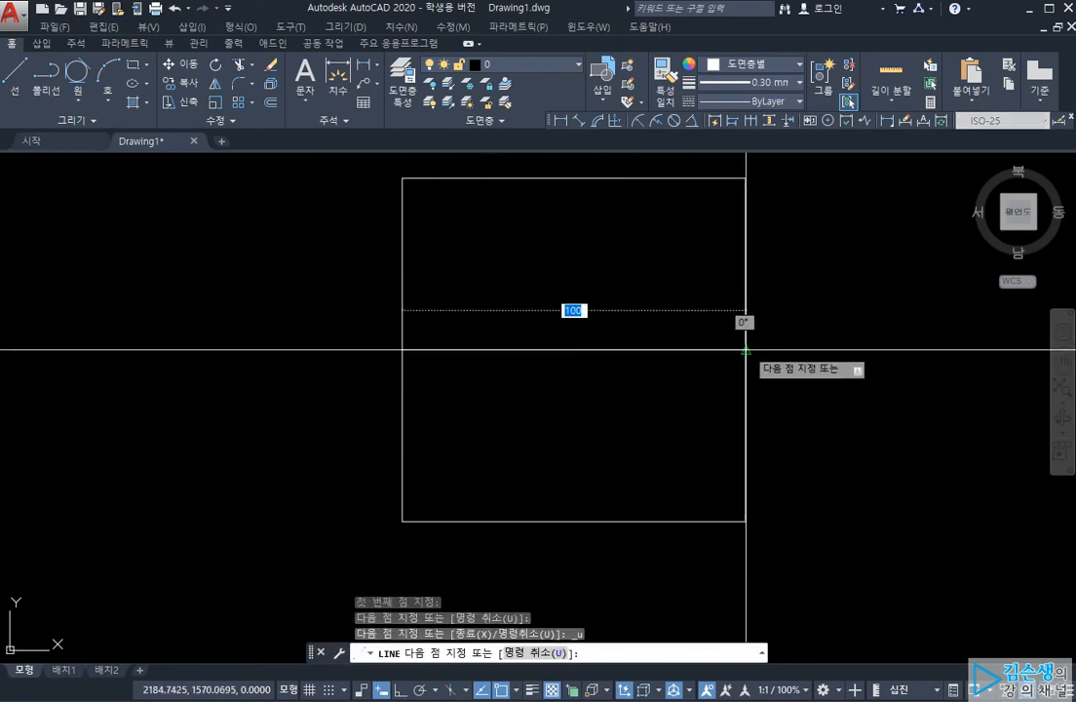
click(746, 349)
key(Return)
Draw a vertical line joining the midpoints of the square's upper and lower edges.
key(Return)
click(574, 177)
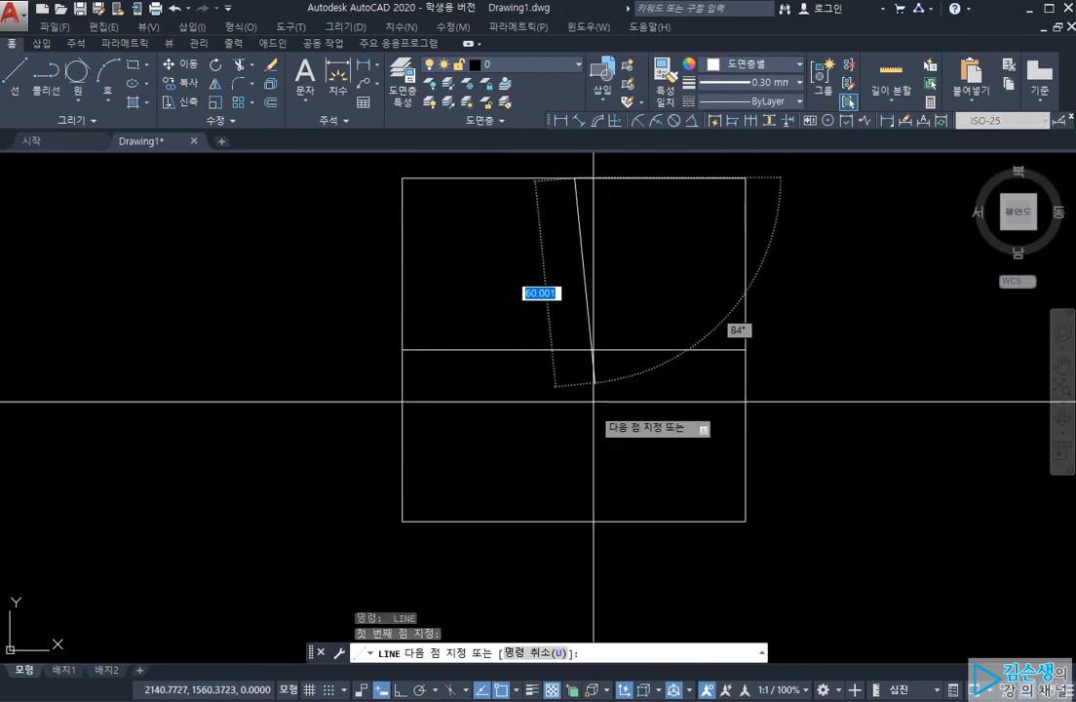
click(576, 521)
key(Return)
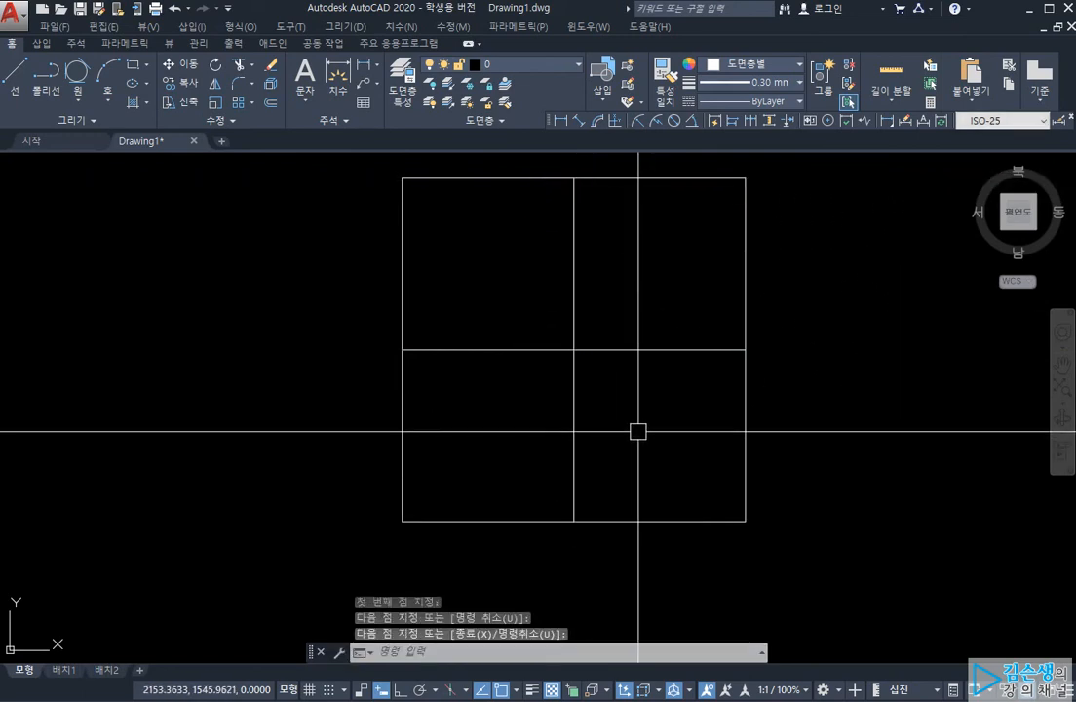
Draw a circle of radius 5 centred on the square's upper-left corner.
scroll(648, 435, down, 2)
text(c)
key(Return)
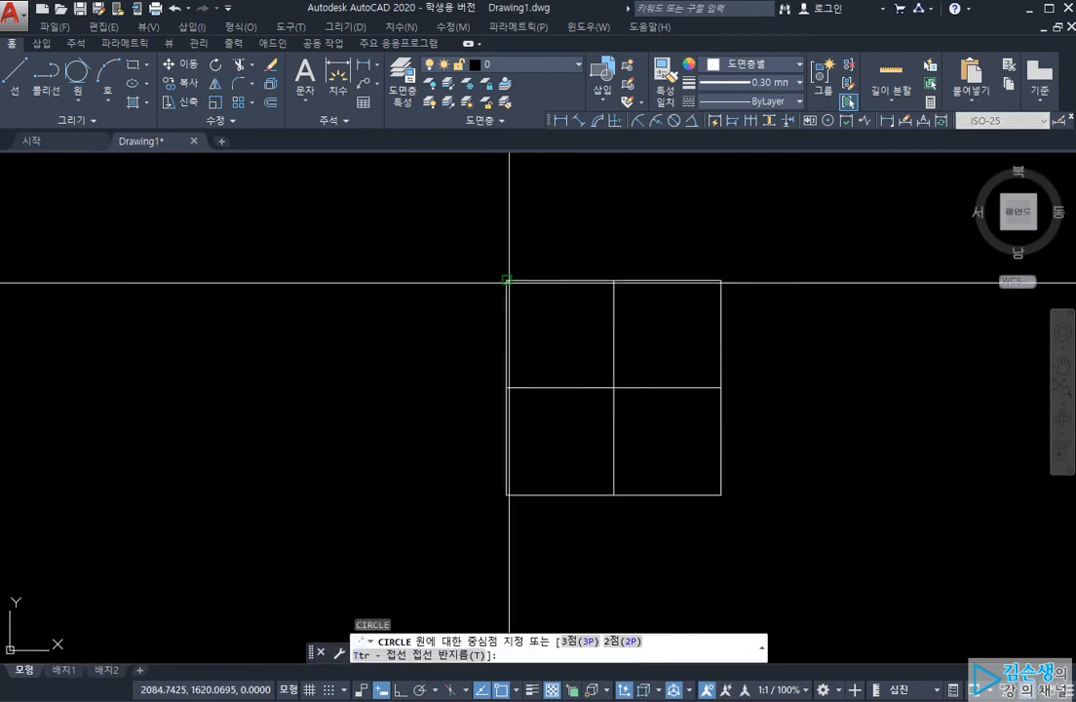
click(507, 280)
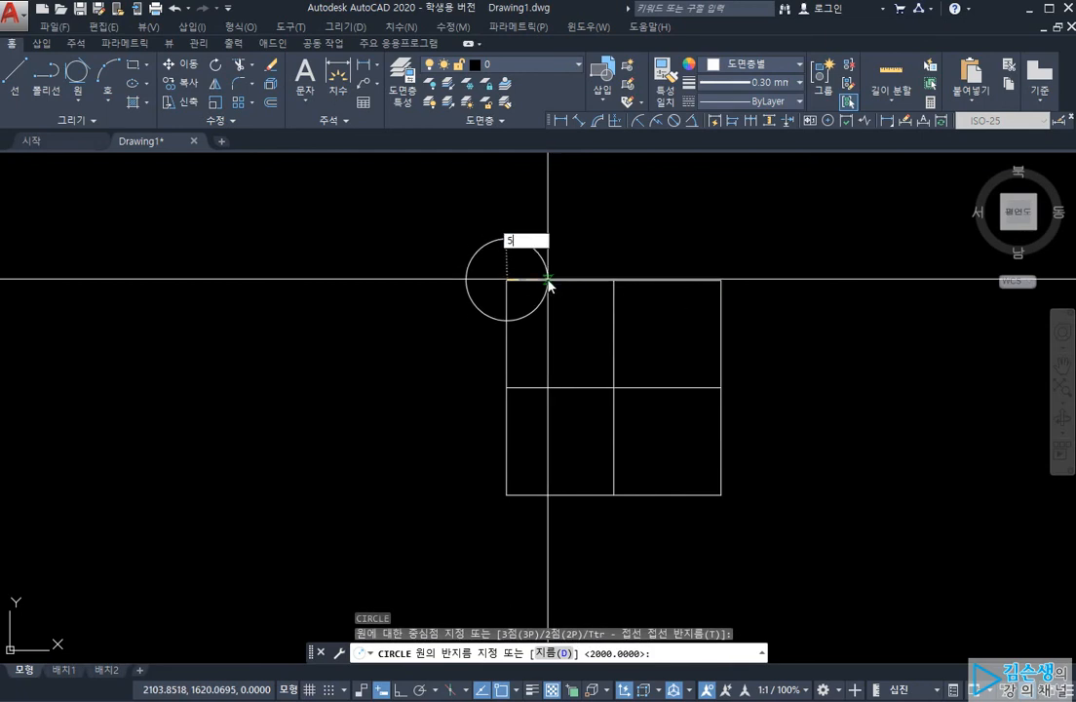
key(Return)
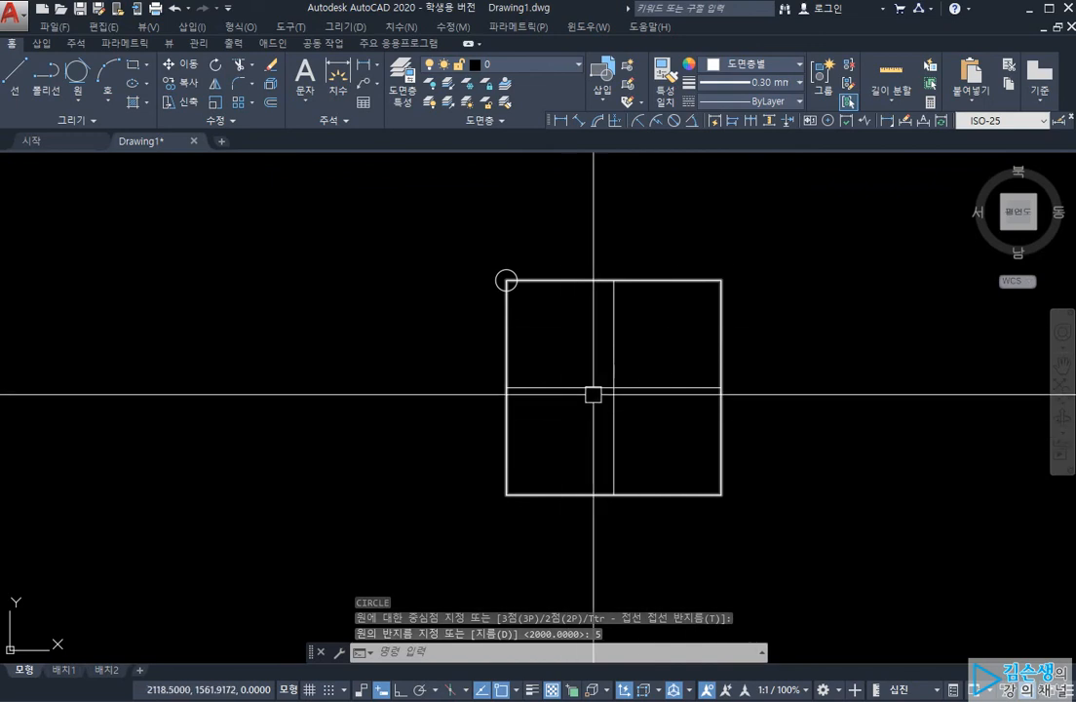
Draw circles of radius 5 centred on the square's upper-right and lower-right corners.
text(c)
key(space)
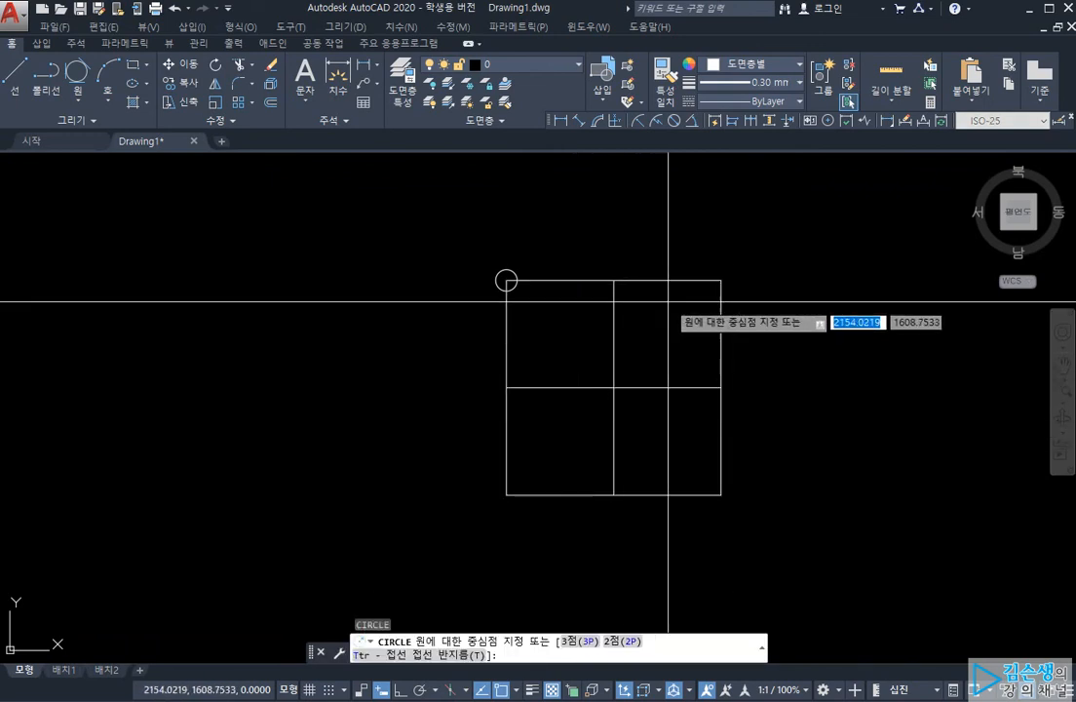
click(722, 280)
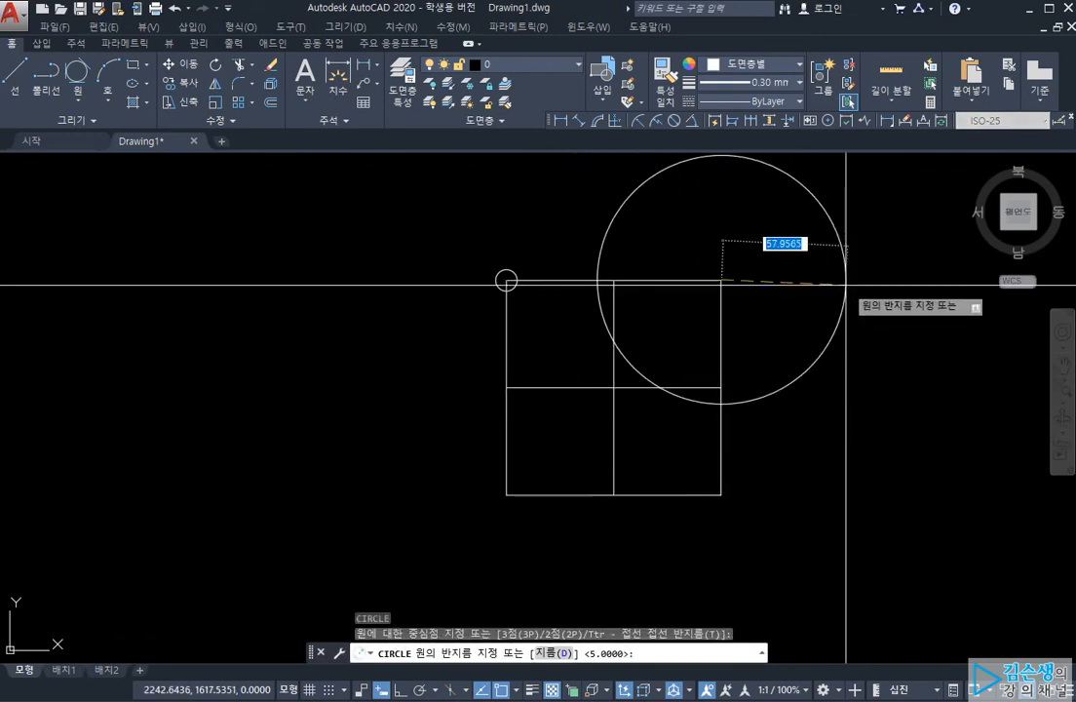
key(space)
key(space)
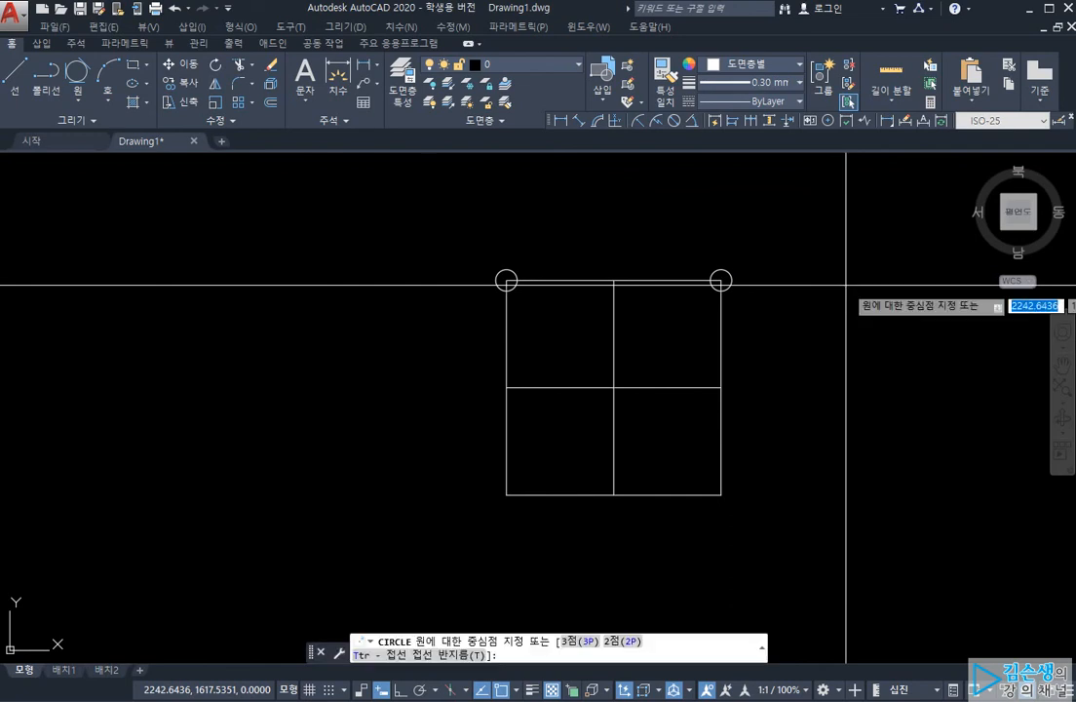
click(721, 494)
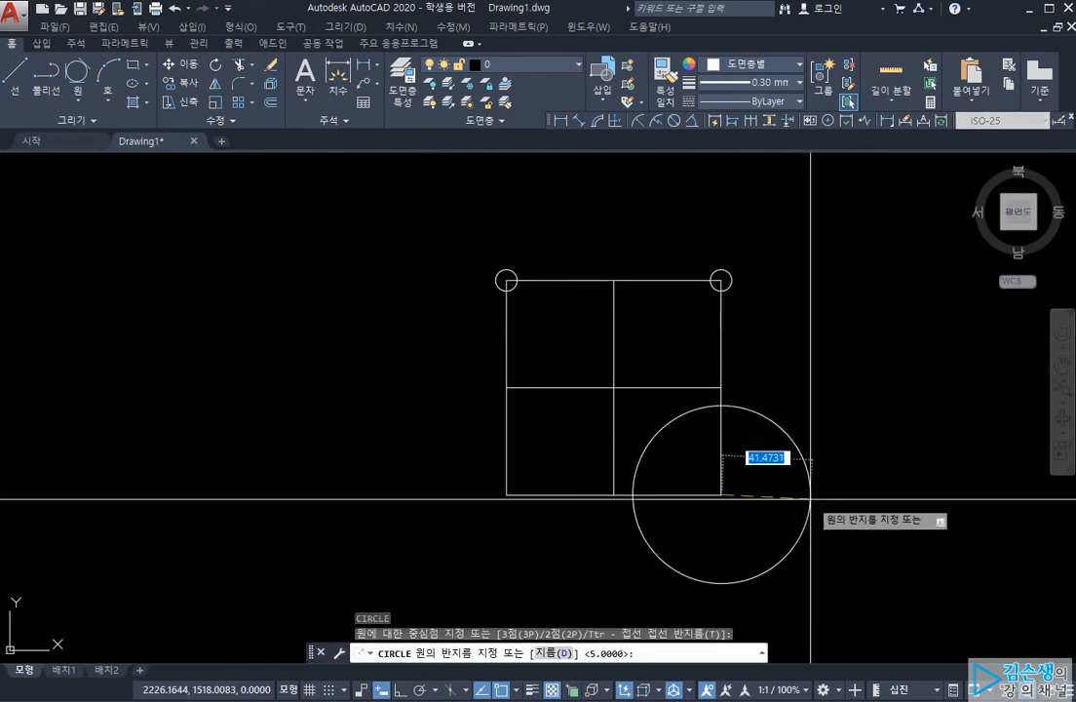
key(space)
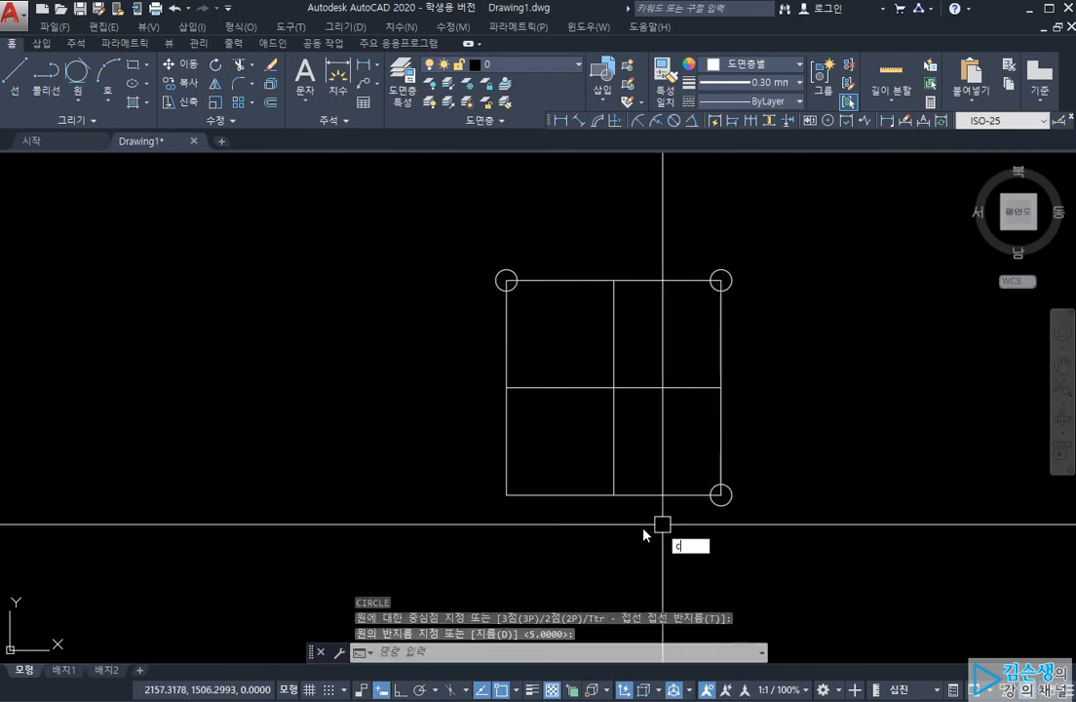
Draw a circle of radius 5 centred on the midpoint of the square's lower edge.
key(space)
click(614, 495)
key(space)
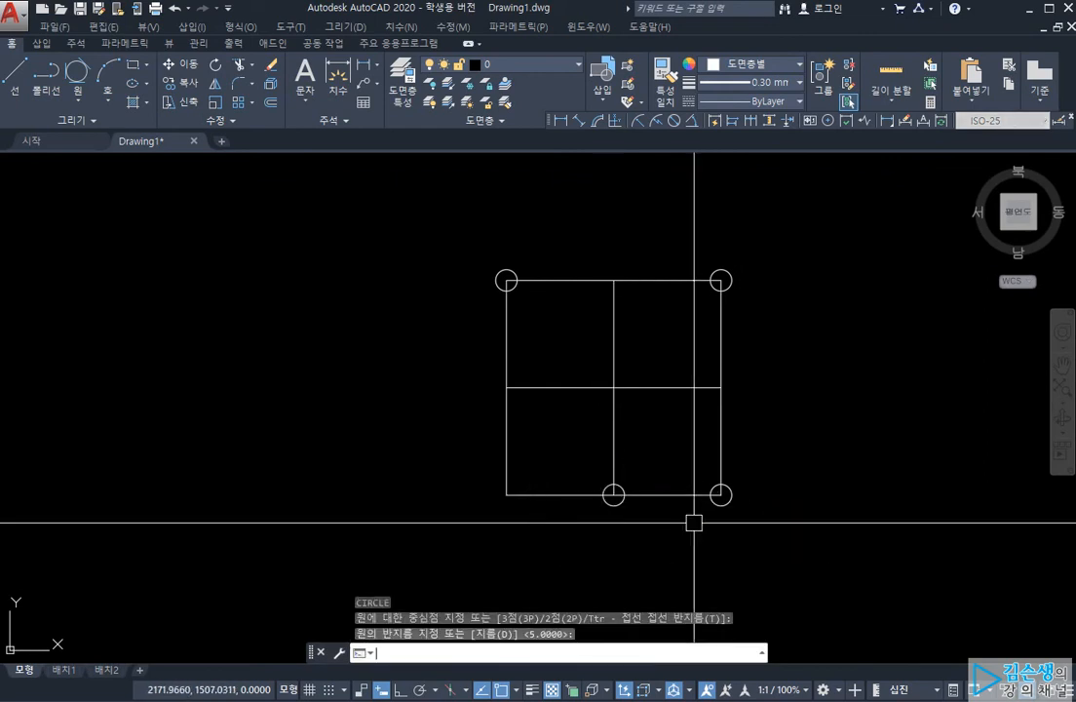
Draw a circle of radius 5 on the square's lower-left corner and delete the circle at the lower edge's midpoint.
key(space)
click(506, 494)
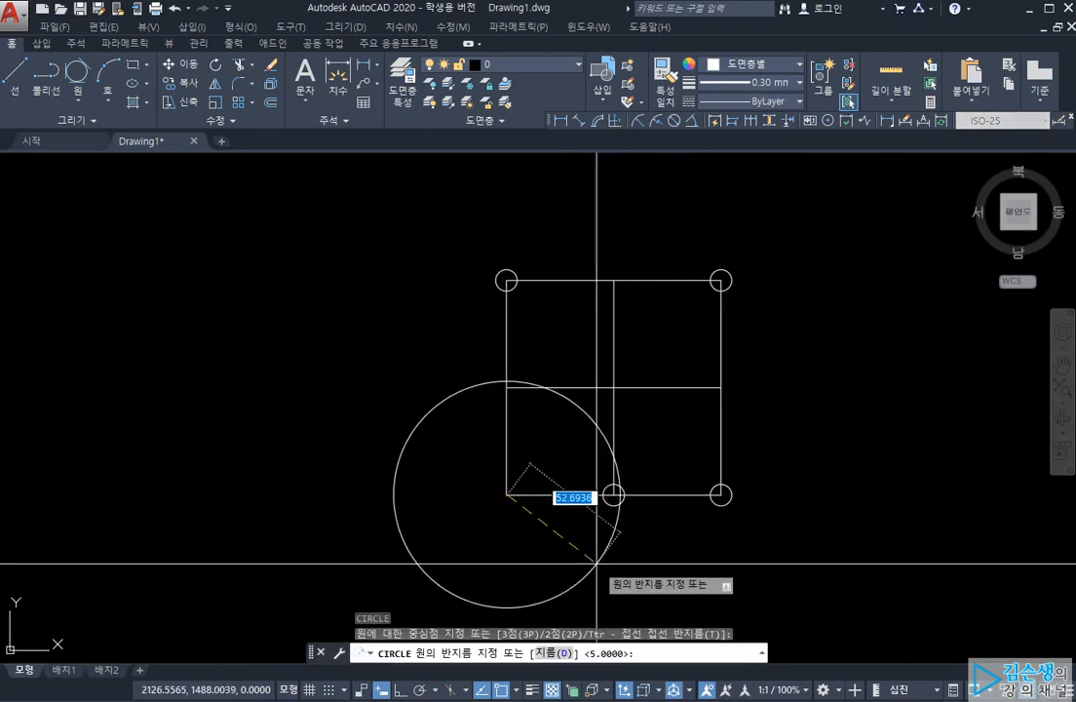
key(space)
click(614, 505)
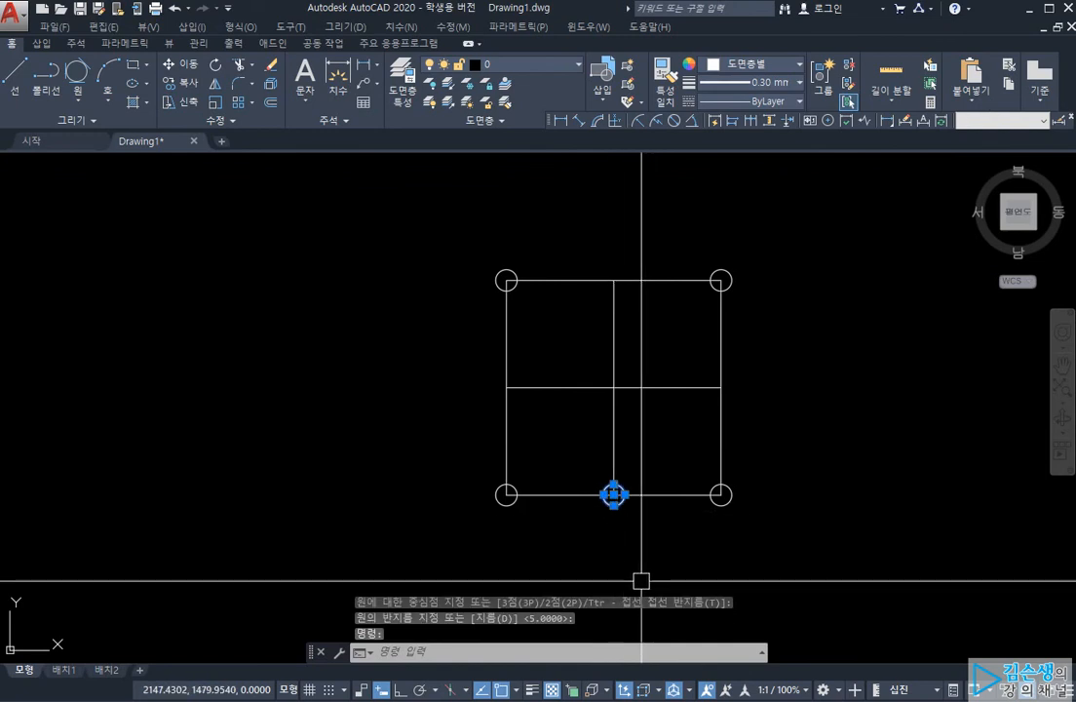
key(Delete)
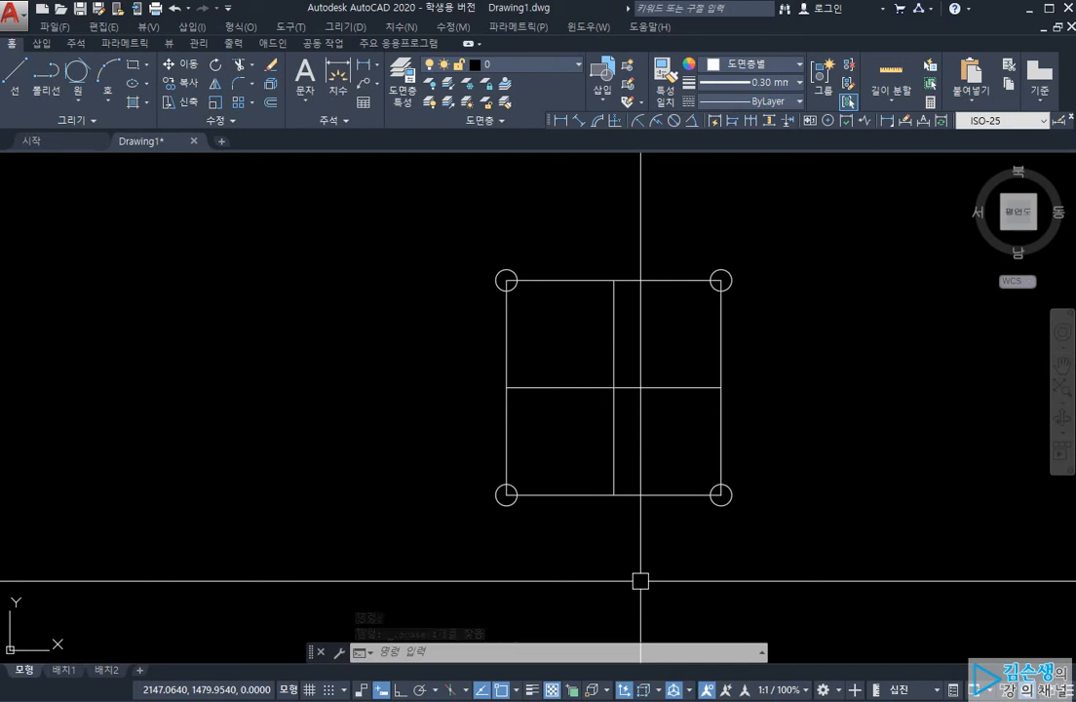
Draw circles of radius 10 centred on the square's upper-left and upper-right corners.
key(space)
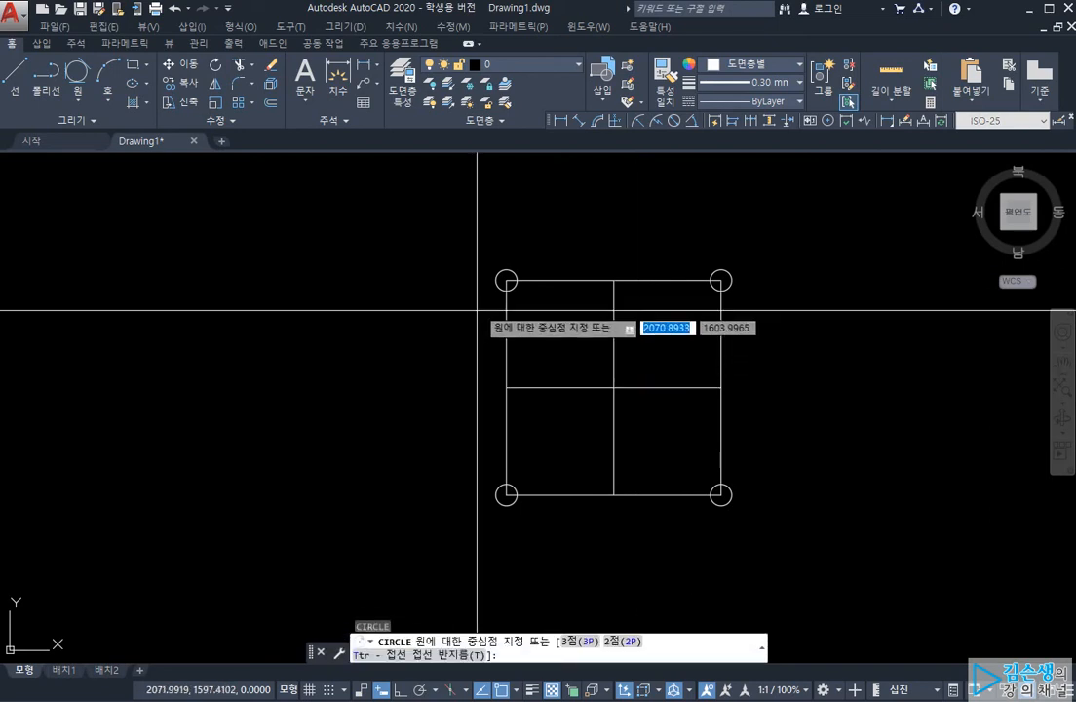
click(506, 280)
text(1)
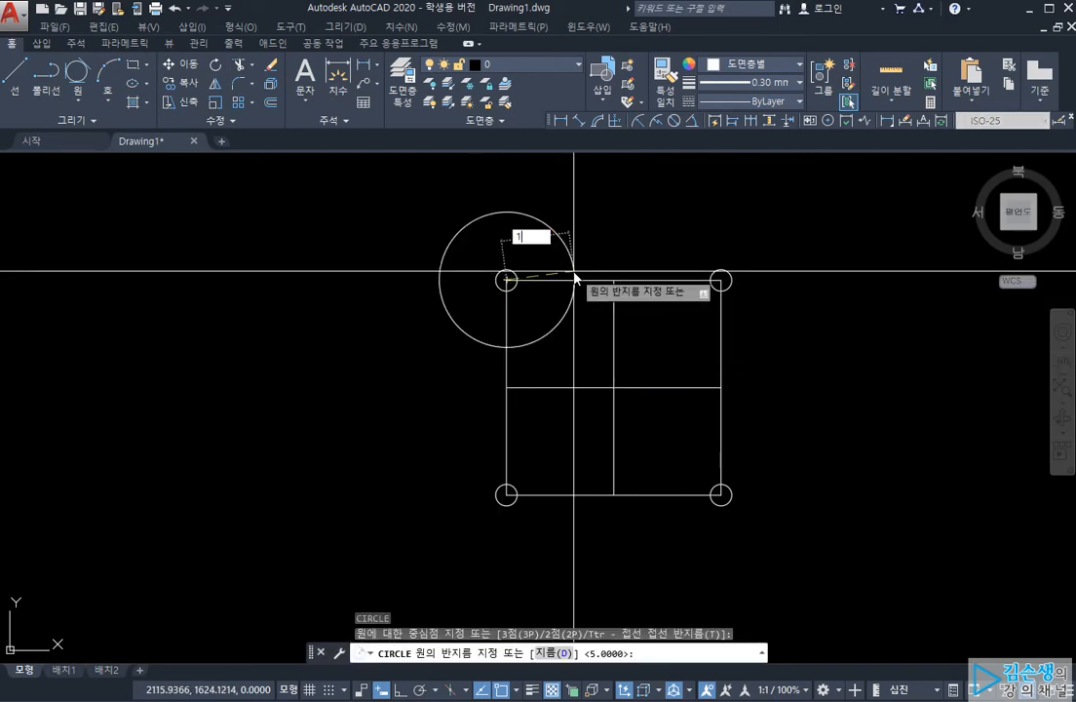
text(0)
key(Return)
key(space)
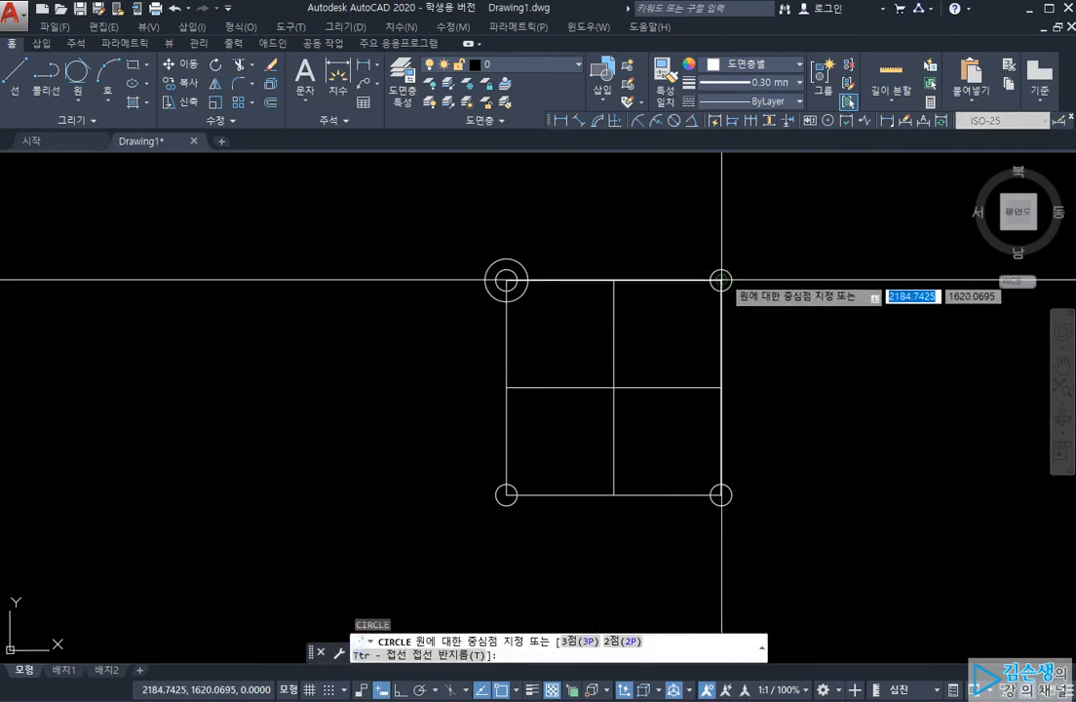
click(720, 280)
key(space)
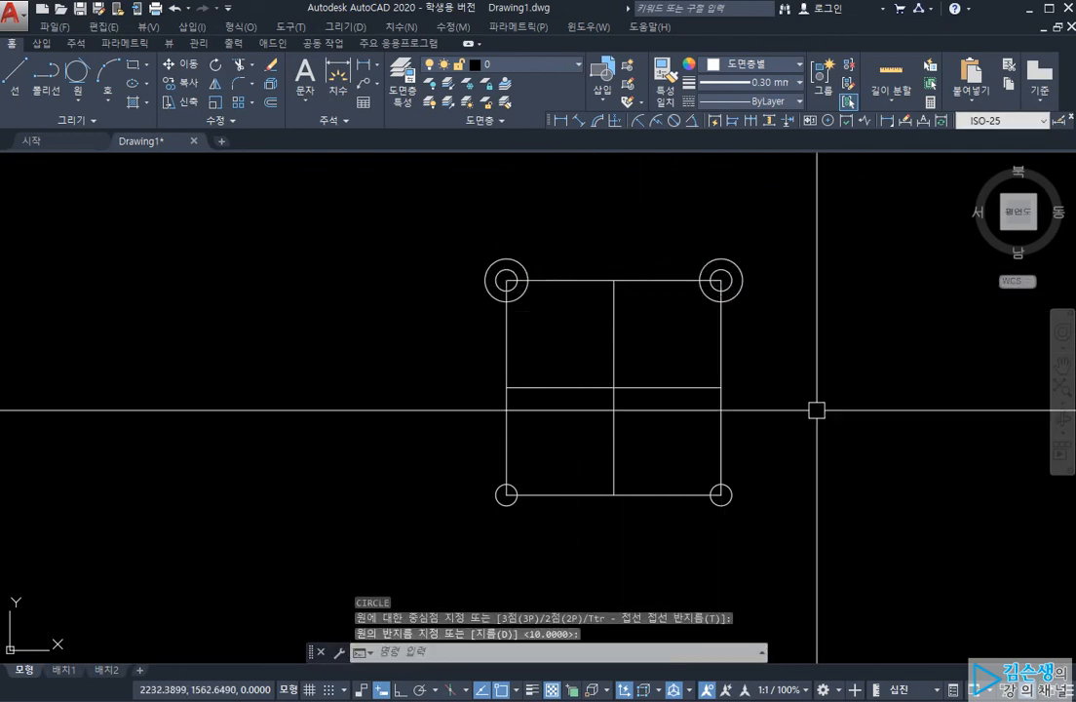
Draw circles of radius 10 centred on the square's lower-right and lower-left corners.
key(space)
click(720, 494)
key(space)
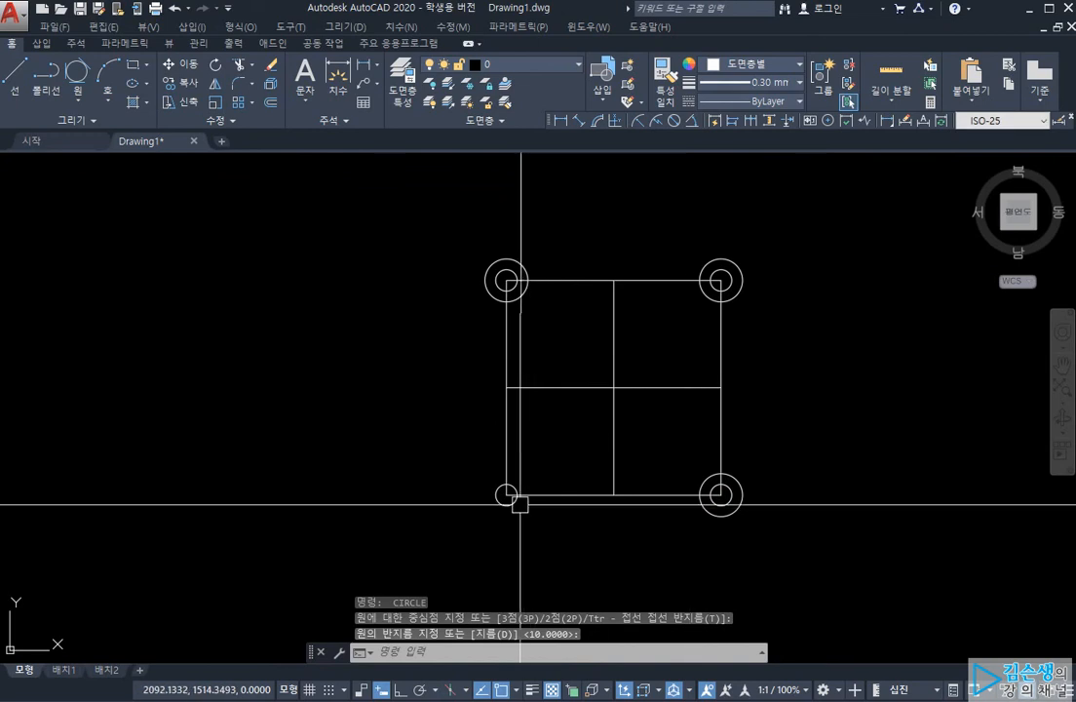
key(space)
click(506, 494)
key(space)
scroll(641, 387, up, 2)
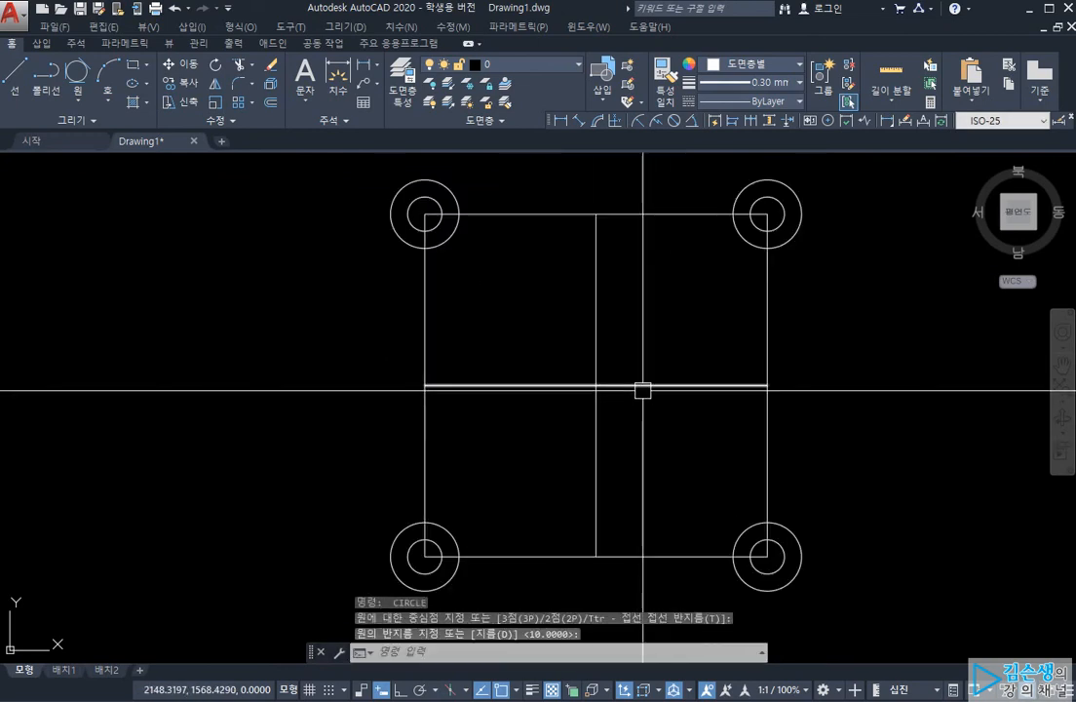
middle_drag(641, 387, 649, 368)
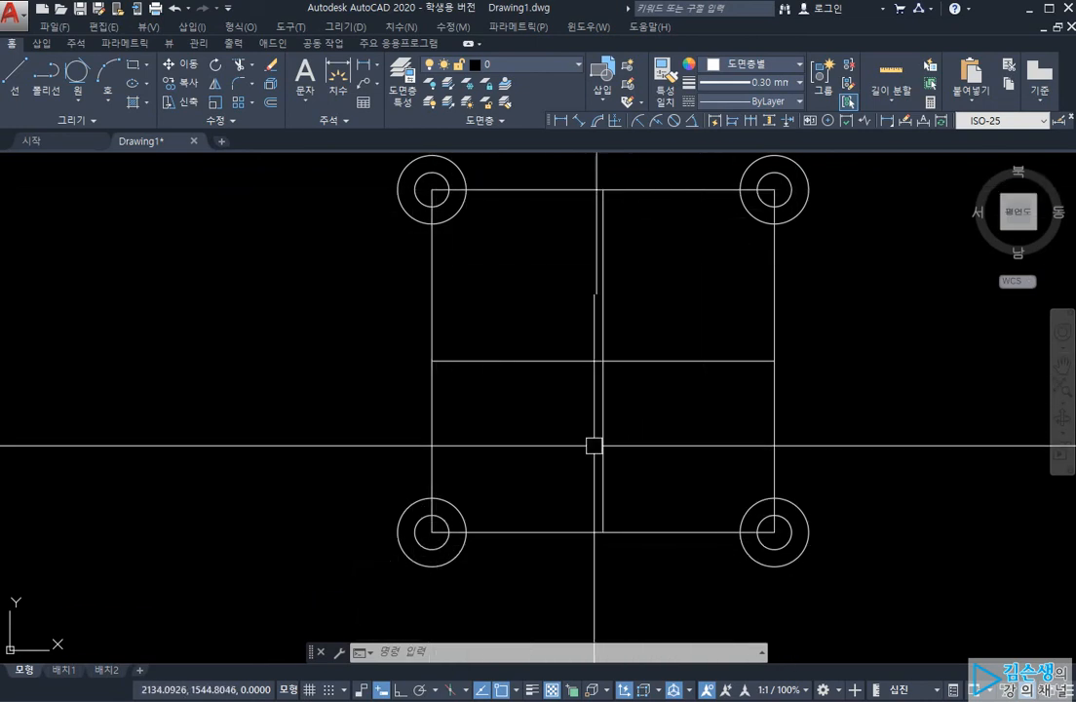
text(c)
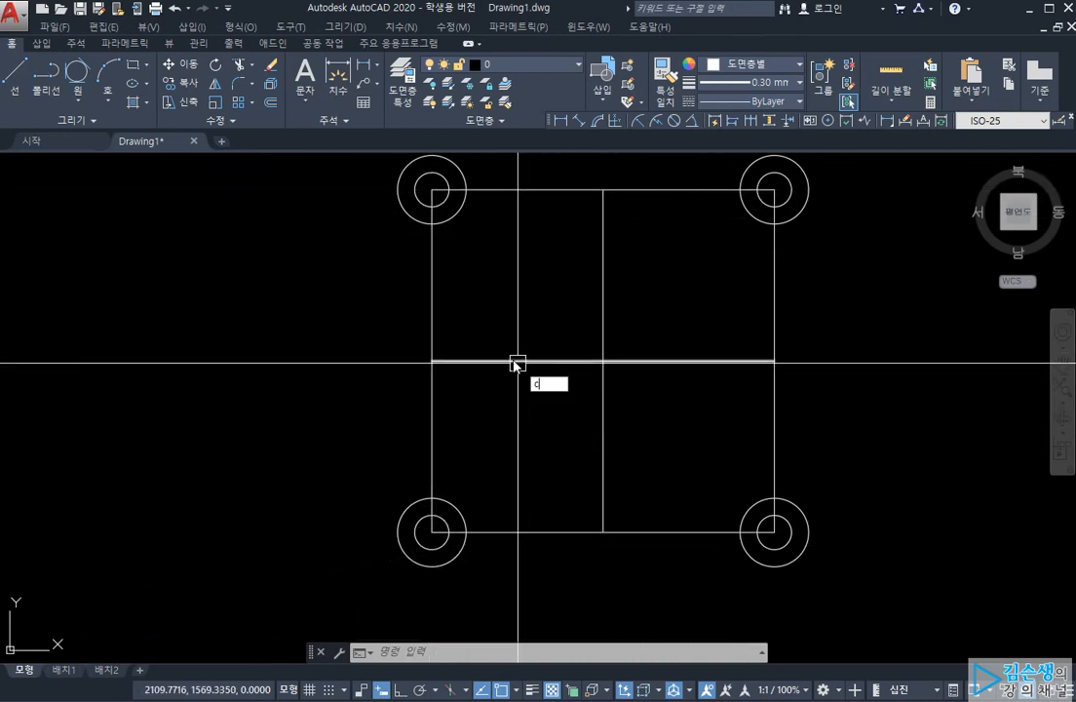
key(Return)
text(2p)
key(Return)
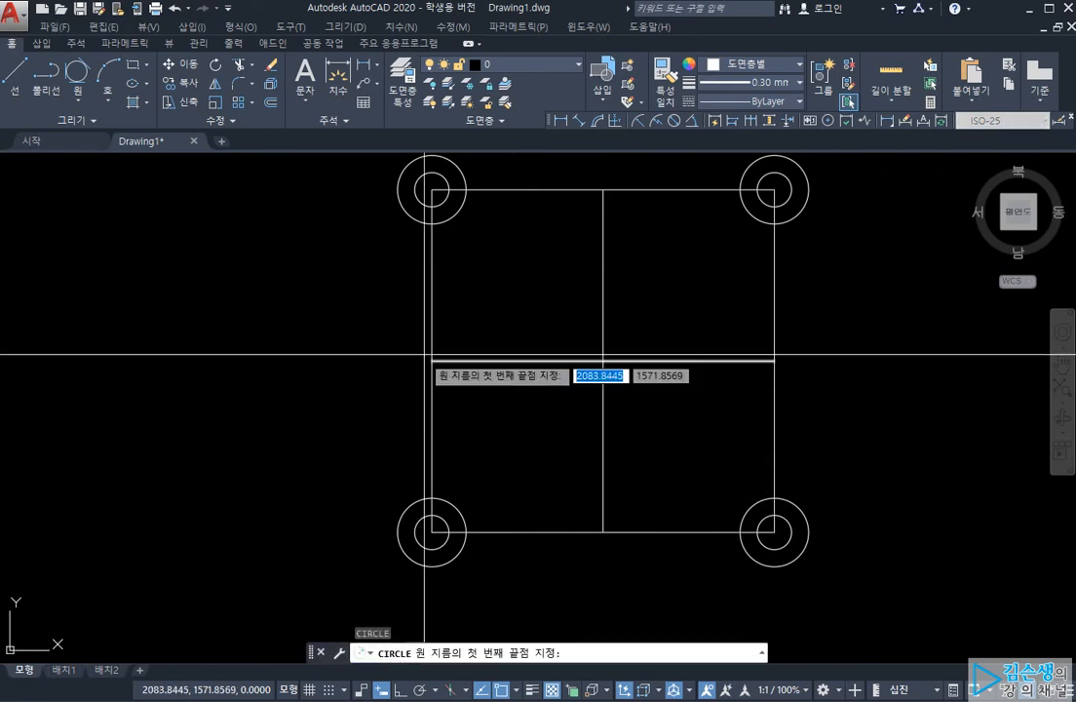
click(431, 361)
key(Escape)
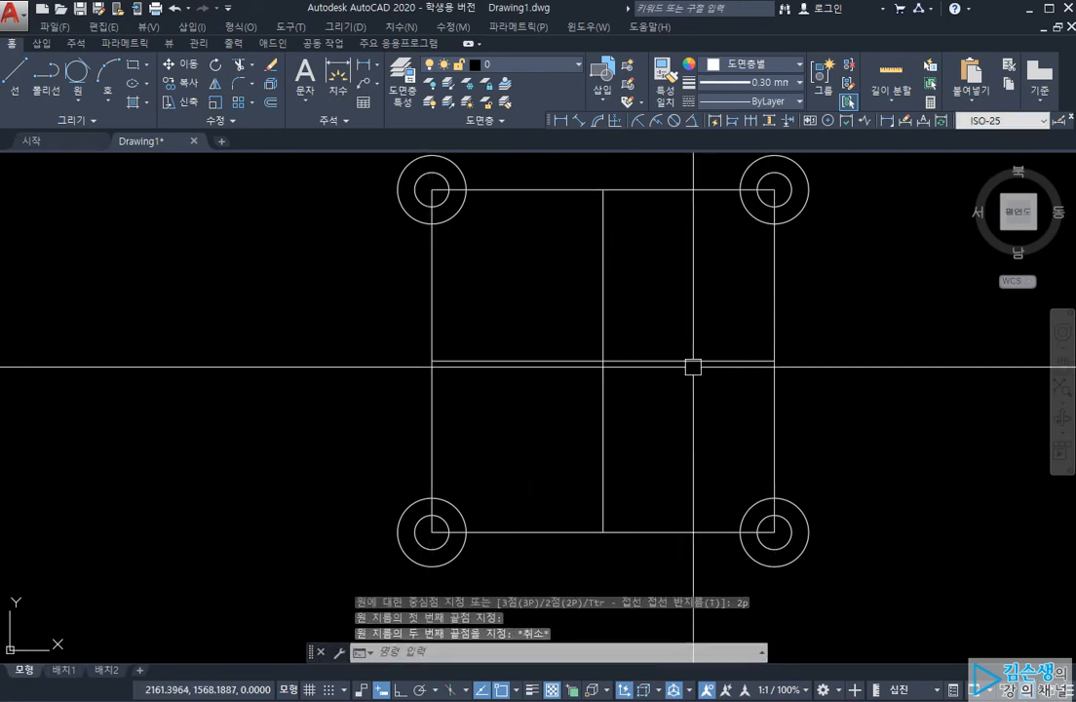
text(c)
key(Return)
text(3p)
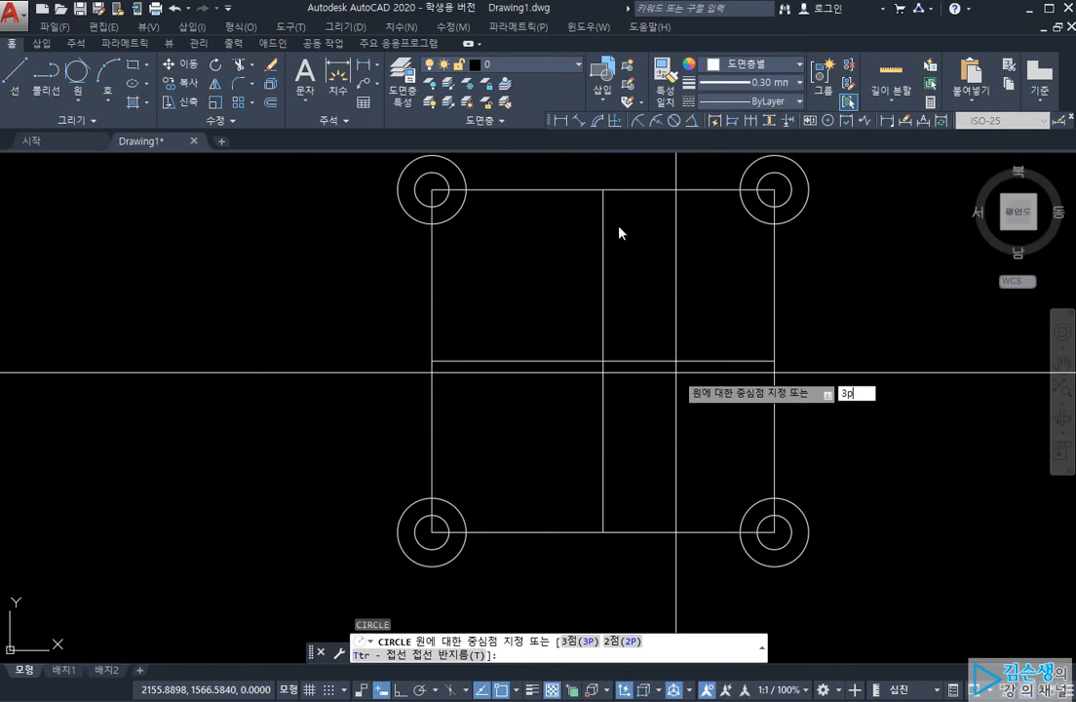
key(Return)
click(602, 189)
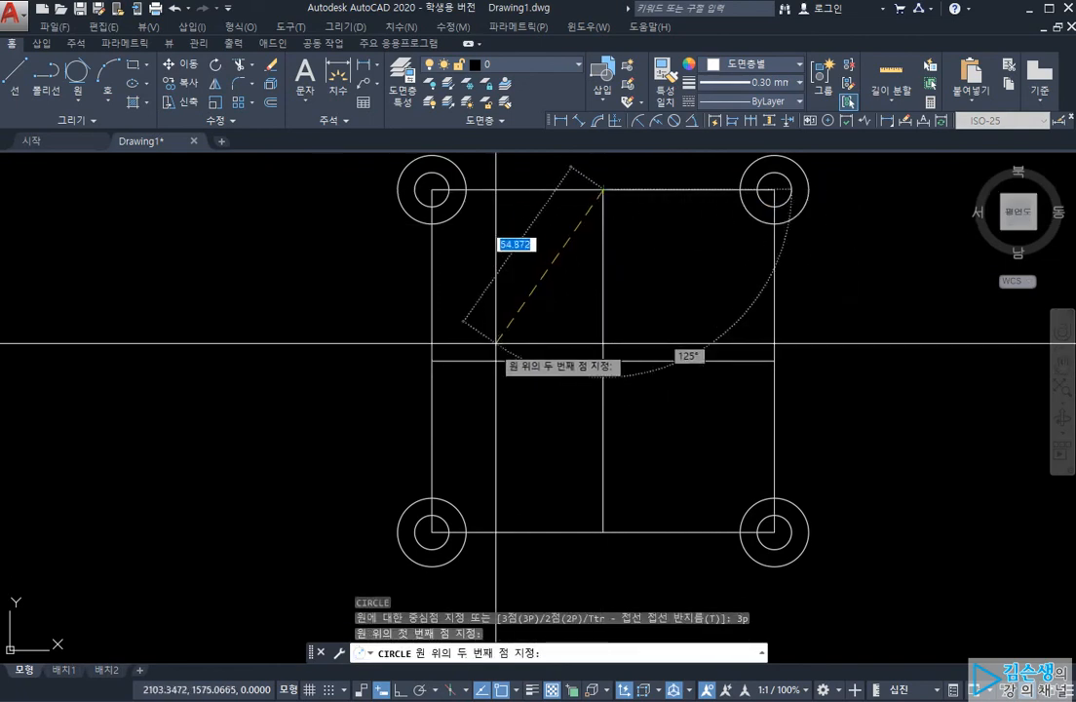
click(432, 359)
key(Escape)
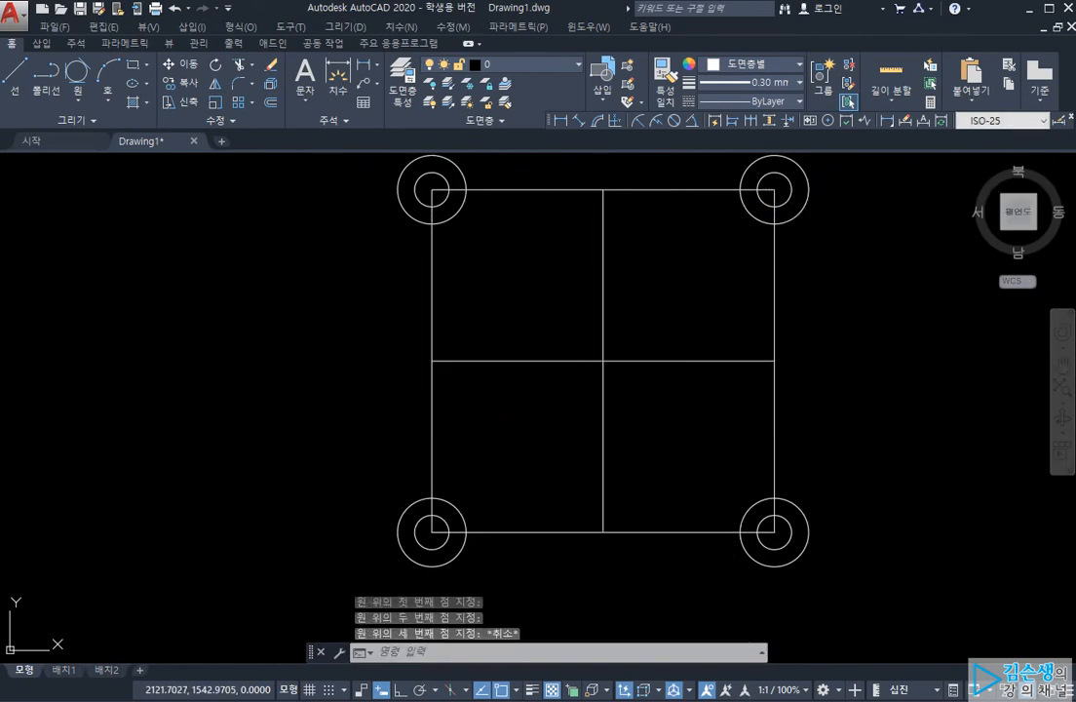
Draw a Ttr circle of radius 50 tangent to the square's left and lower edges, and delete it.
text(c)
key(Return)
text(t)
key(Return)
click(432, 303)
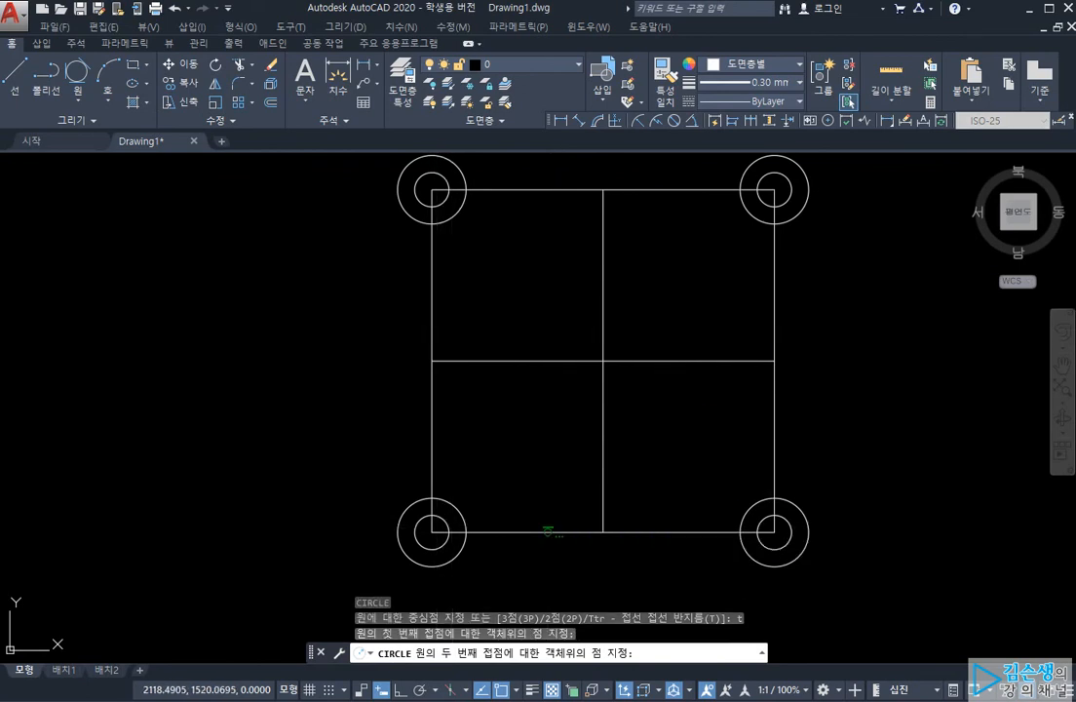
click(548, 532)
key(Return)
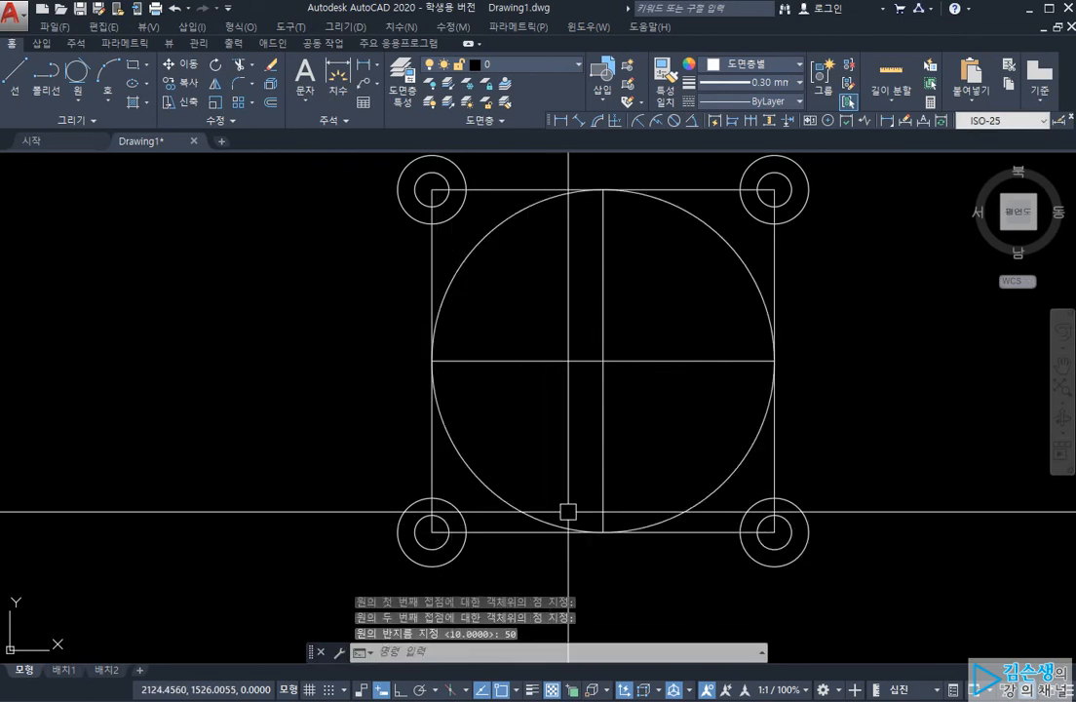
click(497, 509)
key(Delete)
Draw a circle centred on the crossing of the two midlines, with its radius reaching the upper edge's midpoint.
text(c)
key(Return)
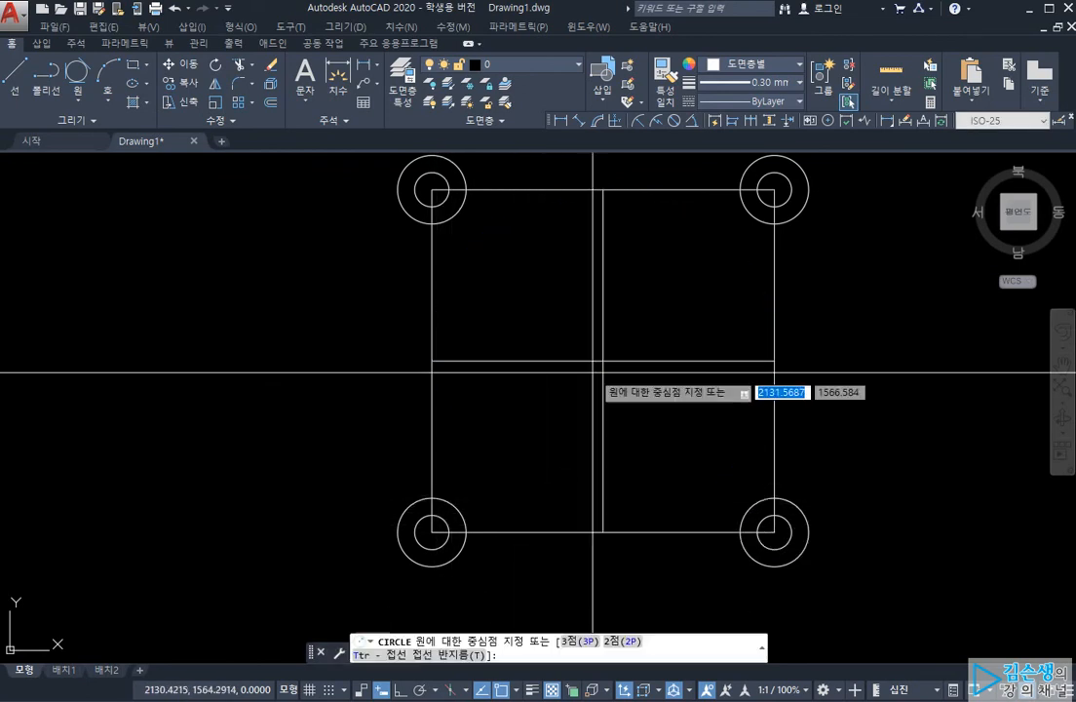
click(603, 361)
click(604, 192)
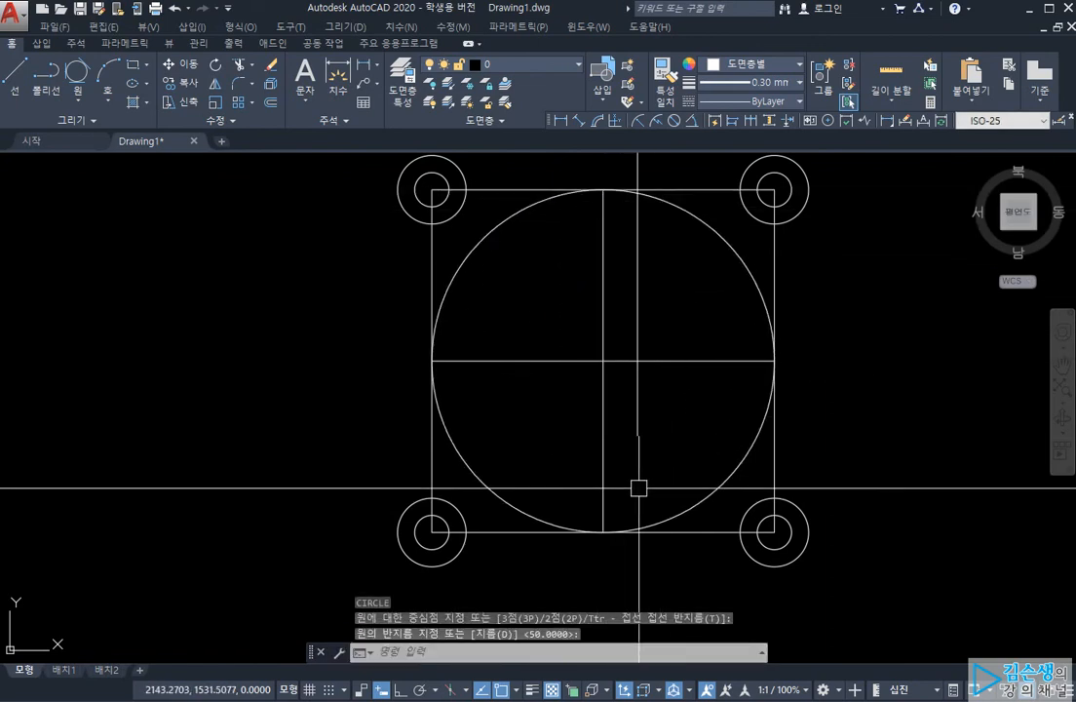
key(Return)
click(603, 362)
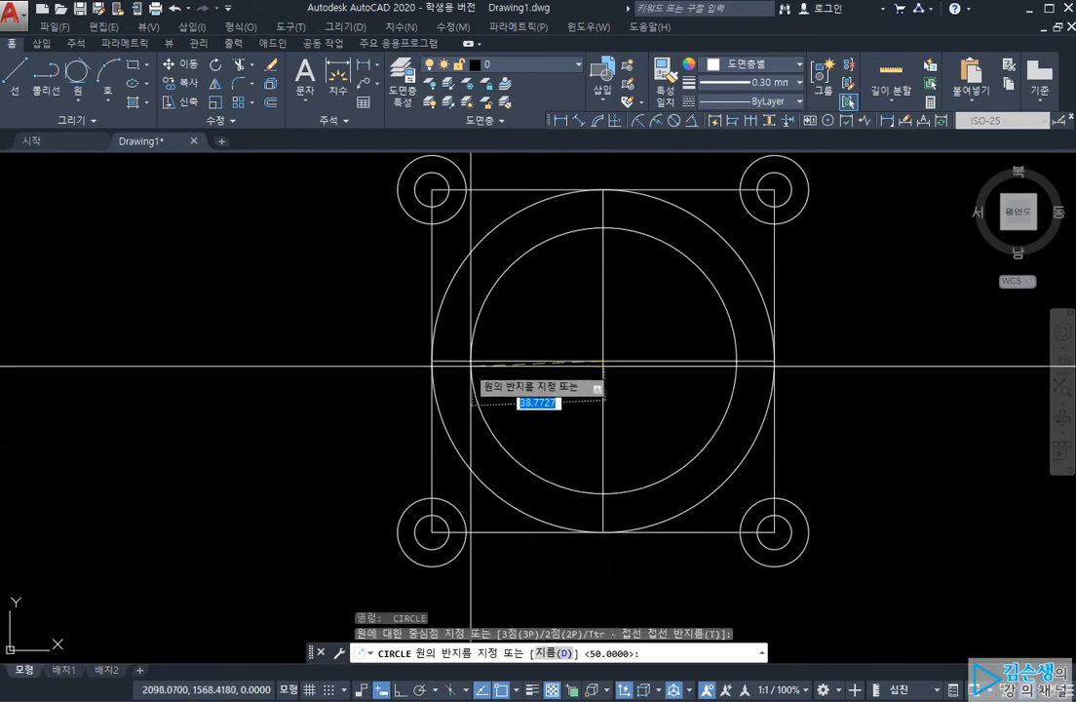
key(Escape)
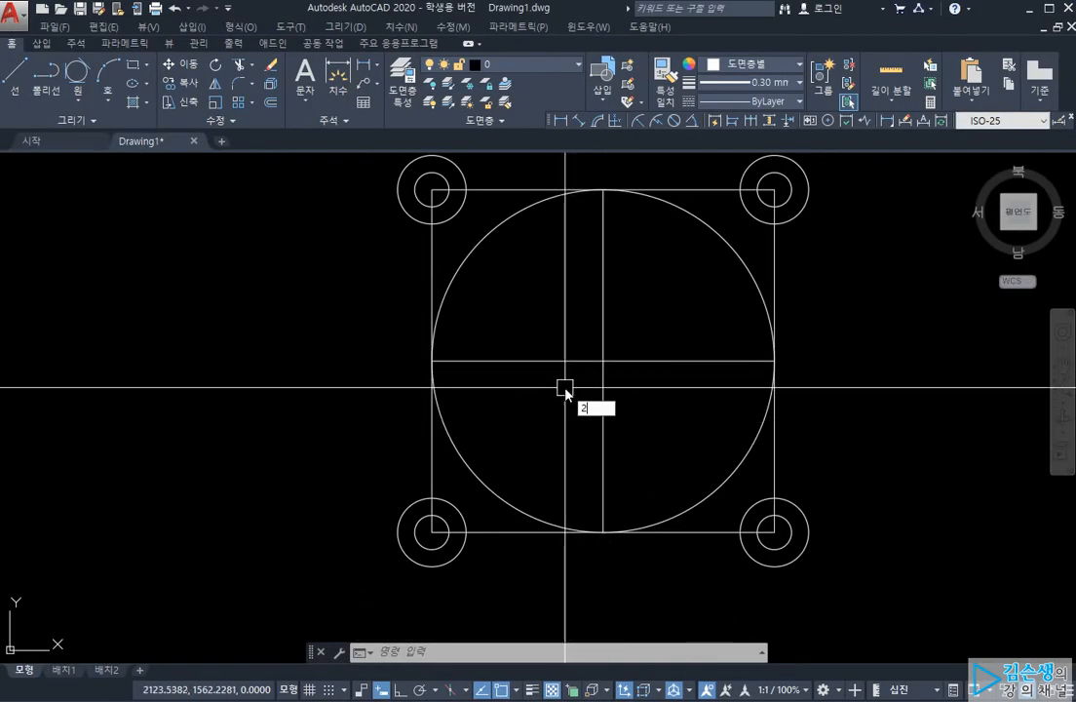
key(Escape)
key(Escape)
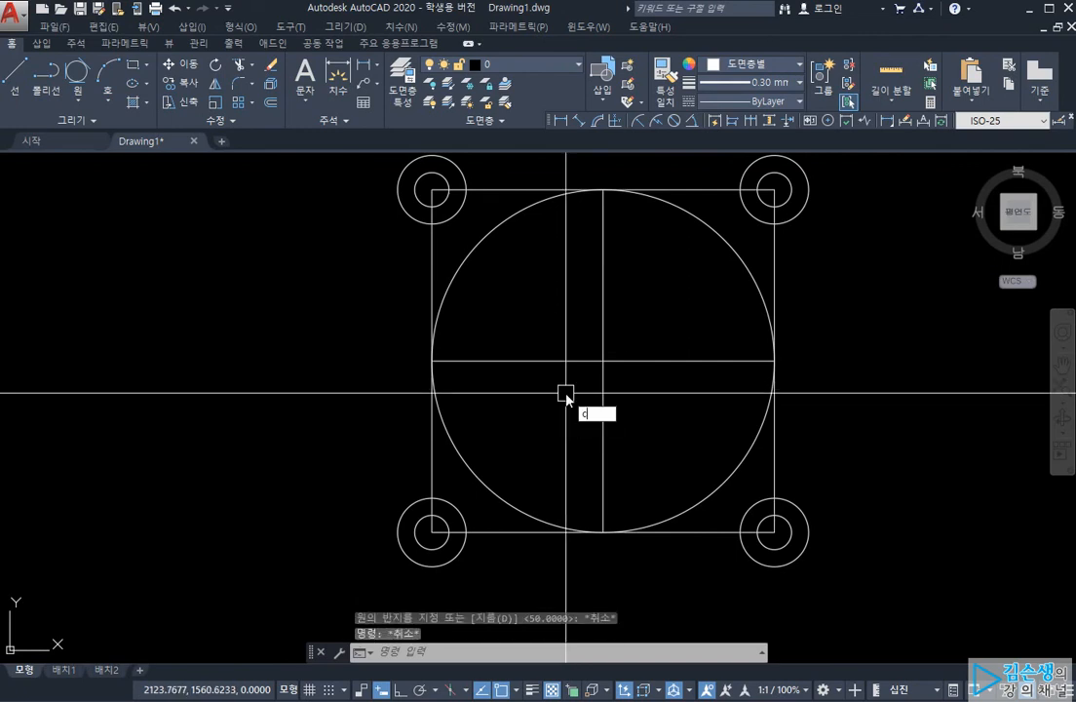
Draw a 2P circle with its diameter running from the square's centre to the midpoint of the left edge.
text(c)
key(Return)
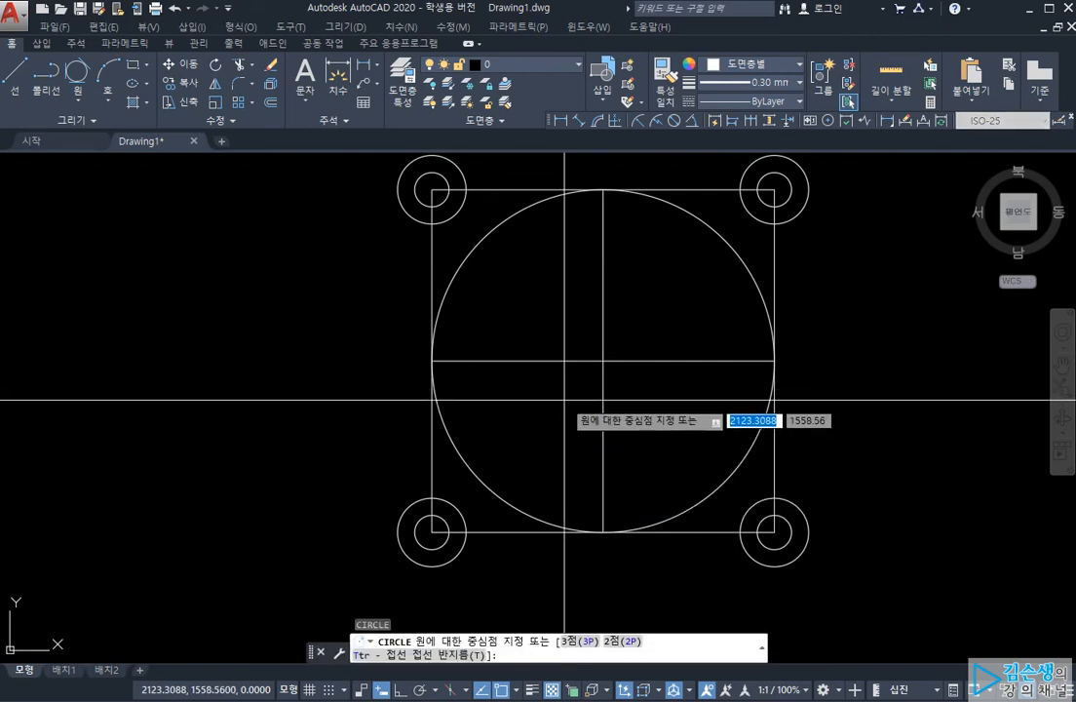
text(2p)
key(Return)
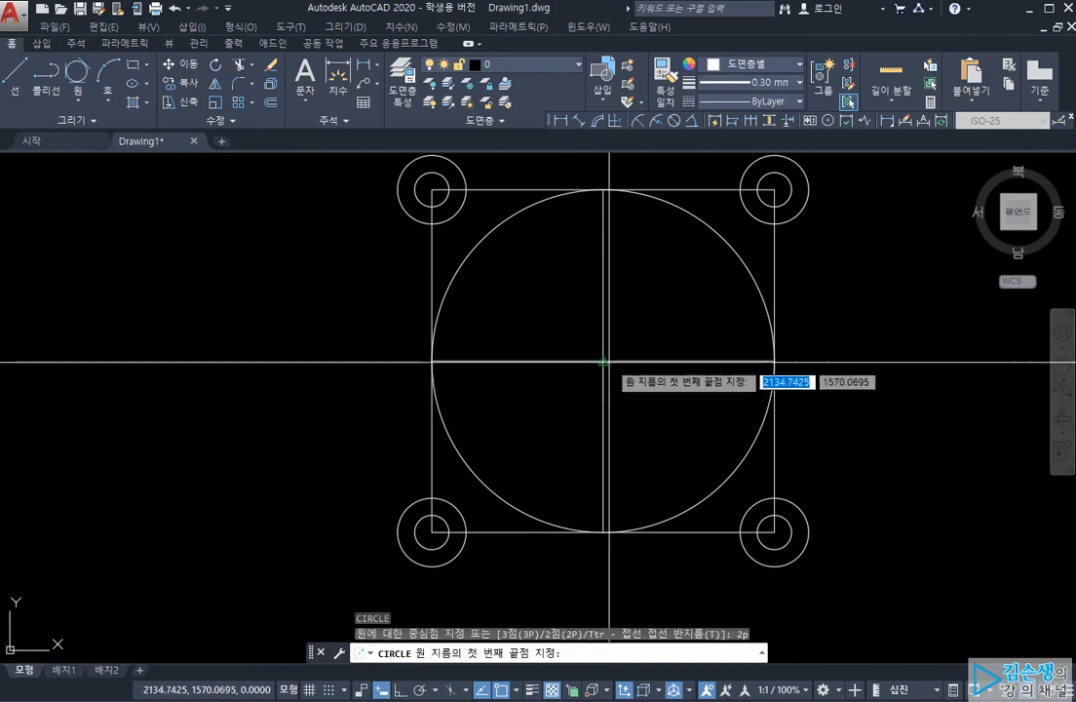
click(603, 360)
click(432, 361)
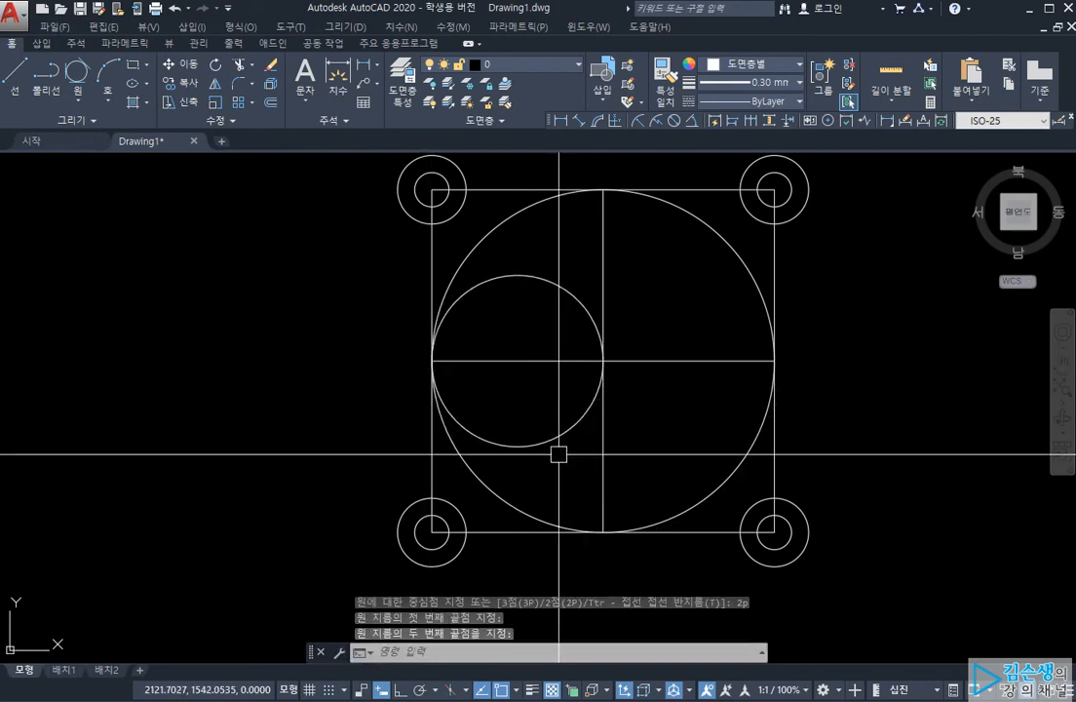
Trim away the upper half of the vertical midline and the right half of the horizontal midline.
text(tr)
key(Return)
key(Return)
click(606, 267)
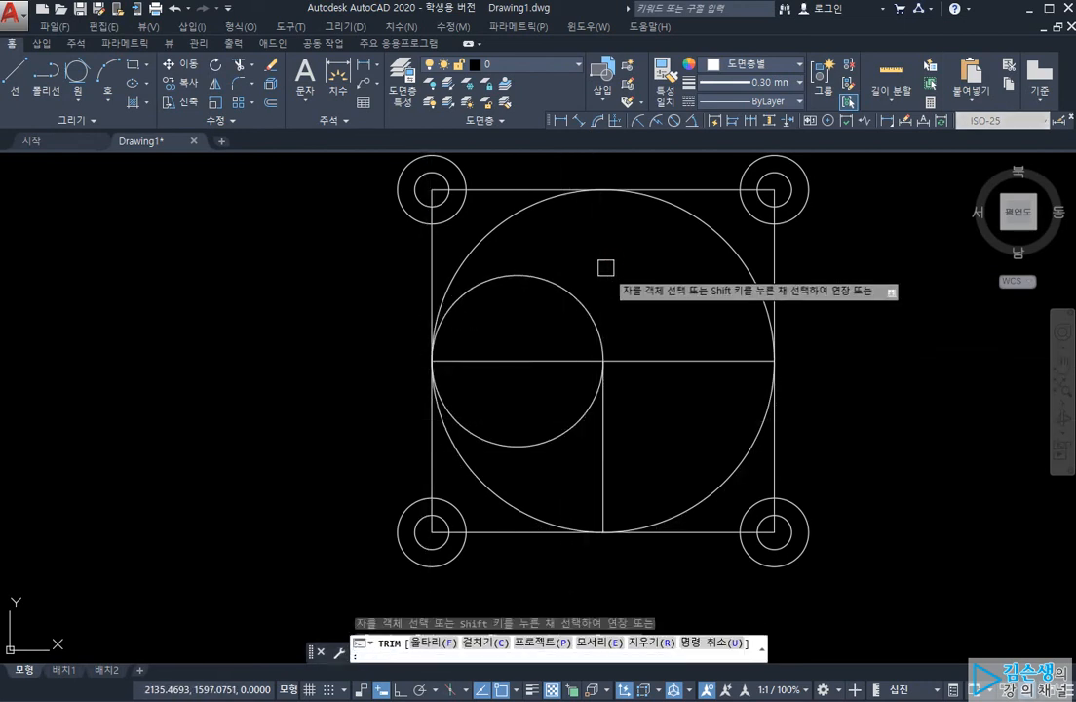
click(661, 358)
key(Escape)
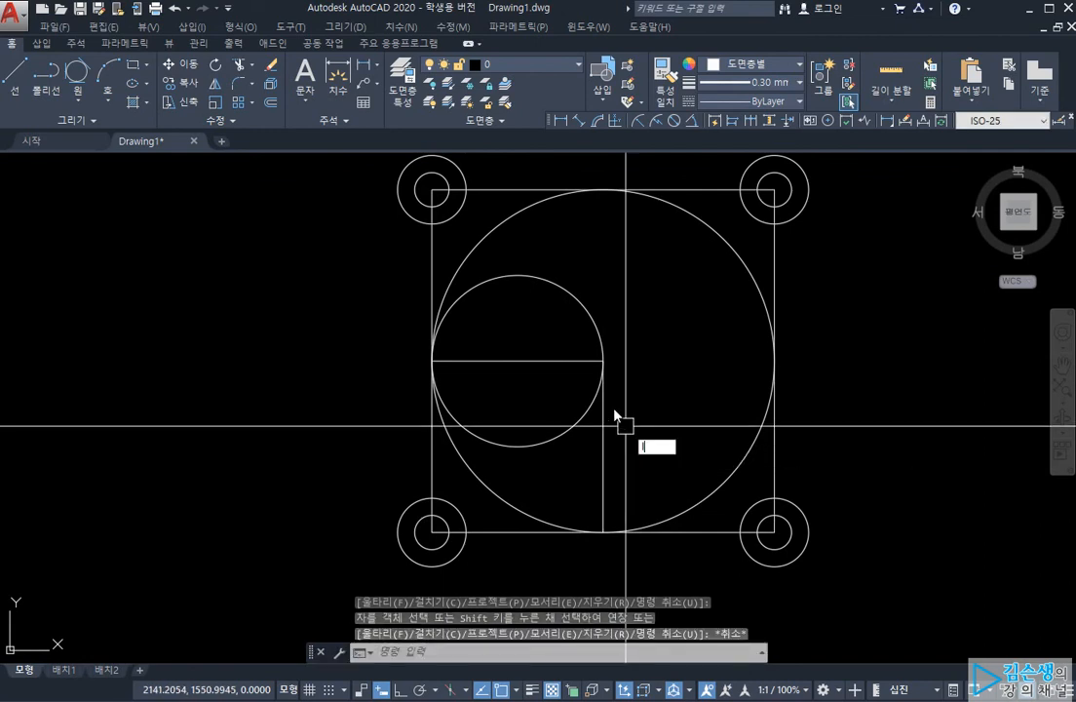
Draw lines from the upper edge's midpoint to the square's centre and from the centre to the right edge's midpoint.
text(l)
key(Return)
click(605, 190)
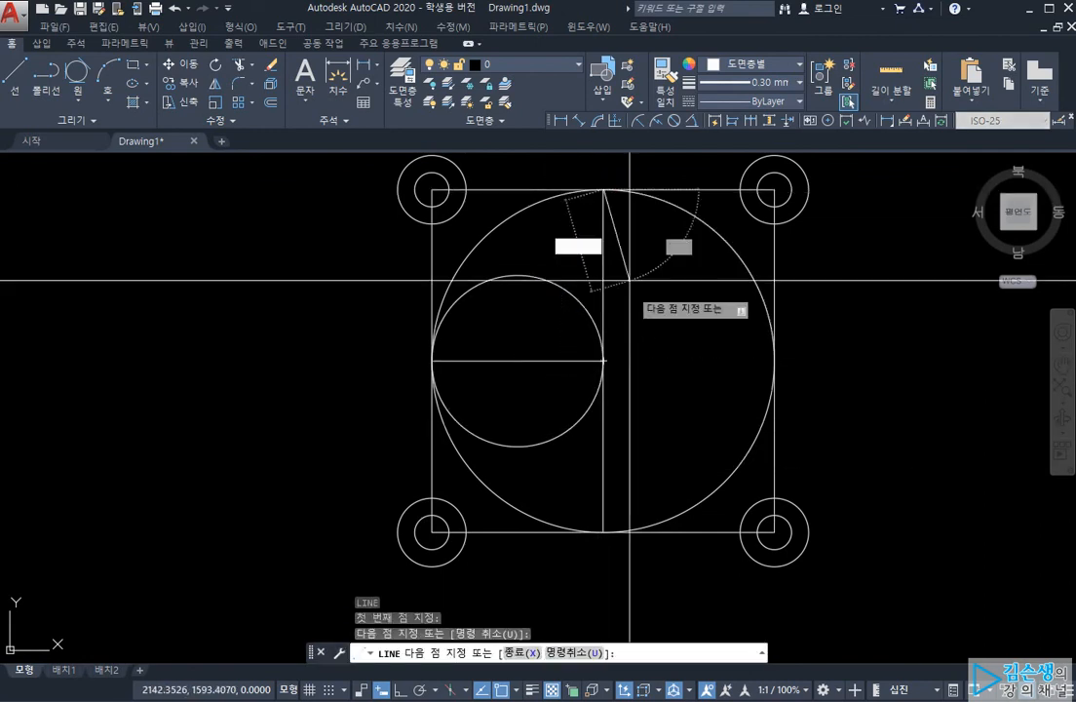
key(Return)
key(Return)
click(604, 363)
click(774, 360)
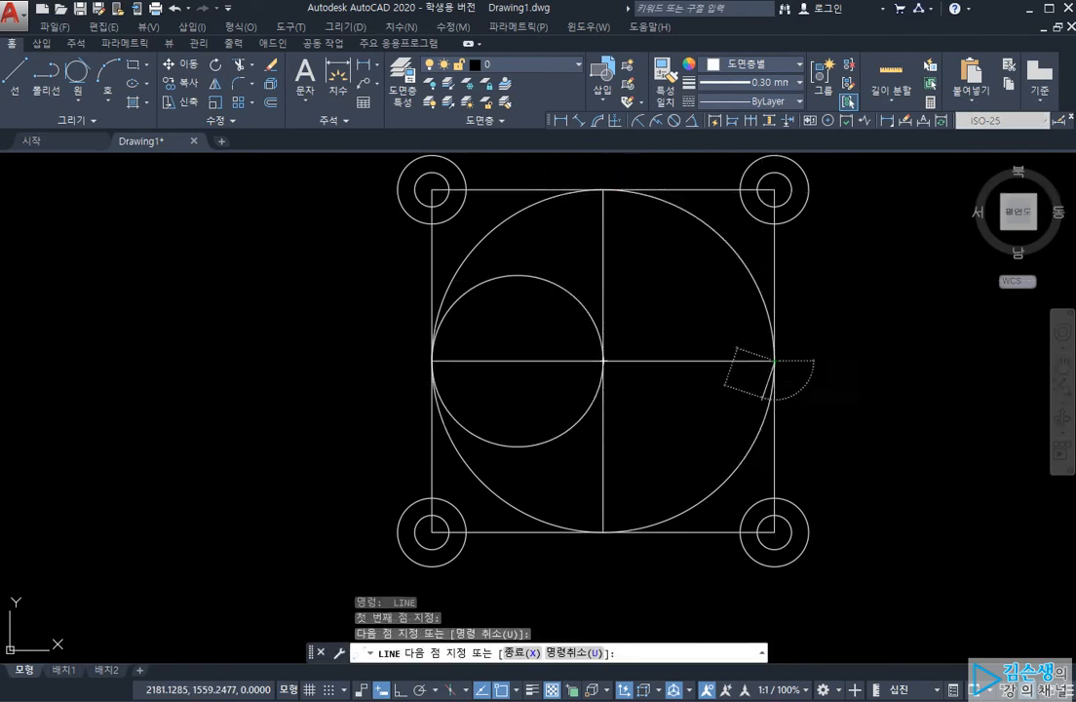
key(Return)
click(673, 360)
click(635, 247)
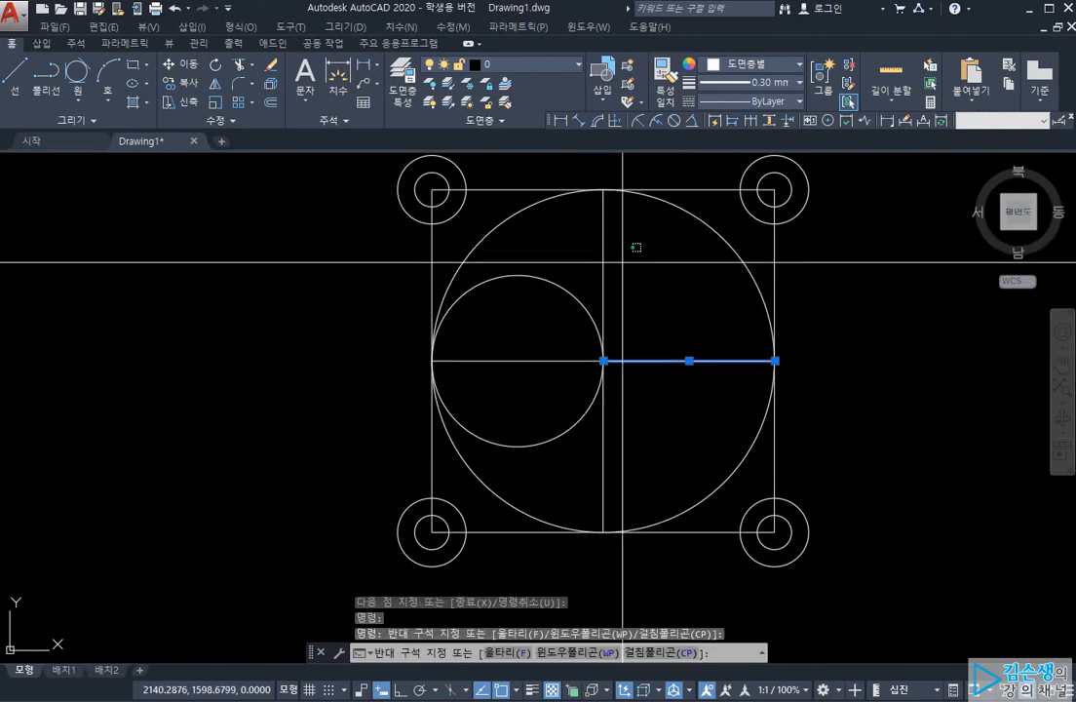
click(584, 277)
click(541, 337)
click(519, 405)
click(617, 464)
click(582, 468)
key(Escape)
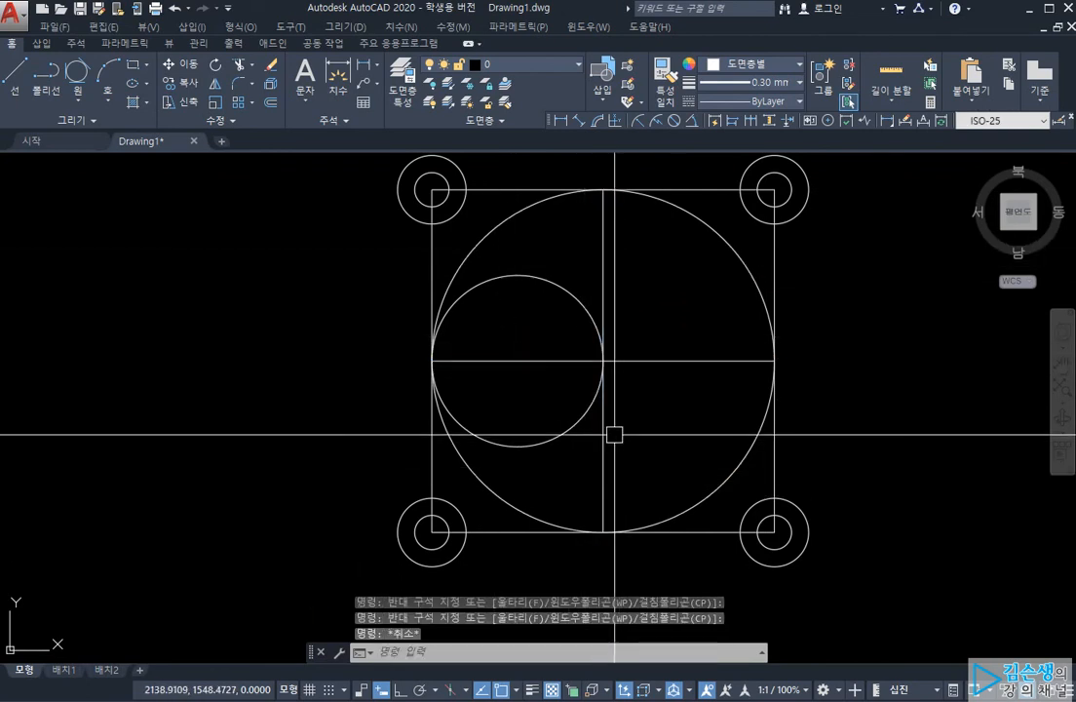
Draw circles centred on the midpoints of the upper, right and lower midline halves, each with its radius reaching the nearest square edge's midpoint.
text(c)
key(Return)
click(604, 276)
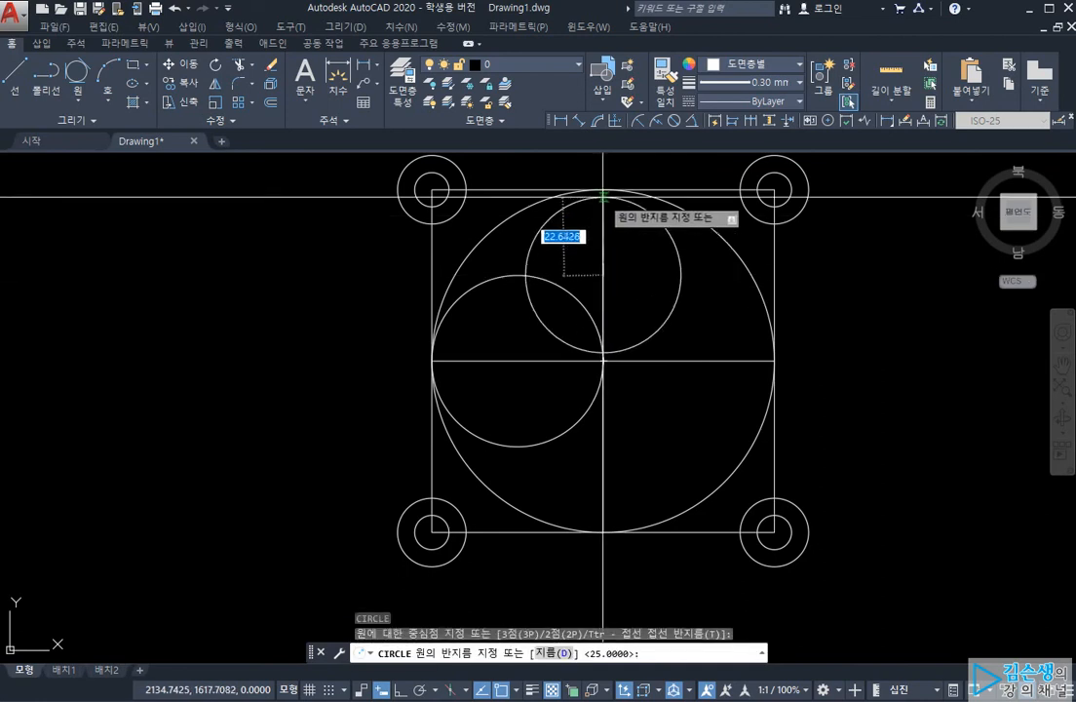
click(603, 190)
key(Return)
click(689, 361)
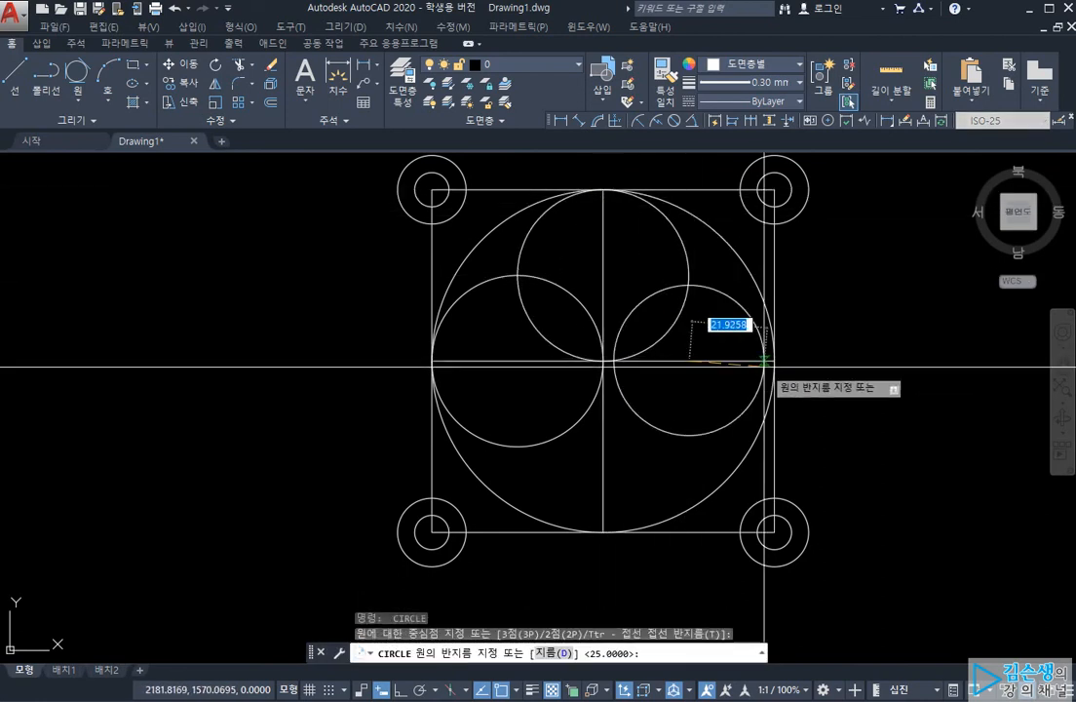
click(775, 361)
key(Return)
click(603, 447)
click(604, 532)
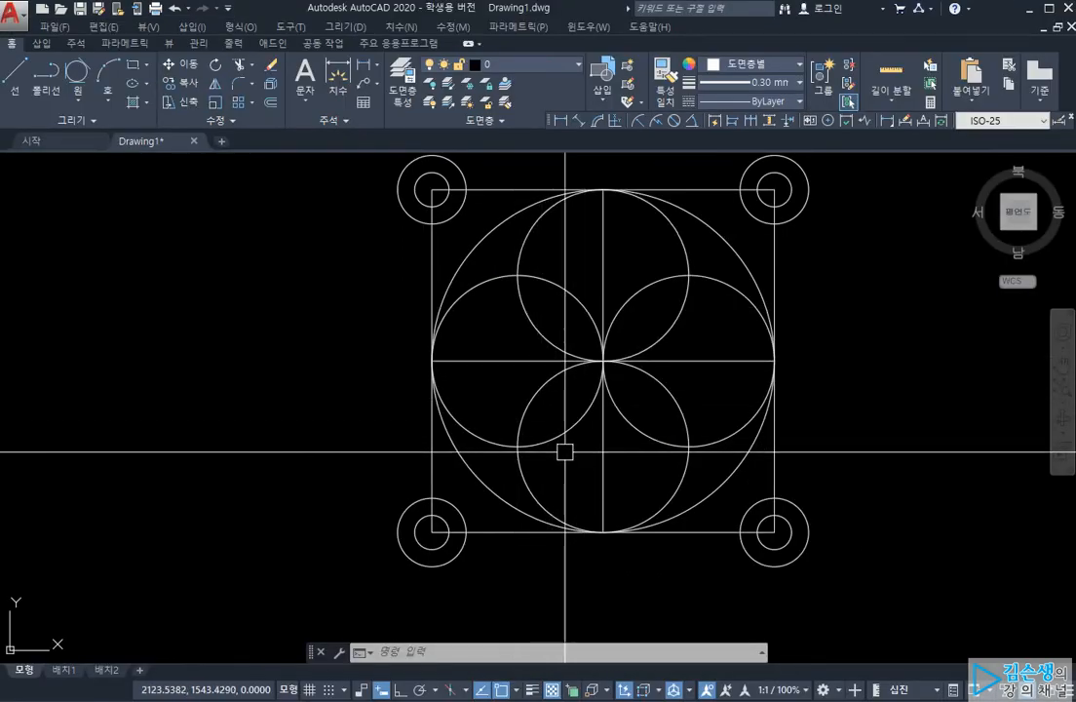
Draw a 2P circle with its diameter between the small circles' upper-left and lower-right outer intersections, and delete it.
text(c)
key(Return)
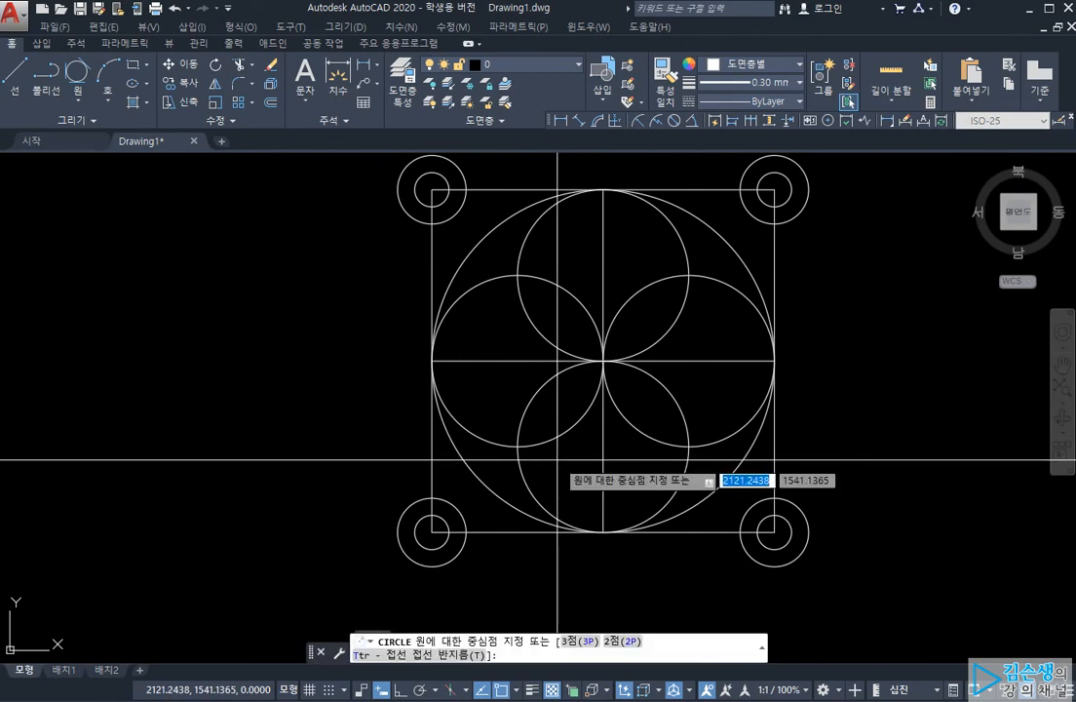
text(2p)
key(Return)
click(517, 276)
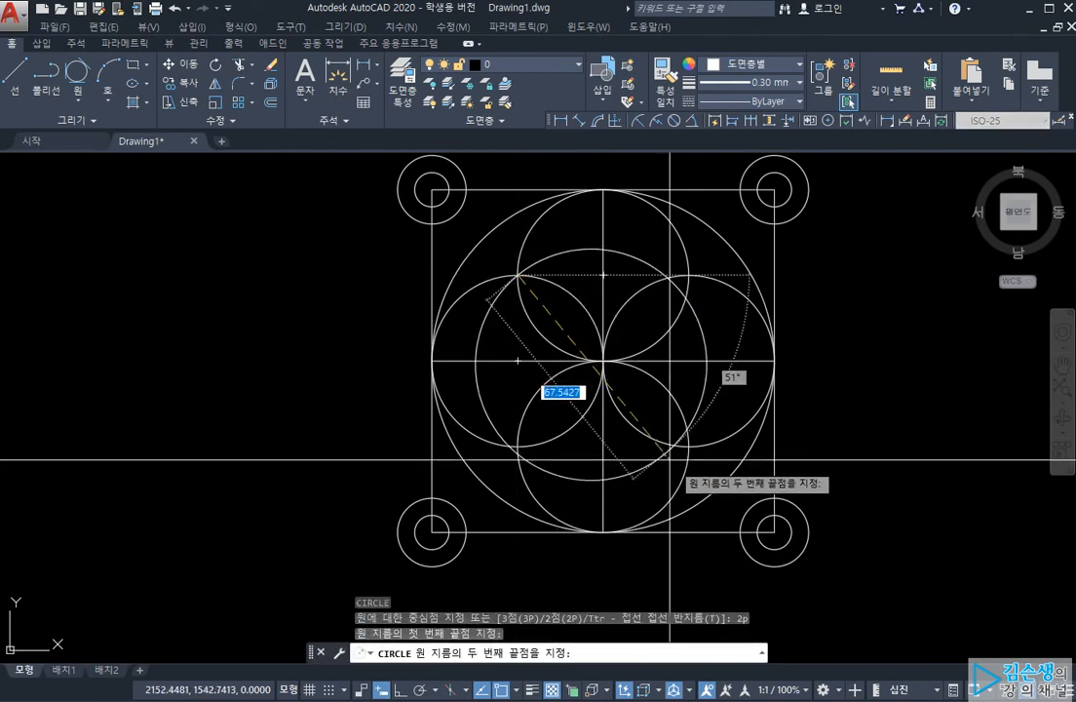
click(689, 446)
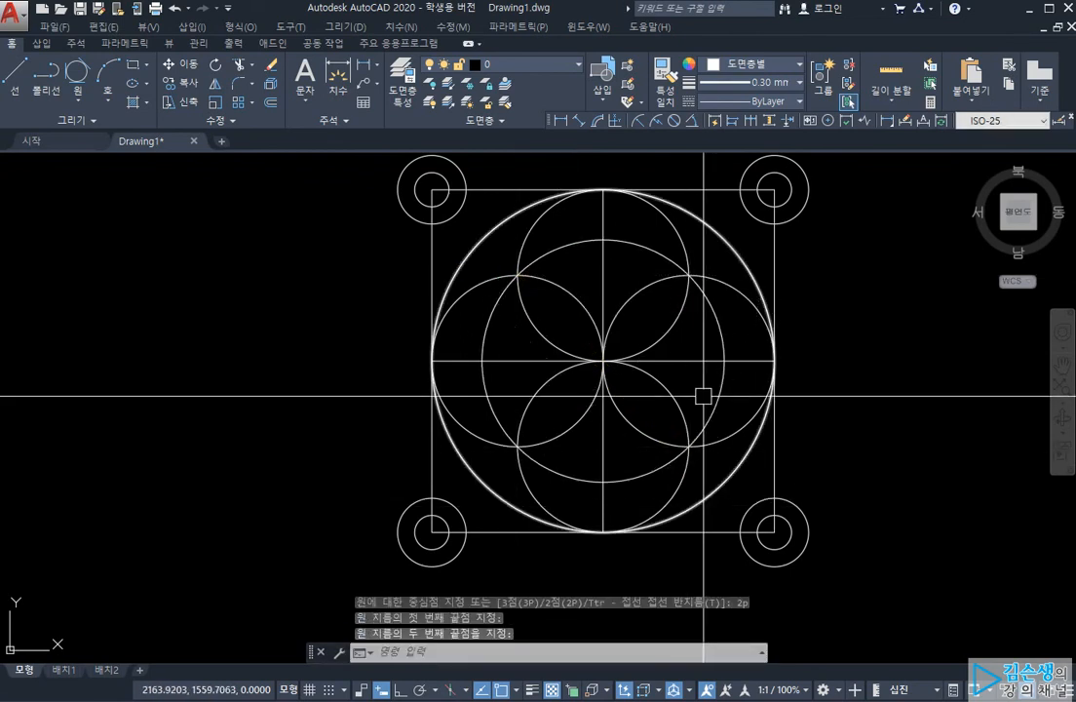
click(680, 435)
key(Delete)
Draw a 3P circle through the small circles' upper-left, upper-right and lower-right outer intersections.
text(c)
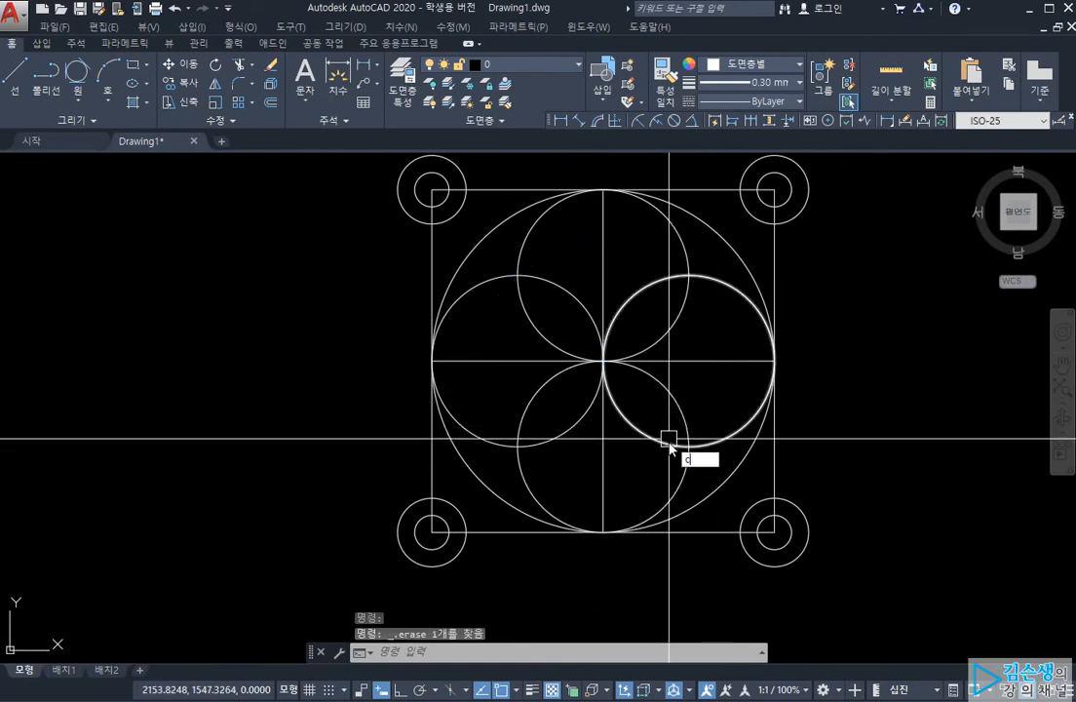
key(Return)
text(3p)
key(Return)
click(519, 275)
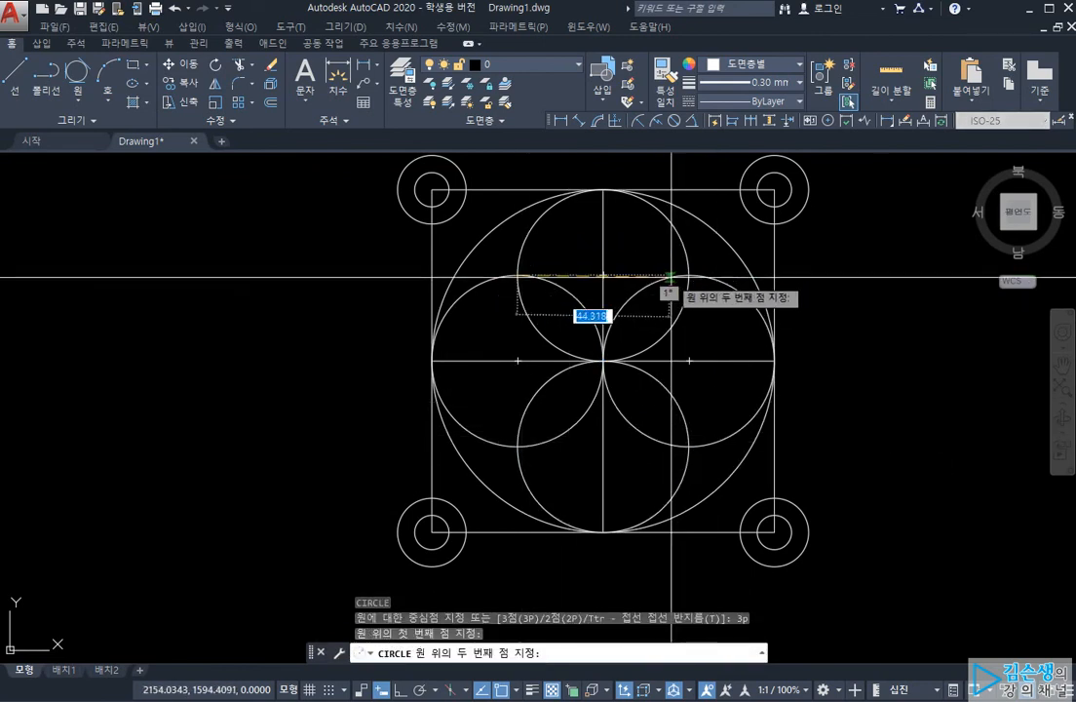
click(690, 276)
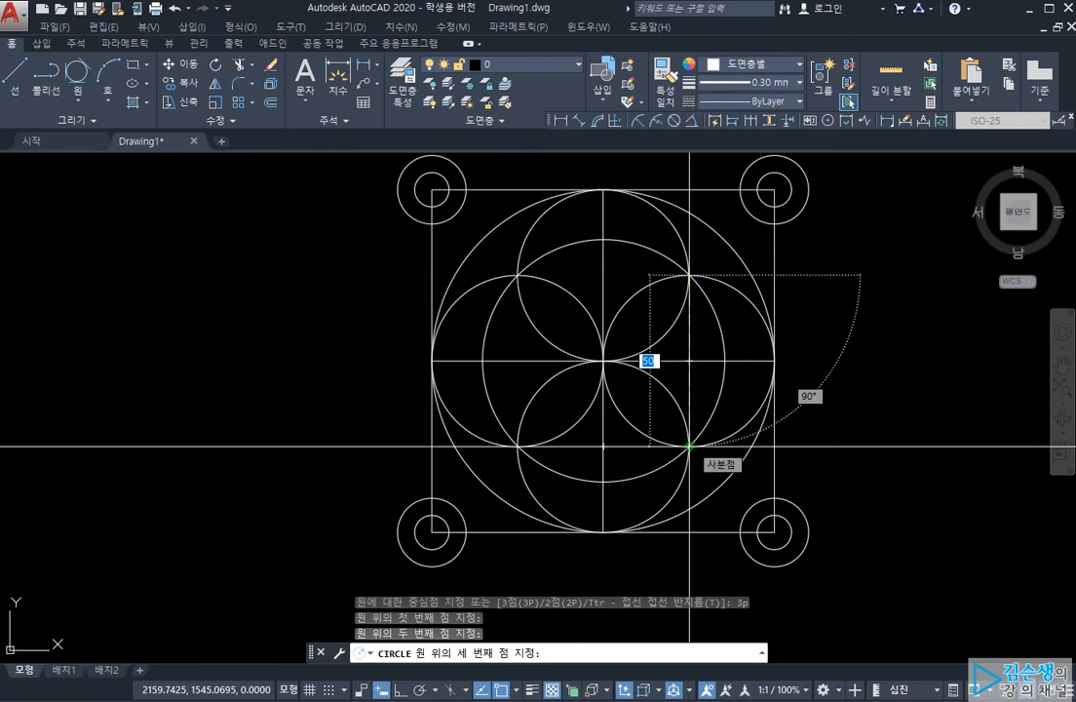
click(690, 447)
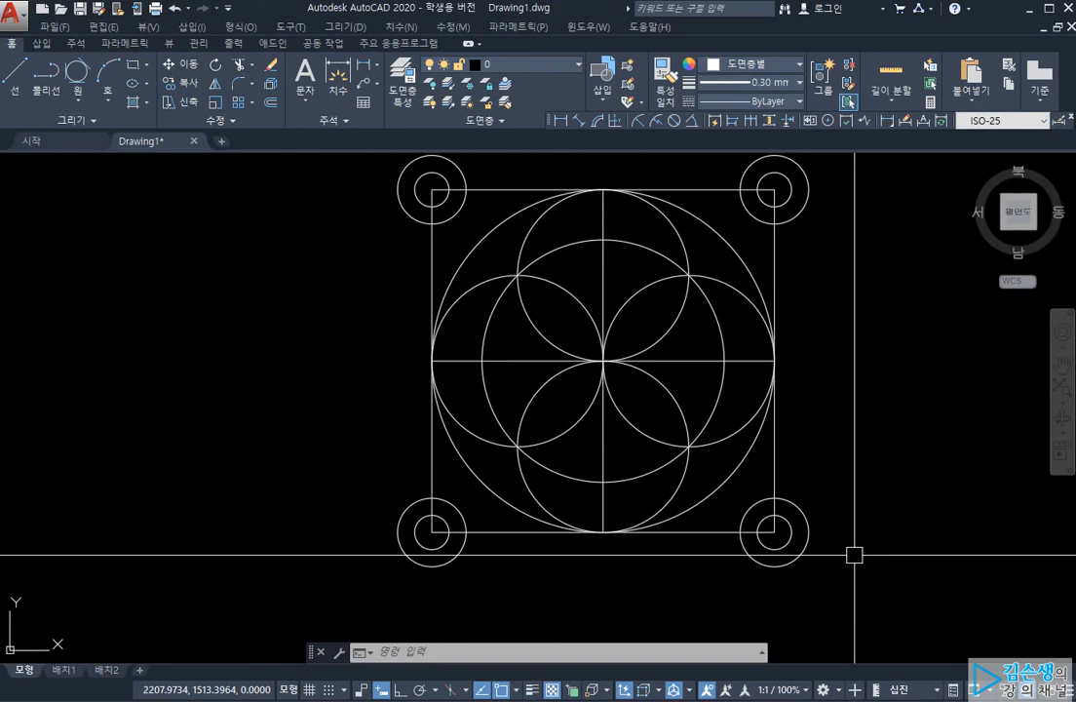
Draw a circle of radius 30 in the empty space to the right of the square.
scroll(854, 555, down, 3)
mouse_move(850, 512)
middle_down()
mouse_move(664, 450)
mouse_move(632, 410)
mouse_move(645, 415)
mouse_move(631, 434)
middle_up()
scroll(634, 407, up, 2)
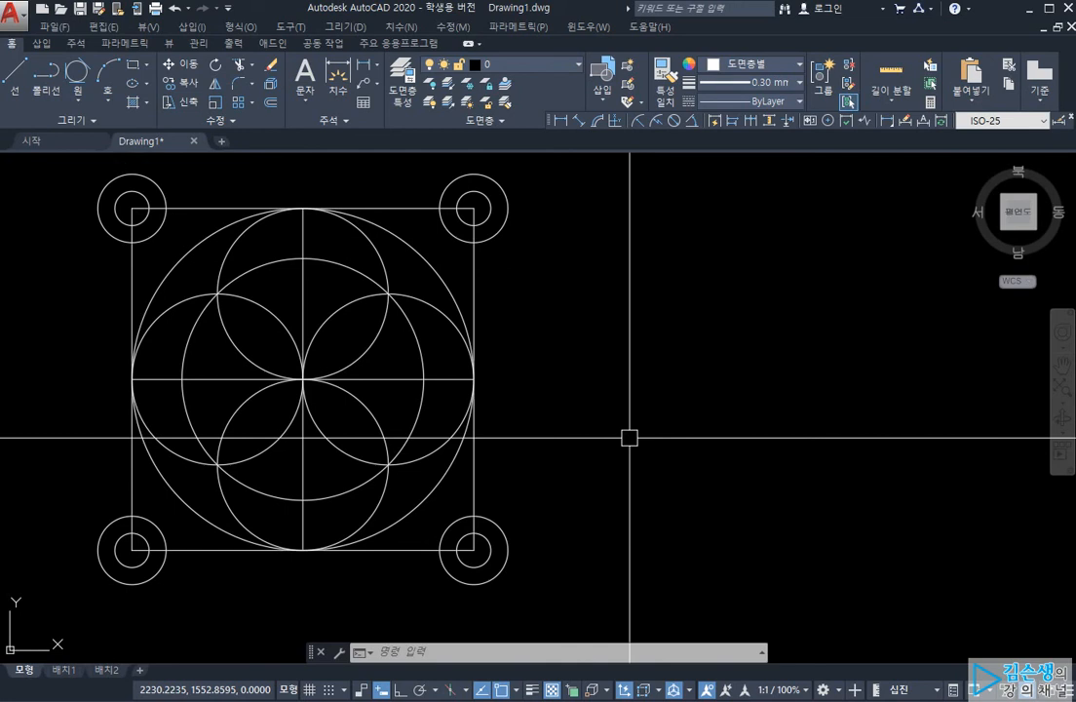
mouse_move(632, 438)
middle_down()
mouse_move(615, 425)
mouse_move(605, 436)
middle_up()
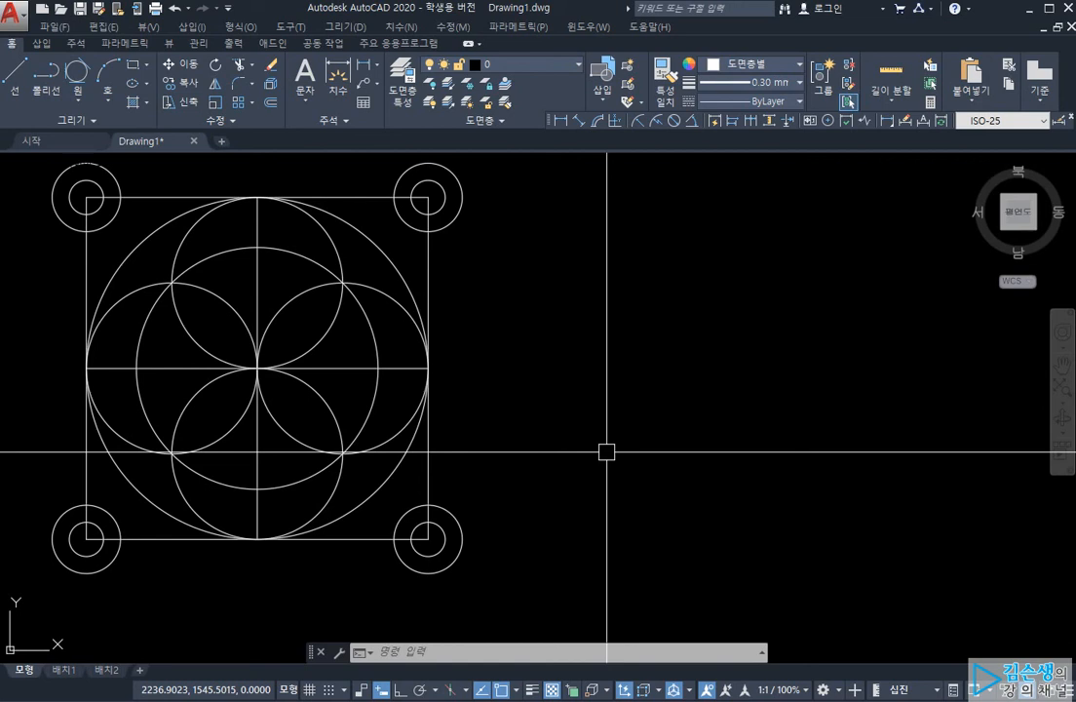
scroll(606, 451, down, 2)
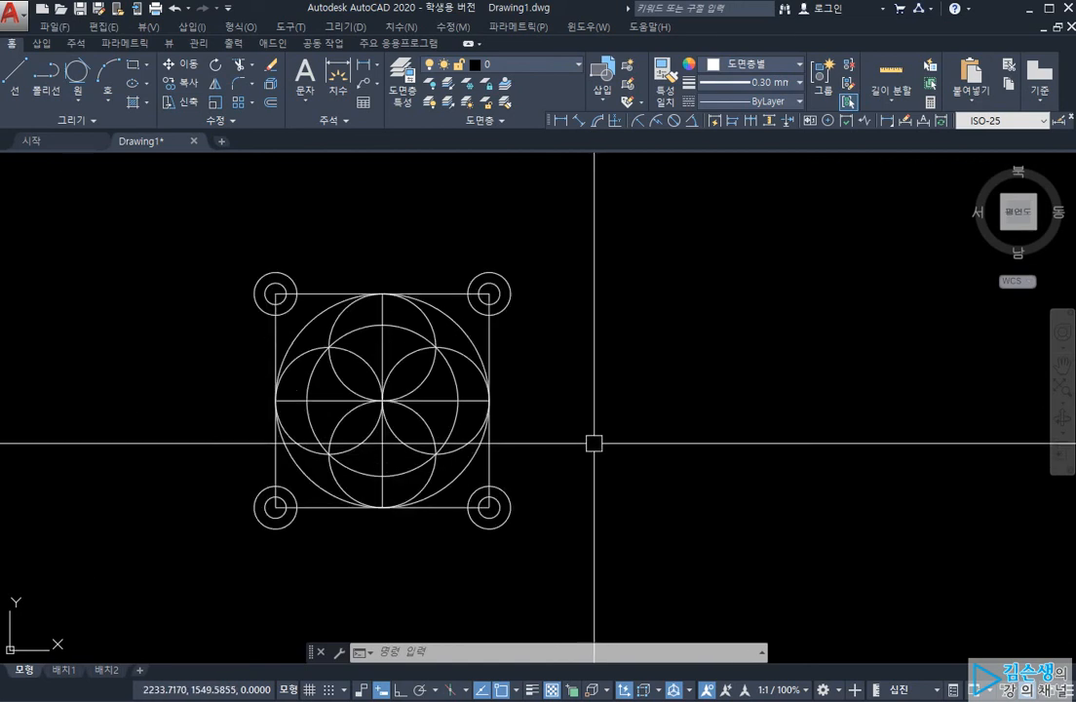
scroll(593, 441, up, 2)
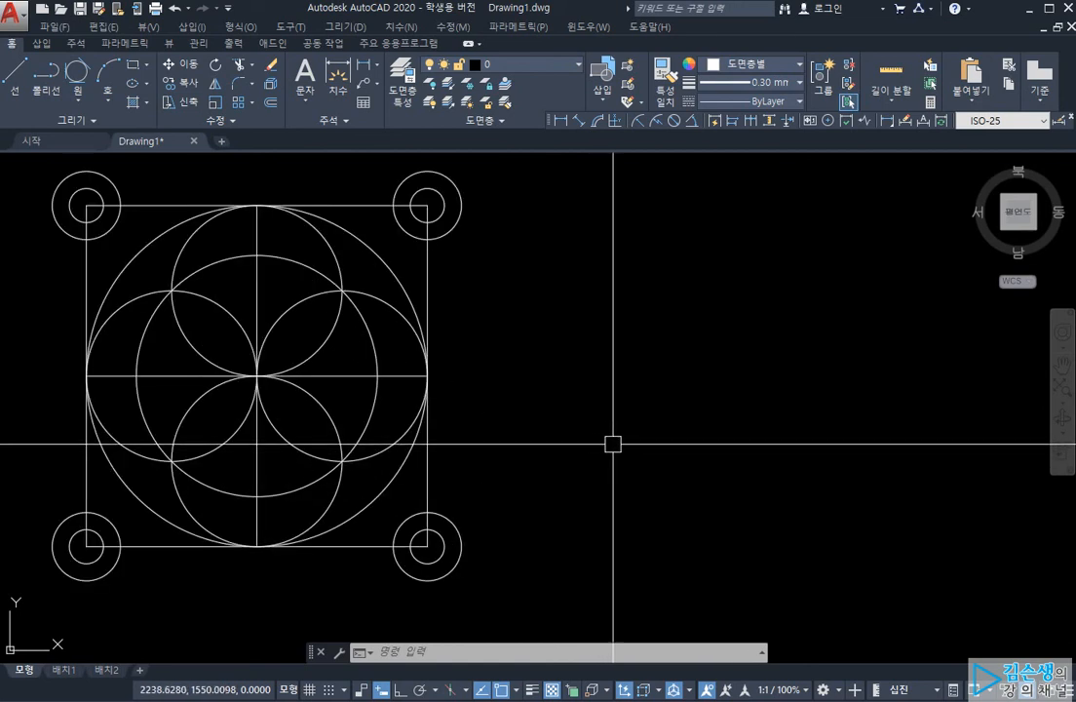
middle_drag(658, 432, 606, 428)
text(c)
key(Return)
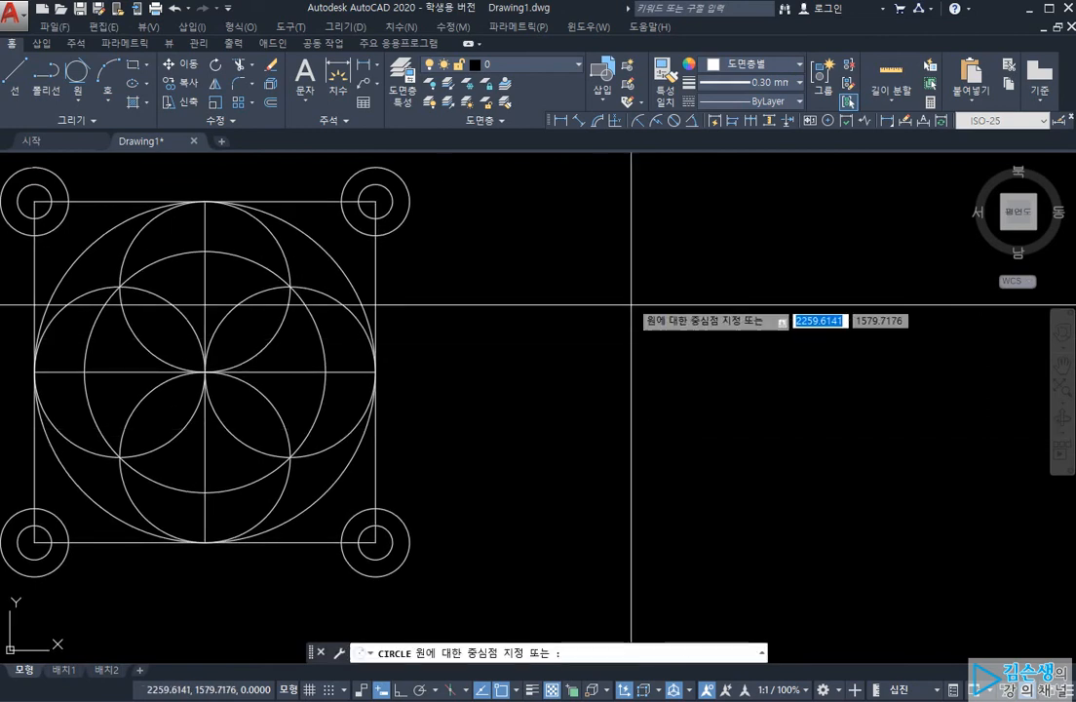
click(622, 255)
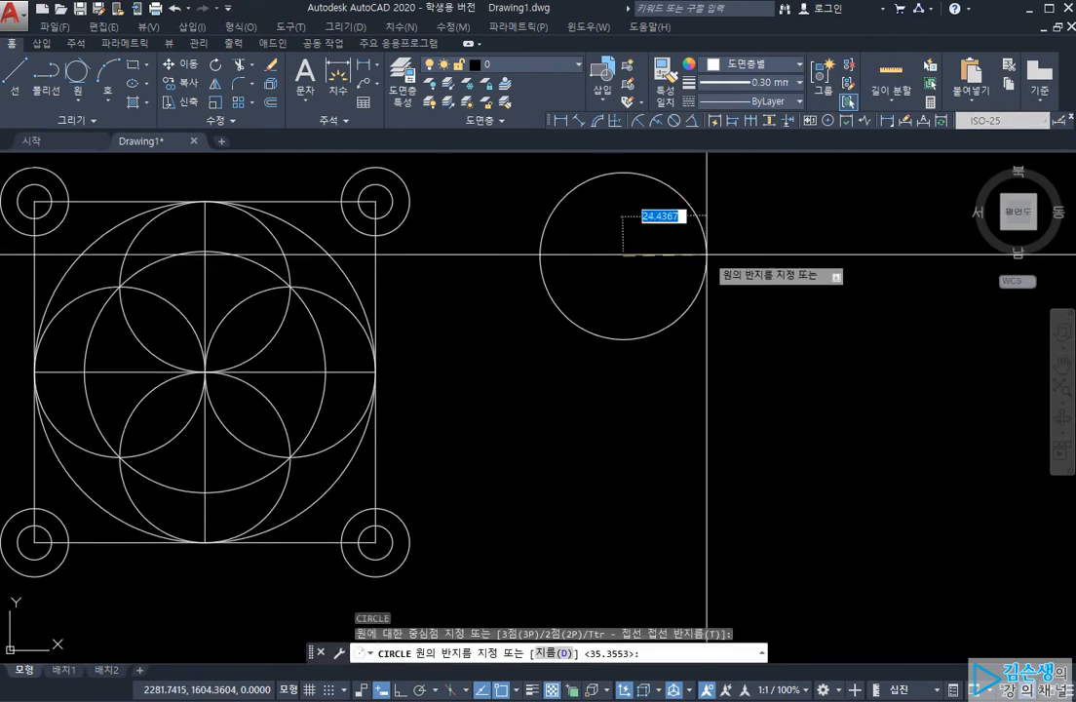
text(30)
key(Return)
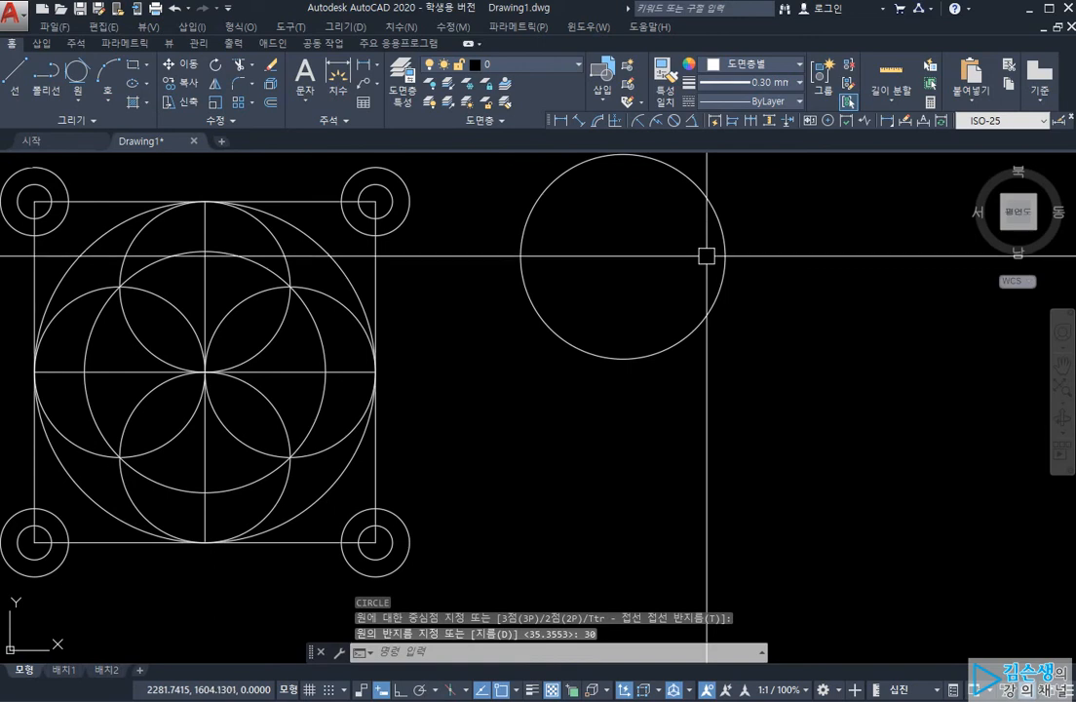
Draw four more circles of radius 30 centred on the right, upper, left and lower quadrant points of the new circle.
middle_drag(704, 276, 696, 348)
text(c)
key(Return)
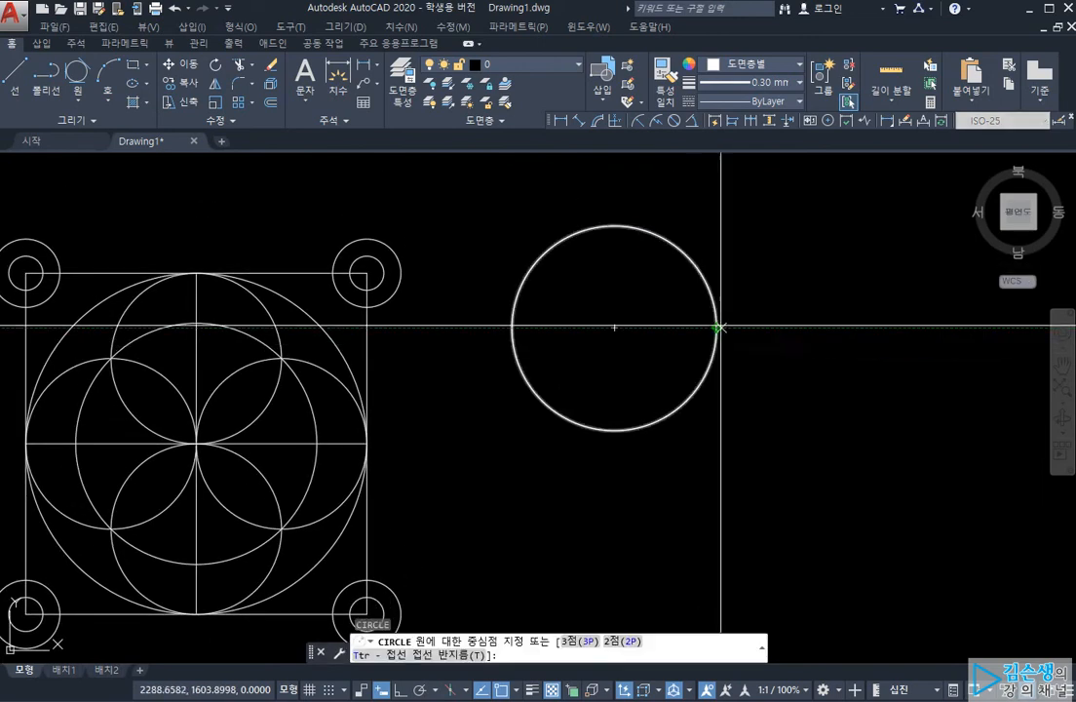
click(718, 328)
key(Return)
key(Return)
click(614, 225)
key(Return)
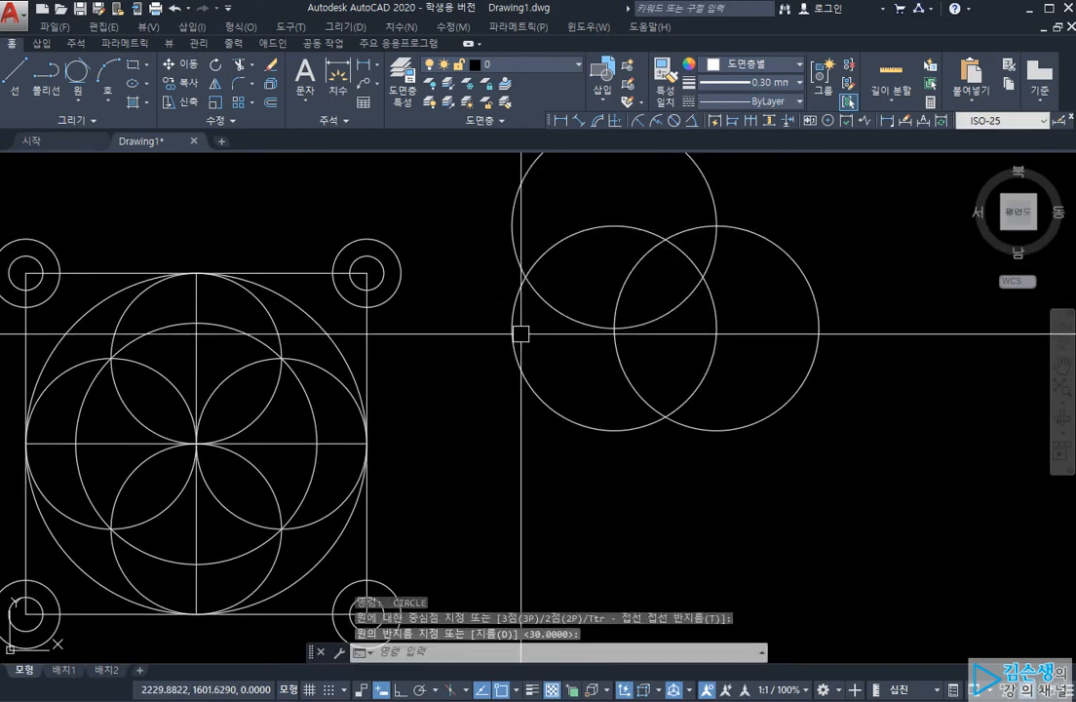
key(Return)
click(512, 327)
key(Return)
key(Return)
click(614, 429)
key(Return)
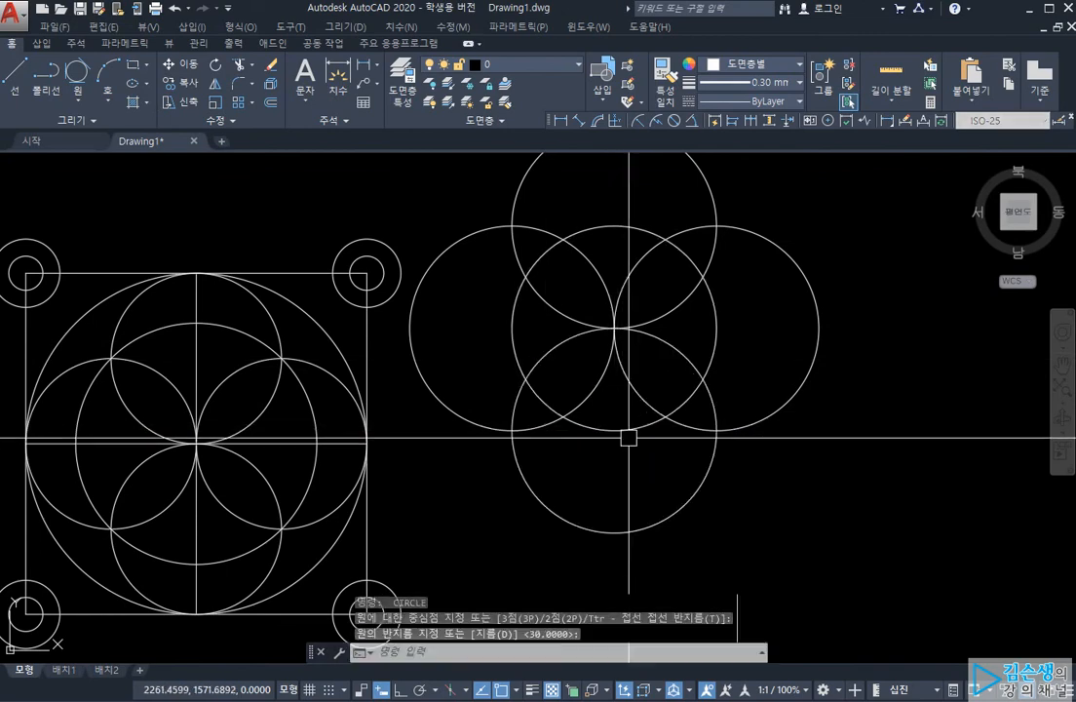
Move the group of five radius 30 circles to the right, farther away from the square.
middle_drag(716, 483, 793, 517)
scroll(605, 414, down, 2)
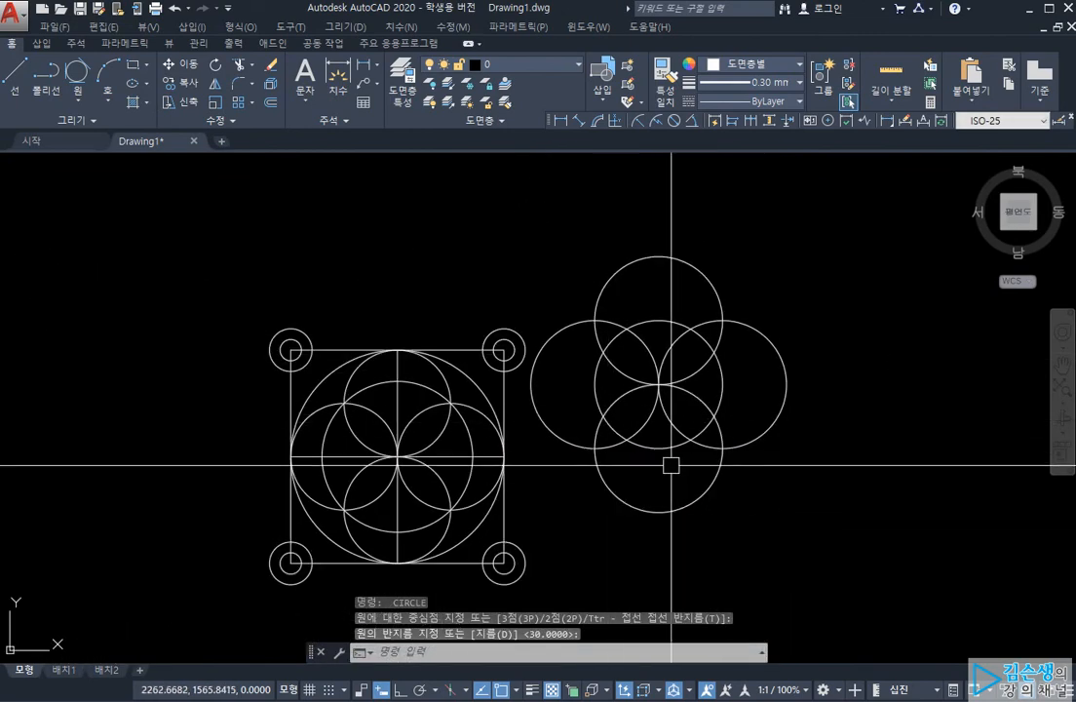
text(m)
key(Return)
click(812, 543)
click(588, 250)
key(Return)
click(618, 335)
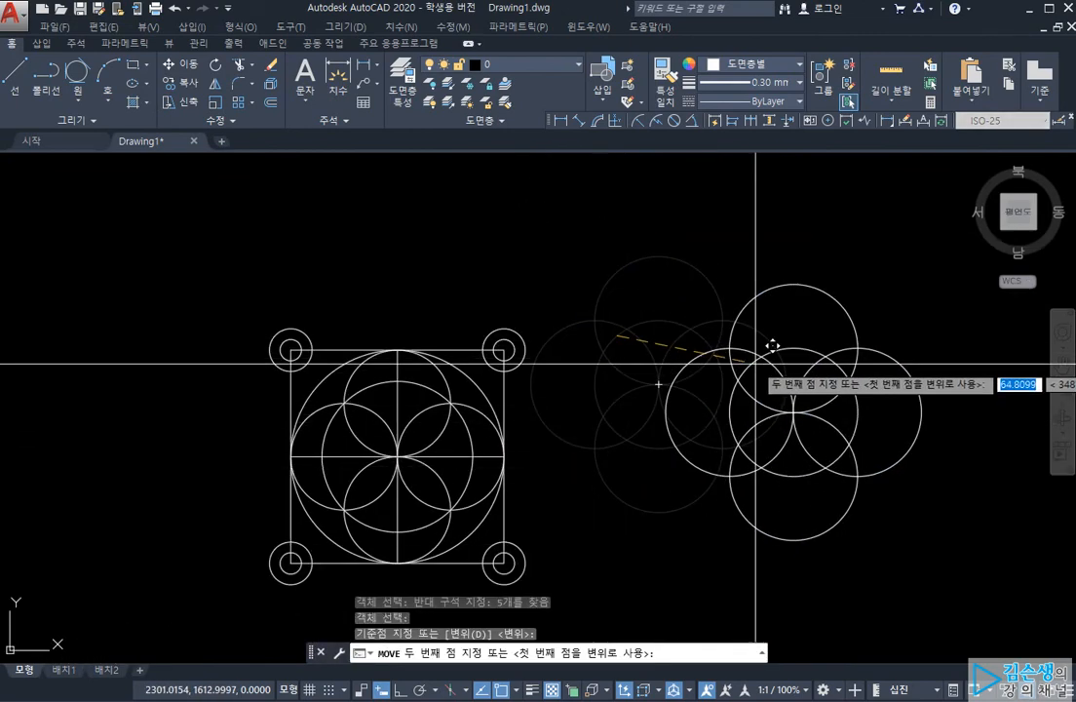
click(782, 363)
mouse_move(853, 401)
middle_down()
mouse_move(679, 358)
mouse_move(610, 407)
middle_up()
scroll(673, 392, up, 2)
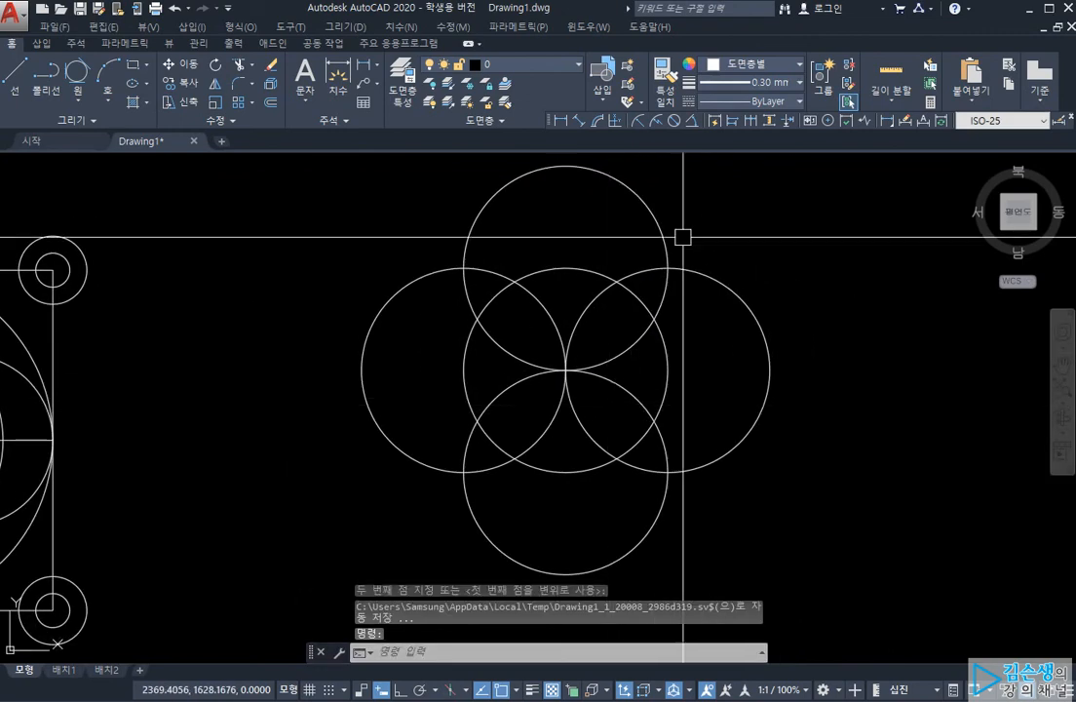
middle_drag(693, 258, 678, 334)
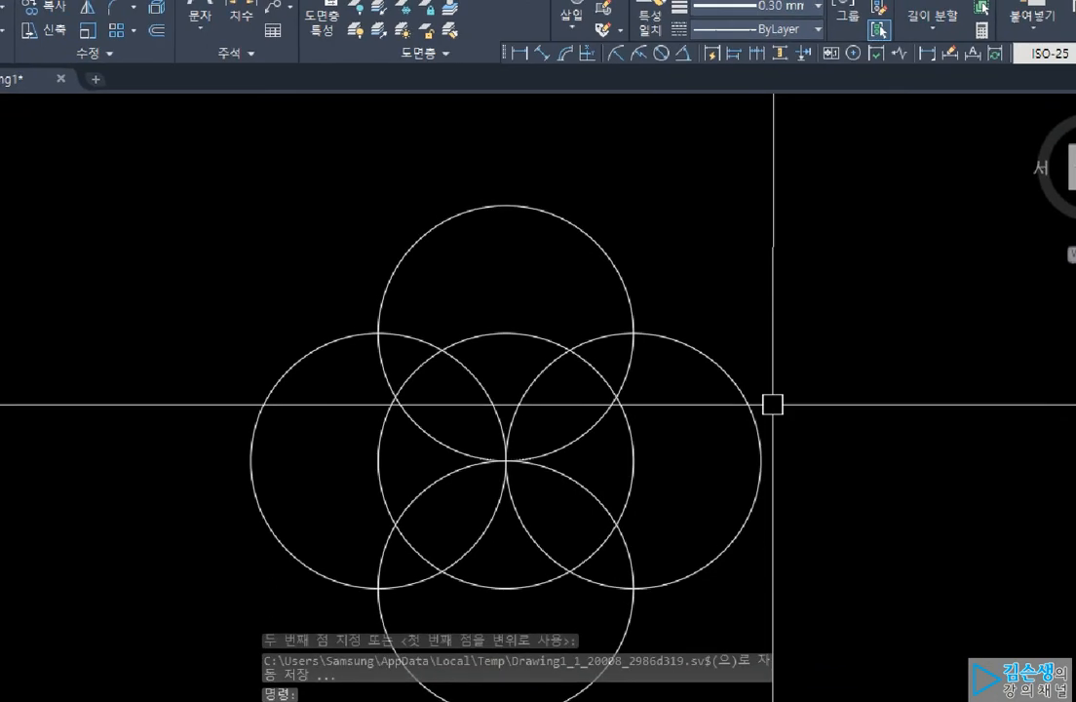
drag(606, 224, 778, 359)
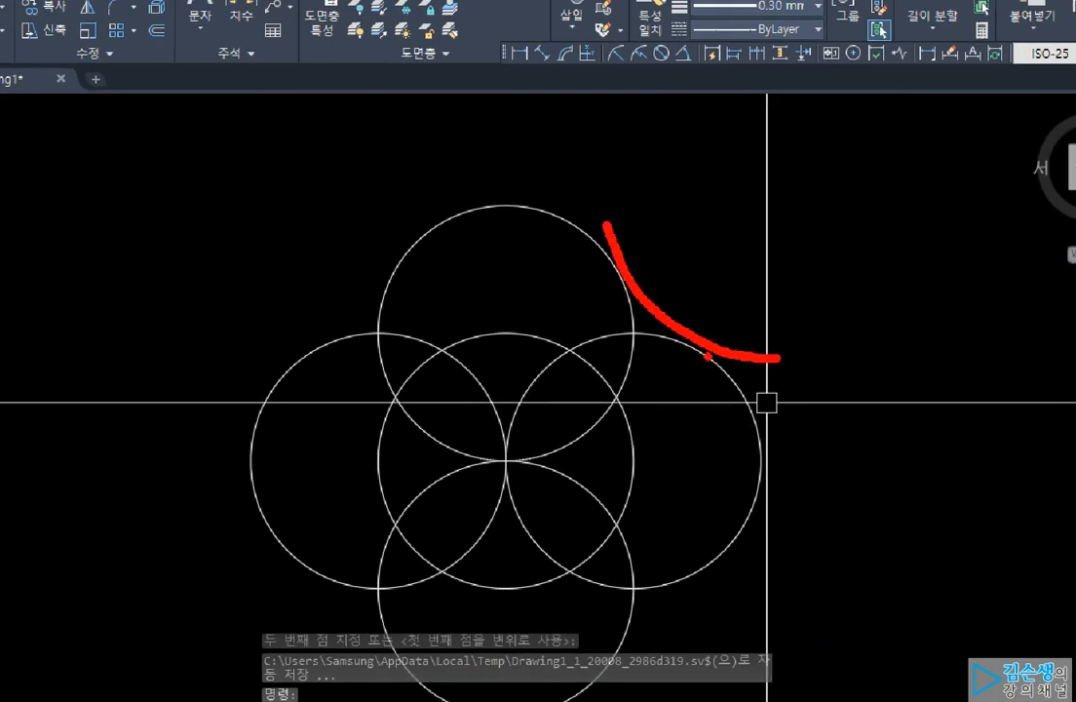
mouse_move(543, 198)
mouse_down()
mouse_move(384, 266)
mouse_move(238, 453)
mouse_up()
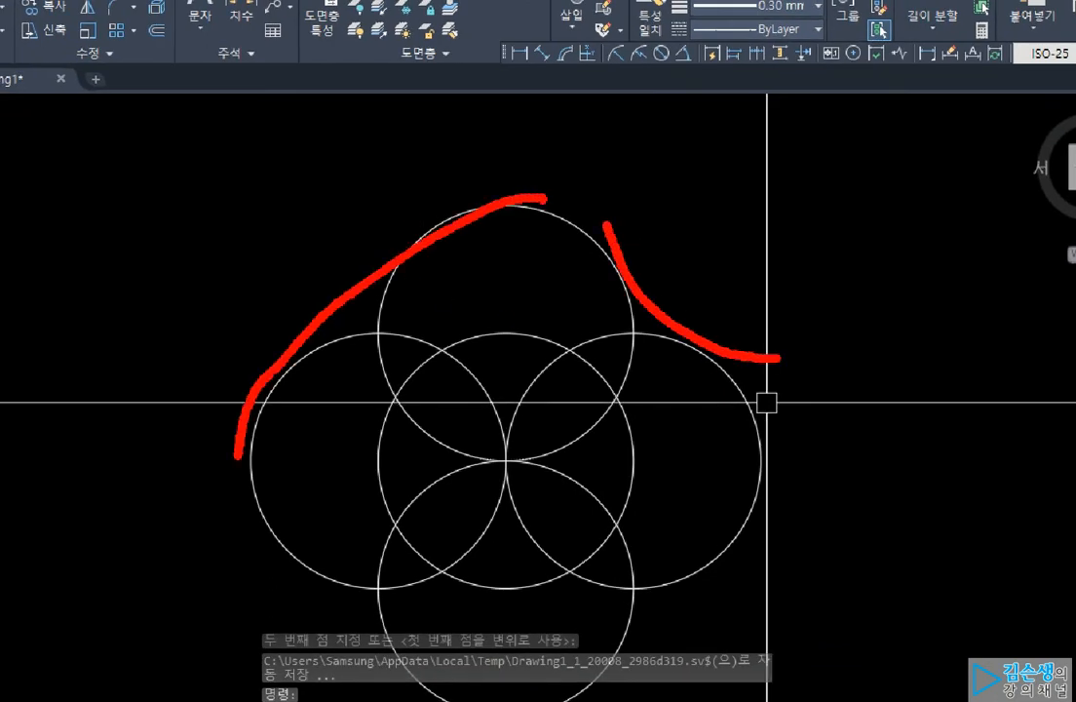
key(Escape)
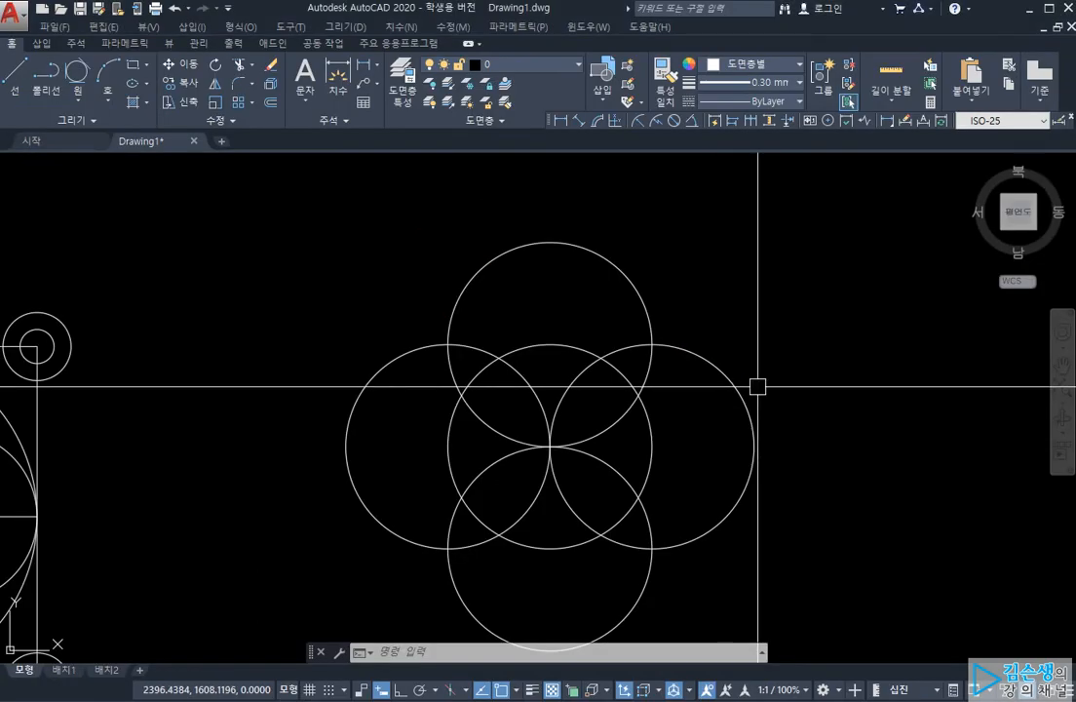
middle_drag(758, 387, 741, 323)
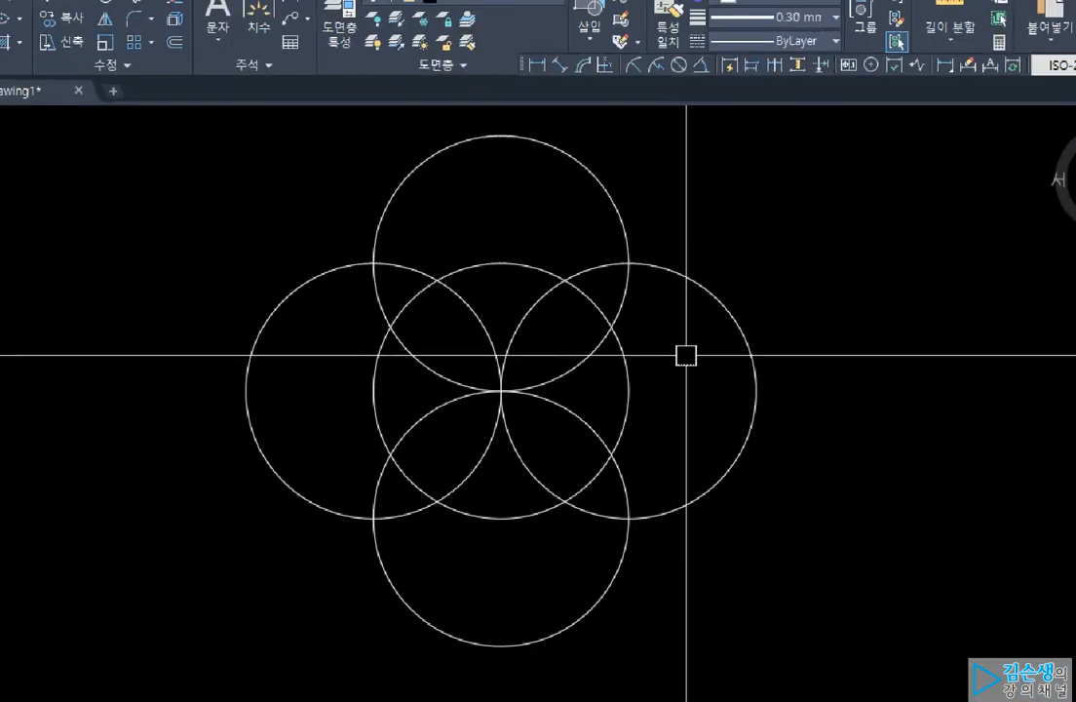
mouse_move(628, 273)
mouse_down()
mouse_move(606, 302)
mouse_move(609, 319)
mouse_up()
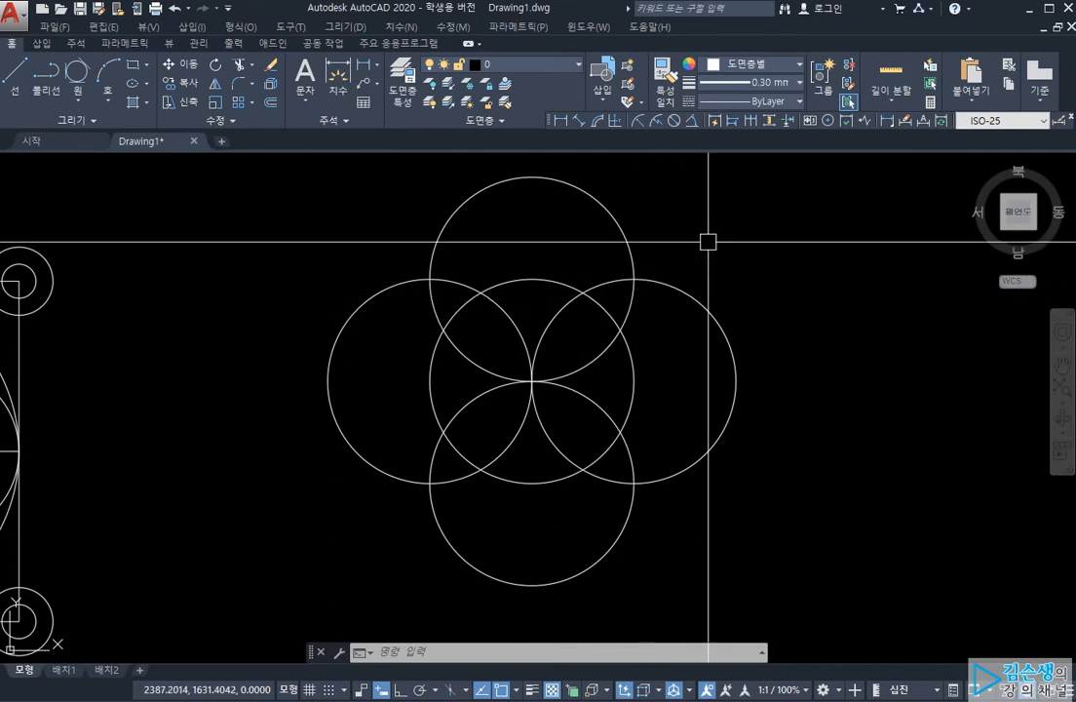
Draw a Ttr circle of radius 200 tangent to the upper and right circles of the five-circle figure, curving inward between them.
text(c)
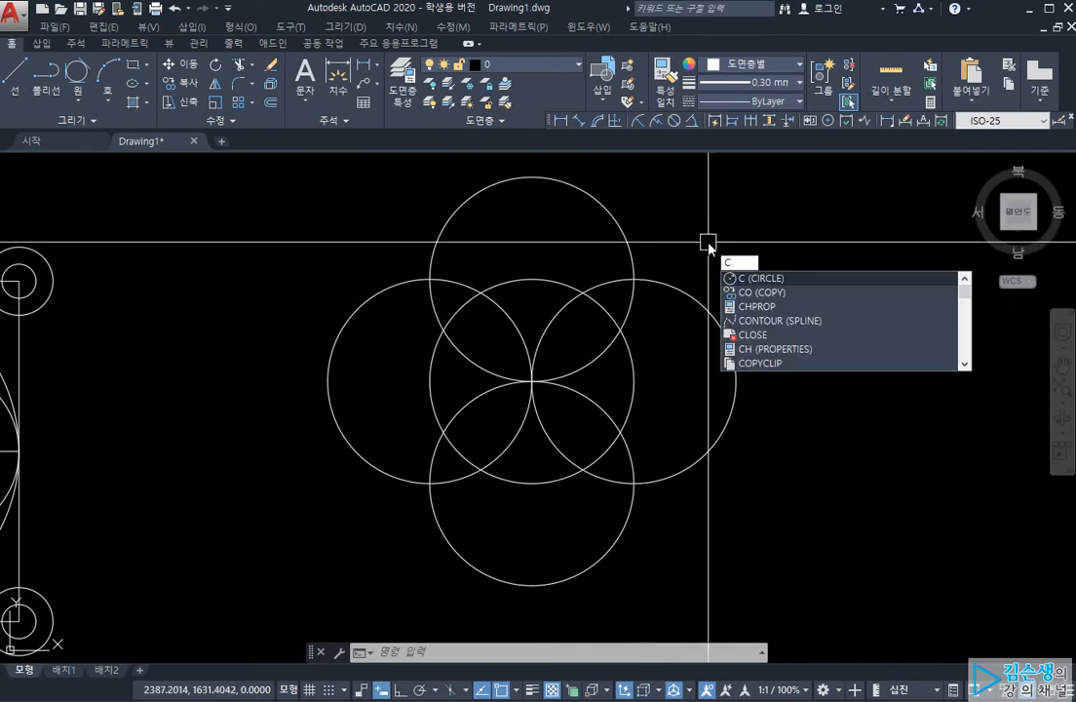
key(Return)
text(t)
key(Return)
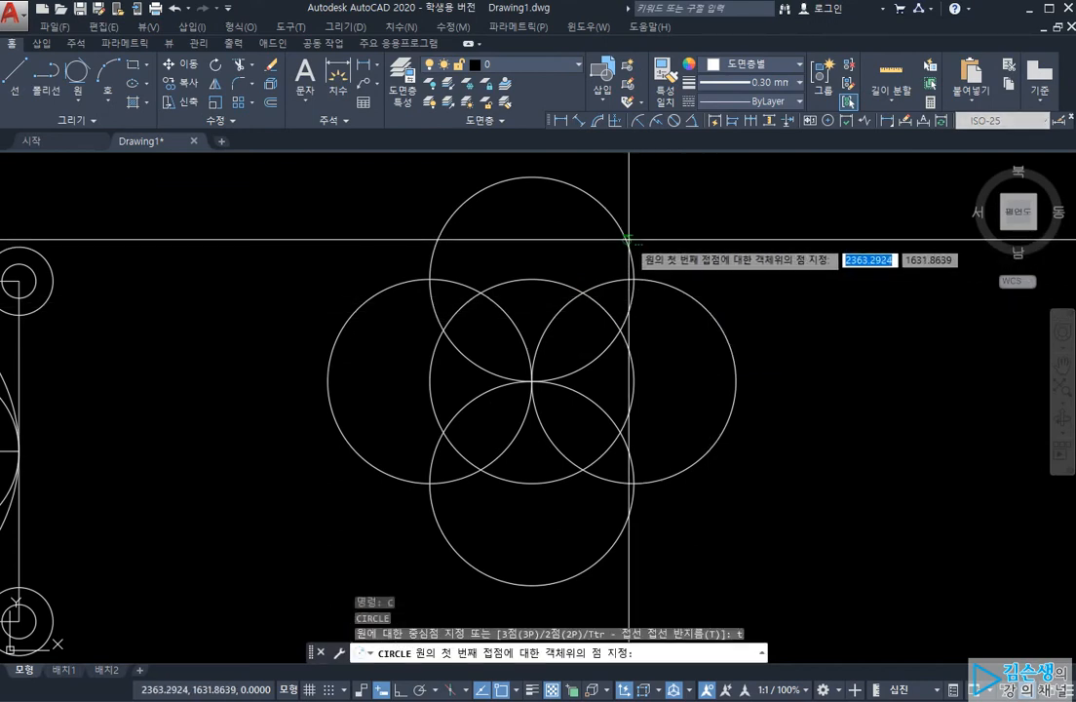
click(627, 238)
click(674, 288)
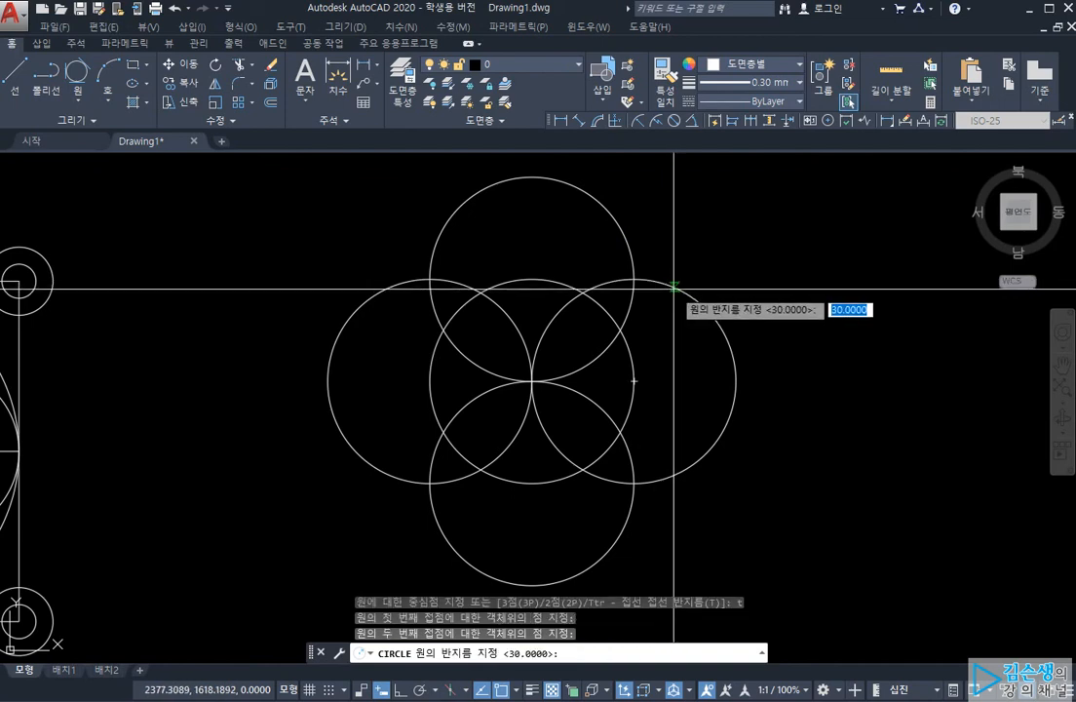
text(100)
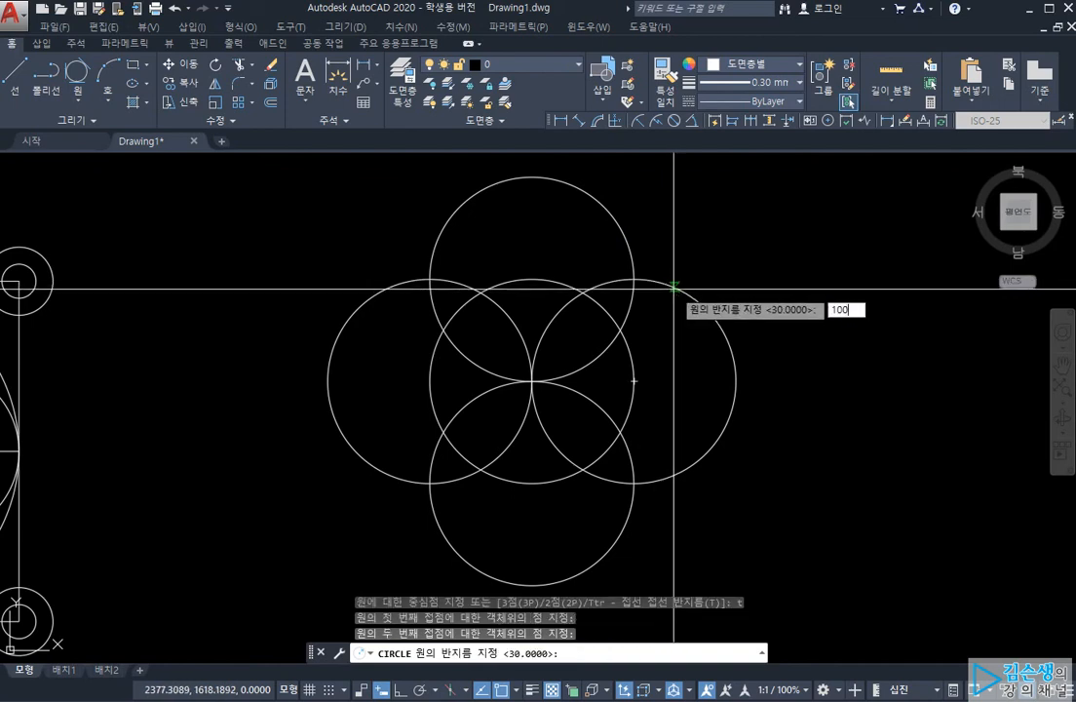
key(BackSpace)
key(BackSpace)
text(200)
key(Return)
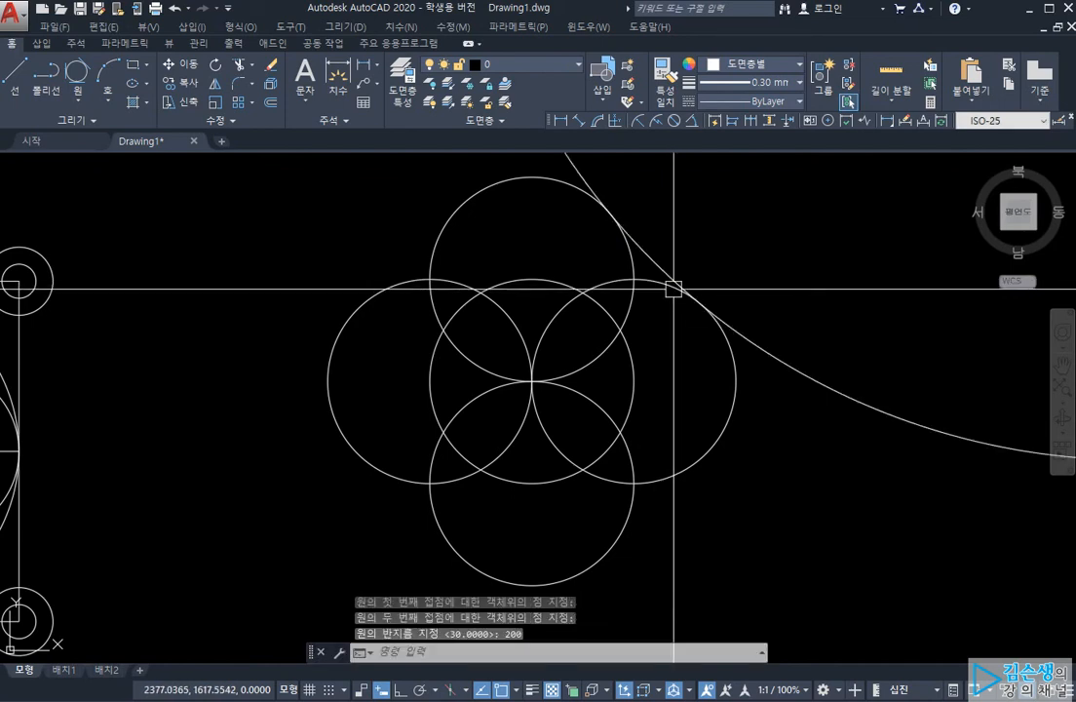
Trim the radius 200 circle to leave only the short arc between the upper and right circles.
middle_drag(736, 361, 704, 423)
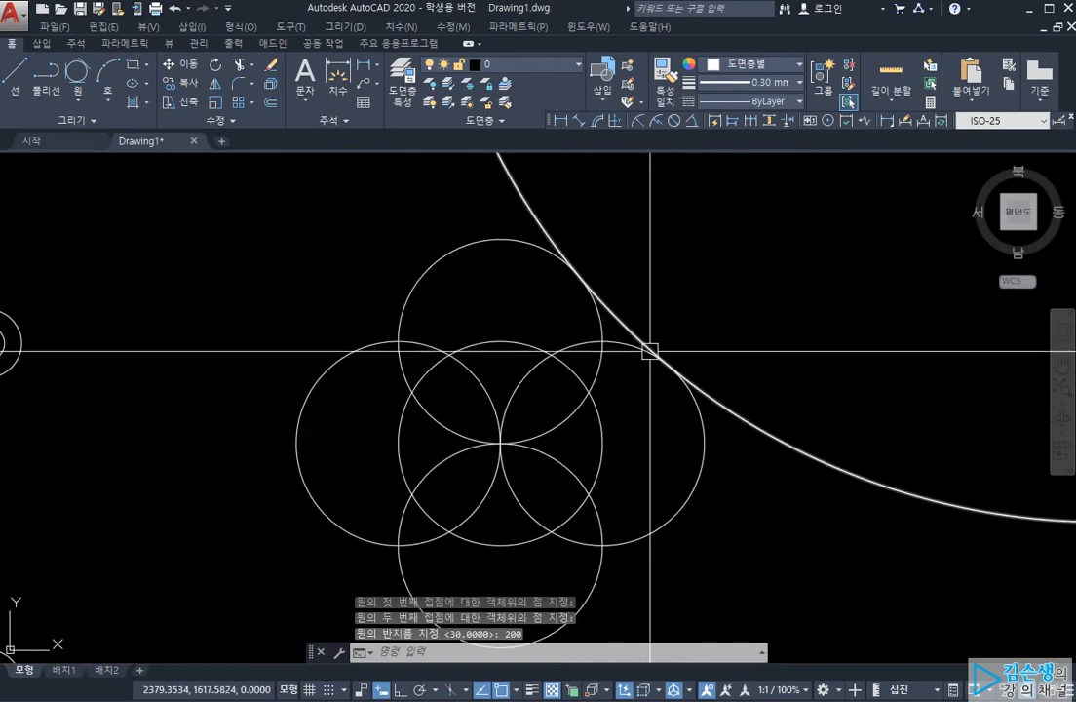
text(tr)
key(Return)
key(Return)
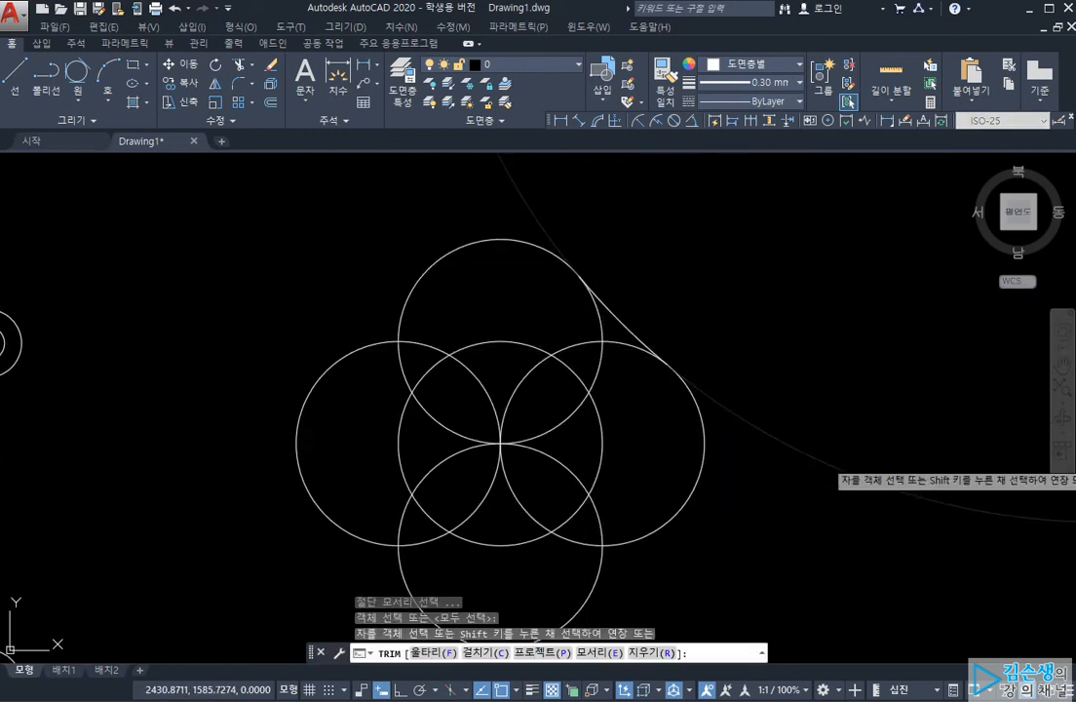
click(827, 462)
key(Escape)
Draw a Ttr circle of radius 200 tangent to the upper and left circles so that it encloses both.
text(c)
key(Return)
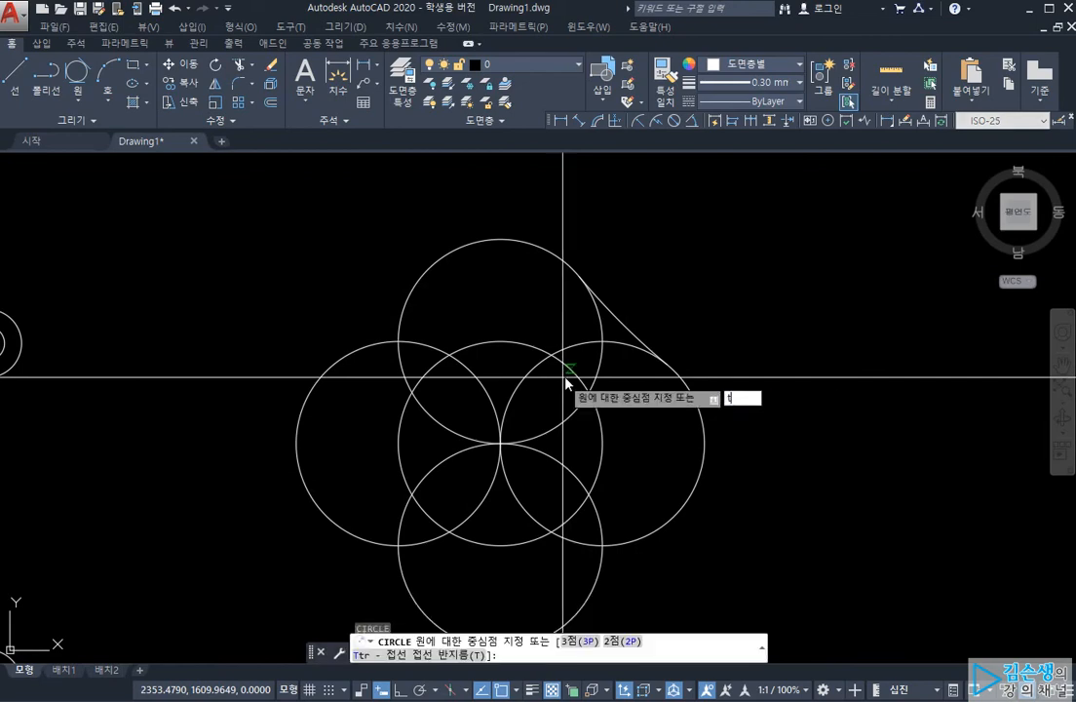
text(t)
key(Return)
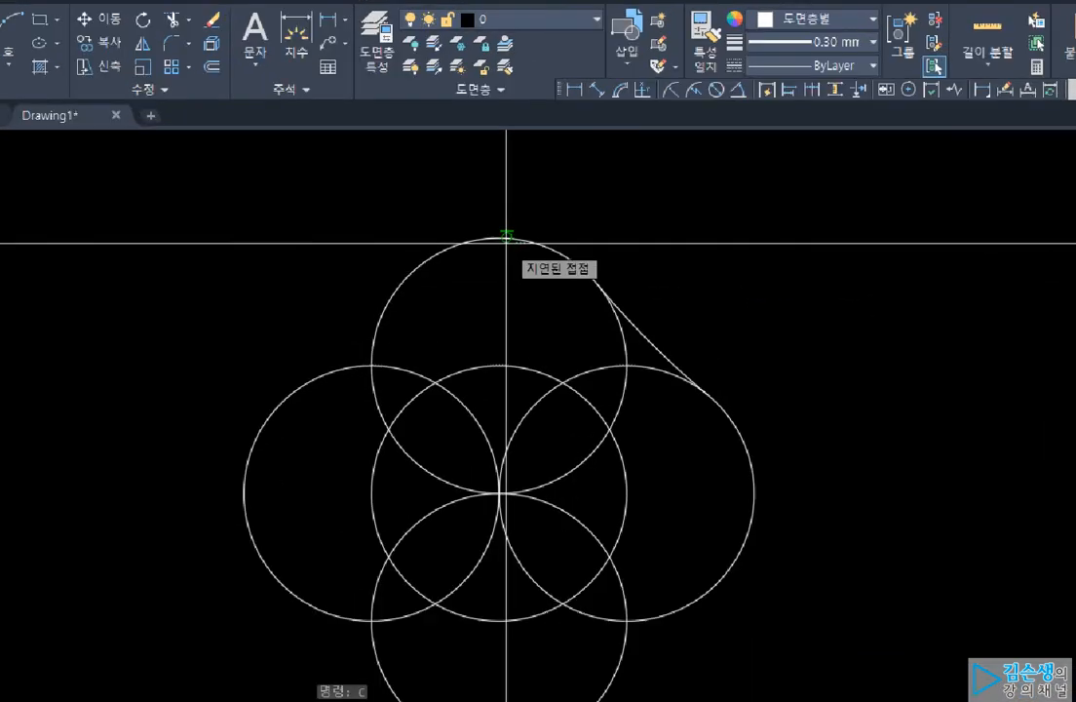
click(506, 243)
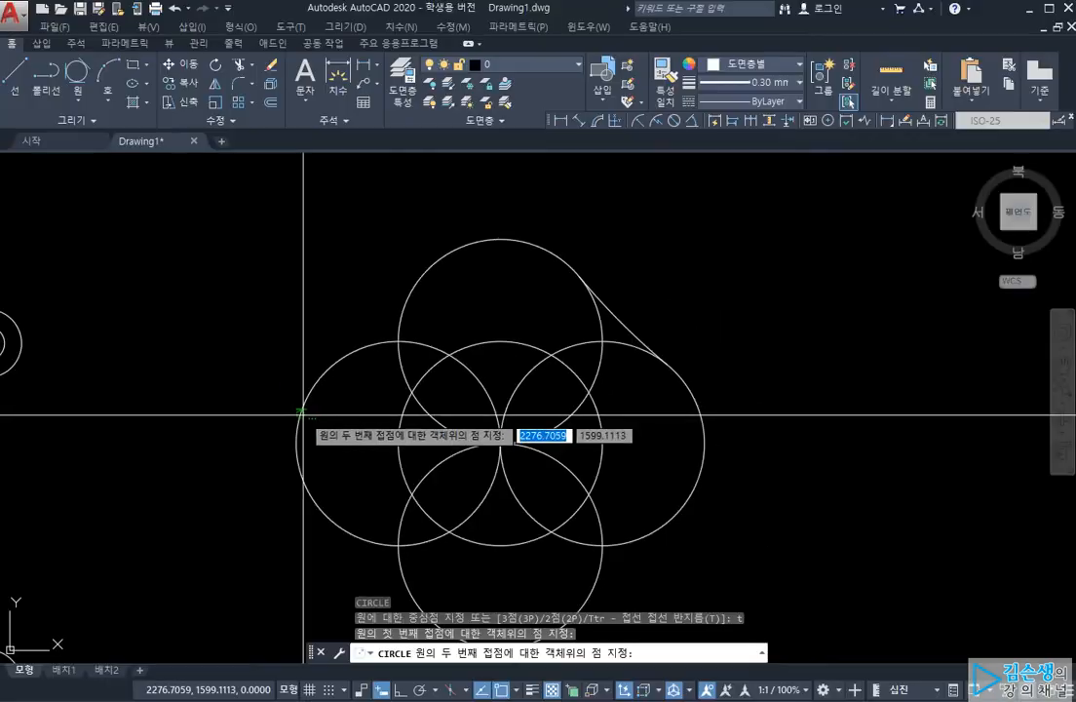
click(297, 429)
text(200)
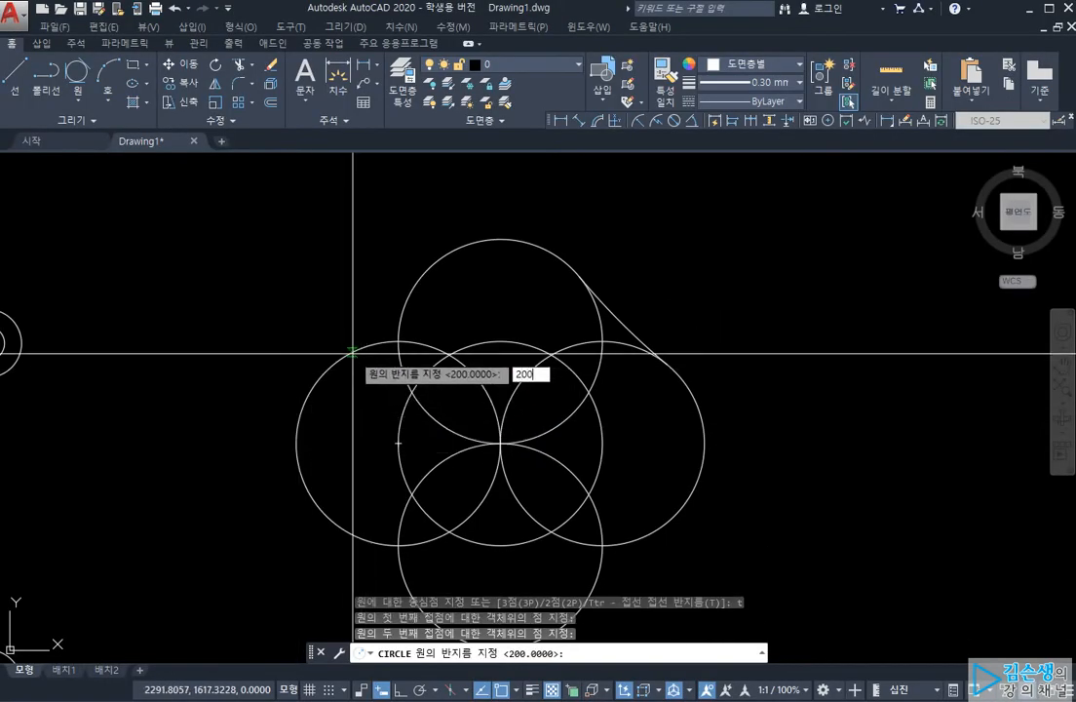
key(Return)
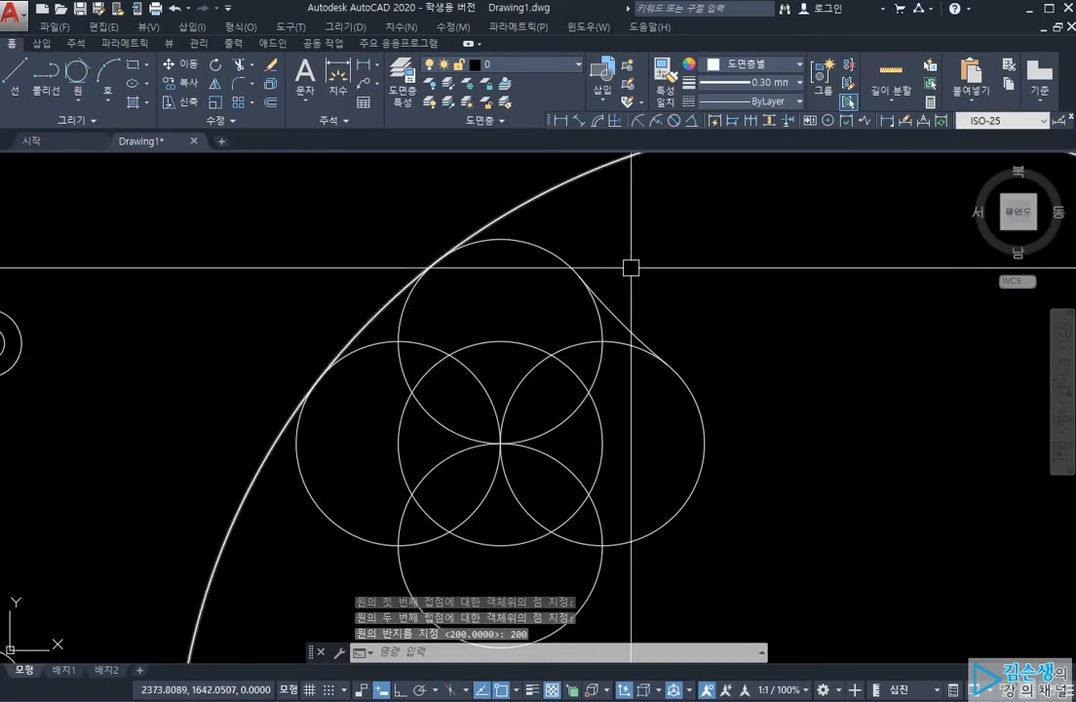
Trim the enclosing radius 200 circle to leave only the arc bridging the upper and left circles.
text(tr)
key(Return)
key(Return)
click(543, 195)
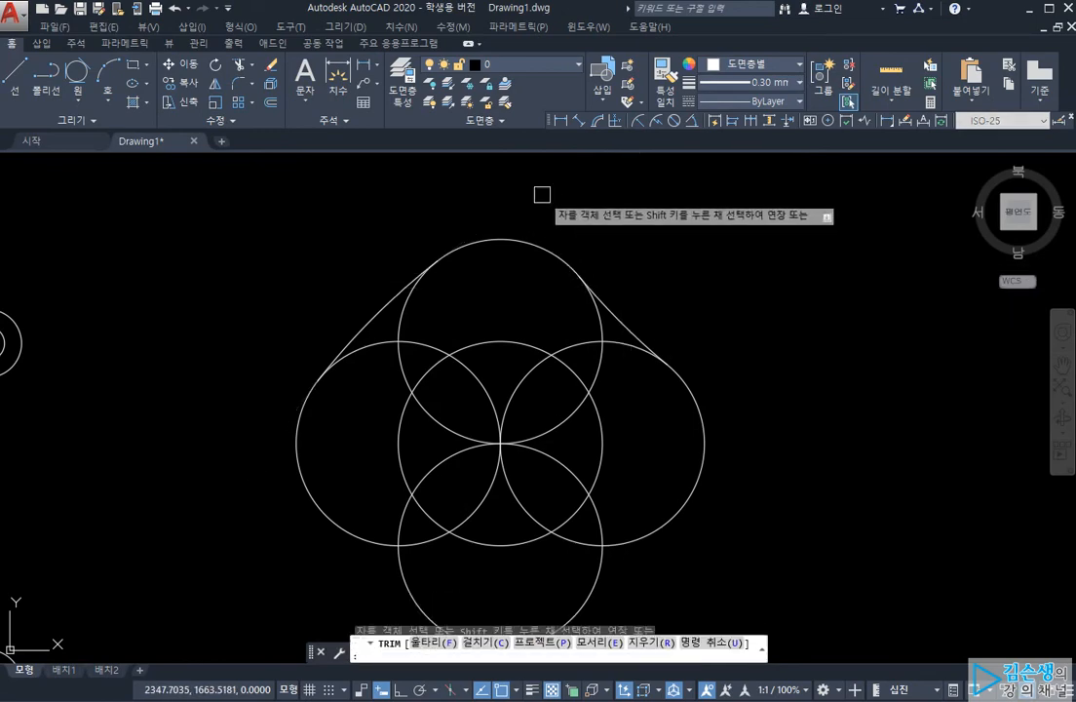
middle_drag(595, 407, 700, 386)
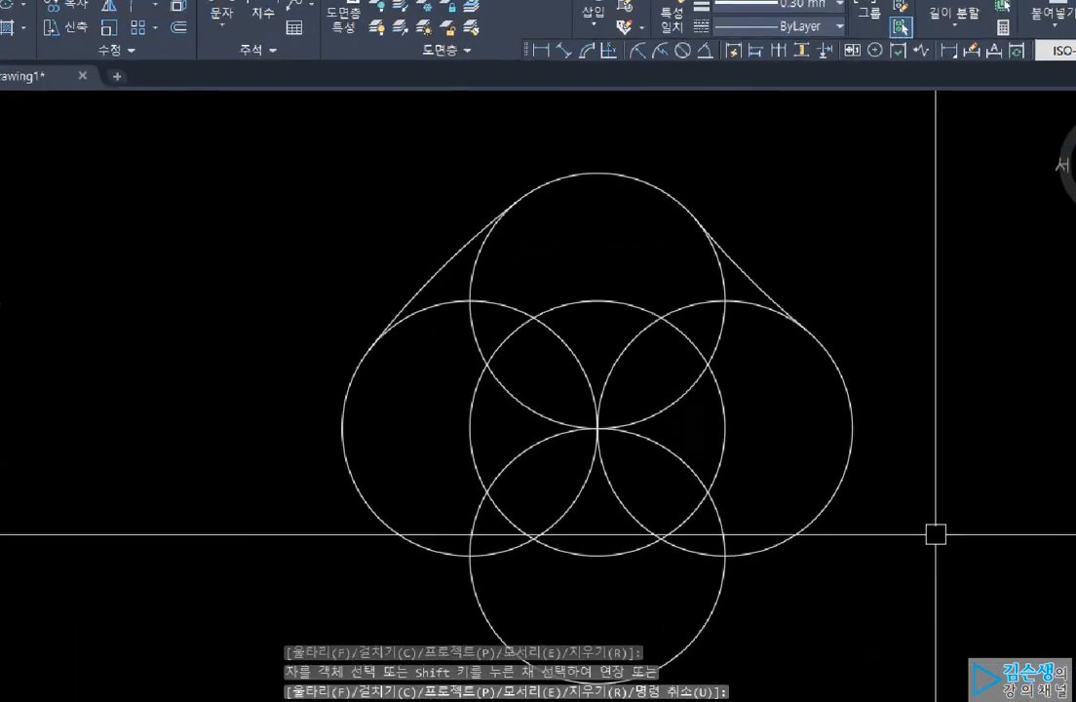
key(ctrl+2)
drag(508, 293, 506, 290)
mouse_move(778, 322)
mouse_down()
mouse_move(710, 298)
mouse_move(772, 341)
mouse_up()
key(Escape)
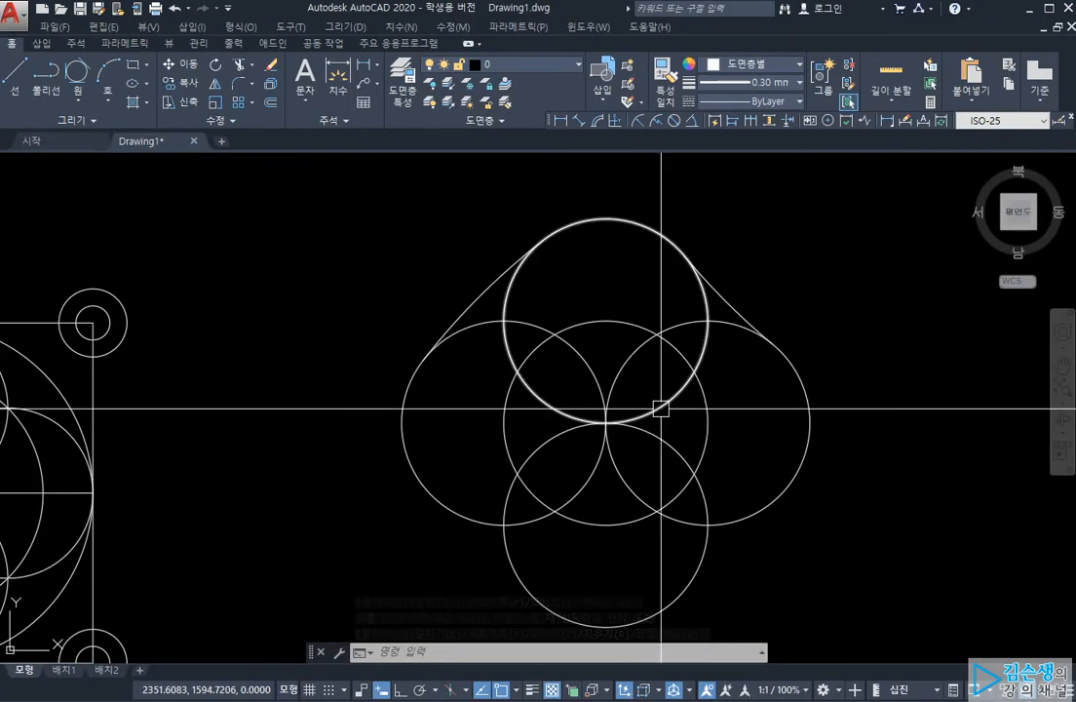
click(732, 302)
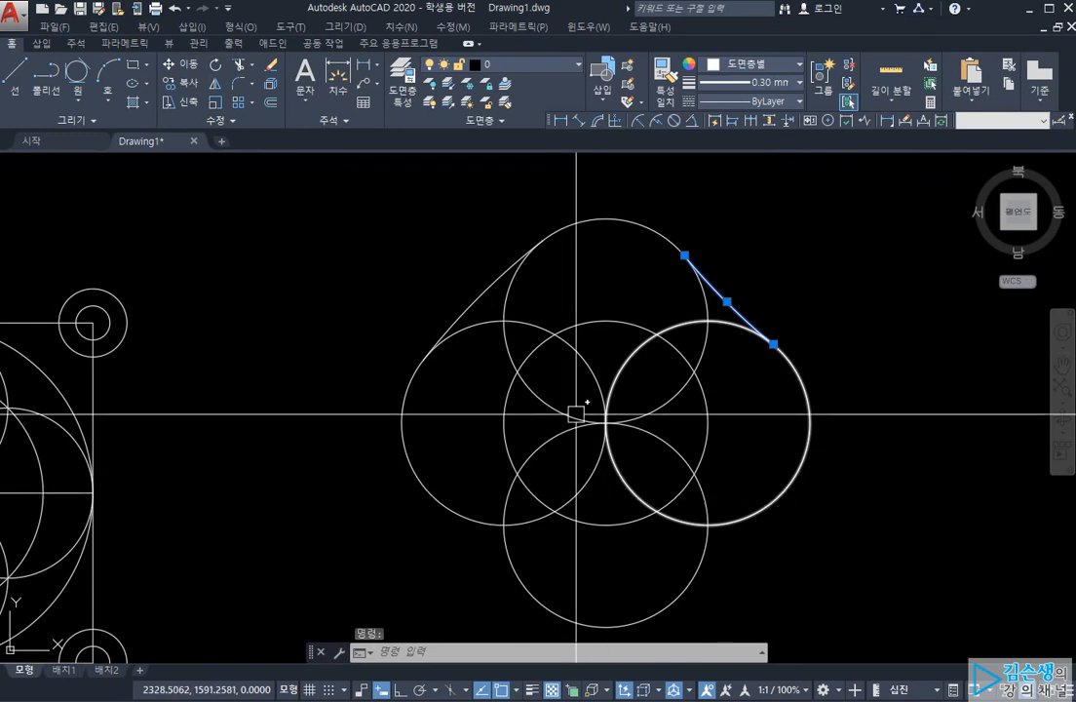
key(Escape)
click(486, 290)
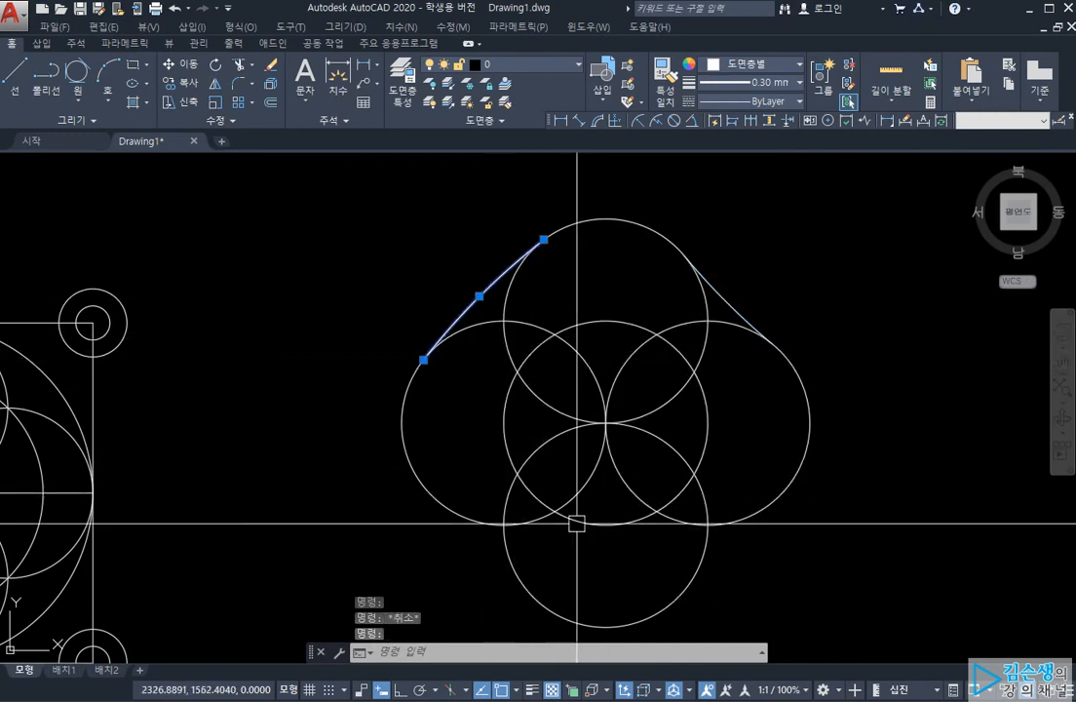
key(Escape)
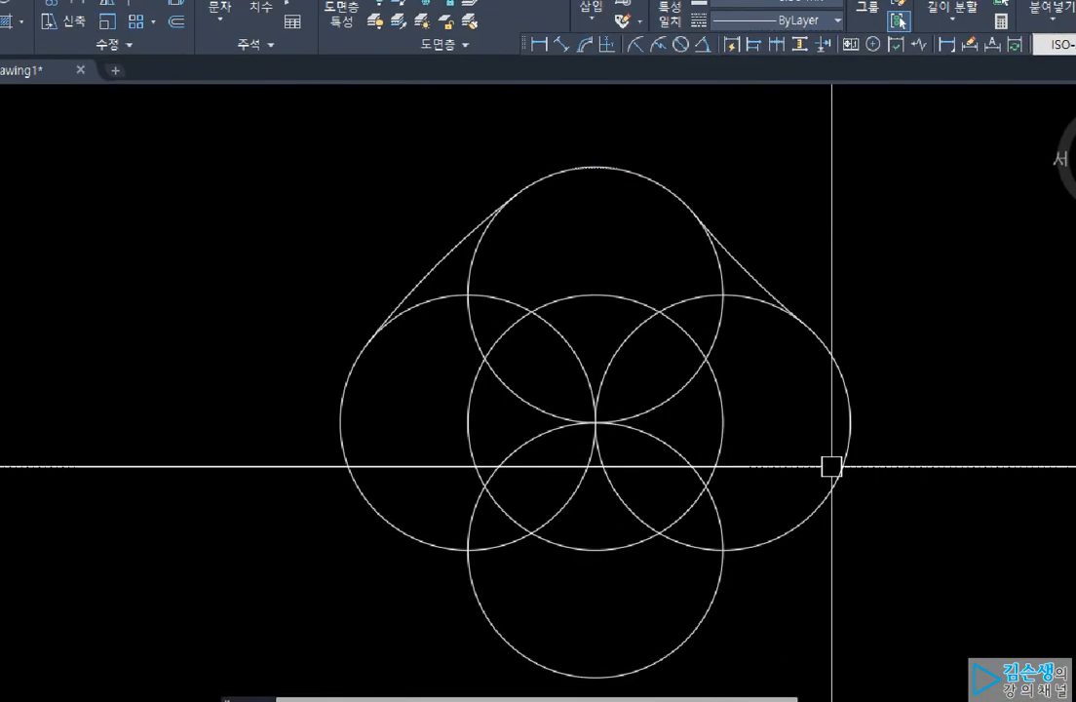
mouse_move(719, 234)
mouse_down()
mouse_move(688, 225)
mouse_move(729, 240)
mouse_up()
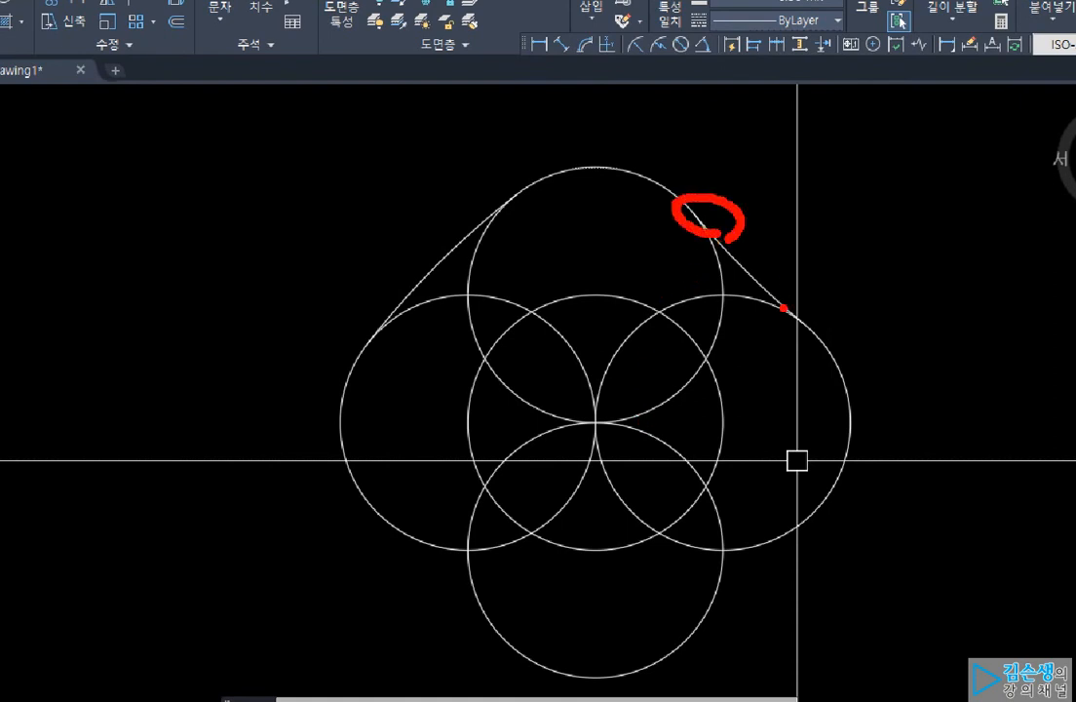
drag(800, 333, 773, 309)
mouse_move(820, 305)
mouse_down()
mouse_move(825, 327)
mouse_move(795, 323)
mouse_move(833, 322)
mouse_up()
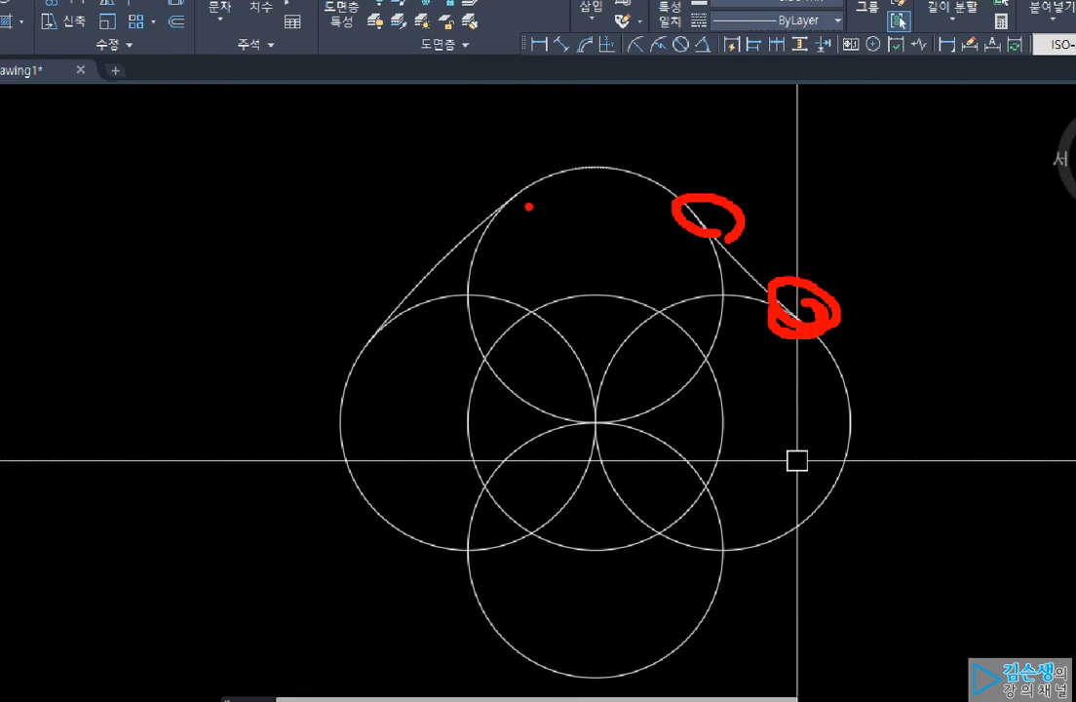
mouse_move(554, 205)
mouse_down()
mouse_move(527, 213)
mouse_move(570, 190)
mouse_up()
mouse_move(394, 312)
mouse_down()
mouse_move(310, 336)
mouse_move(322, 351)
mouse_up()
mouse_move(551, 152)
mouse_down()
mouse_move(570, 136)
mouse_move(599, 151)
mouse_up()
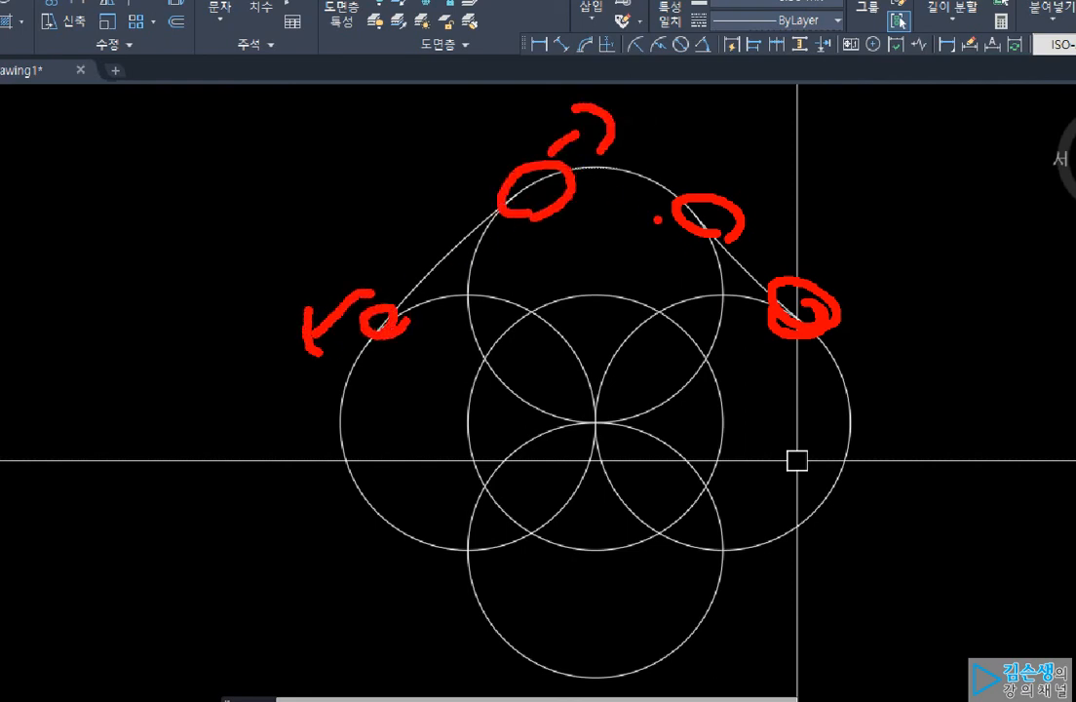
drag(658, 220, 689, 268)
drag(715, 259, 681, 272)
mouse_move(768, 354)
mouse_down()
mouse_move(731, 324)
mouse_move(756, 315)
mouse_up()
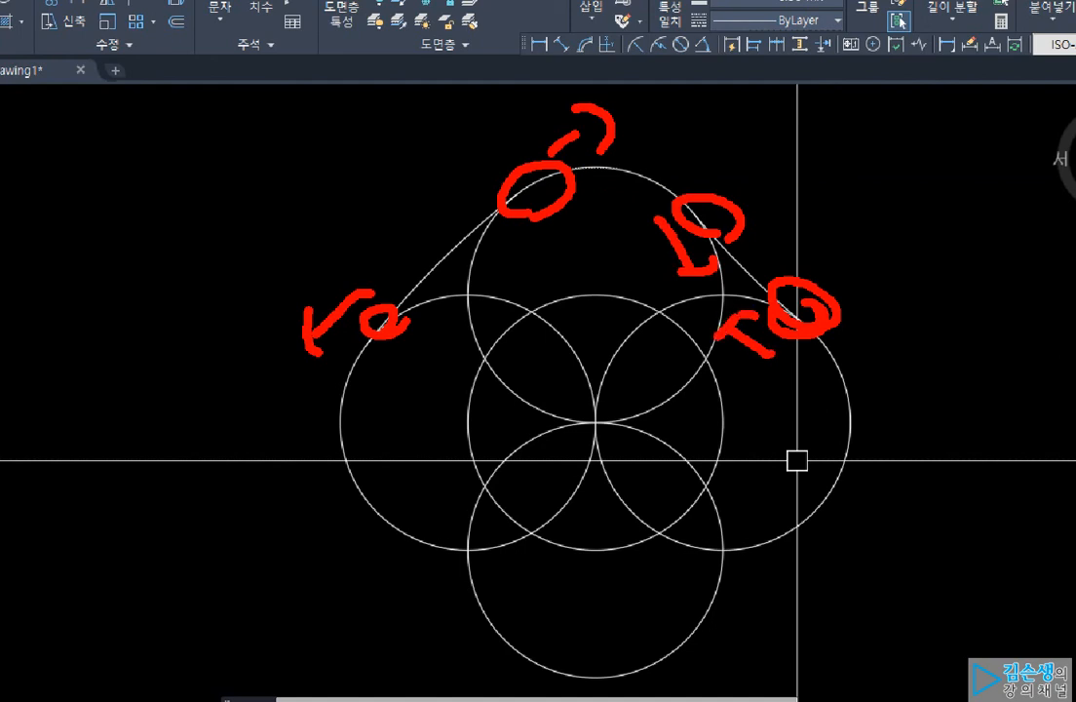
drag(710, 237, 795, 314)
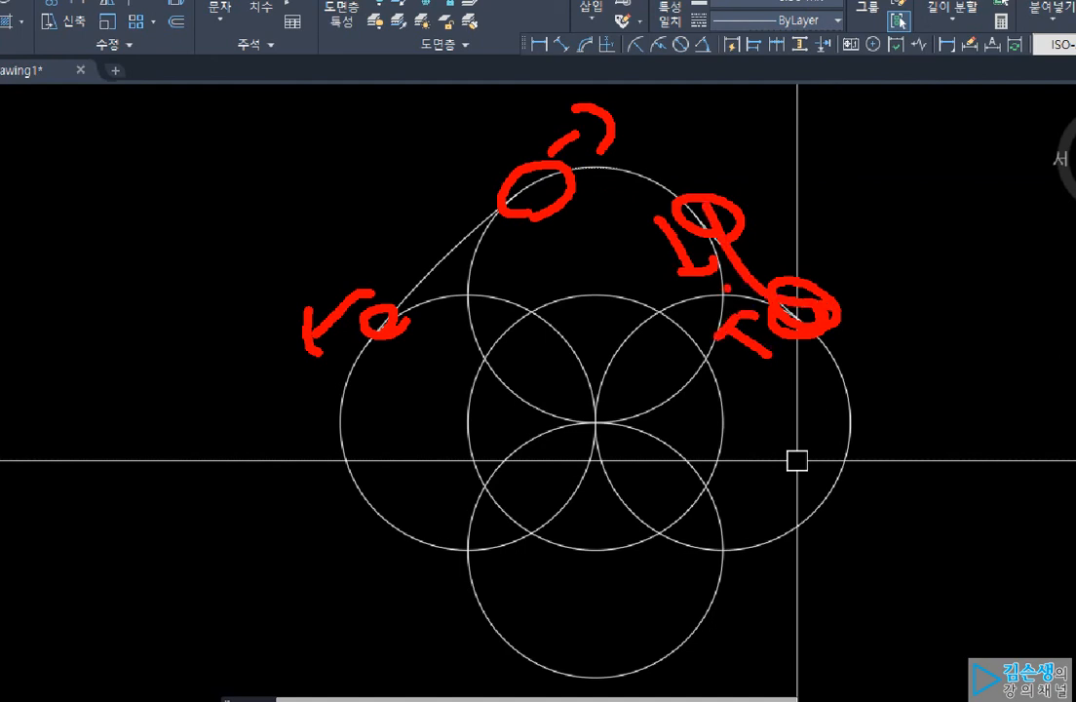
mouse_move(632, 229)
mouse_down()
mouse_move(678, 284)
mouse_move(702, 275)
mouse_up()
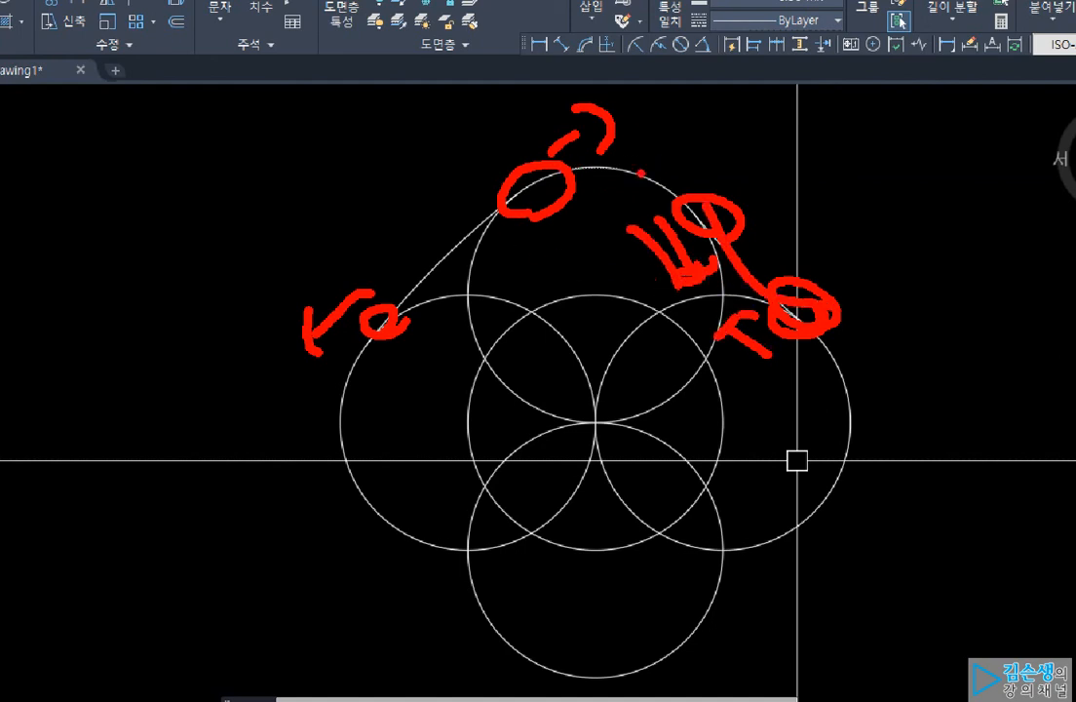
mouse_move(542, 178)
mouse_down()
mouse_move(527, 198)
mouse_move(626, 150)
mouse_up()
drag(370, 336, 348, 361)
mouse_move(340, 342)
mouse_down()
mouse_move(366, 407)
mouse_move(323, 386)
mouse_up()
drag(538, 183, 570, 221)
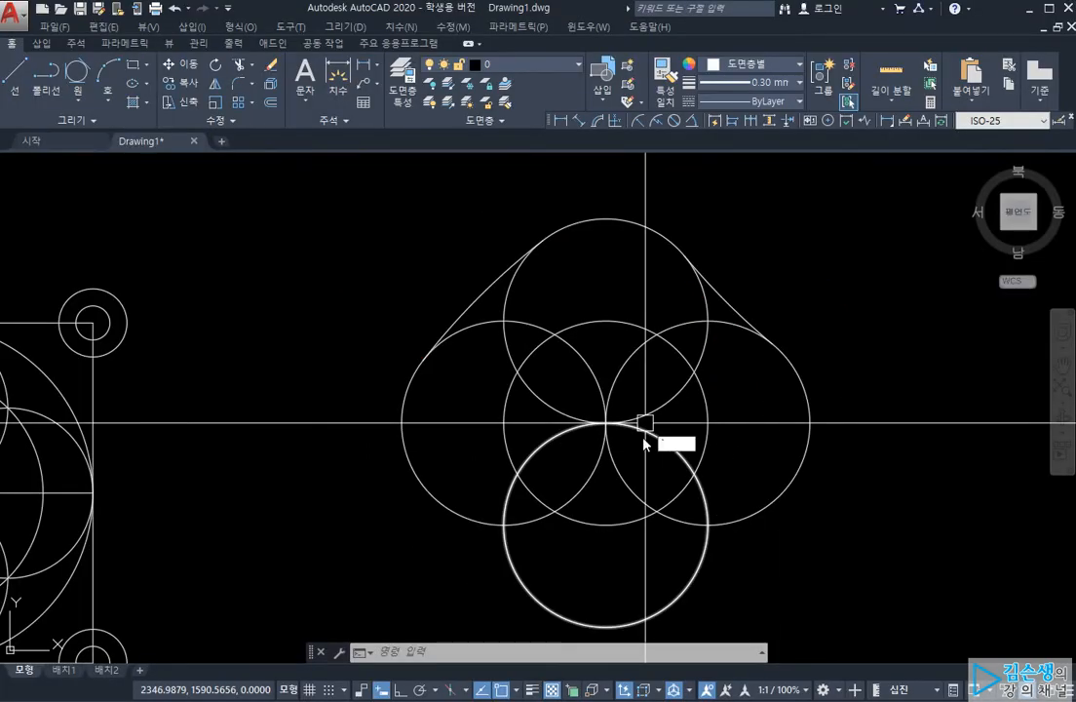
click(646, 422)
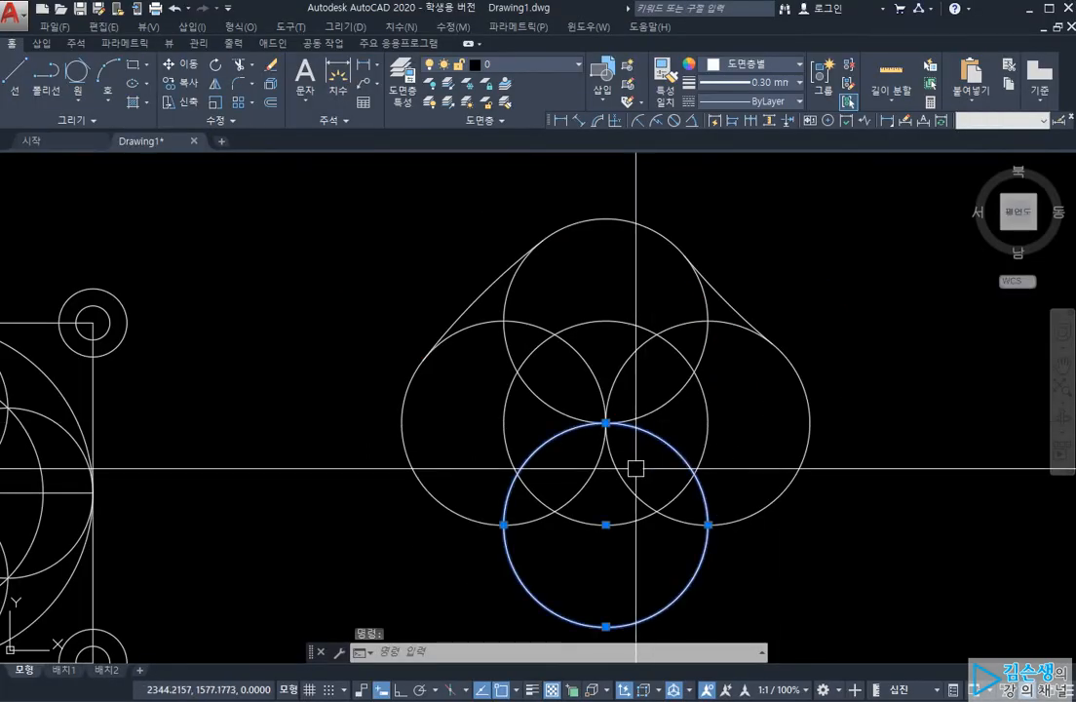
key(Escape)
Delete the whole five-circle figure with its two tangent arcs, keeping the square circle pattern.
scroll(675, 477, down, 2)
click(765, 558)
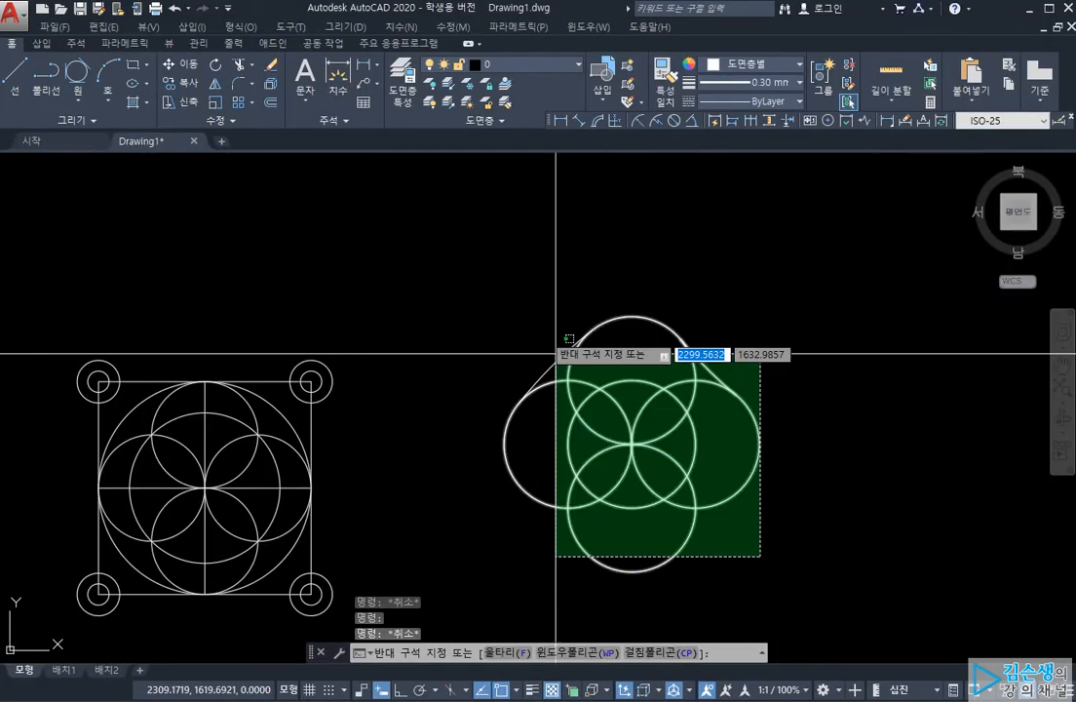
click(558, 353)
key(Delete)
middle_drag(555, 443, 653, 327)
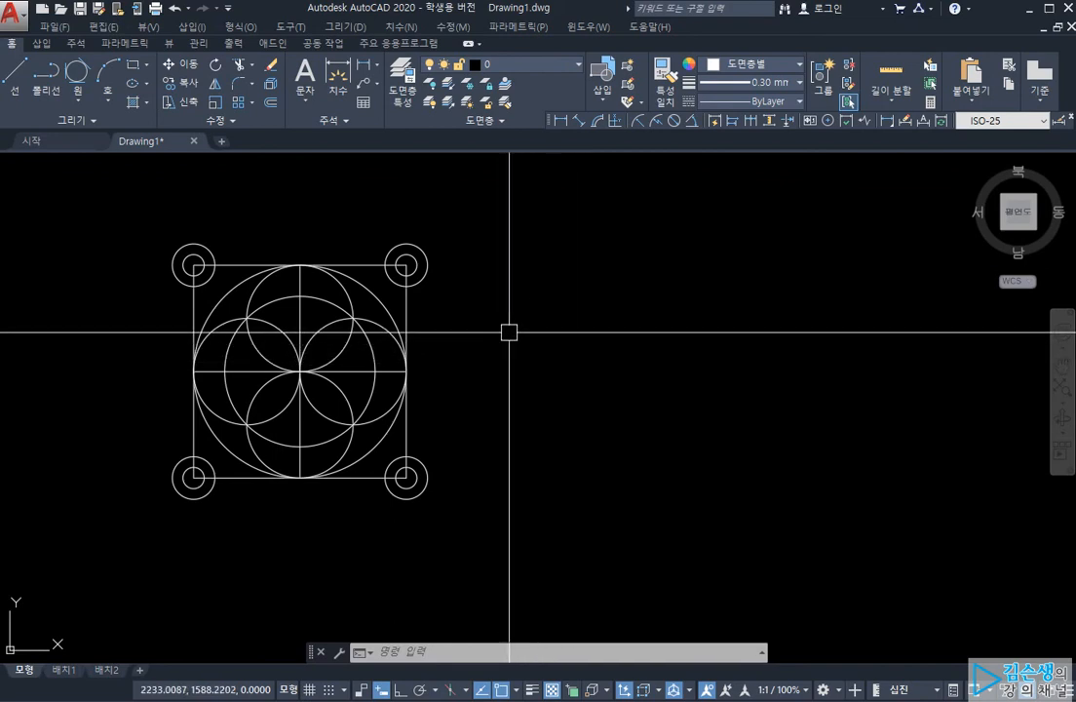
middle_drag(401, 361, 516, 342)
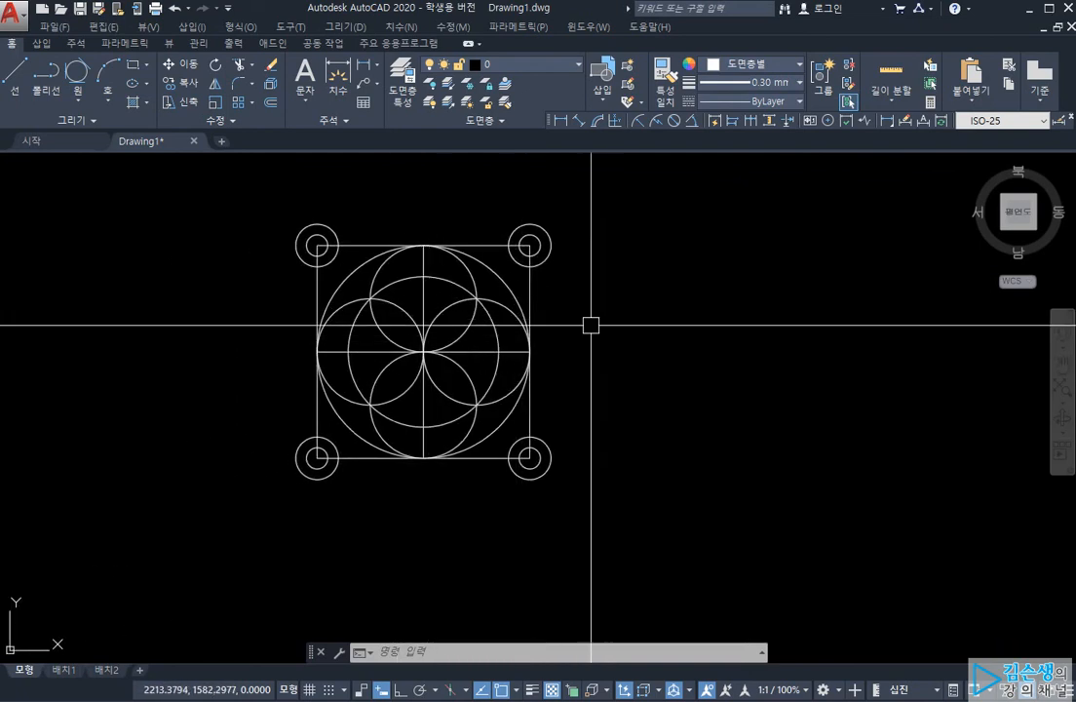